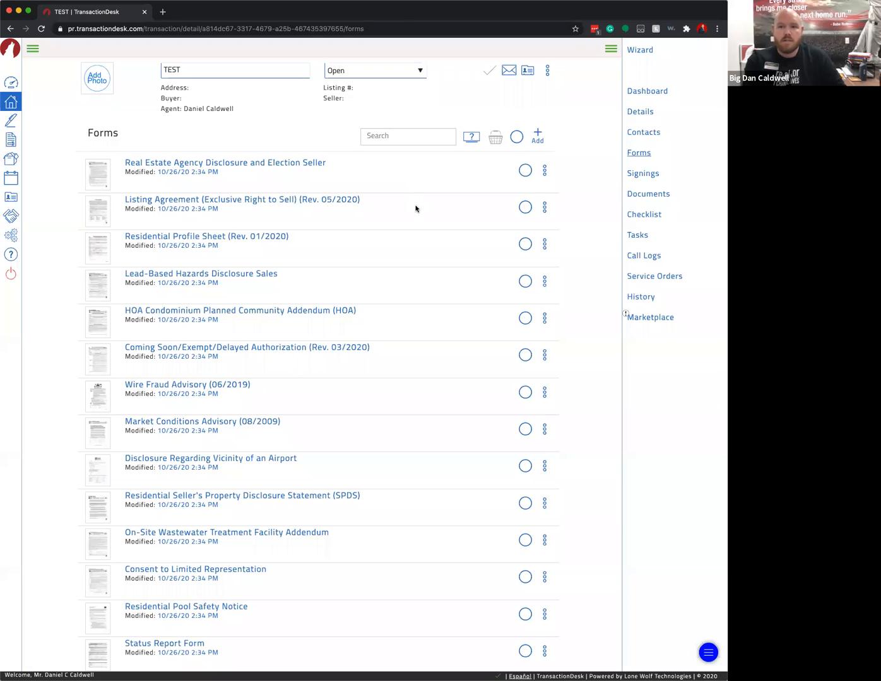
# - Open the Real Estate Agency Disclosure and Election form and look over its fields
pyautogui.scroll(-2, 340, 221)
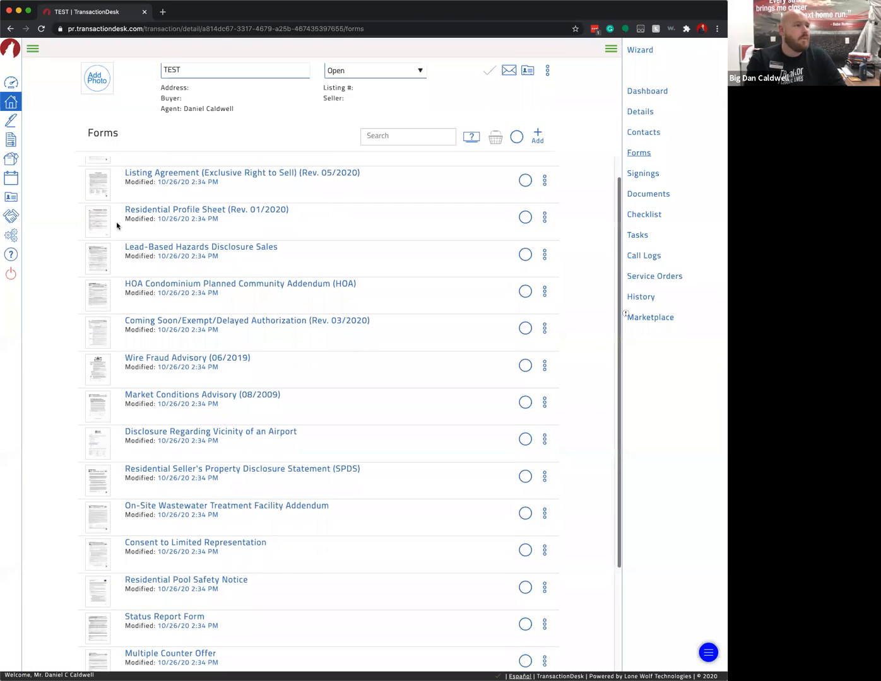
pyautogui.scroll(2, 338, 248)
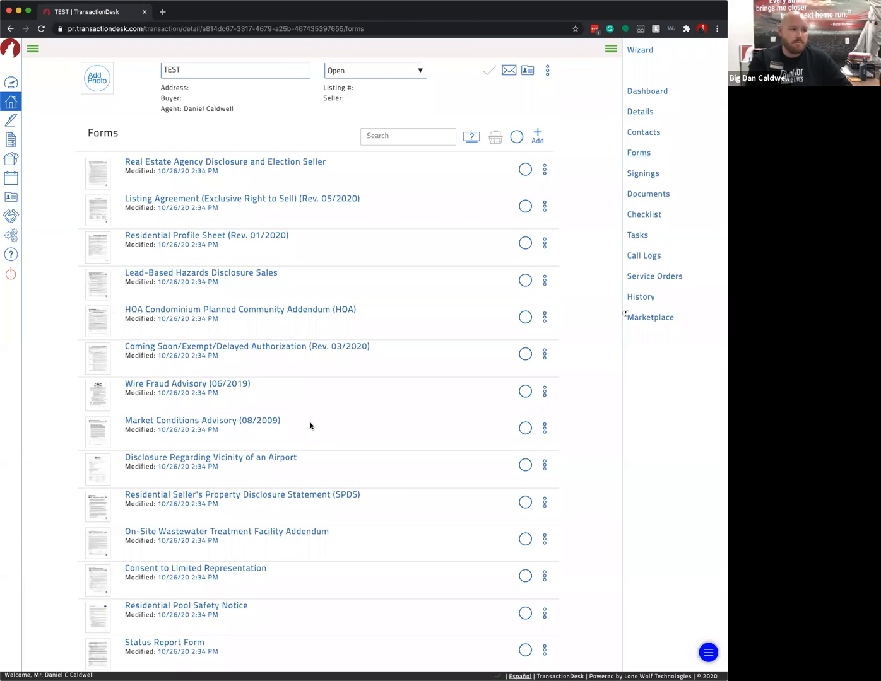
pyautogui.scroll(-1, 318, 427)
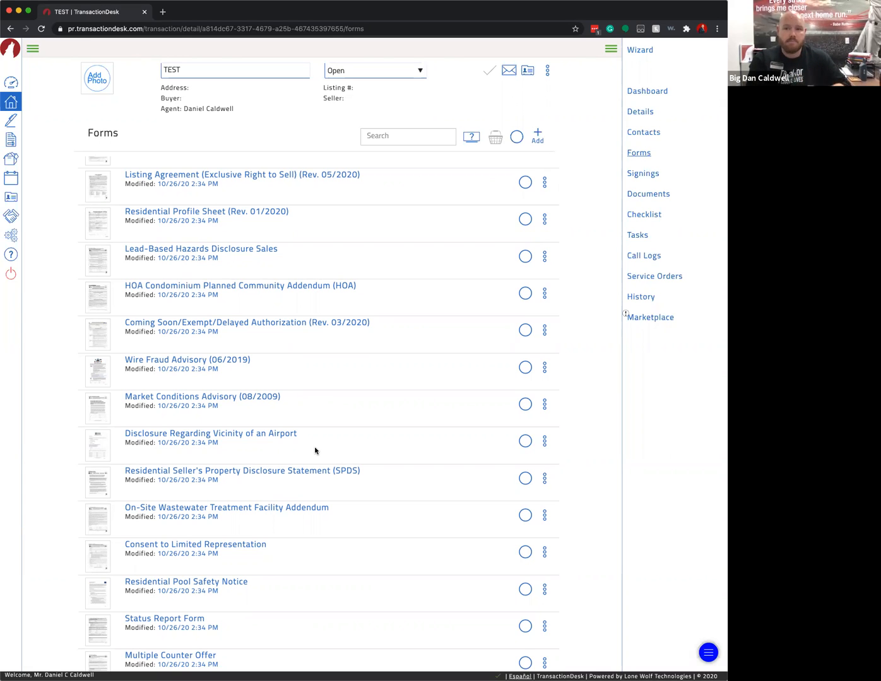
pyautogui.scroll(-2, 332, 452)
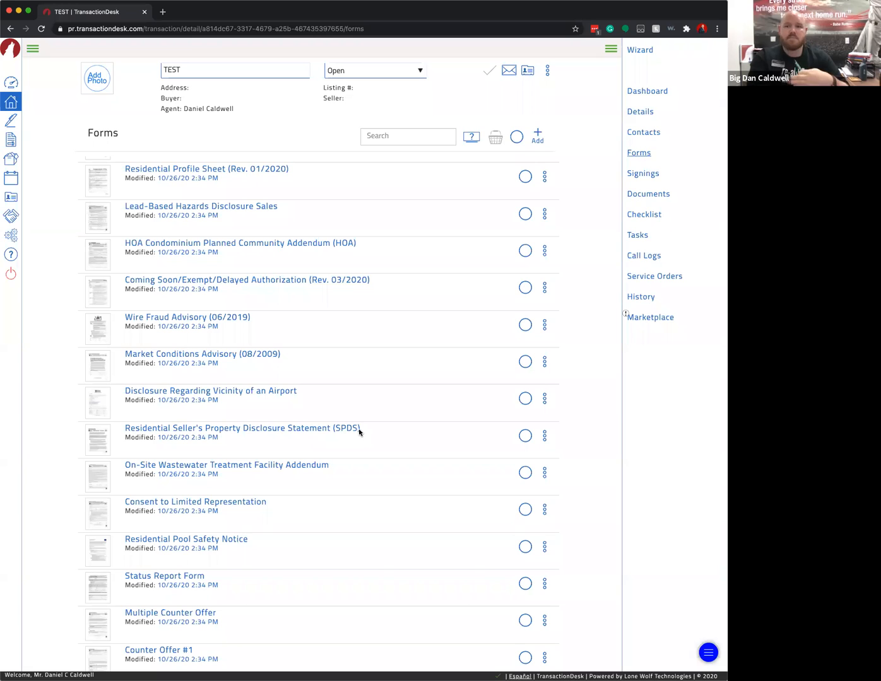
pyautogui.scroll(-1, 374, 436)
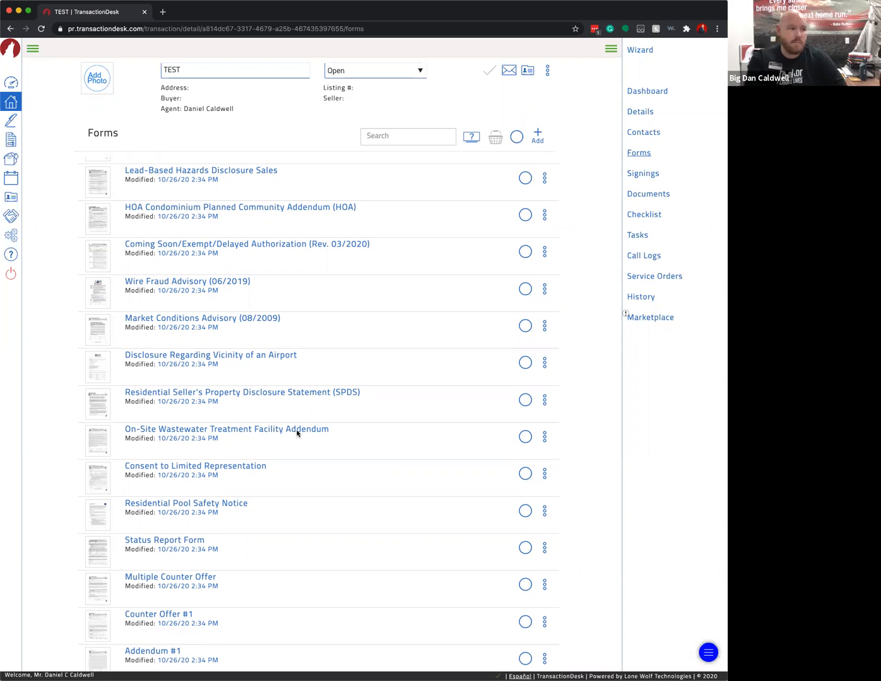
pyautogui.scroll(-2, 384, 456)
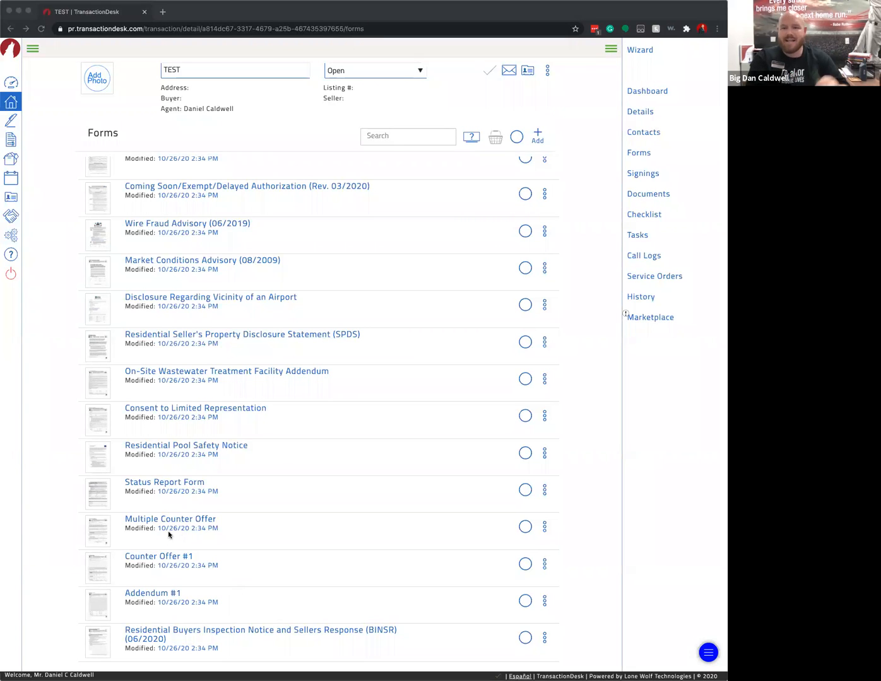
pyautogui.scroll(5, 327, 450)
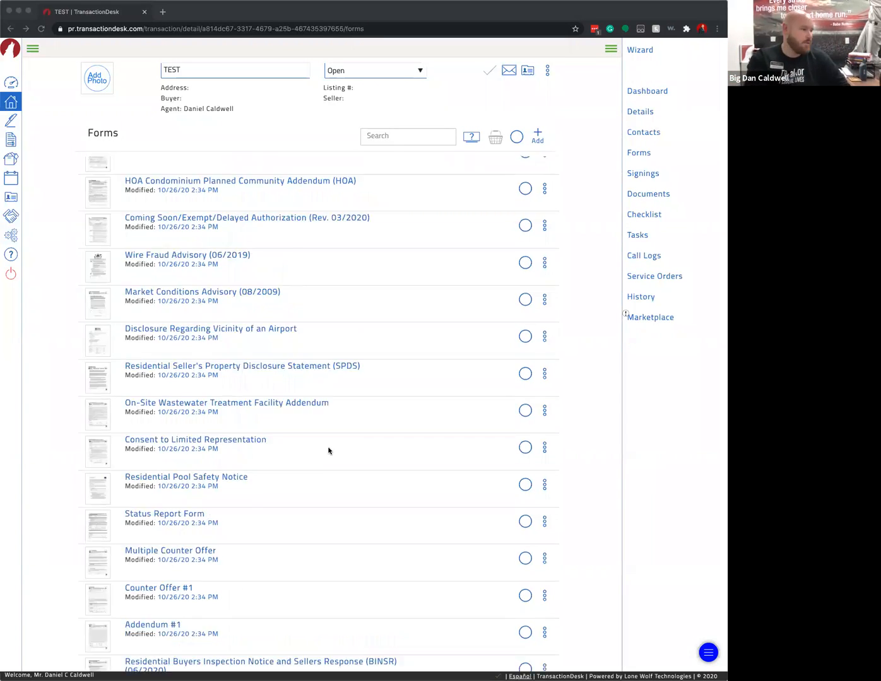
pyautogui.click(217, 165)
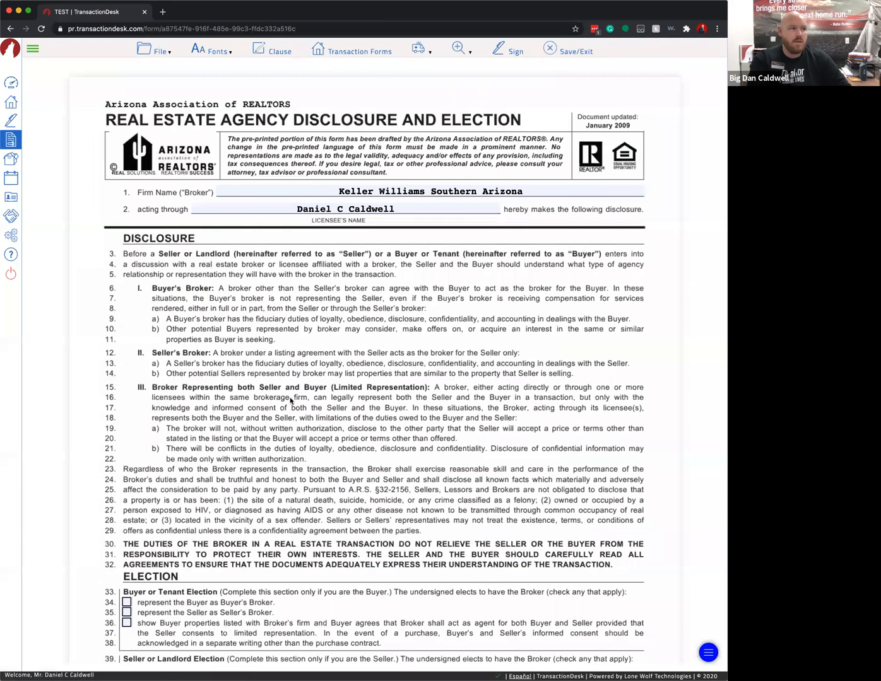
pyautogui.scroll(-2, 332, 482)
pyautogui.scroll(-2, 331, 483)
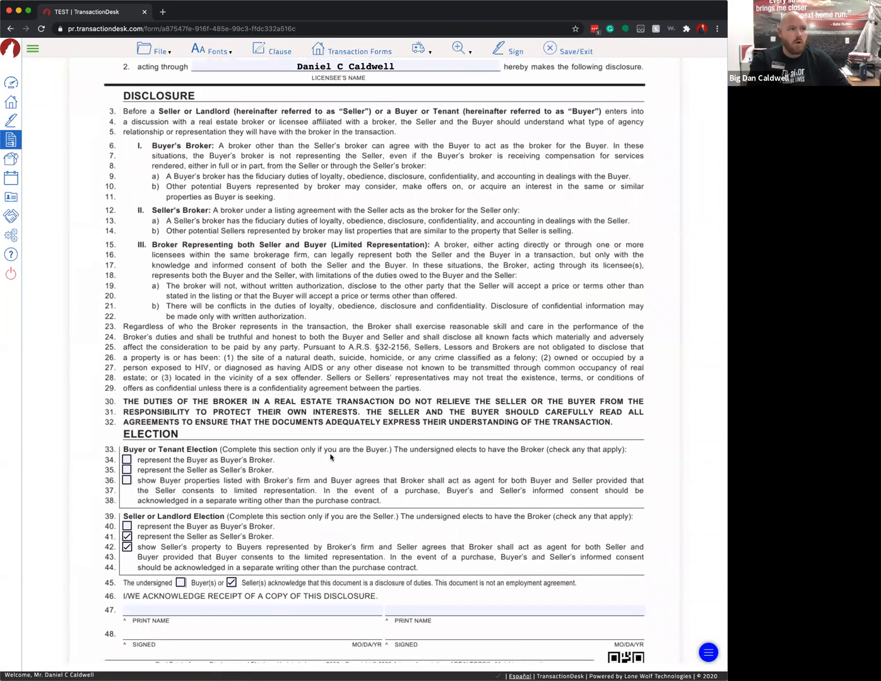
pyautogui.scroll(3, 332, 458)
pyautogui.scroll(1, 379, 209)
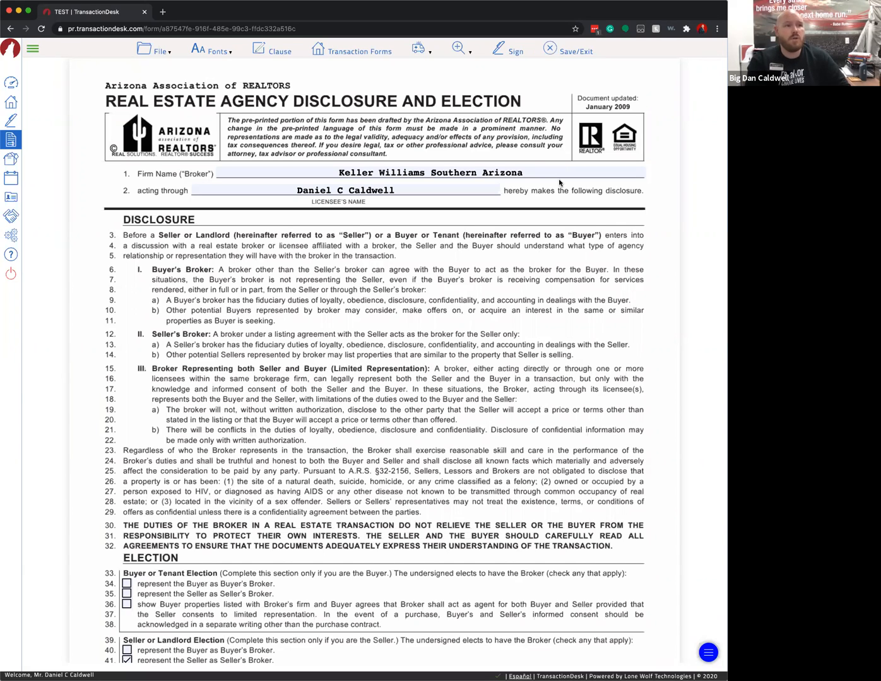
# - Replace the Firm Name with the Keller Williams Southern Arizona autocomplete suggestion
pyautogui.click(490, 172)
pyautogui.write('kwaa')
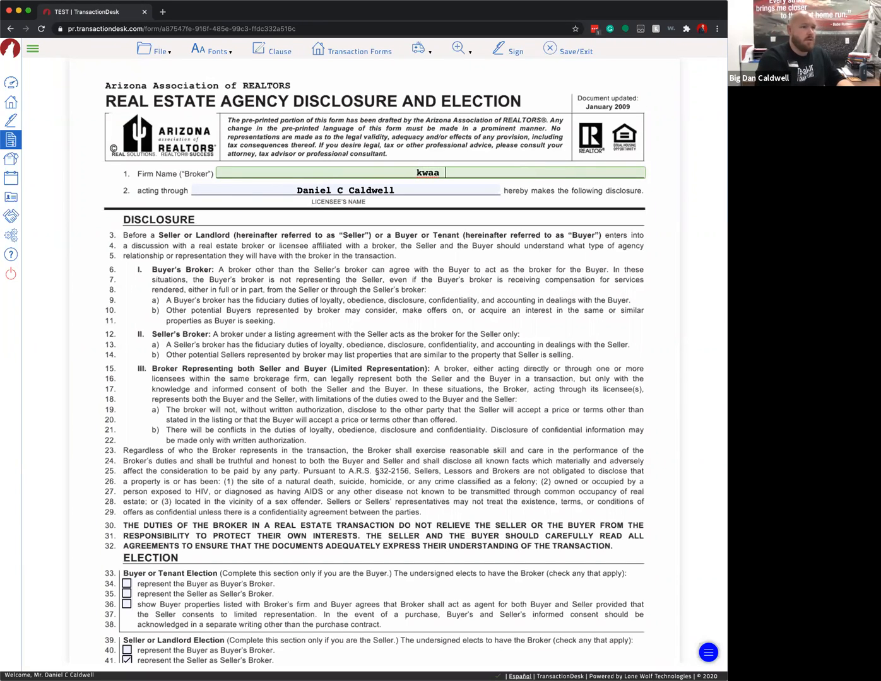
pyautogui.press('BackSpace')
pyautogui.press('BackSpace')
pyautogui.write('saa')
pyautogui.press('Return')
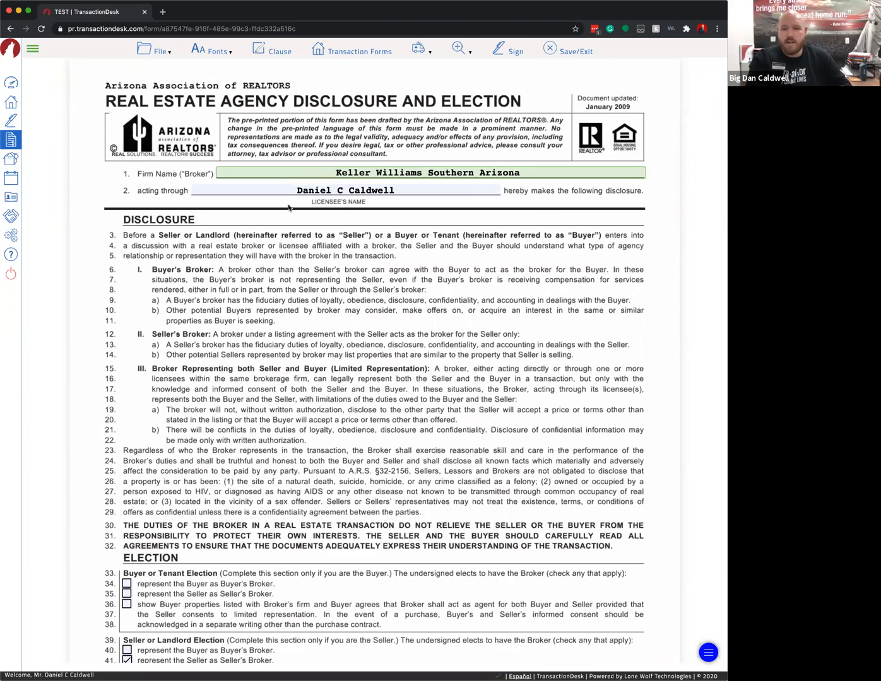
pyautogui.scroll(-1, 326, 284)
pyautogui.scroll(-5, 326, 284)
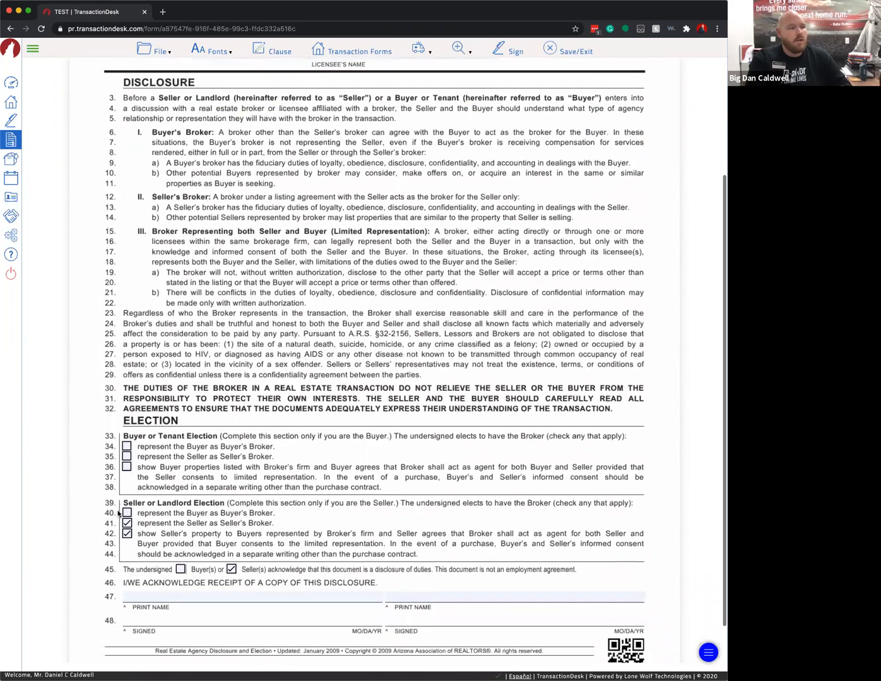
pyautogui.scroll(-1, 132, 488)
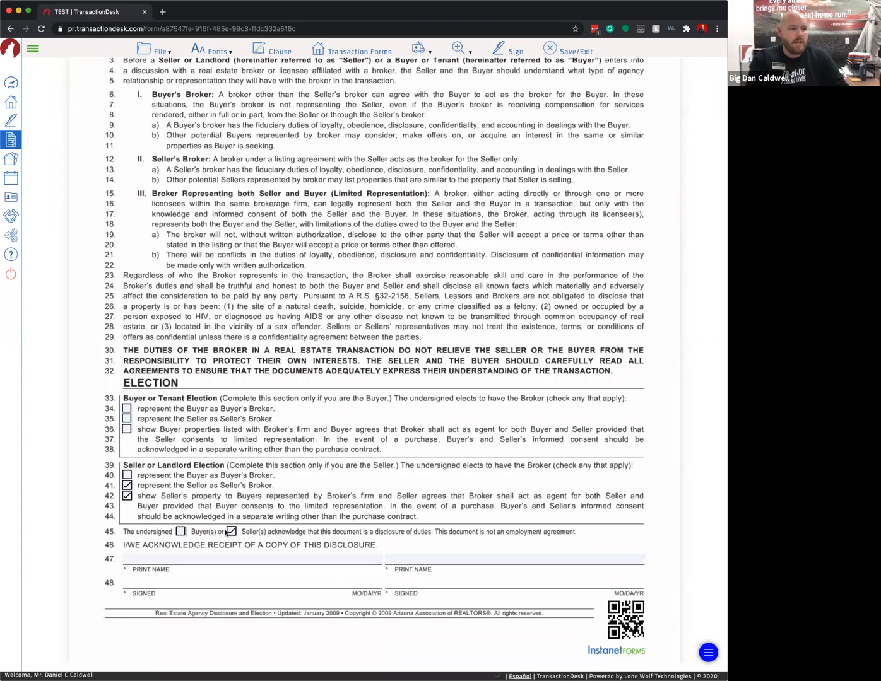
# - Open the Listing Agreement (Exclusive Right to Sell) form from File > Open Form
pyautogui.scroll(2, 290, 179)
pyautogui.click(210, 50)
pyautogui.click(156, 50)
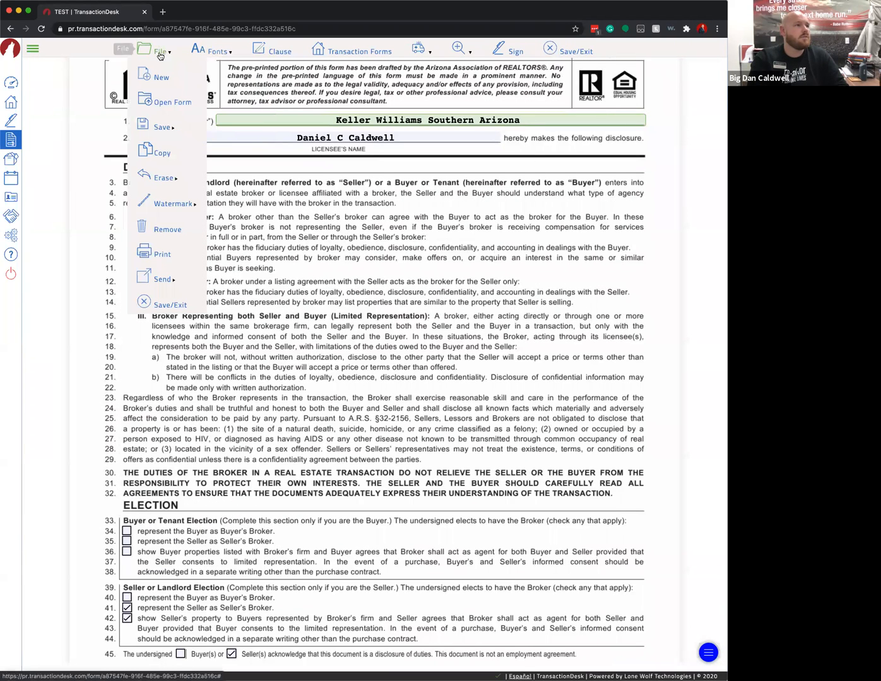
pyautogui.click(172, 103)
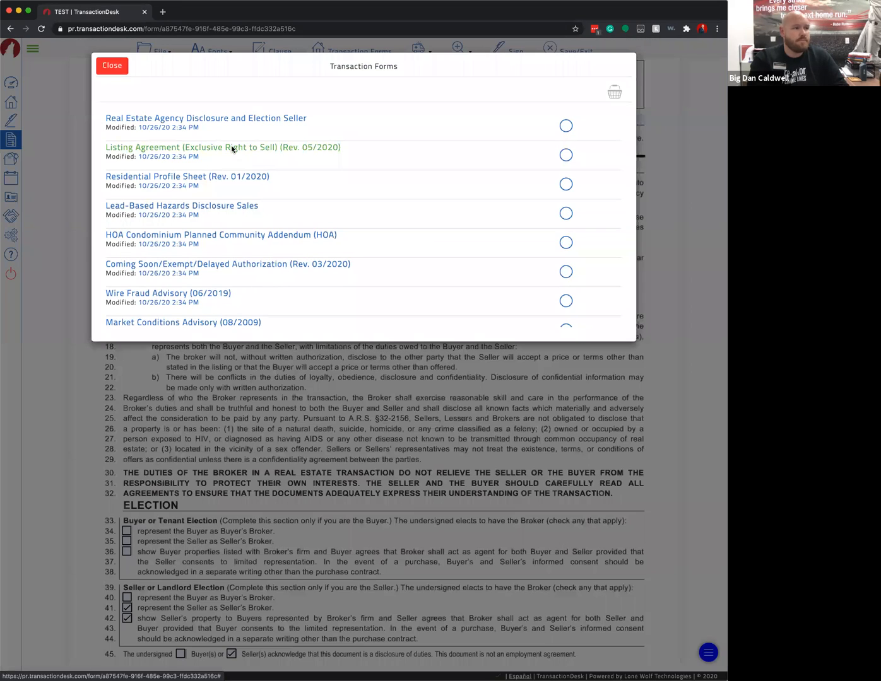
pyautogui.click(231, 148)
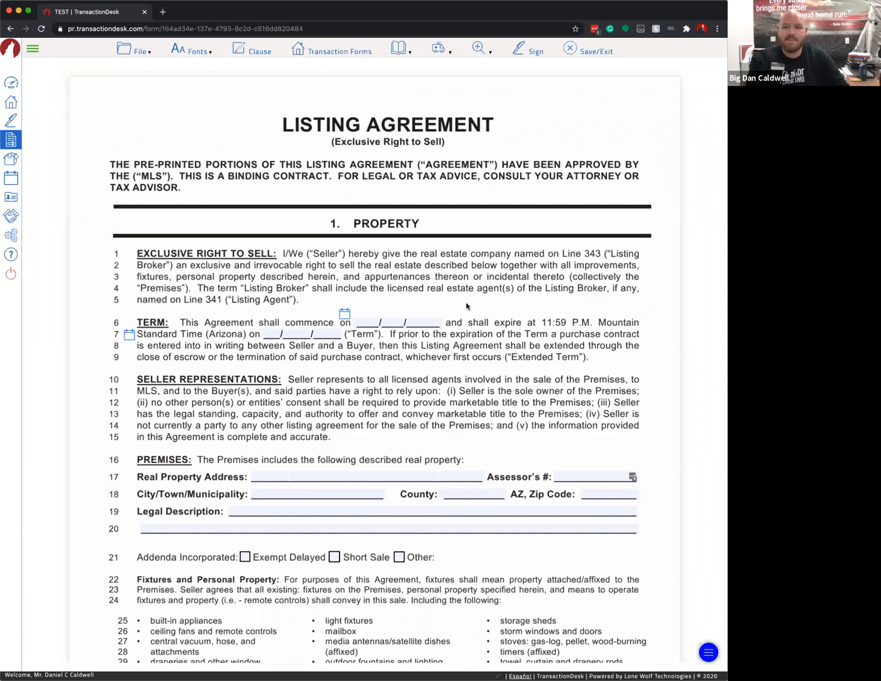
pyautogui.scroll(-1, 466, 305)
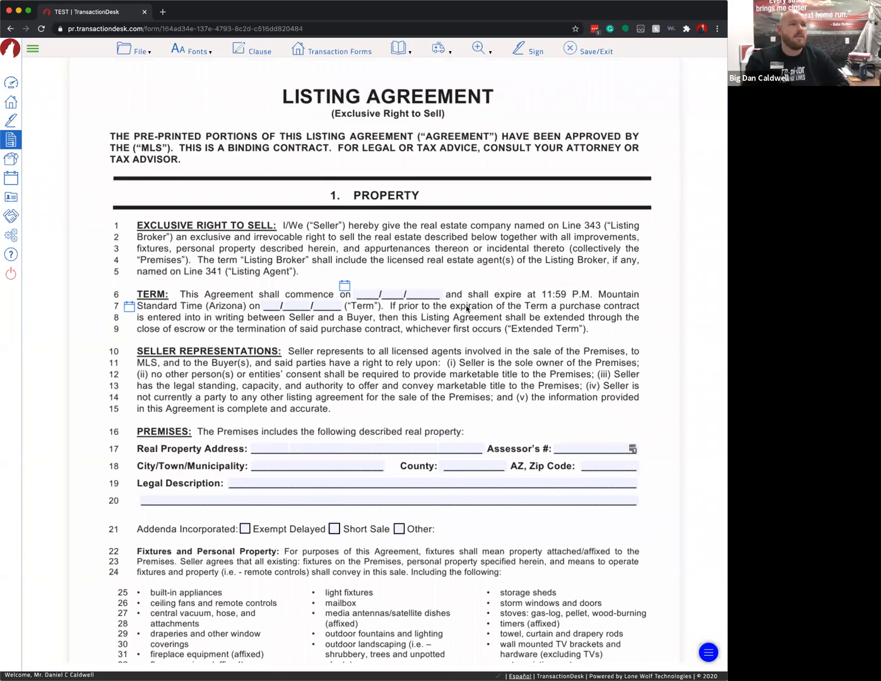
pyautogui.scroll(-1, 467, 309)
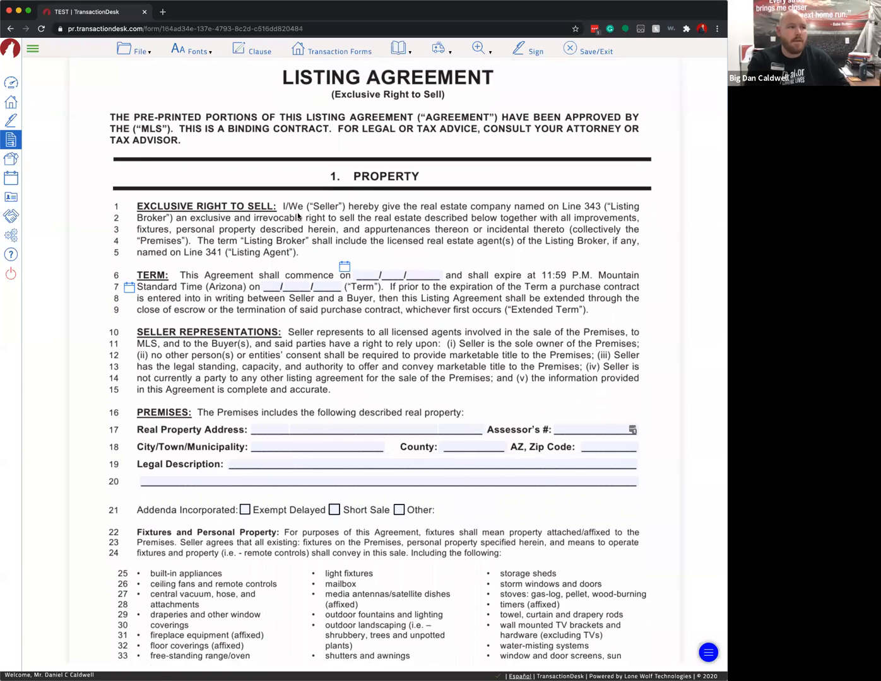
pyautogui.scroll(-1, 298, 217)
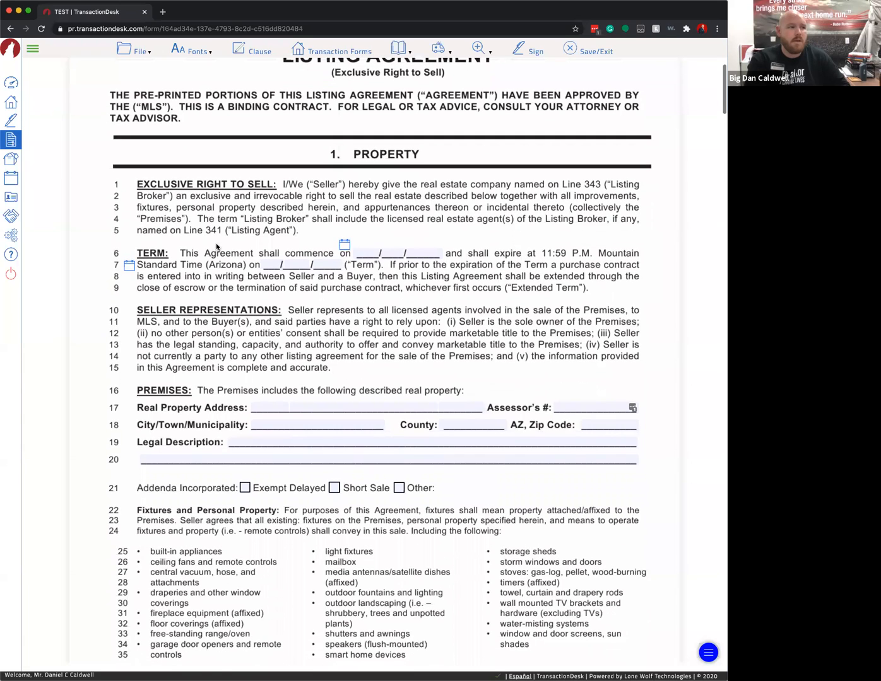
# - Set the term start date to 10/26/2020, removing the 'th' suffix from the day
pyautogui.click(344, 245)
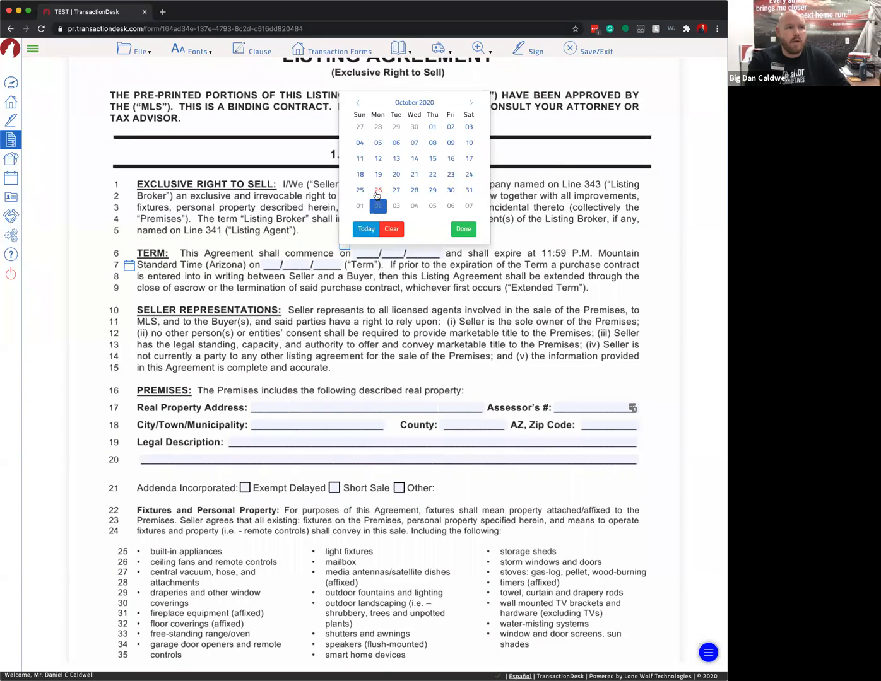
pyautogui.click(377, 192)
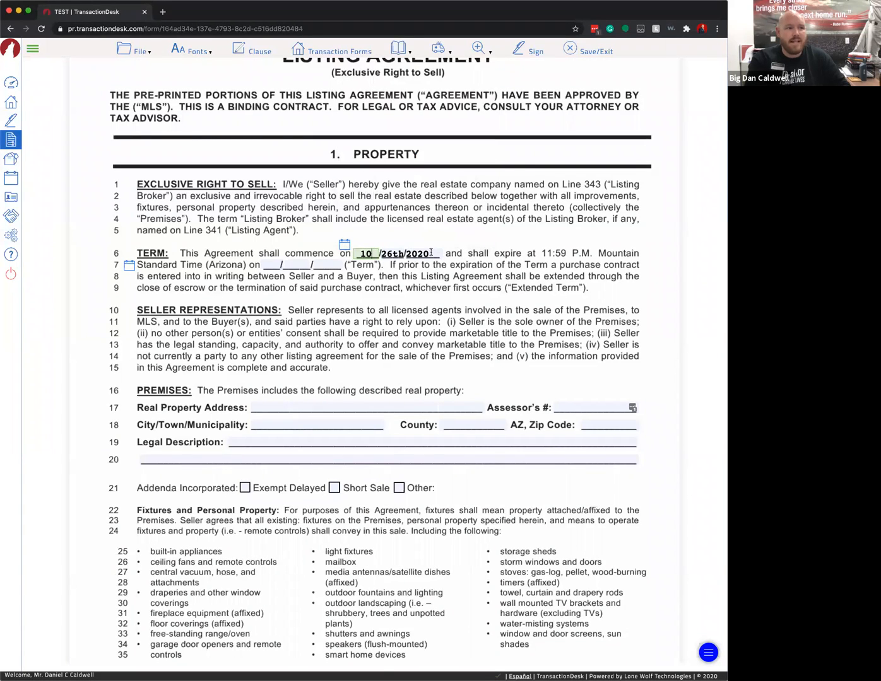
pyautogui.click(406, 253)
pyautogui.click(402, 253)
pyautogui.press('BackSpace')
pyautogui.press('BackSpace')
pyautogui.click(422, 275)
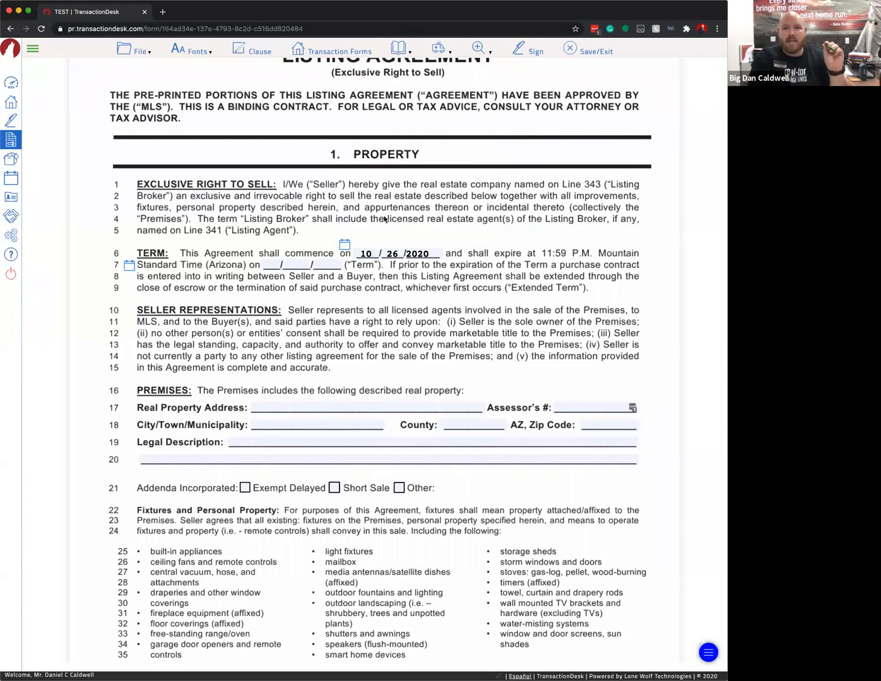
# - Set the term expiration date to November 24, 2020 using the calendar
pyautogui.click(273, 261)
pyautogui.click(126, 268)
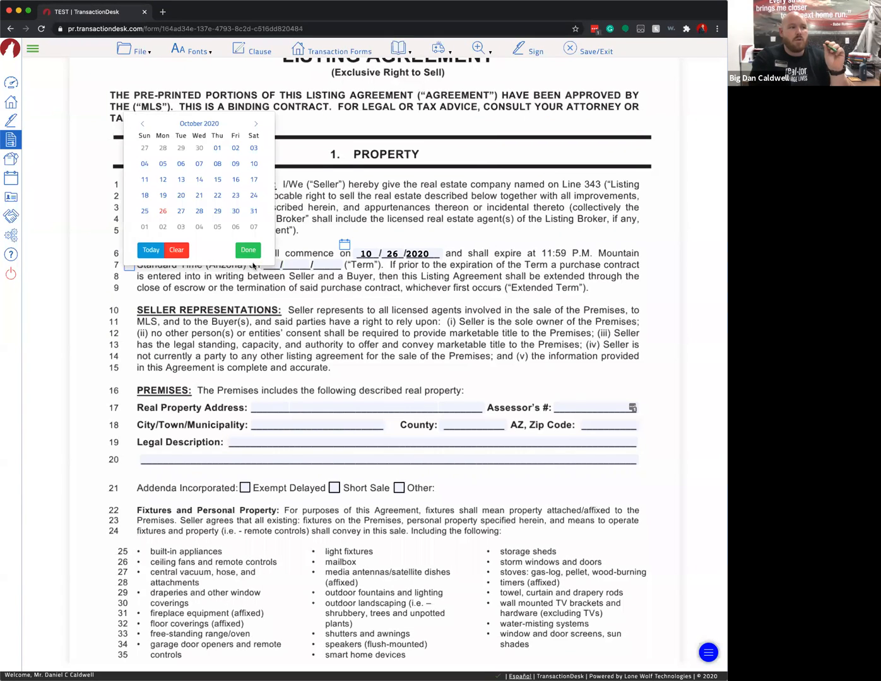
pyautogui.click(210, 124)
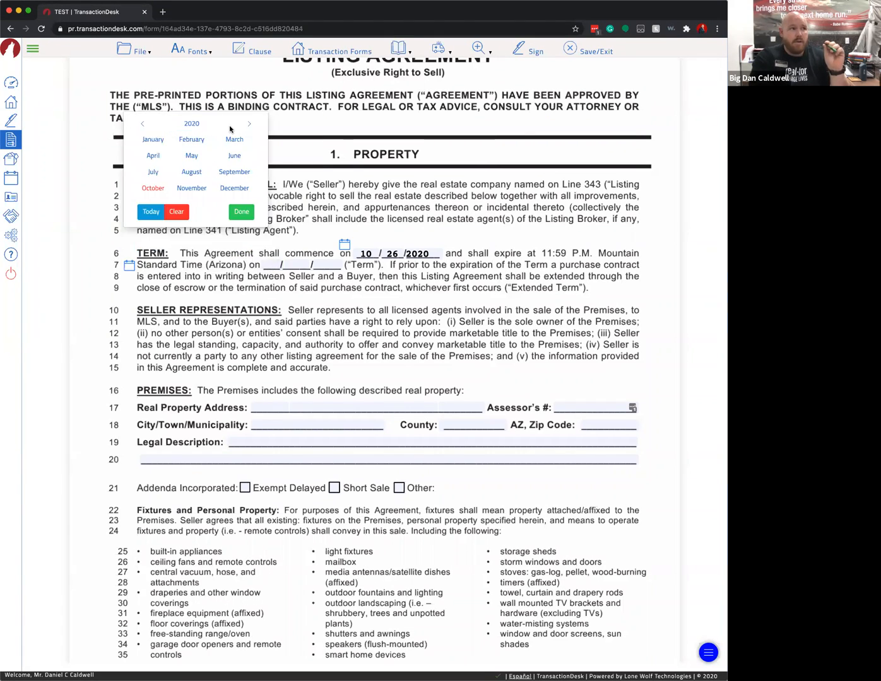
pyautogui.click(192, 188)
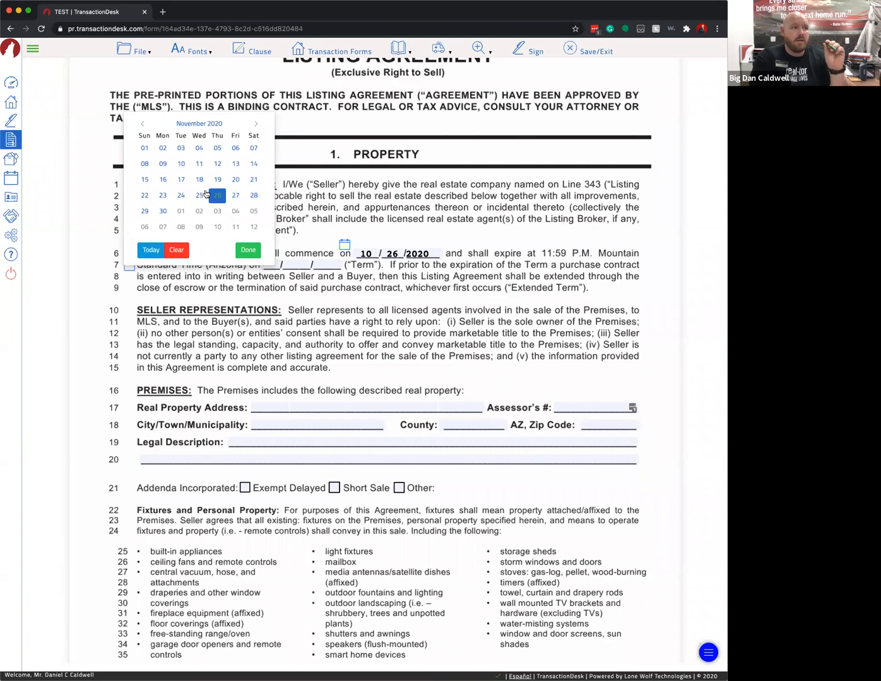
pyautogui.click(181, 196)
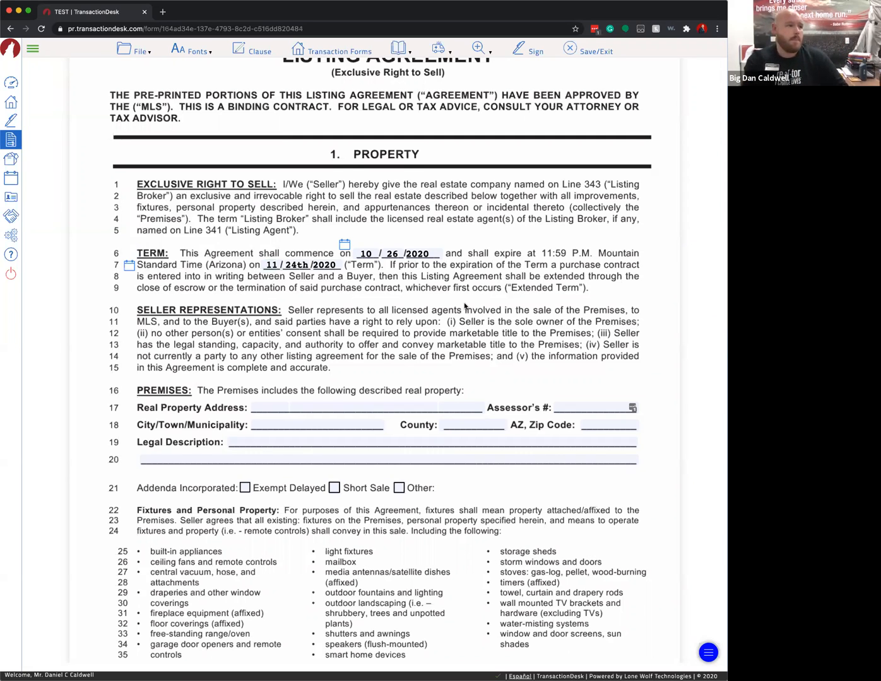
pyautogui.scroll(-1, 378, 315)
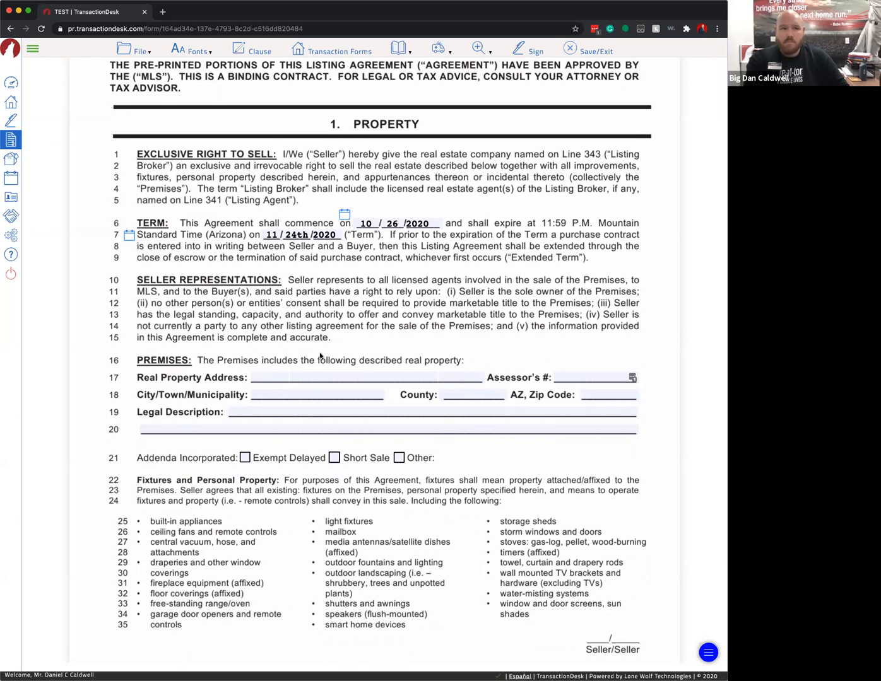
# - Search Google for 'pima county assessor search' in a new Chrome tab
pyautogui.click(163, 12)
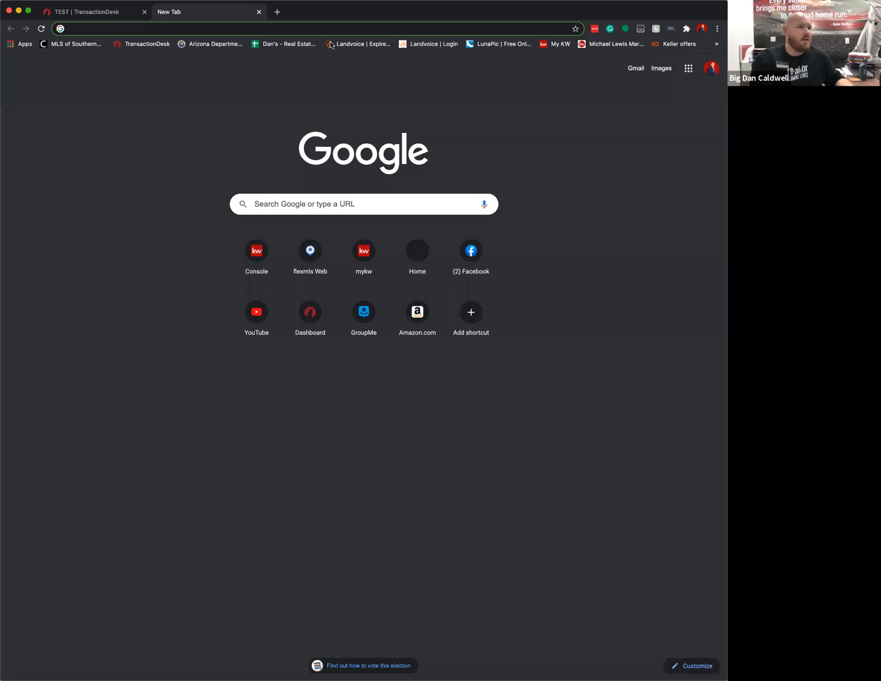
pyautogui.write('pim')
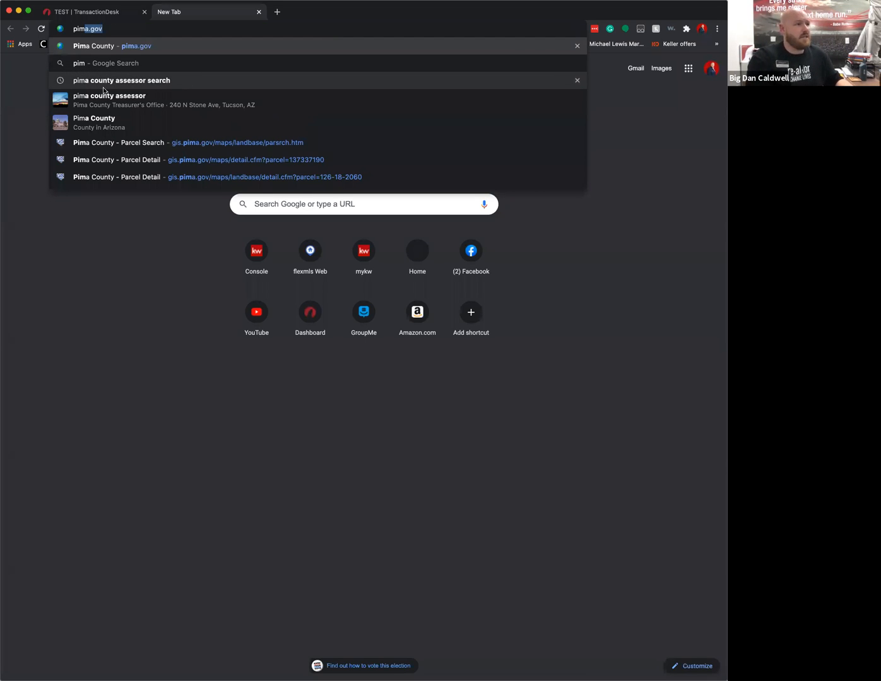
pyautogui.click(150, 83)
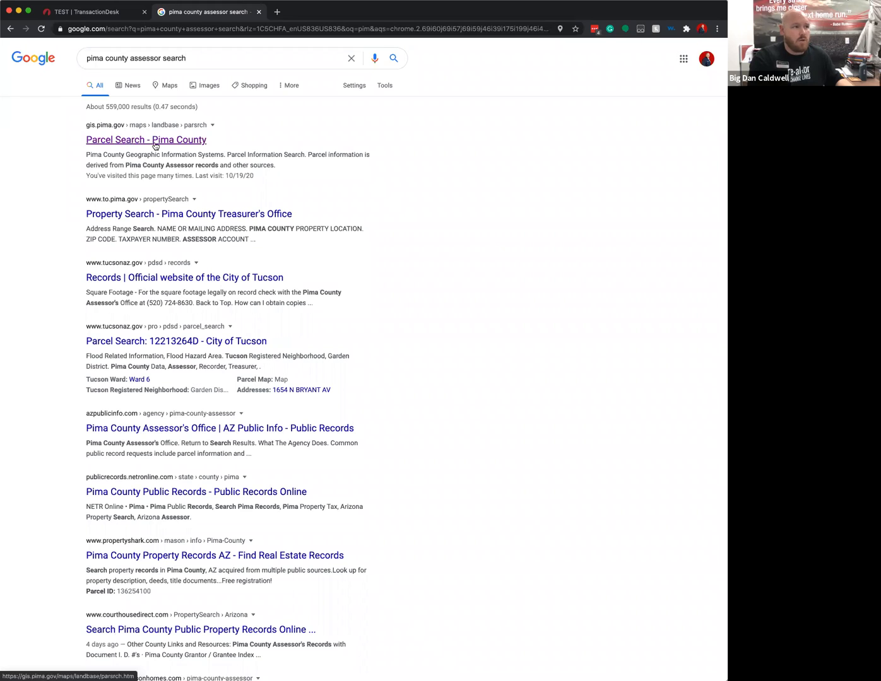
pyautogui.click(155, 146)
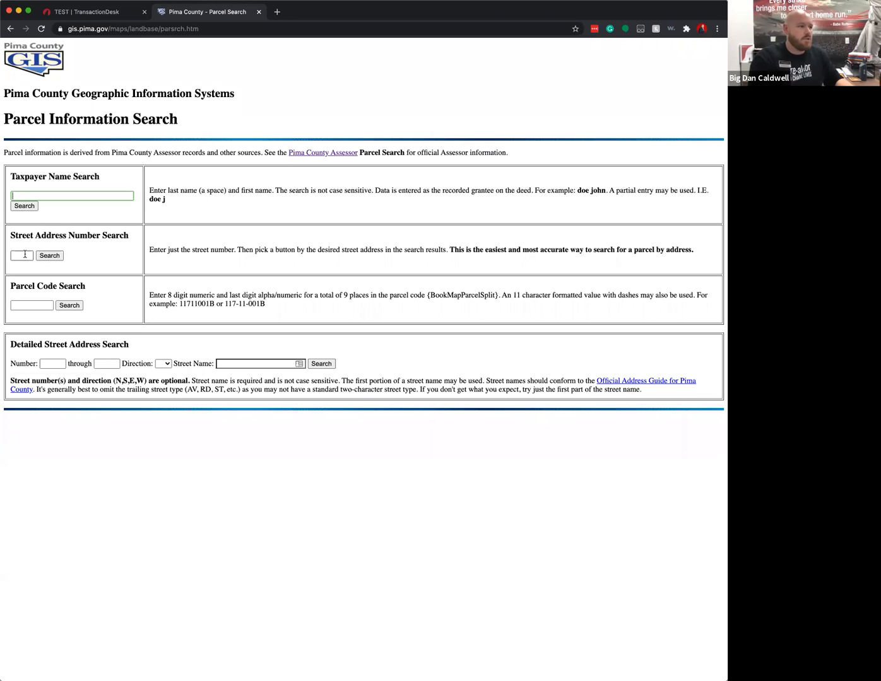
pyautogui.click(26, 254)
pyautogui.write('7224')
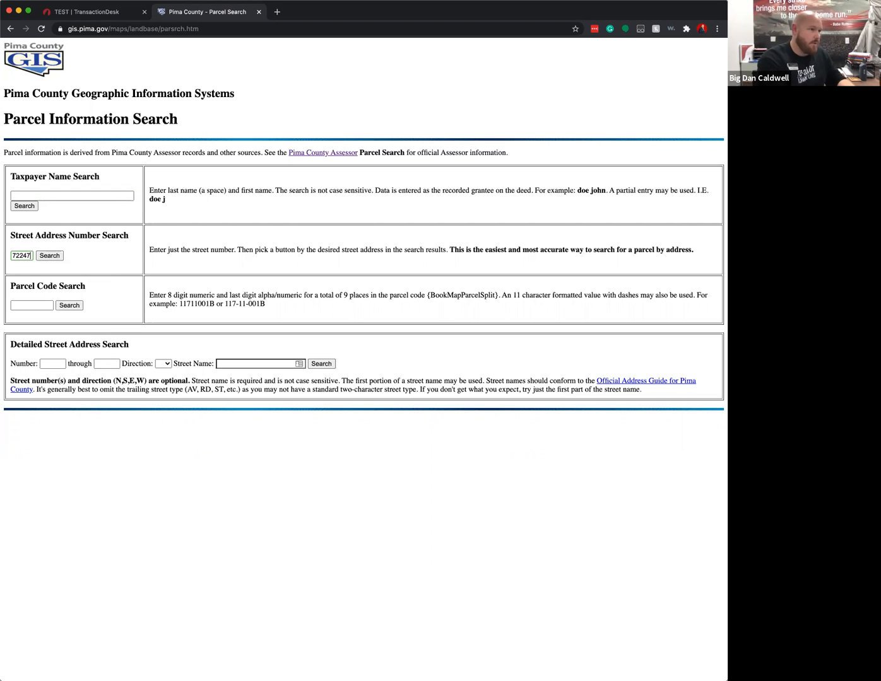
pyautogui.click(60, 257)
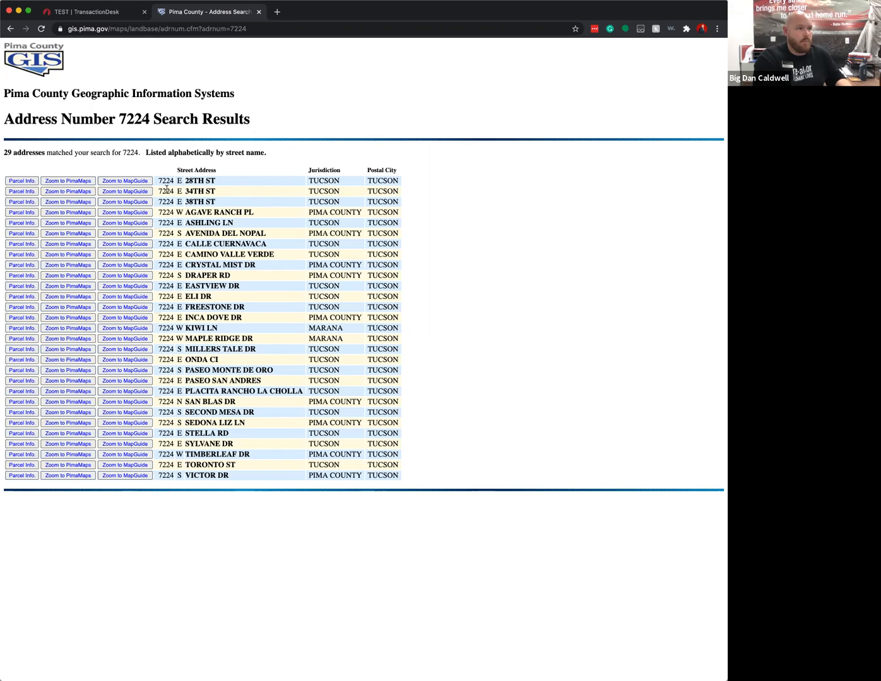
pyautogui.click(26, 194)
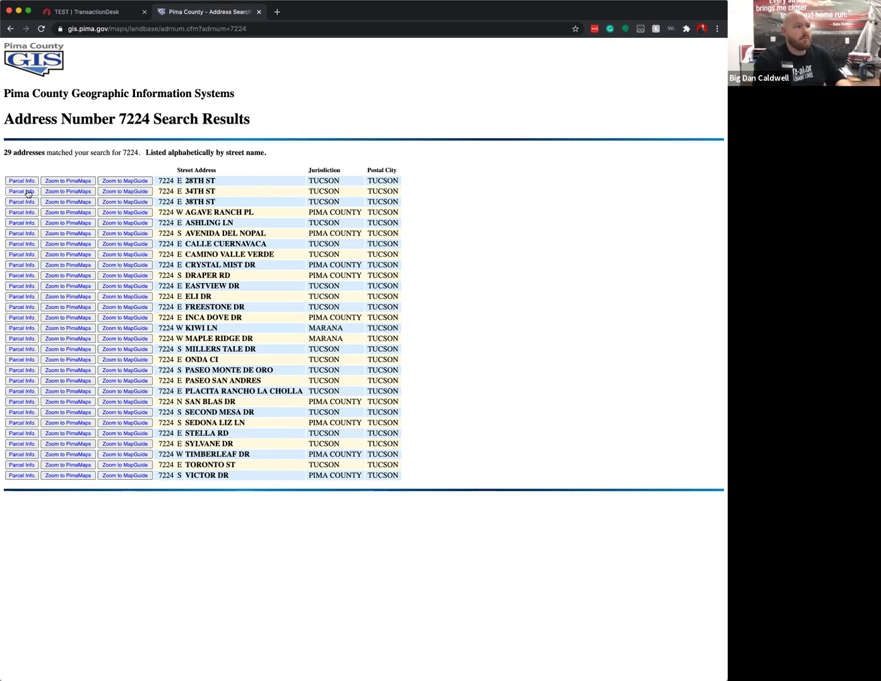
# - Review the parcel record's owner, mailing address, legal description, situs address and parcel number
pyautogui.scroll(-1, 330, 254)
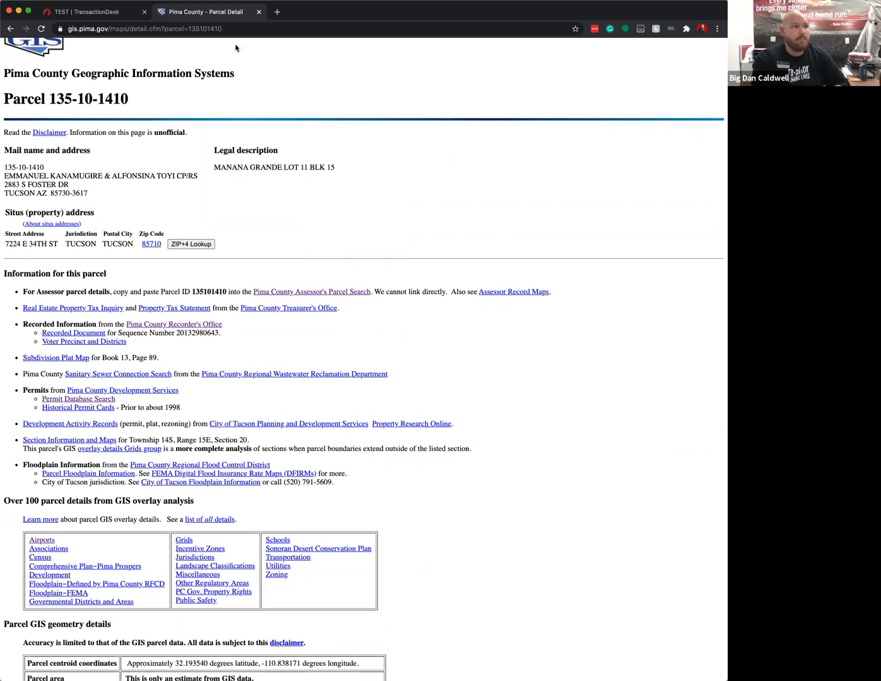
pyautogui.moveTo(6, 176); pyautogui.dragTo(202, 183)
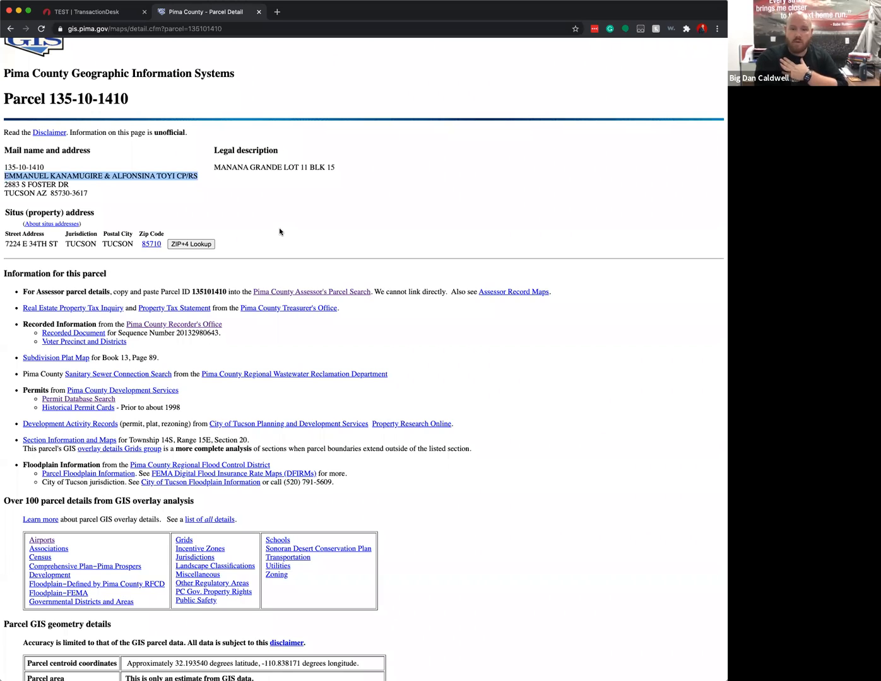
pyautogui.click(127, 200)
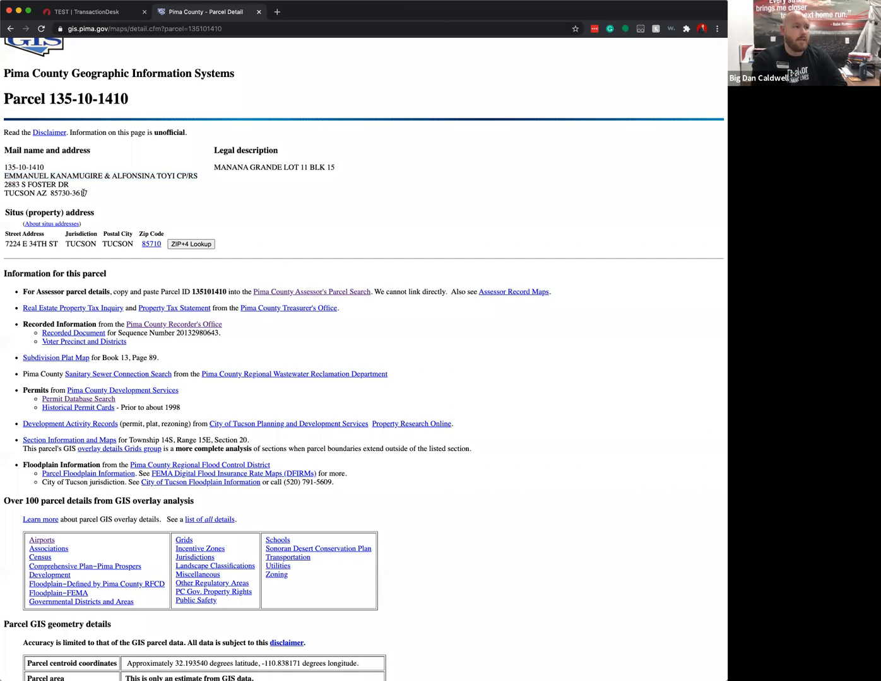
pyautogui.moveTo(88, 194); pyautogui.dragTo(6, 181)
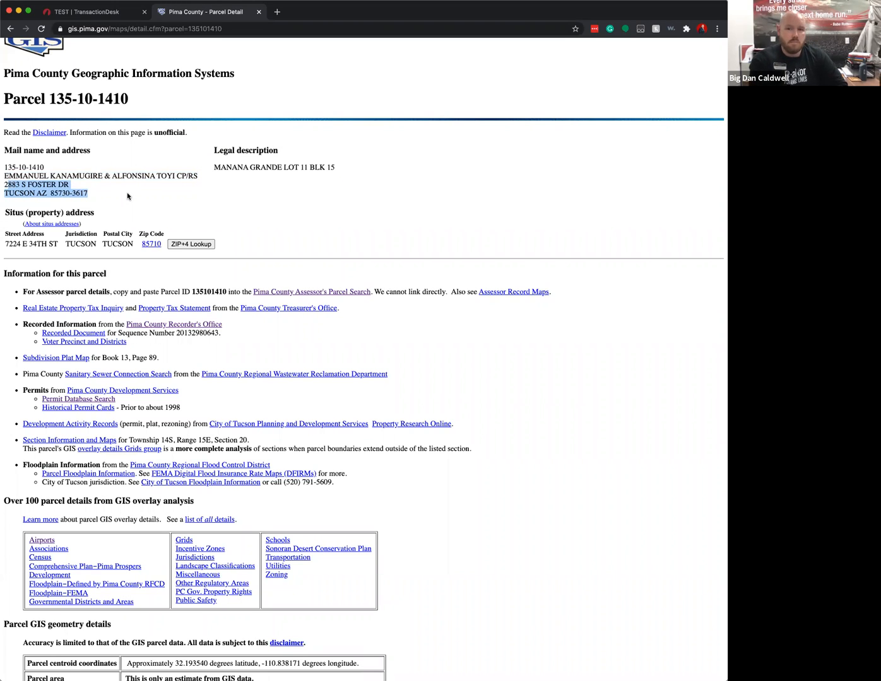
pyautogui.click(209, 191)
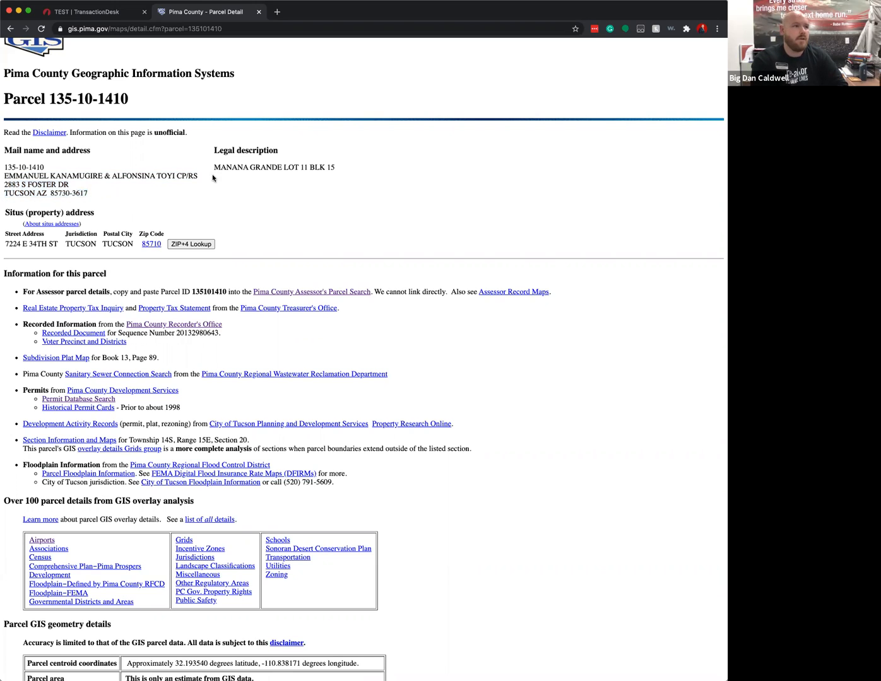
pyautogui.moveTo(212, 167)
pyautogui.mouseDown()
pyautogui.moveTo(330, 167)
pyautogui.moveTo(213, 169)
pyautogui.mouseUp()
pyautogui.click(325, 168)
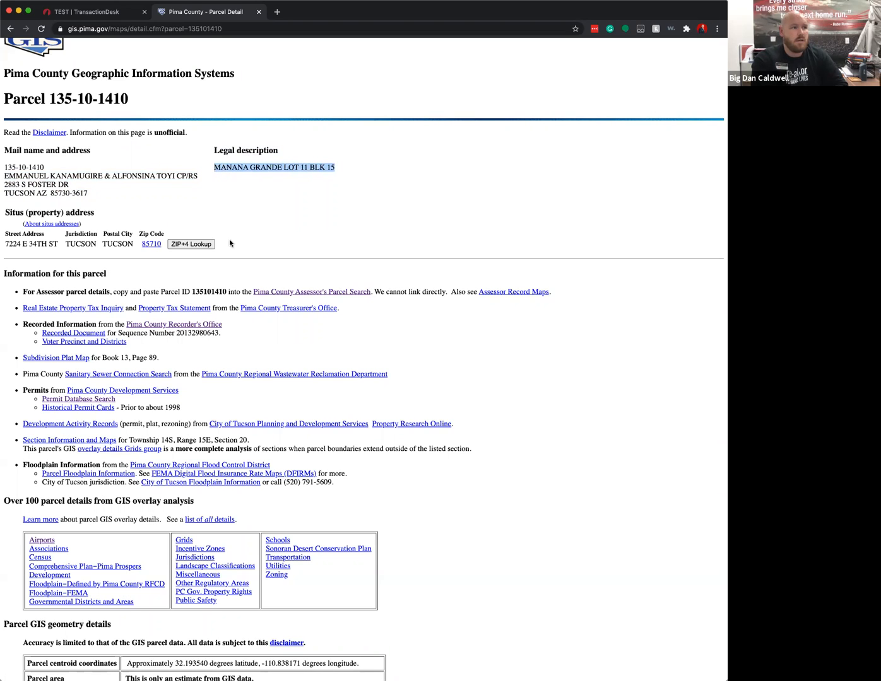
pyautogui.moveTo(6, 235); pyautogui.dragTo(262, 246)
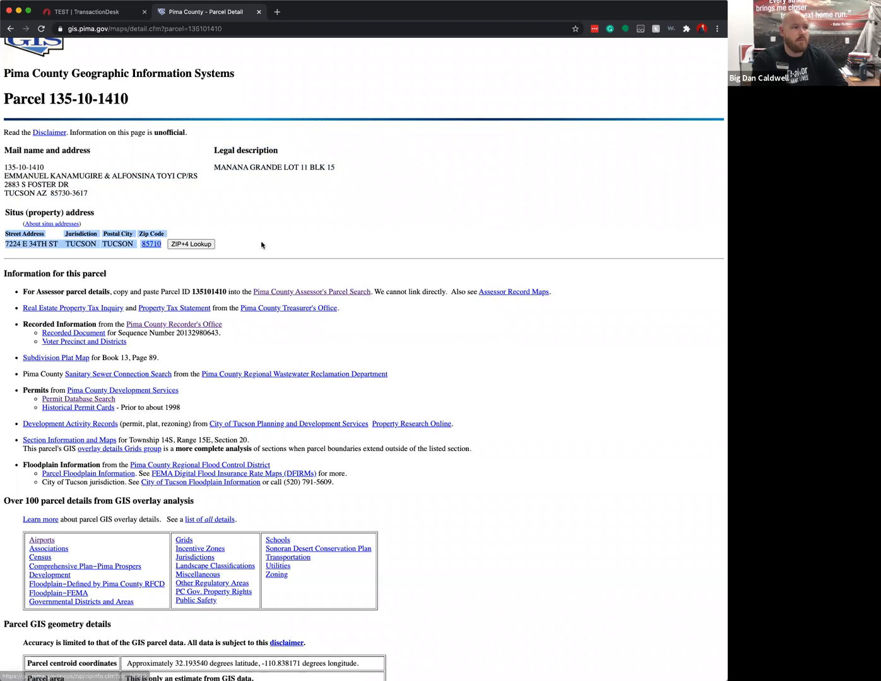
pyautogui.click(262, 245)
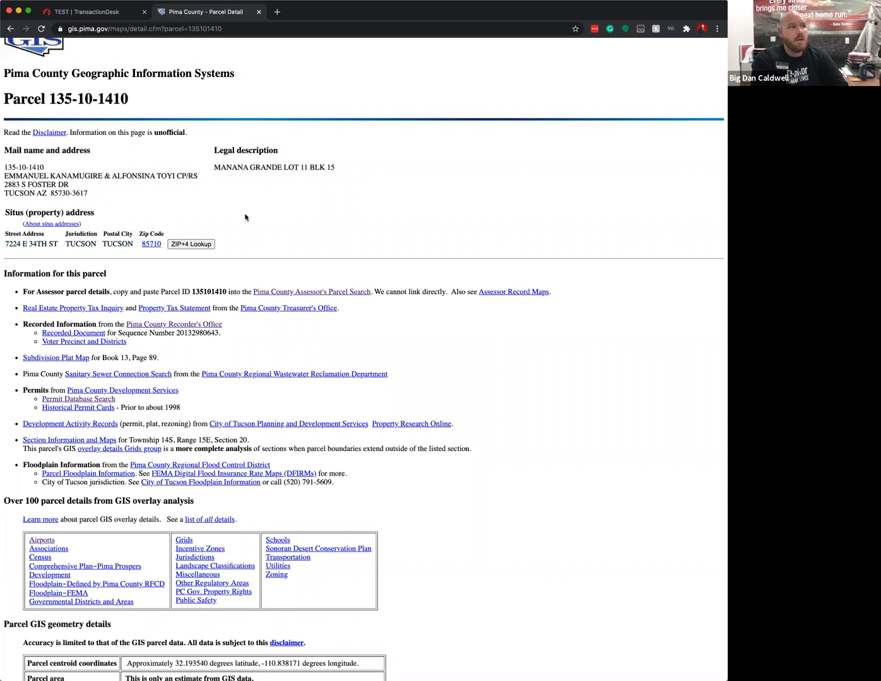
pyautogui.moveTo(5, 98); pyautogui.dragTo(134, 102)
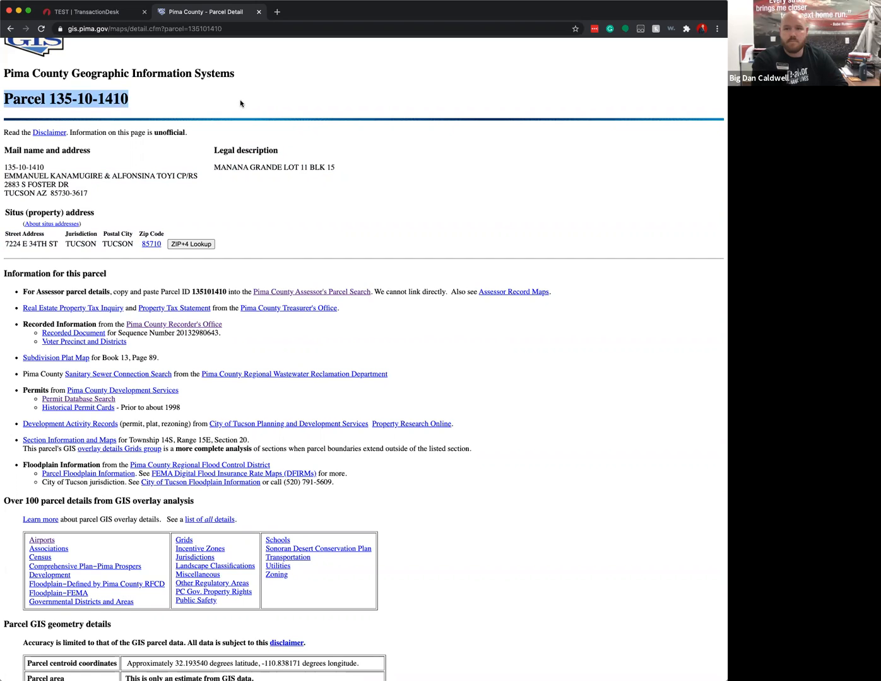
pyautogui.click(198, 101)
pyautogui.moveTo(49, 99); pyautogui.dragTo(139, 102)
pyautogui.press('super+c')
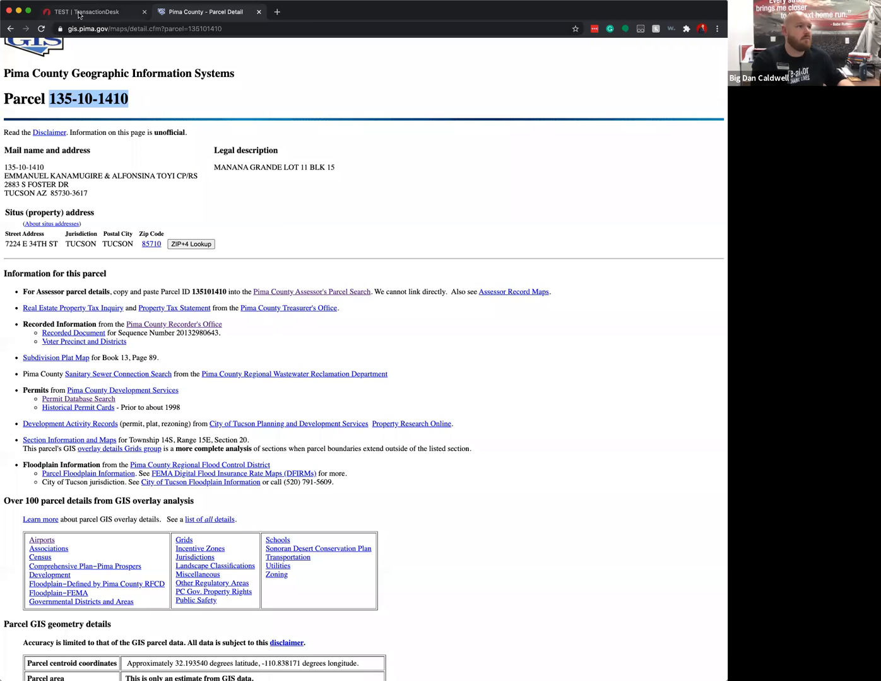
pyautogui.hotkey('ctrl', 'shift', 'Tab')
pyautogui.click(565, 373)
pyautogui.press('super+v')
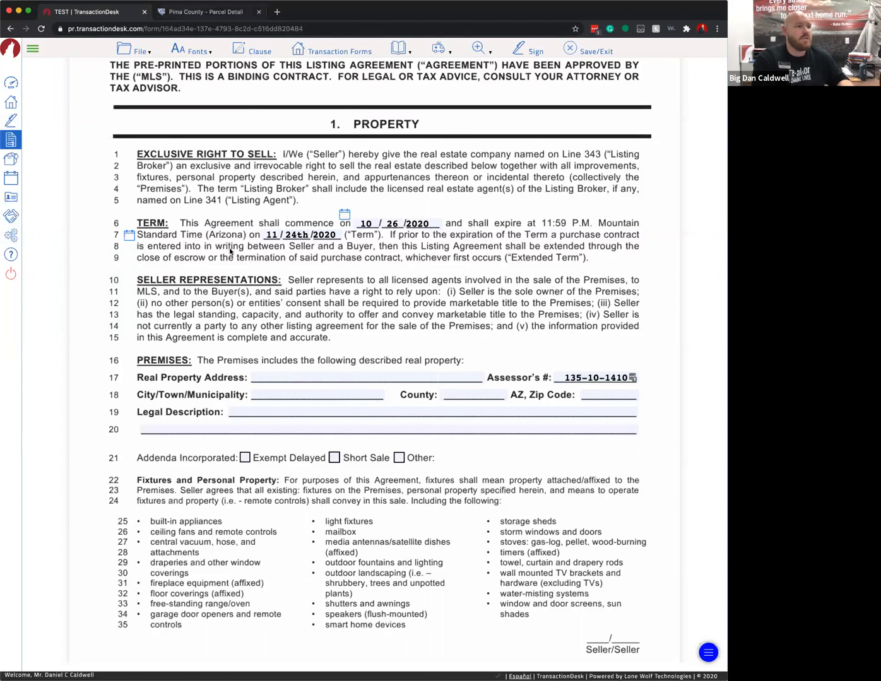
pyautogui.hotkey('ctrl', 'Tab')
pyautogui.click(109, 176)
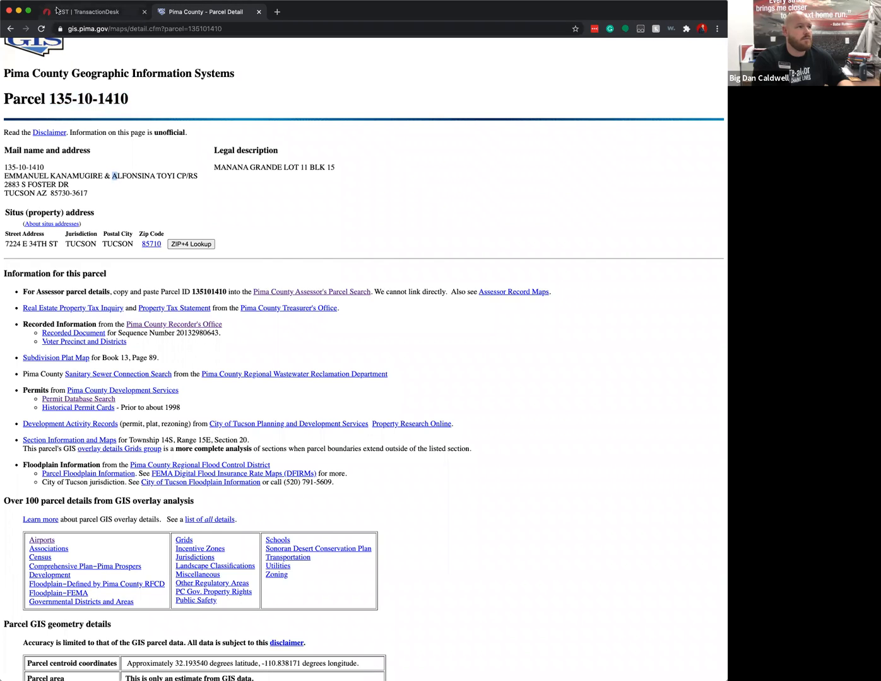
pyautogui.click(57, 10)
pyautogui.click(268, 376)
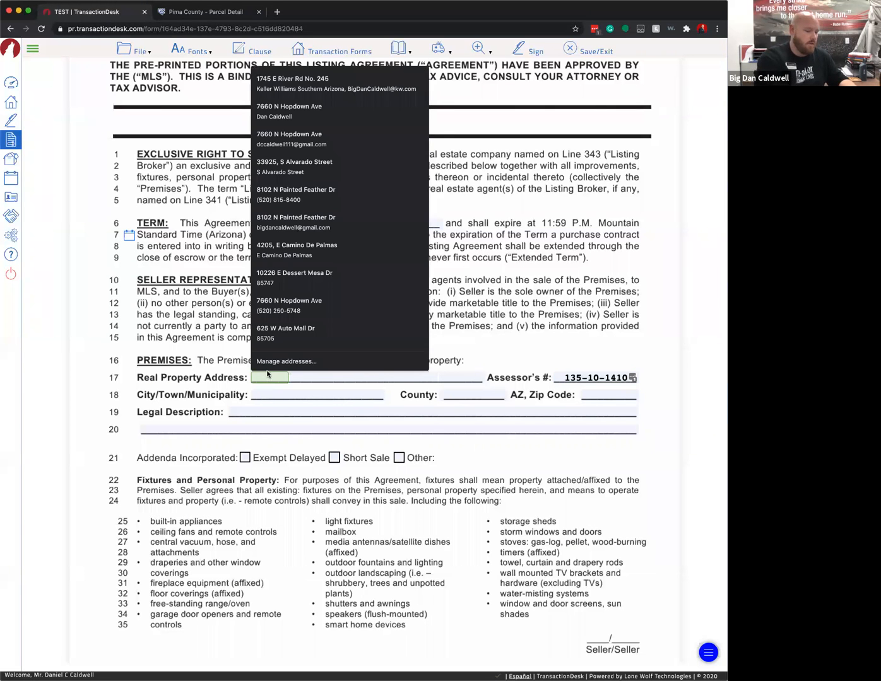
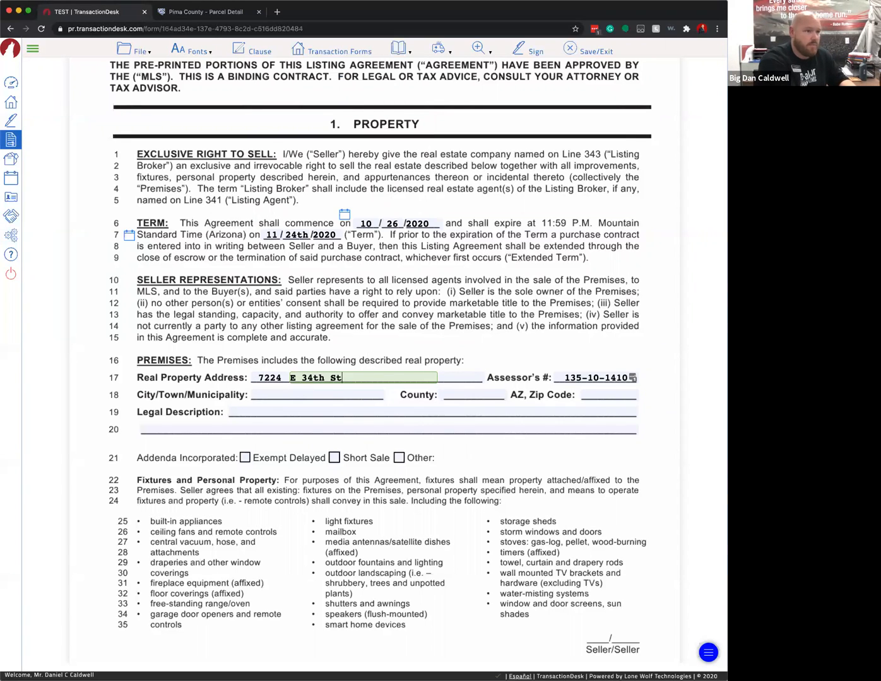
pyautogui.press('Tab')
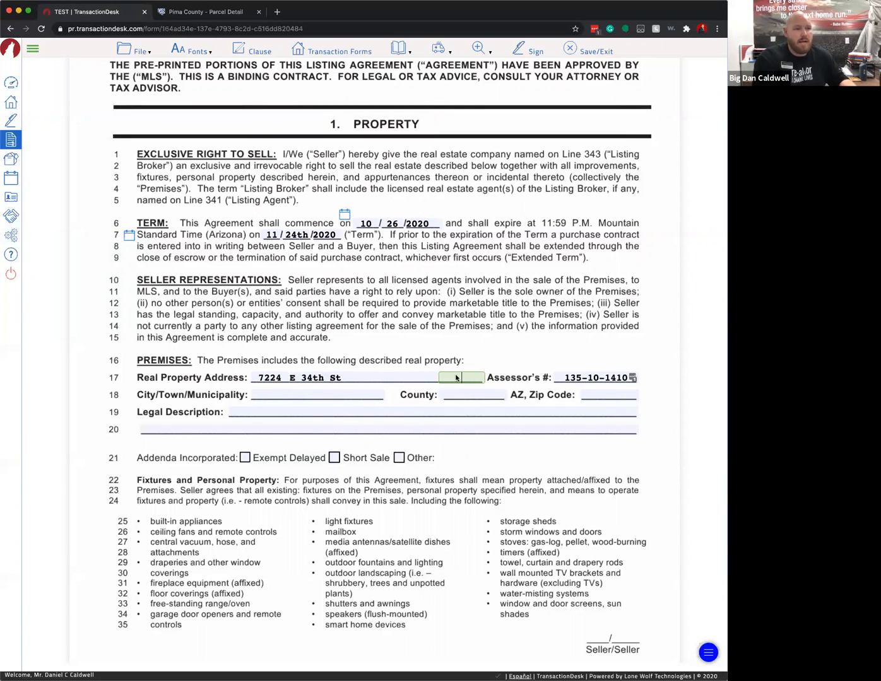
pyautogui.press('Tab')
pyautogui.press('Tab')
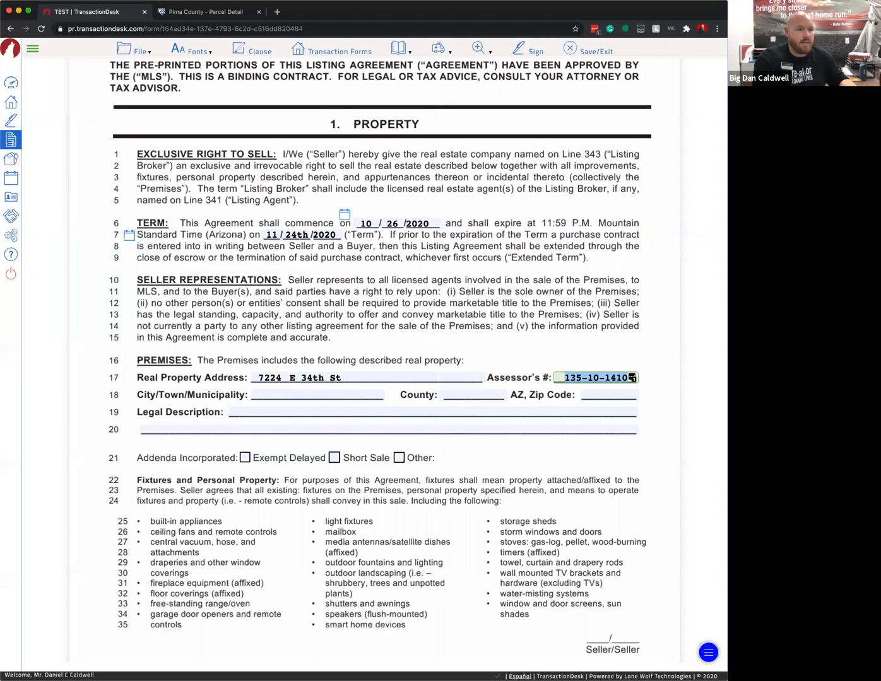
pyautogui.write('Tucson')
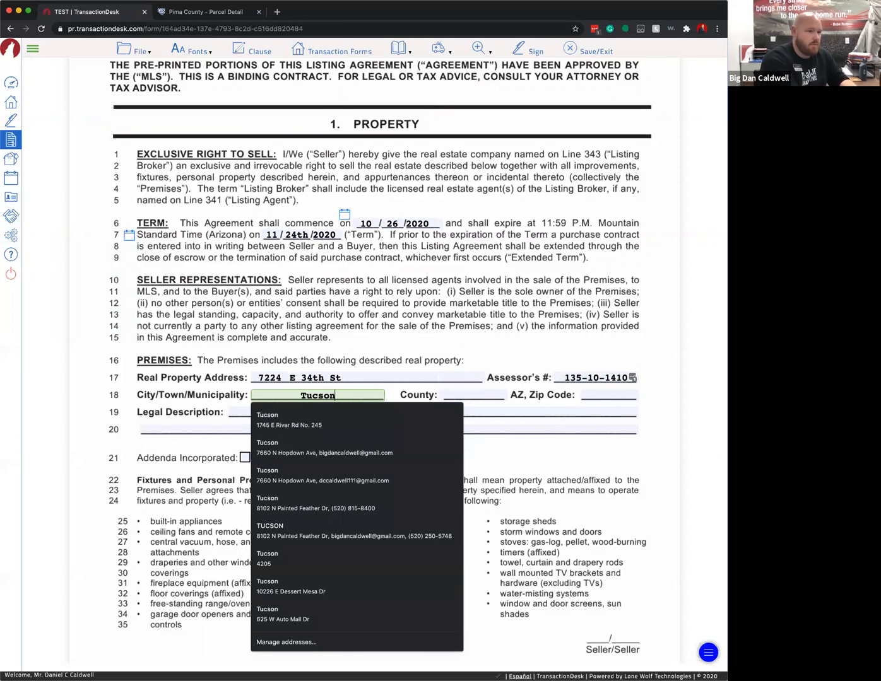
pyautogui.press('Tab')
pyautogui.write('Pima')
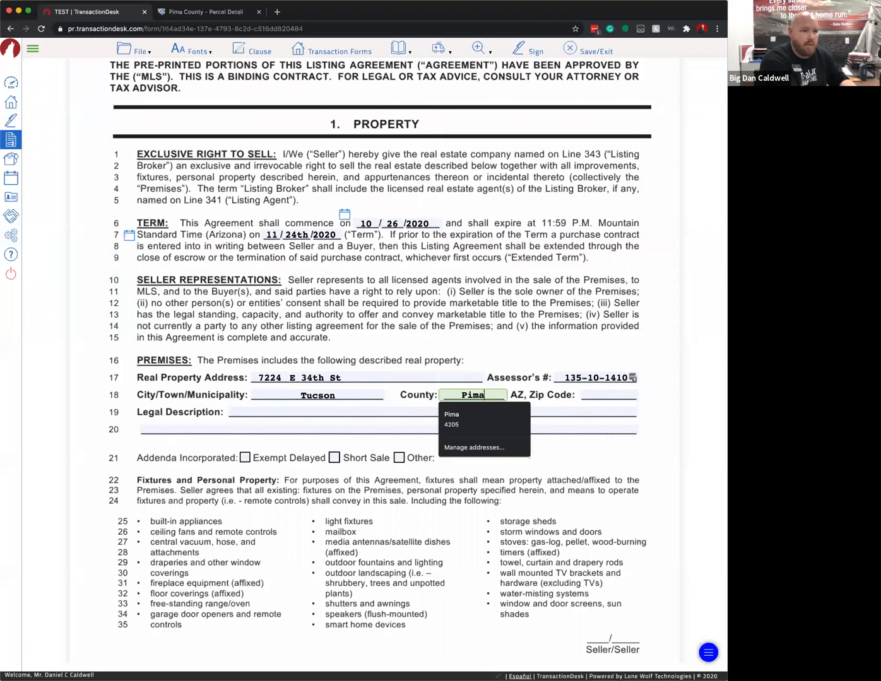
pyautogui.press('Tab')
# - Check the parcel record and enter Zip Code 85730
pyautogui.click(526, 400)
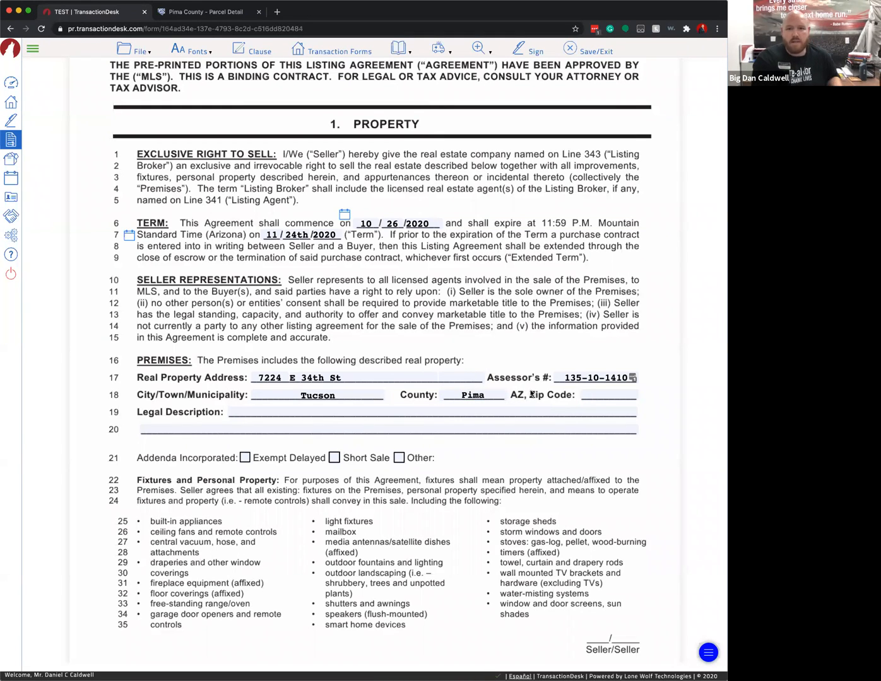
pyautogui.click(227, 14)
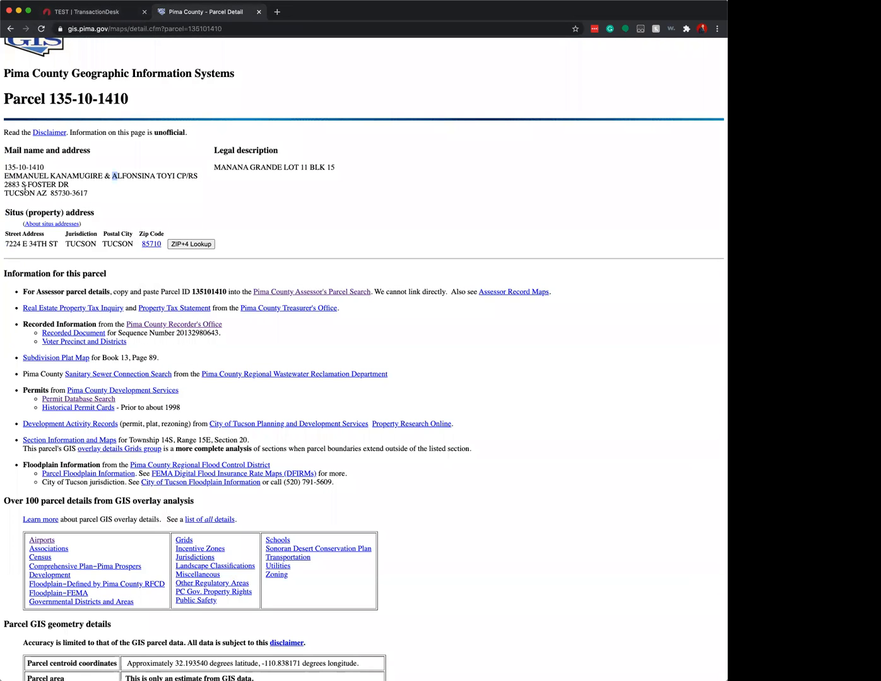
pyautogui.click(113, 14)
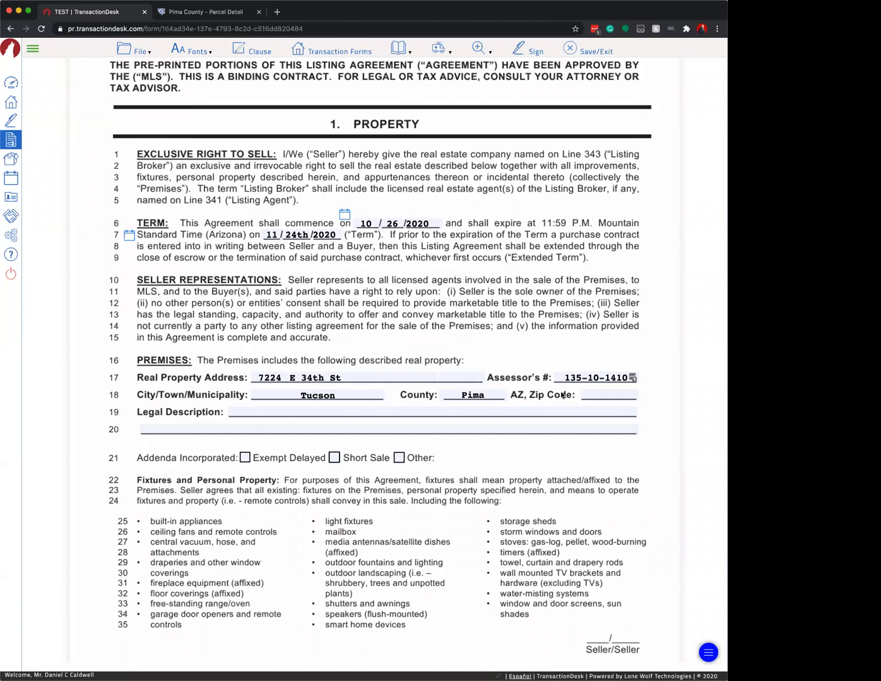
pyautogui.click(607, 395)
pyautogui.write('853')
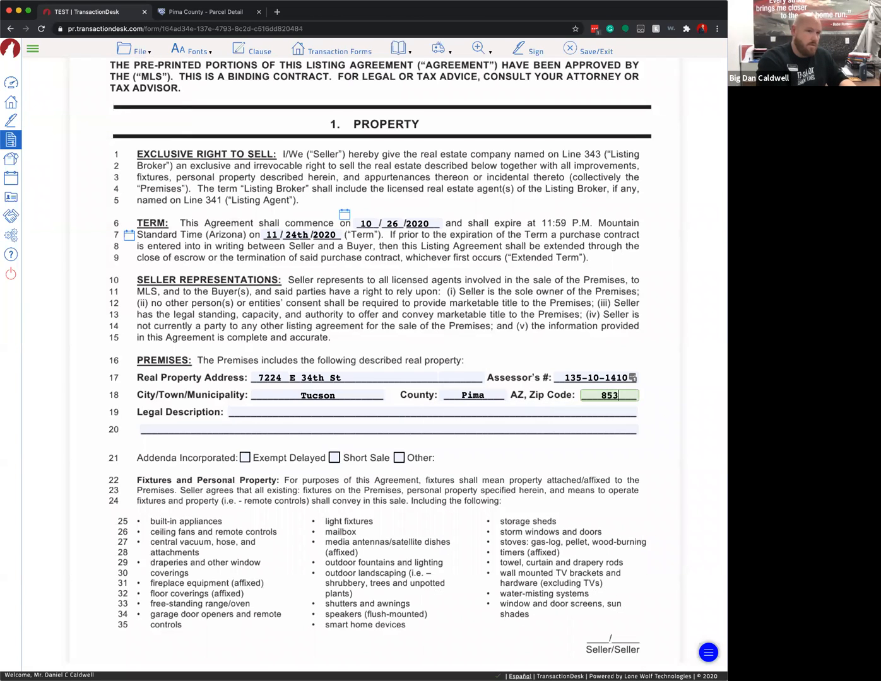
pyautogui.press('BackSpace')
pyautogui.write('730')
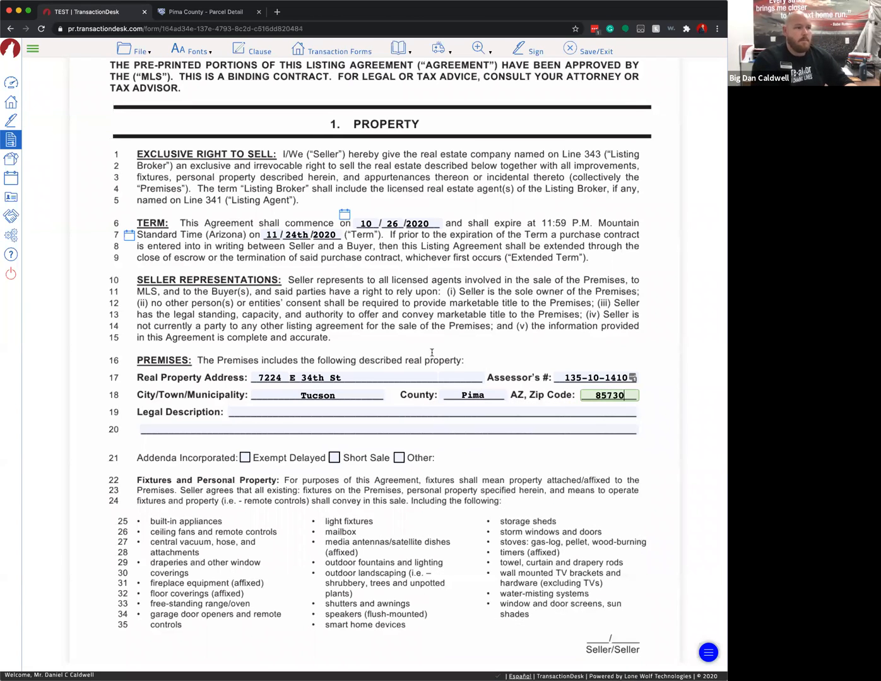
# - Copy 'MANANA GRANDE LOT 11 BLK 15' from the county record into the Legal Description field
pyautogui.click(224, 13)
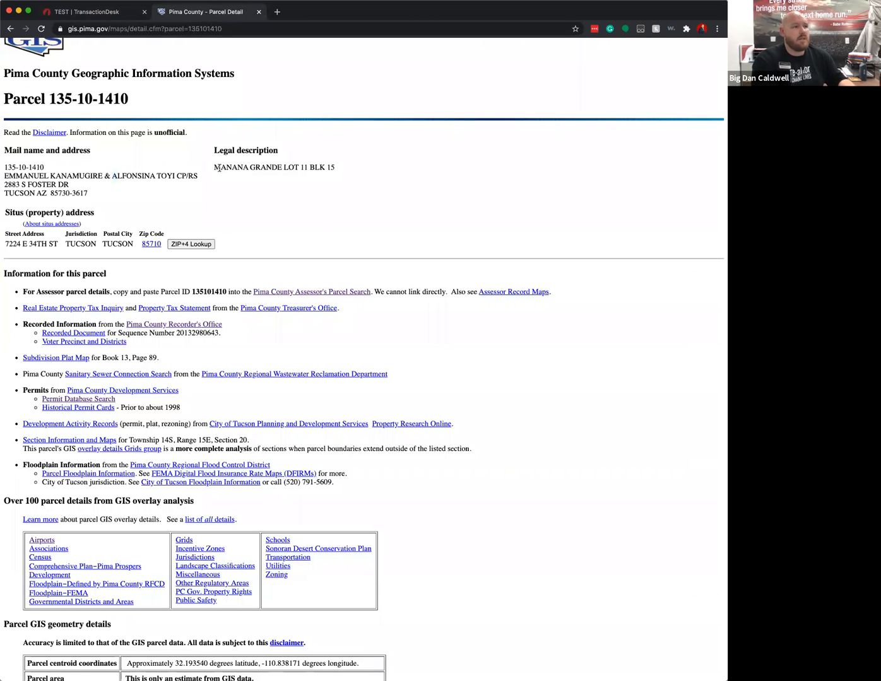
pyautogui.moveTo(214, 168); pyautogui.dragTo(339, 168)
pyautogui.hotkey('ctrl', 'c')
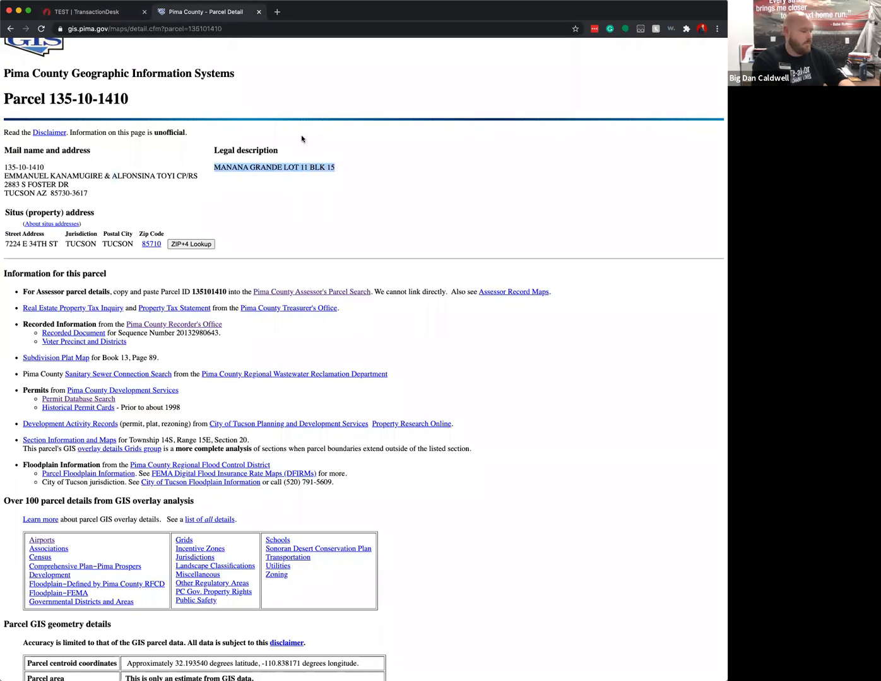
pyautogui.click(125, 11)
pyautogui.click(264, 411)
pyautogui.hotkey('ctrl', 'v')
pyautogui.click(511, 452)
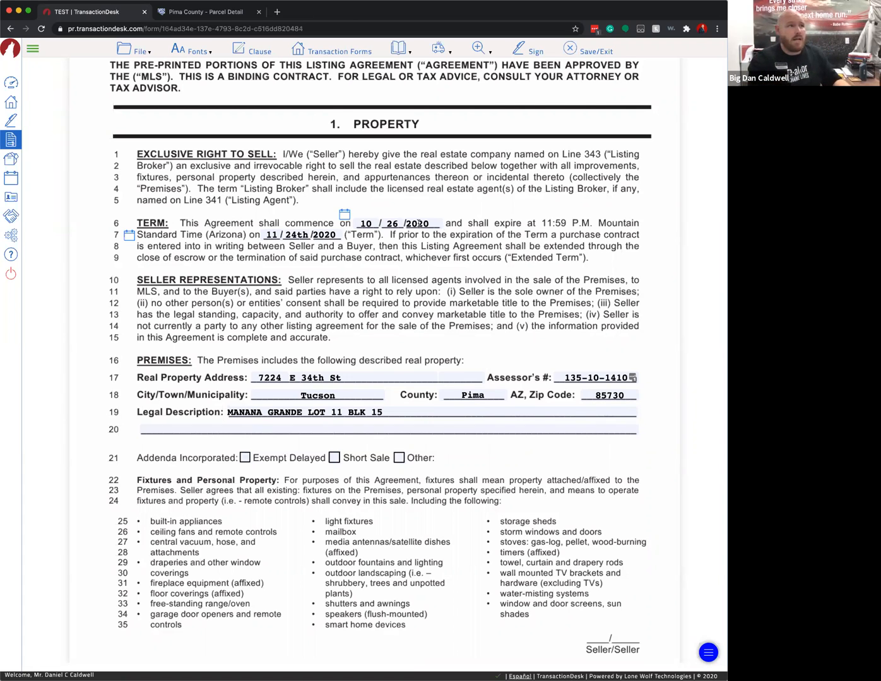
pyautogui.click(278, 12)
pyautogui.write('tar')
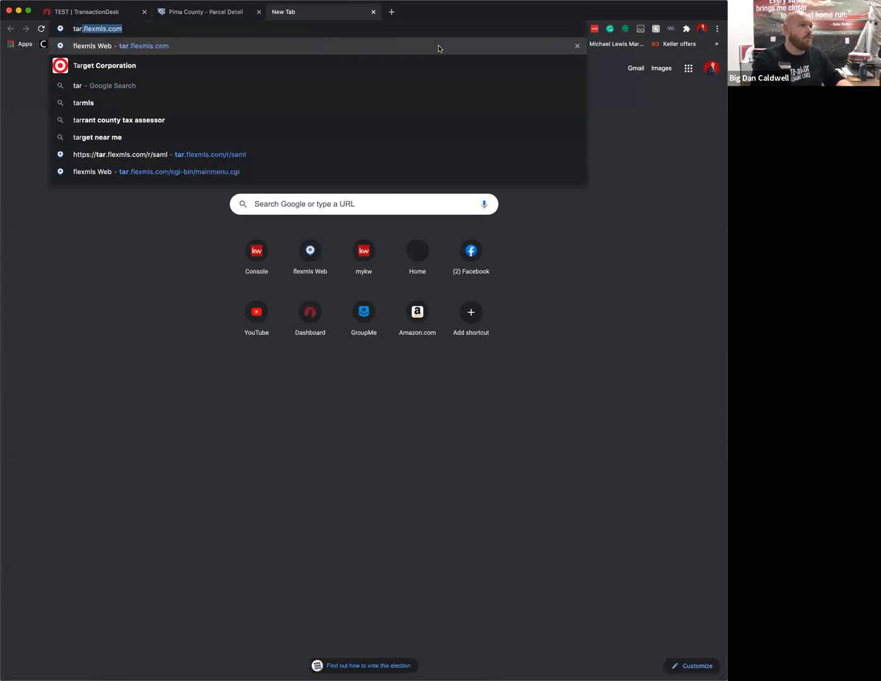
pyautogui.press('Return')
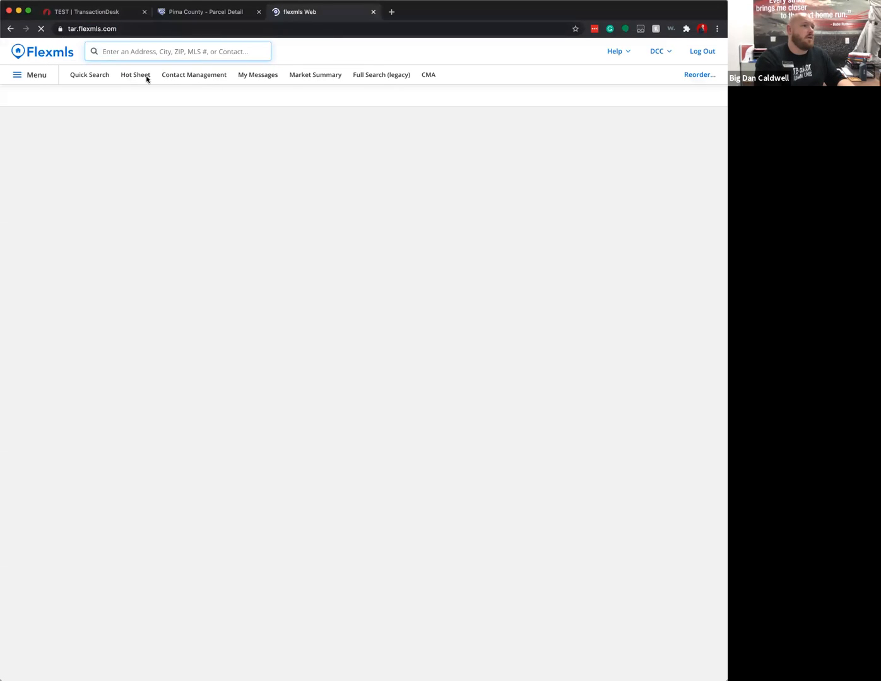
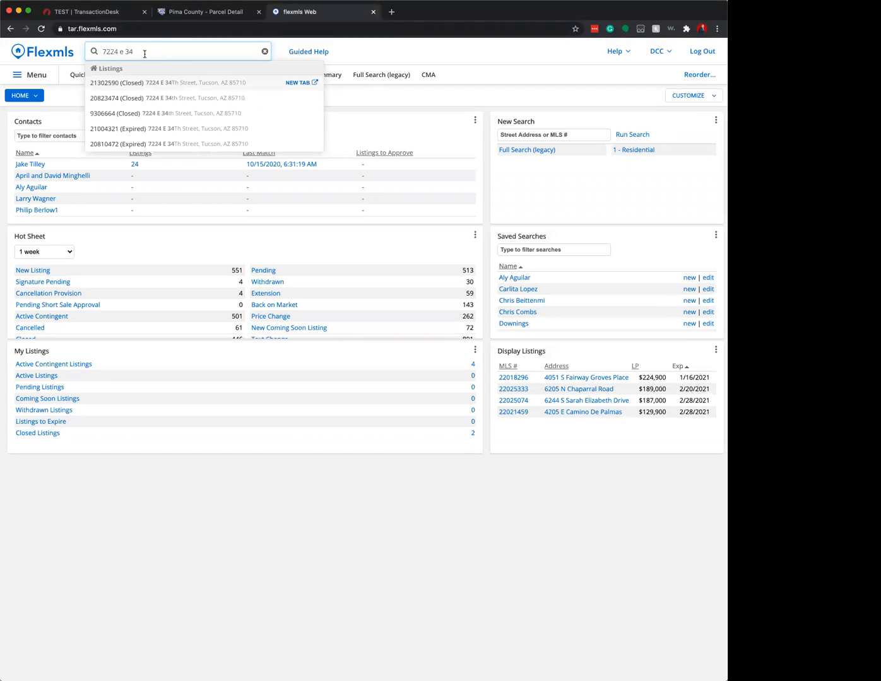
pyautogui.click(305, 83)
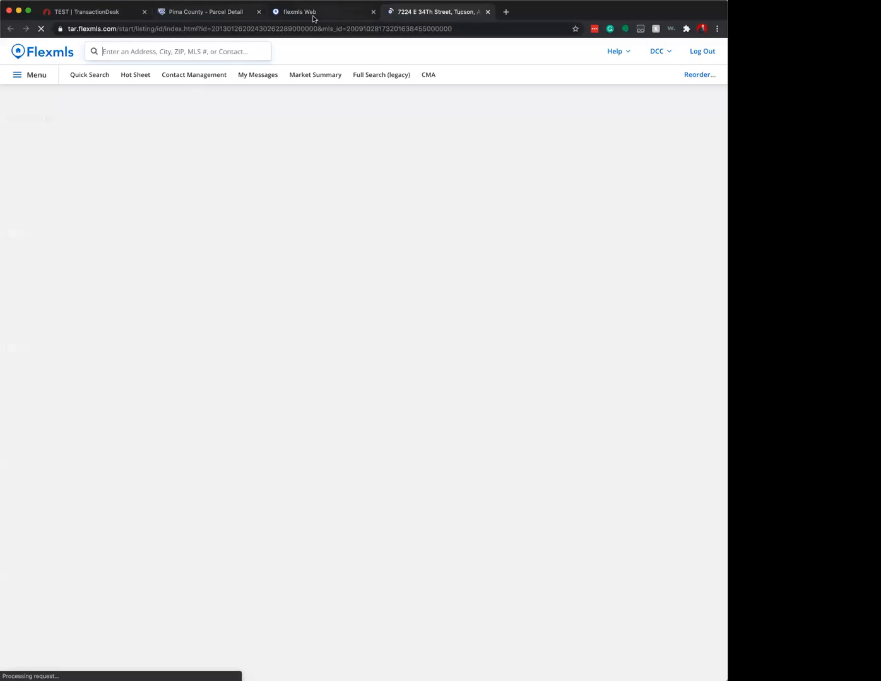
# - Compare with the county record's zip and correct the agreement's Zip Code to 85710
pyautogui.click(179, 12)
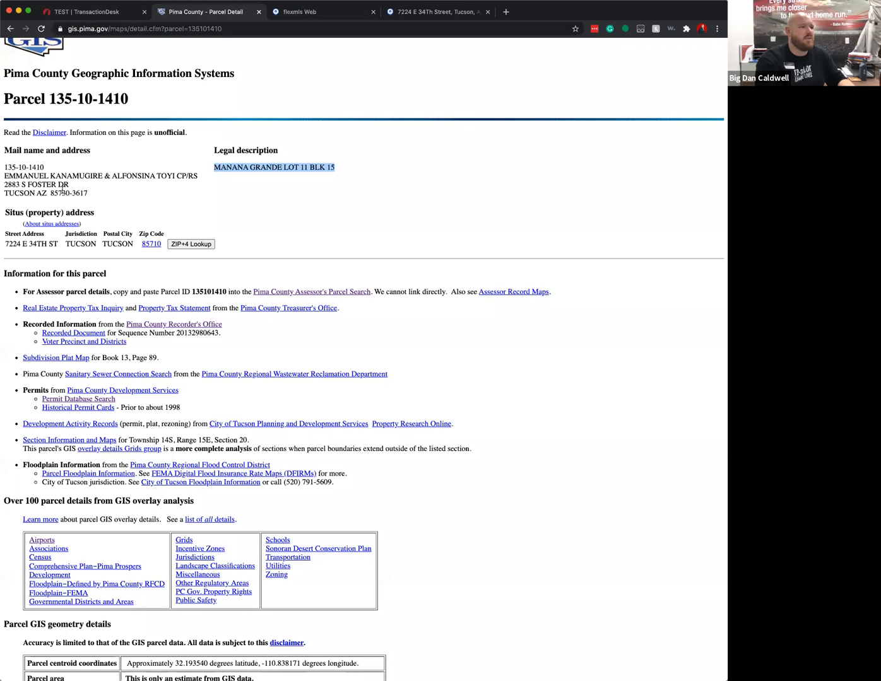
pyautogui.moveTo(68, 193)
pyautogui.mouseDown()
pyautogui.moveTo(56, 193)
pyautogui.moveTo(63, 195)
pyautogui.mouseUp()
pyautogui.click(69, 194)
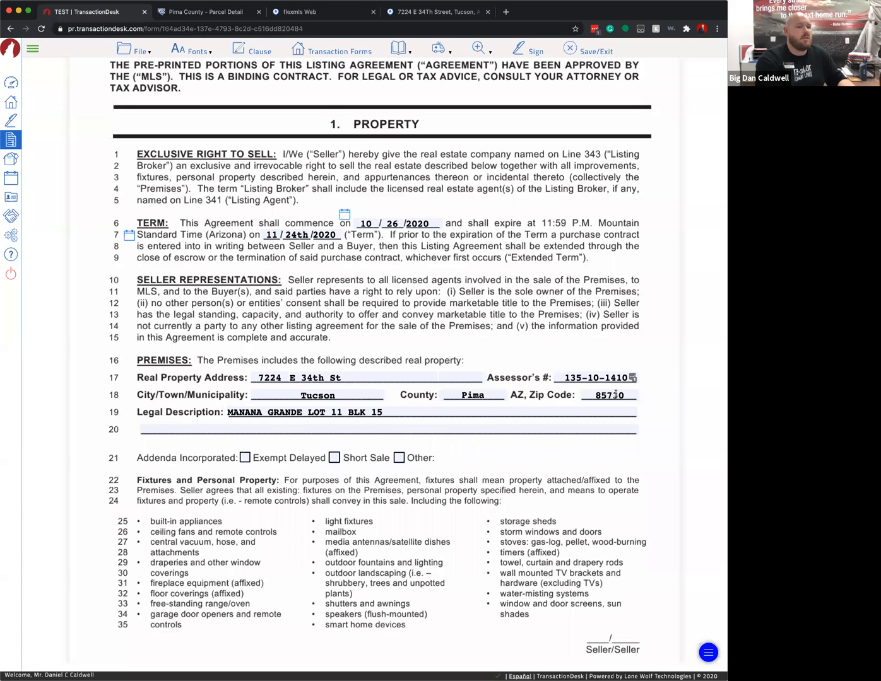
pyautogui.doubleClick(616, 394)
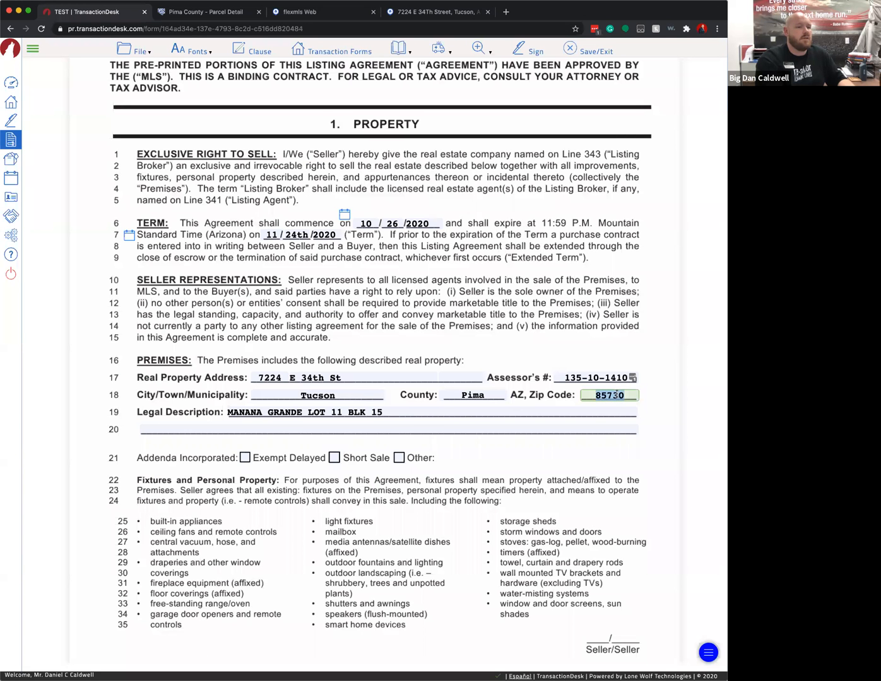
pyautogui.write('85710')
pyautogui.click(500, 458)
pyautogui.click(426, 13)
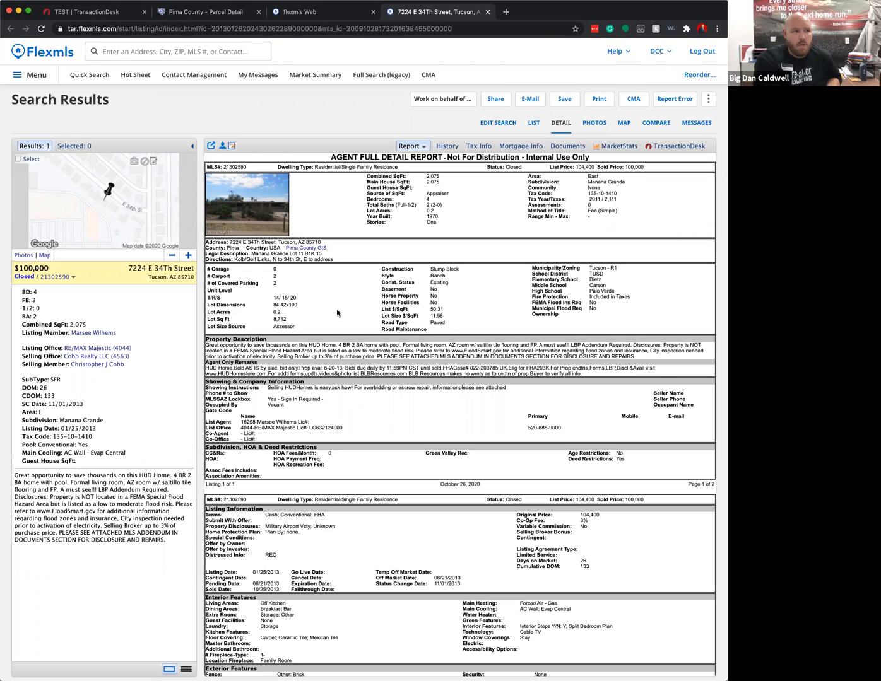
# - Check the report's Pima County GIS link, close the duplicate parcel tab, and return to the Listing Agreement
pyautogui.moveTo(328, 247); pyautogui.dragTo(288, 248)
pyautogui.click(306, 250)
pyautogui.click(307, 251)
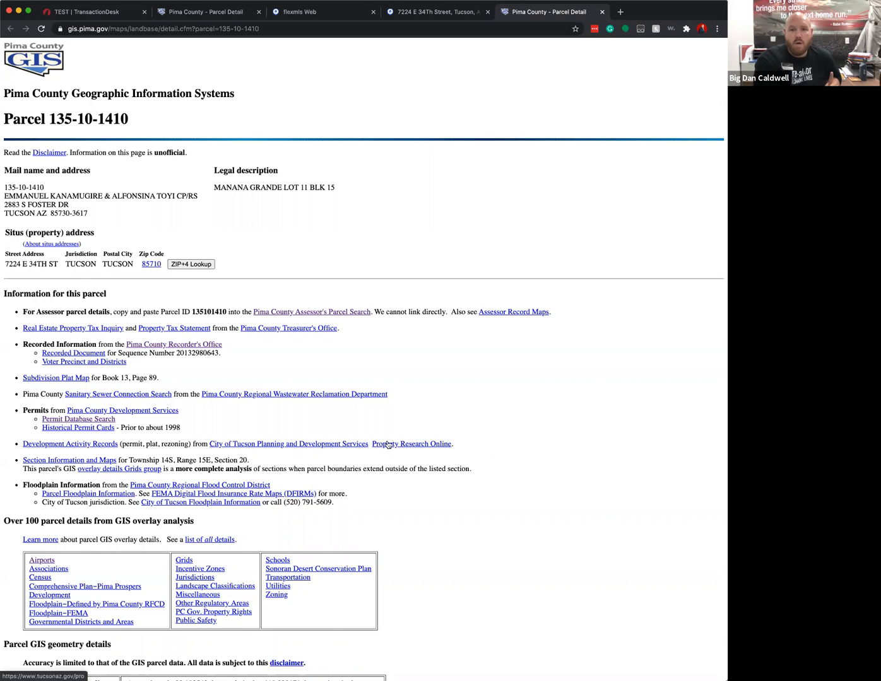
pyautogui.click(401, 13)
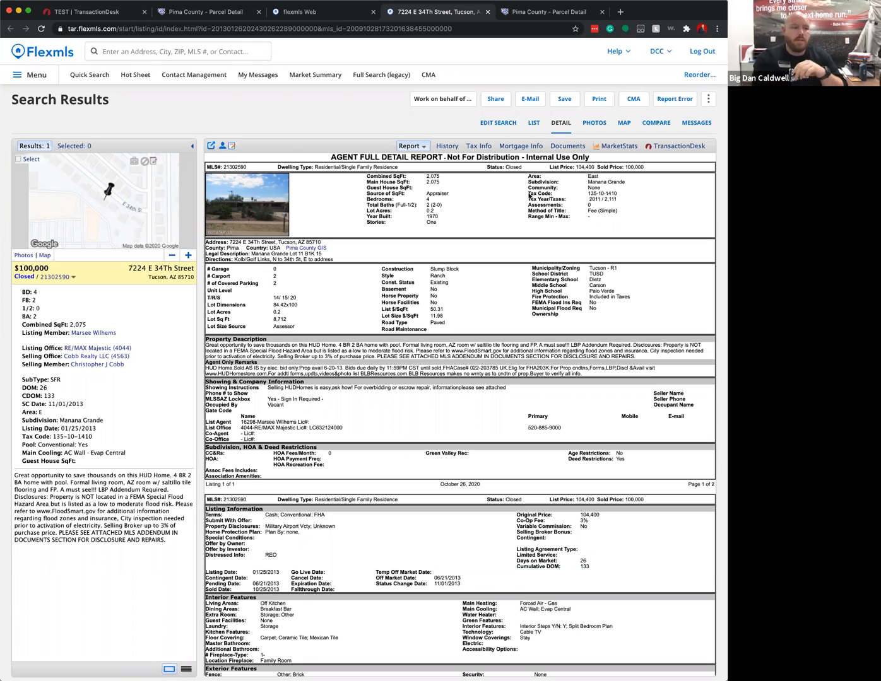
pyautogui.scroll(-3, 445, 390)
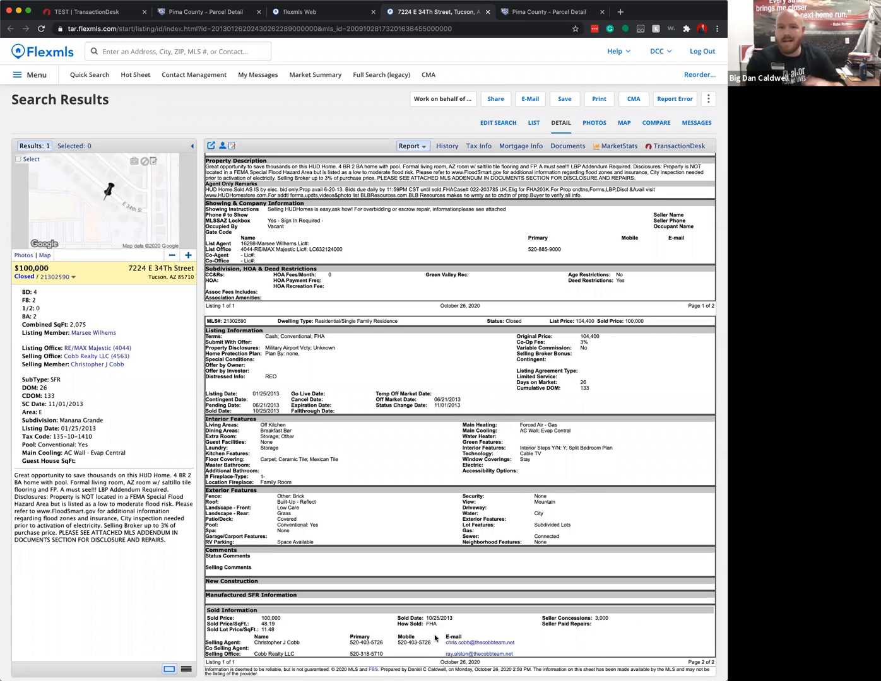
pyautogui.scroll(3, 479, 394)
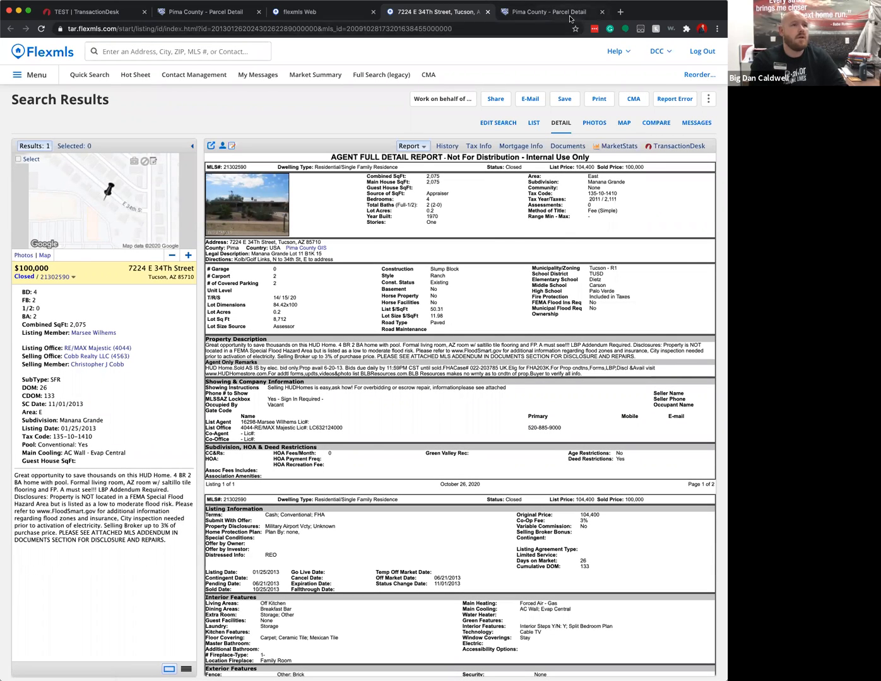
pyautogui.click(603, 11)
pyautogui.click(76, 12)
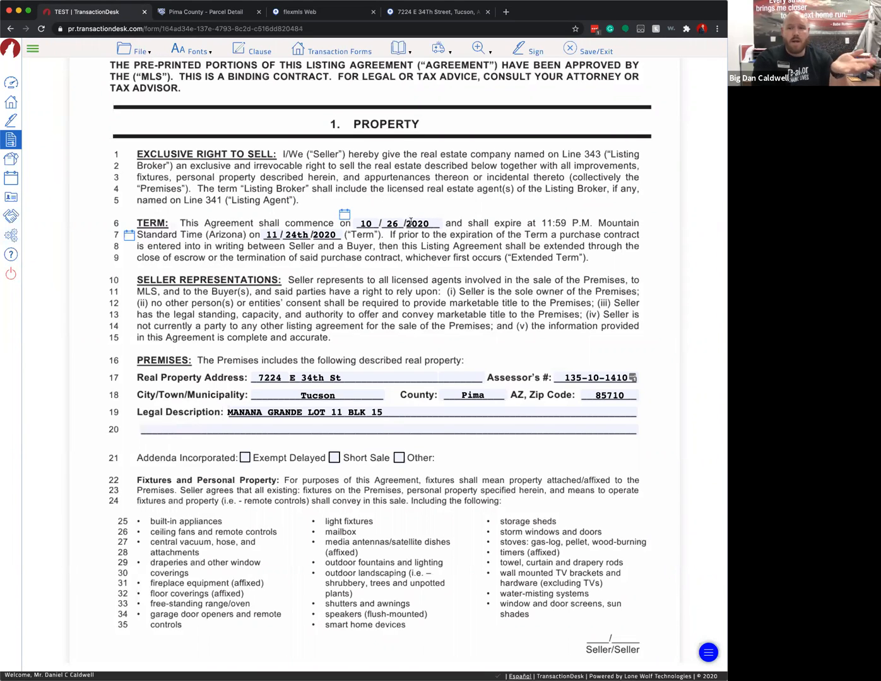
# - Check the Exempt Delayed addendum box on line 21 of the Listing Agreement
pyautogui.scroll(-1, 411, 223)
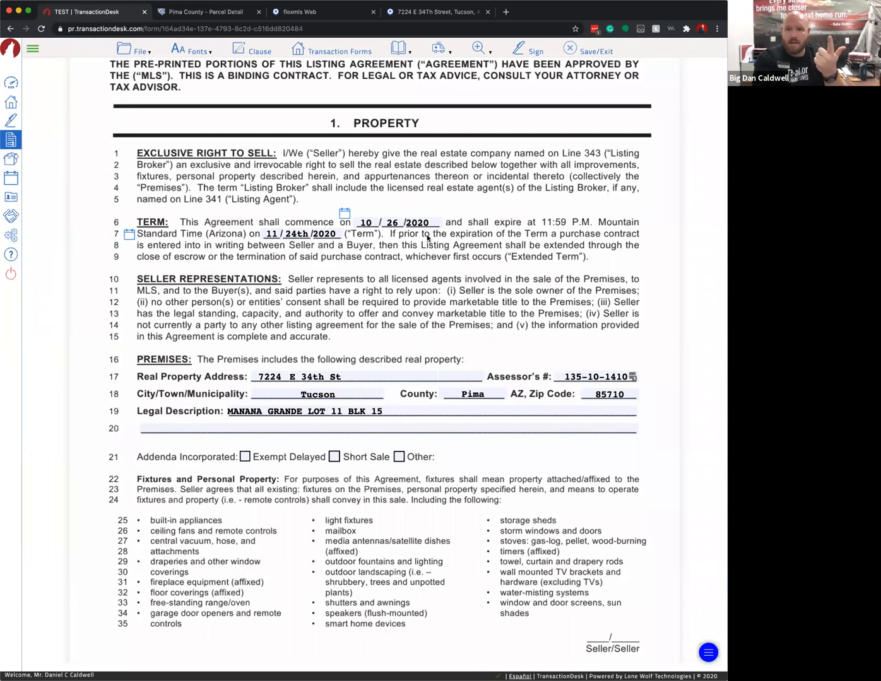
pyautogui.click(246, 457)
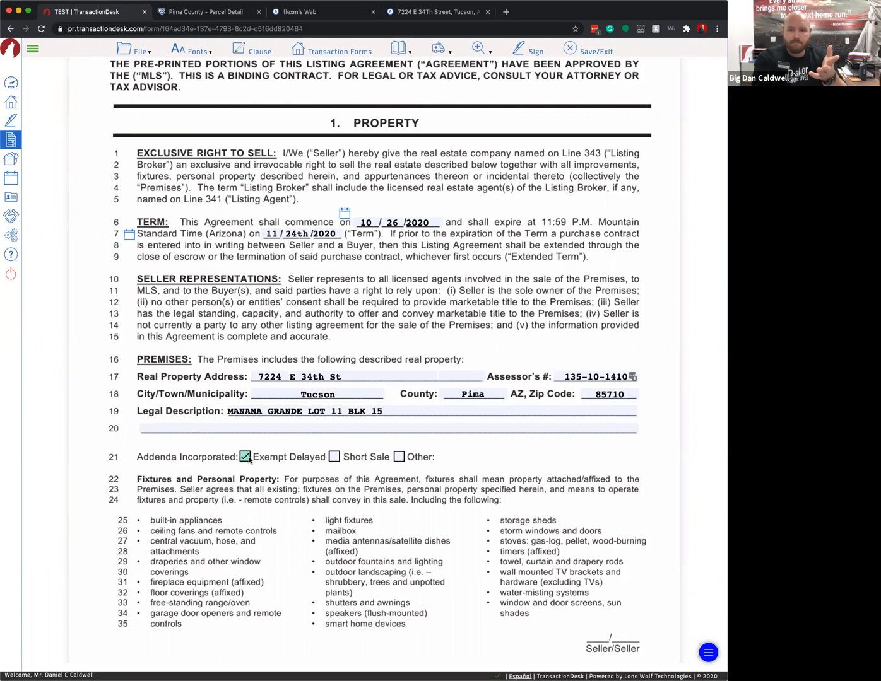
pyautogui.scroll(-5, 417, 429)
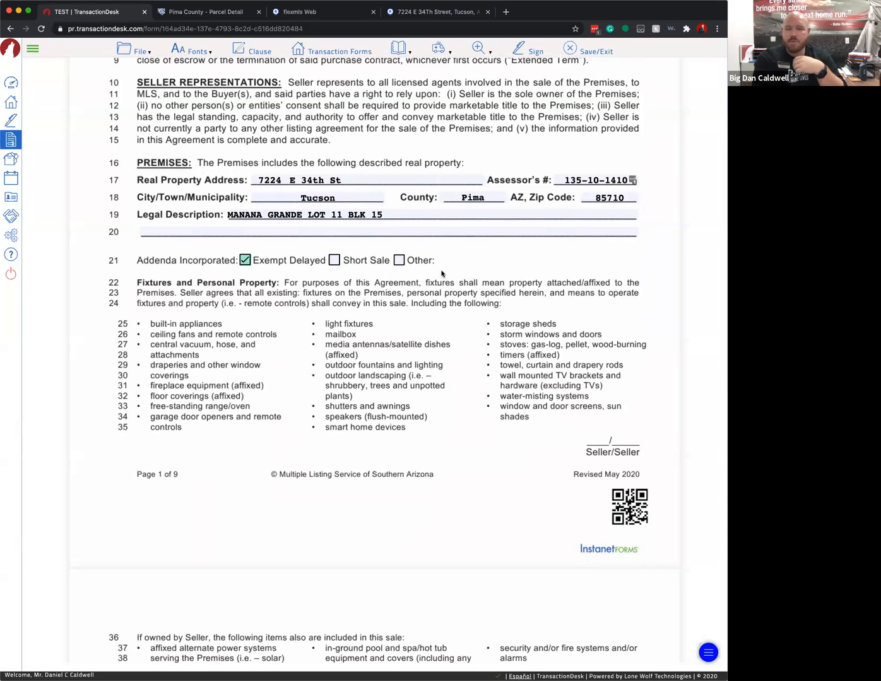
pyautogui.scroll(-2, 441, 270)
pyautogui.scroll(-4, 192, 151)
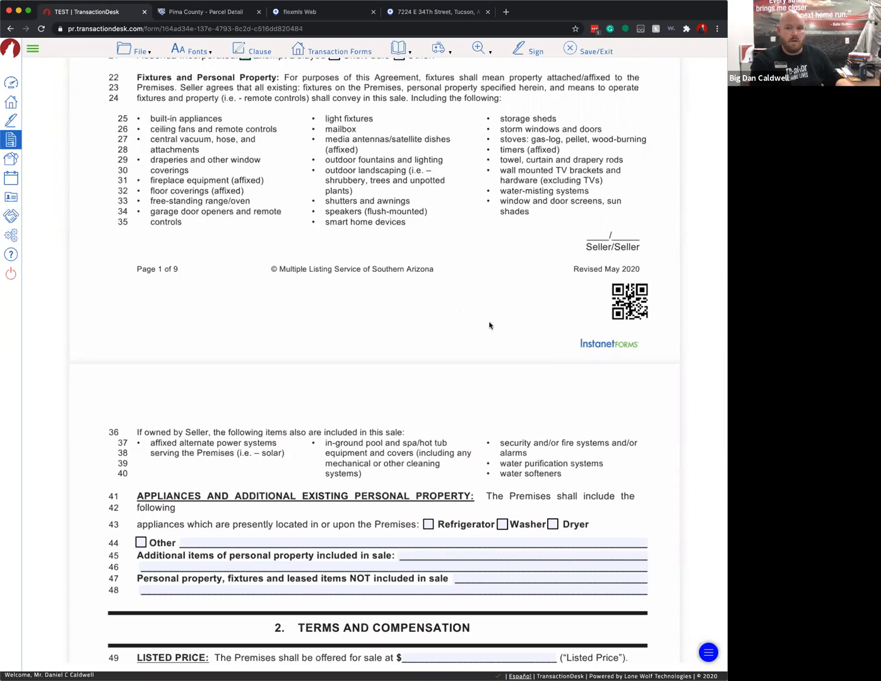
# - Check Refrigerator on line 43, leaving Washer and Dryer unchecked
pyautogui.scroll(-2, 470, 346)
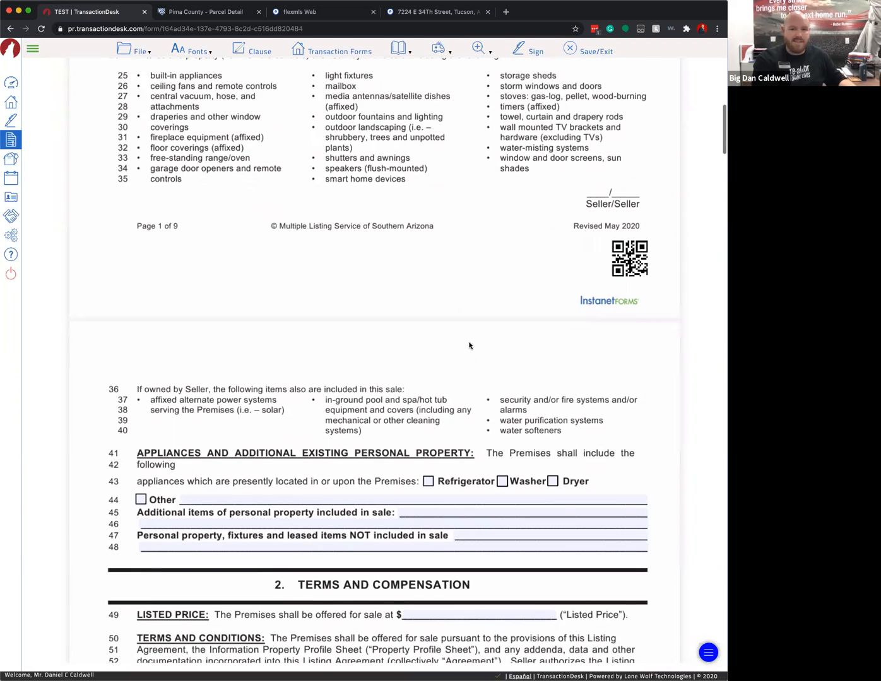
pyautogui.scroll(-1, 463, 345)
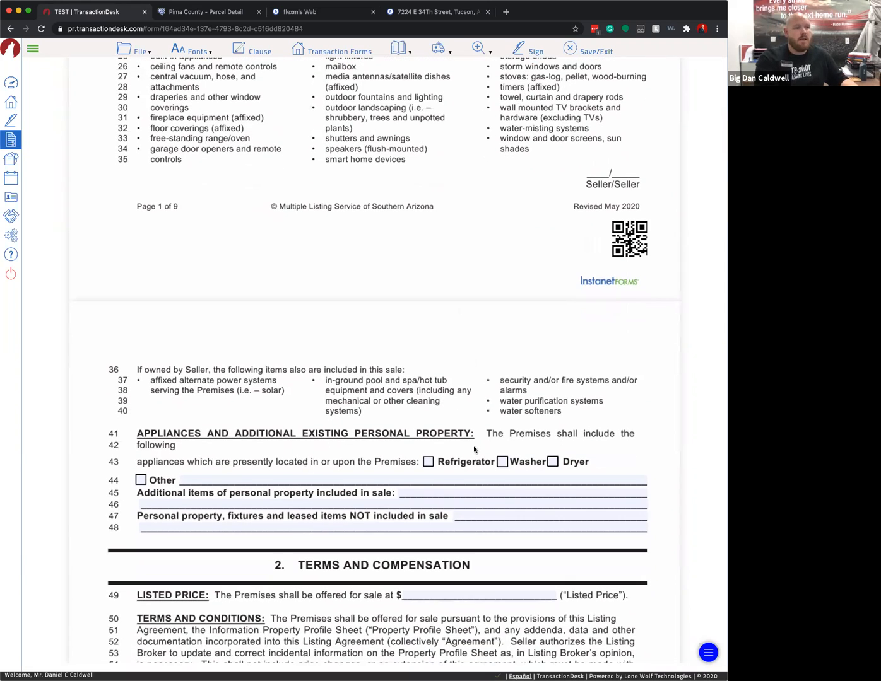
pyautogui.click(428, 461)
pyautogui.click(503, 462)
pyautogui.click(552, 462)
pyautogui.click(502, 462)
pyautogui.click(552, 463)
pyautogui.scroll(-3, 603, 467)
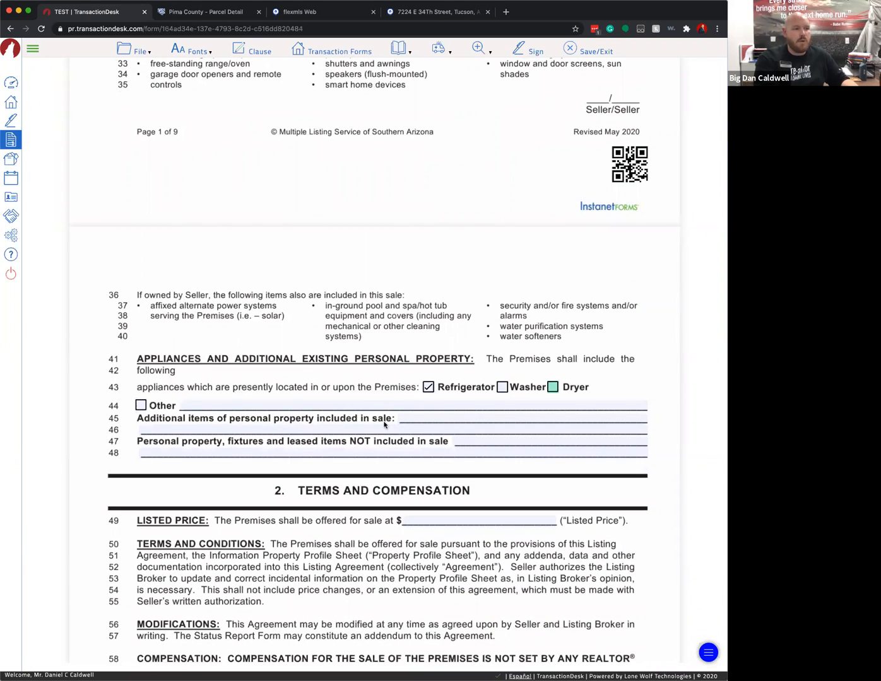
pyautogui.click(411, 420)
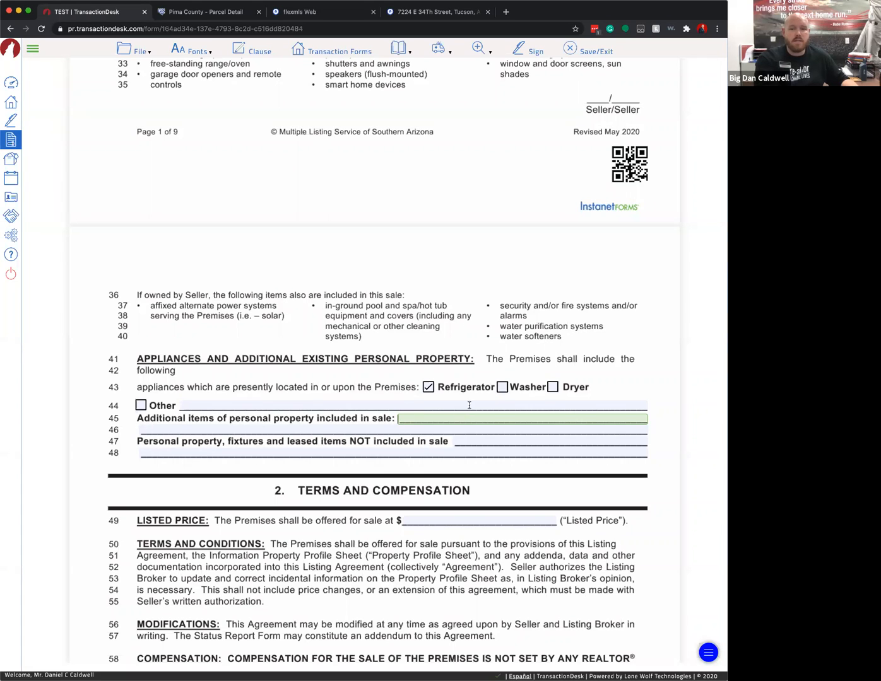
# - Leave additional items blank and change line 49's Listed Price from 235,000 to 270,000
pyautogui.scroll(-1, 468, 400)
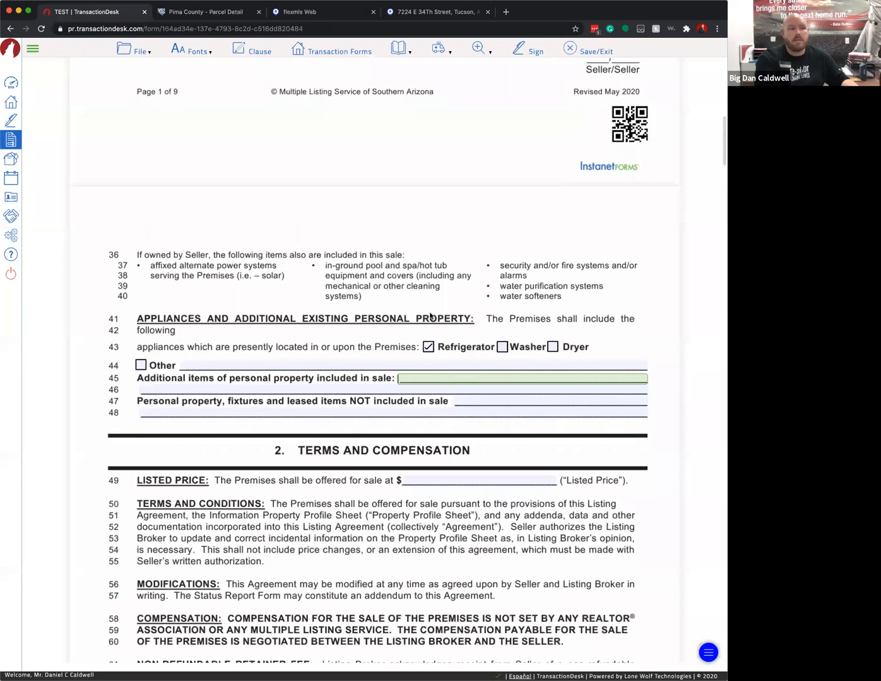
pyautogui.click(237, 498)
pyautogui.scroll(-4, 465, 304)
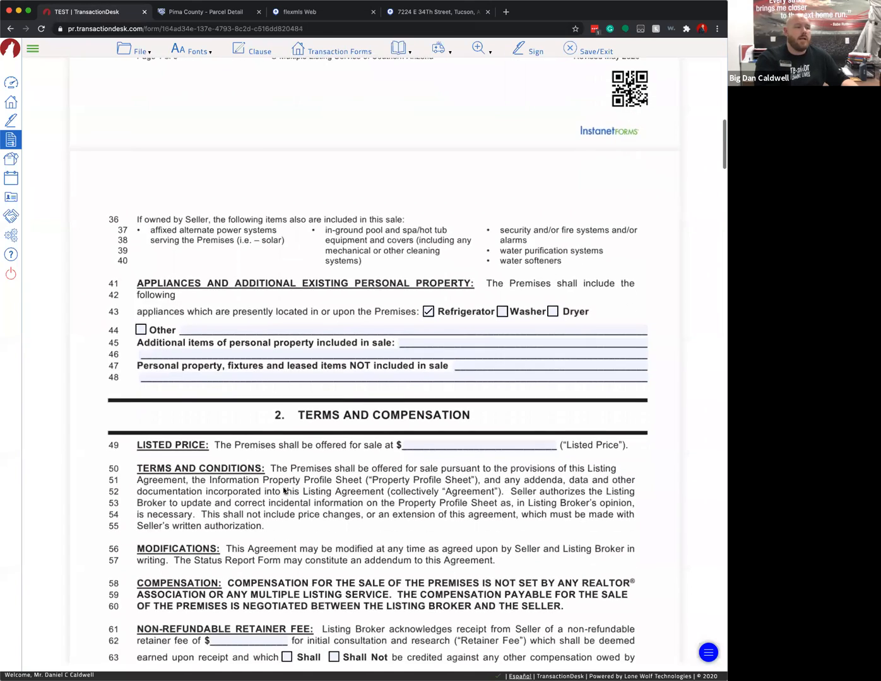
pyautogui.click(466, 308)
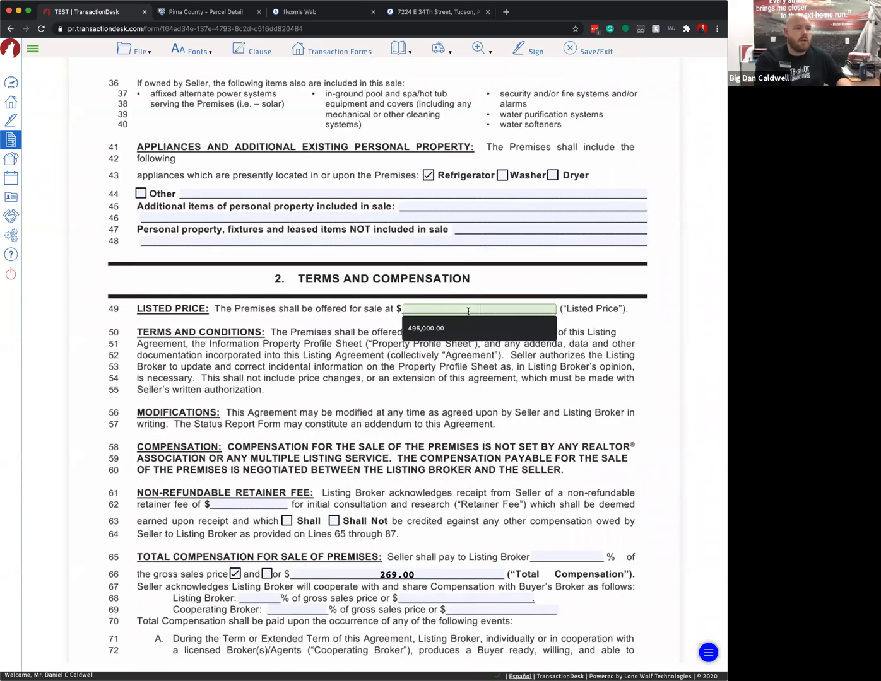
pyautogui.click(352, 354)
pyautogui.click(477, 309)
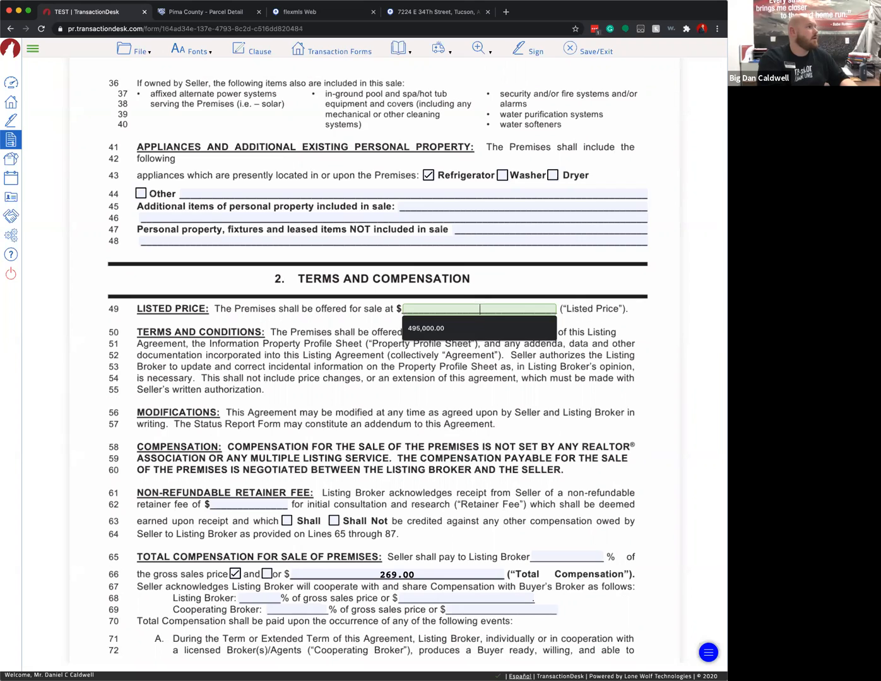
pyautogui.write('2')
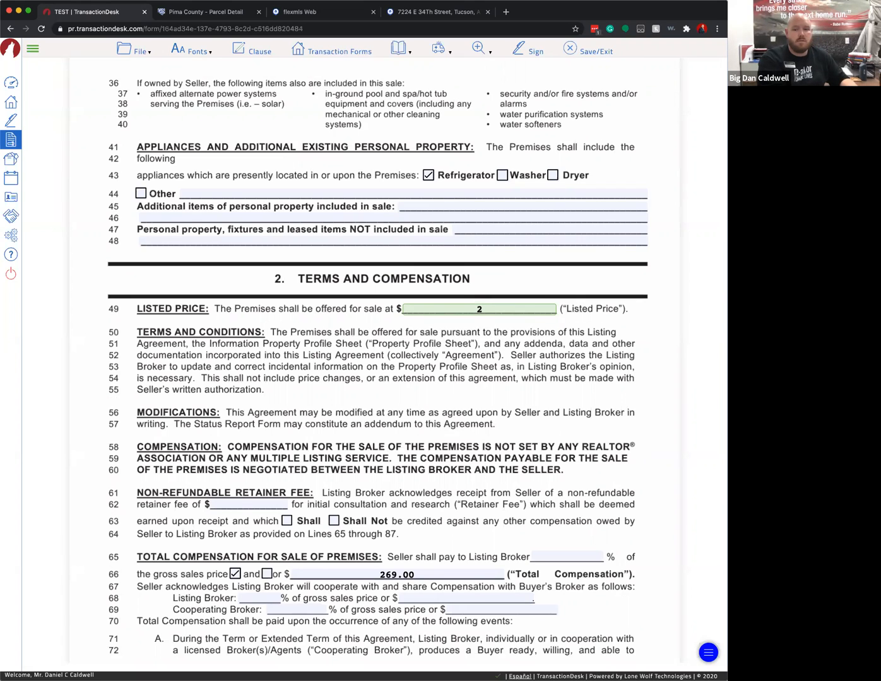
pyautogui.write('35,')
pyautogui.write('000')
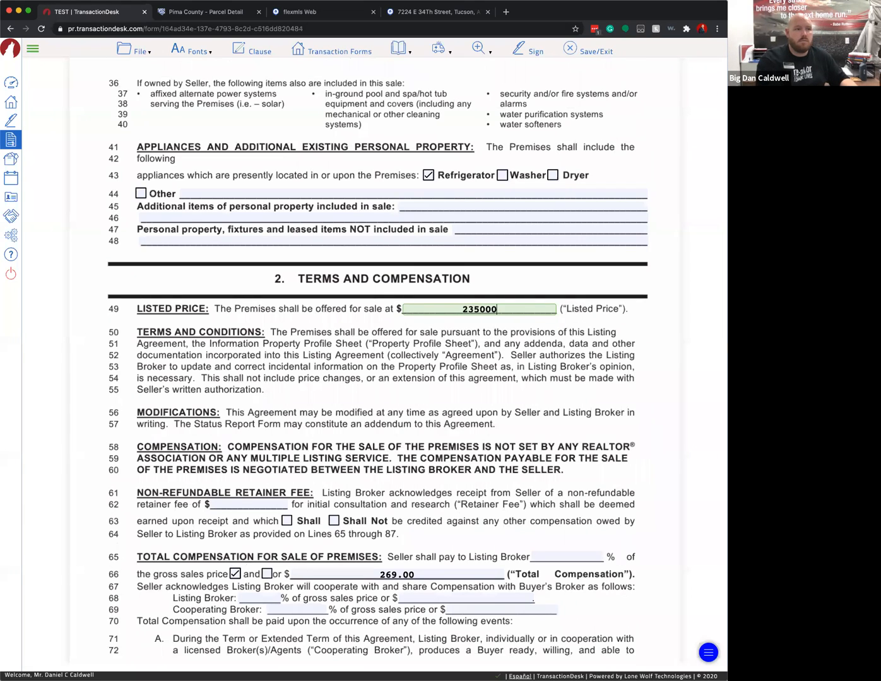
pyautogui.click(518, 353)
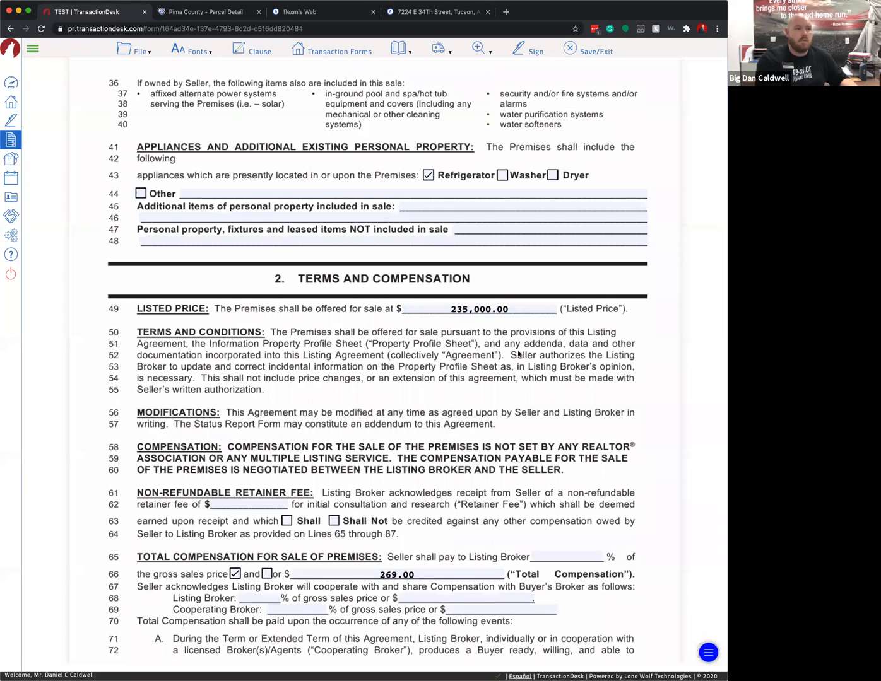
pyautogui.click(483, 309)
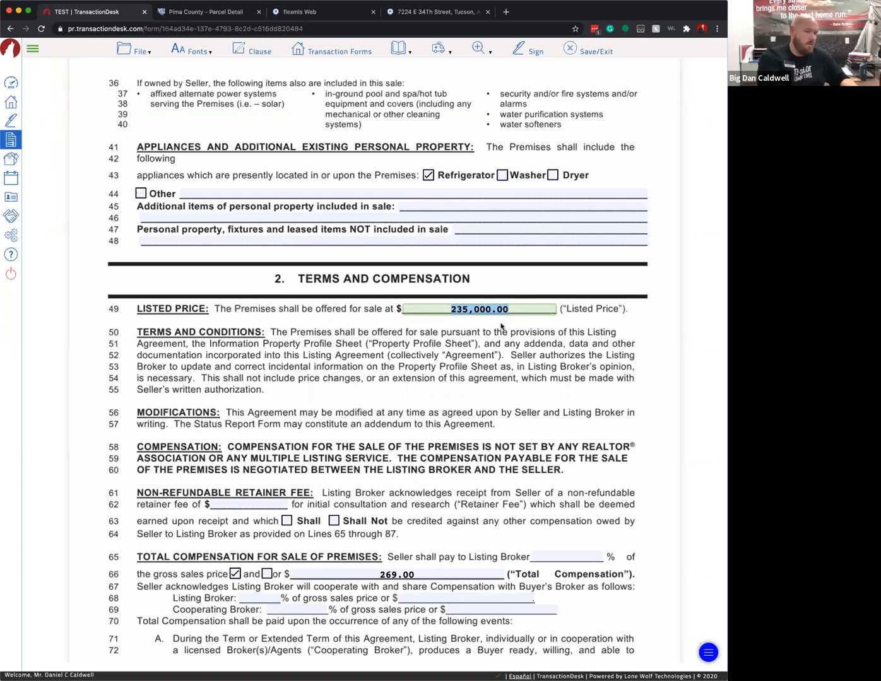
pyautogui.write('270,000')
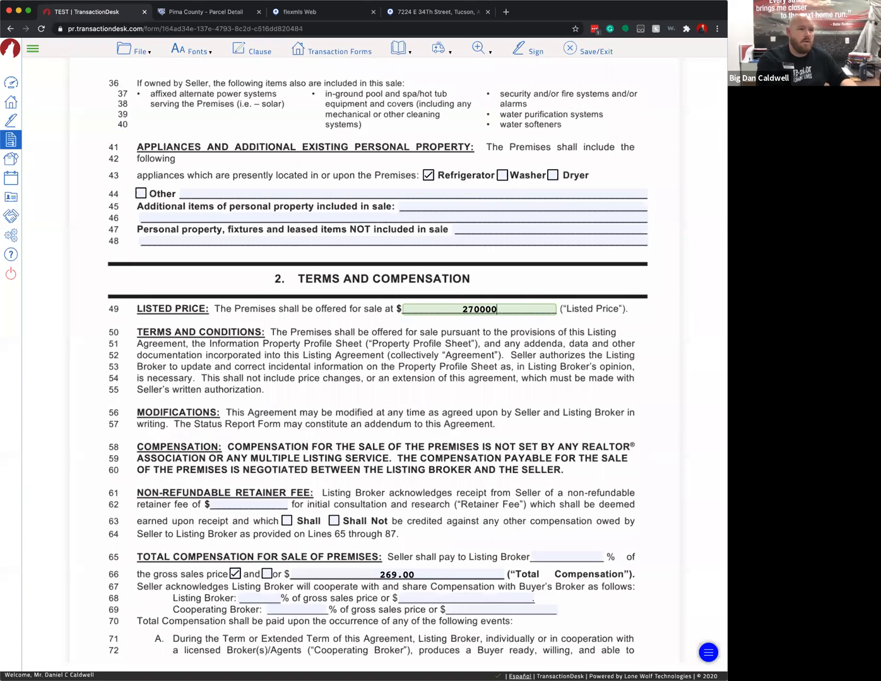
pyautogui.click(498, 343)
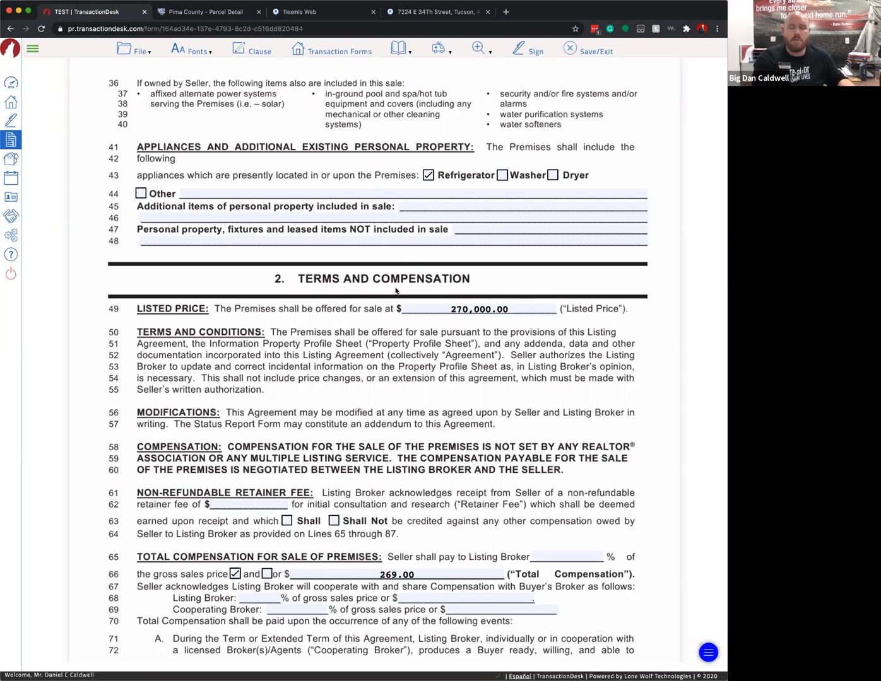
pyautogui.scroll(-1, 453, 343)
pyautogui.scroll(-3, 453, 343)
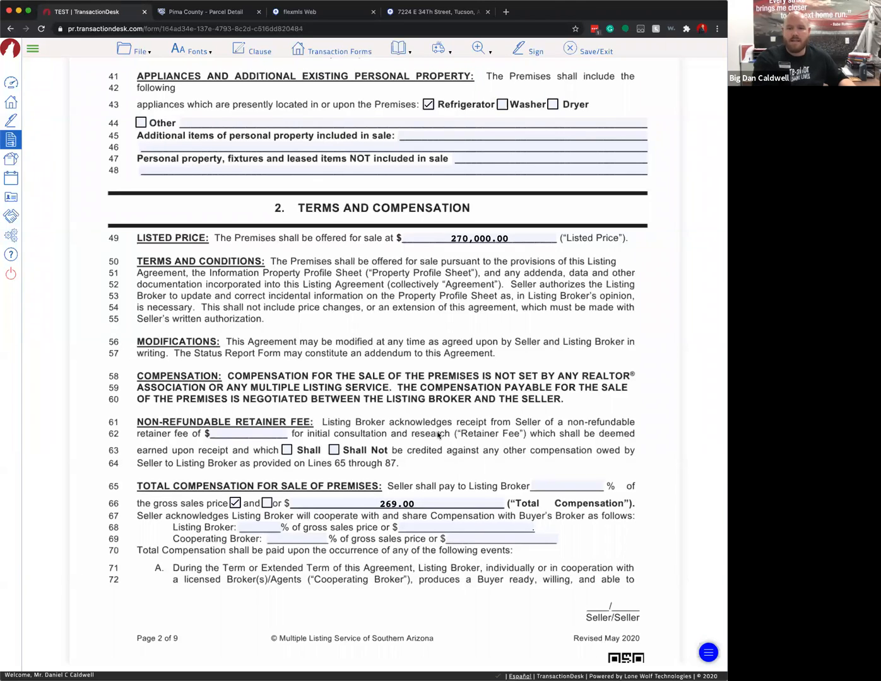
pyautogui.click(242, 433)
pyautogui.write('250')
pyautogui.click(450, 435)
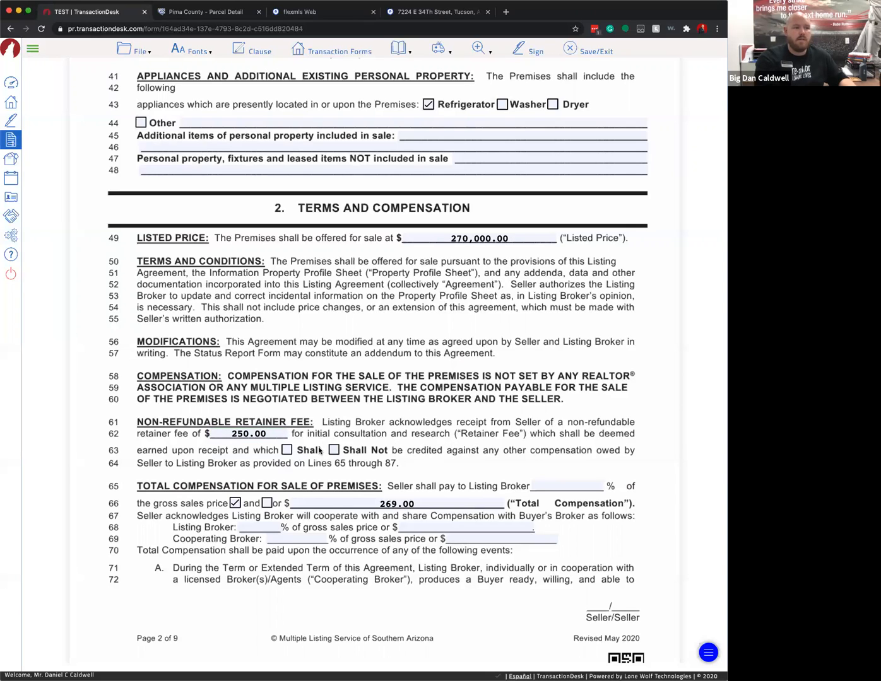
pyautogui.click(288, 450)
pyautogui.click(334, 450)
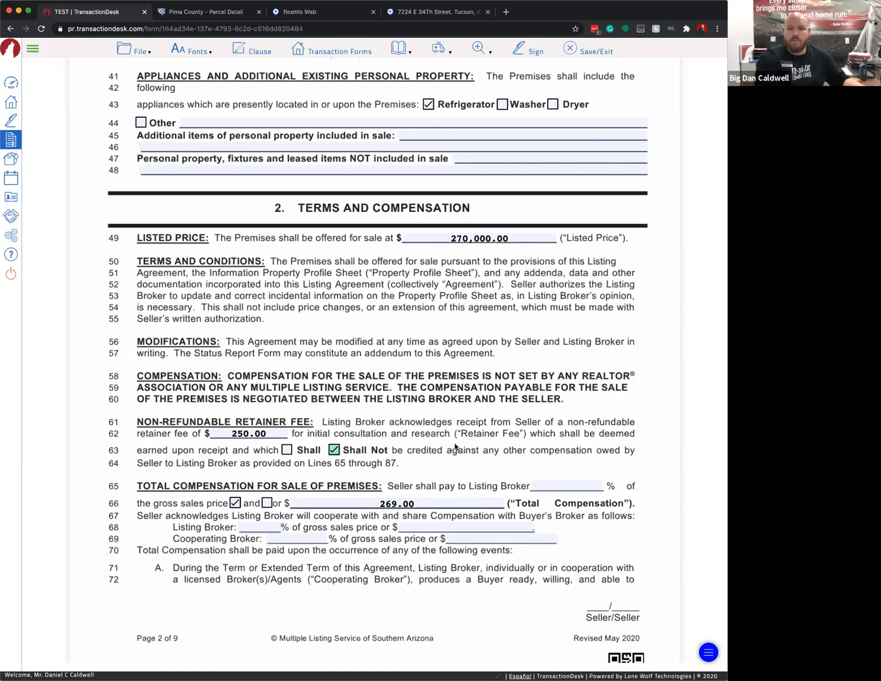
pyautogui.doubleClick(250, 435)
pyautogui.press('BackSpace')
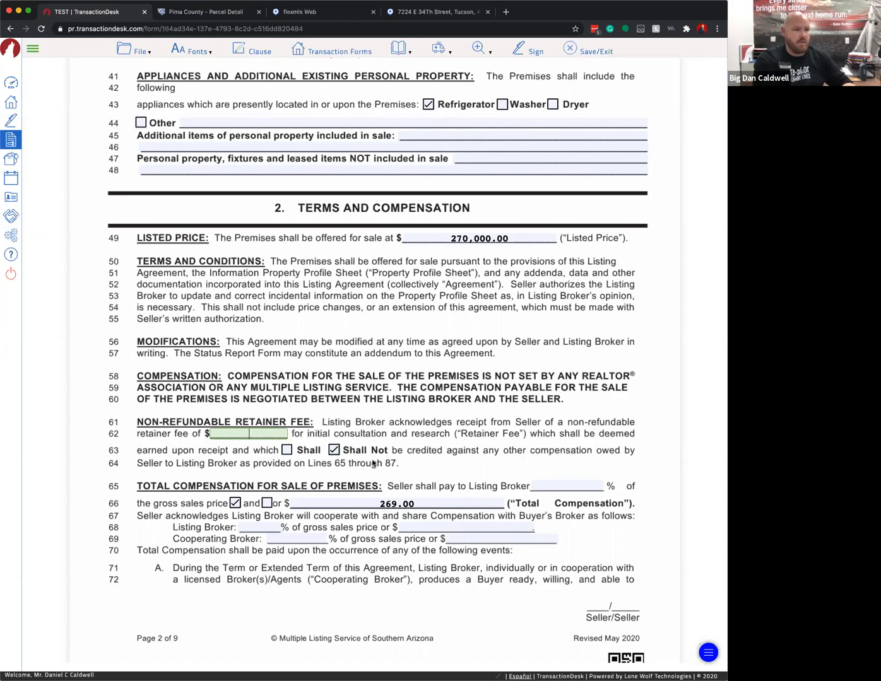
pyautogui.click(334, 451)
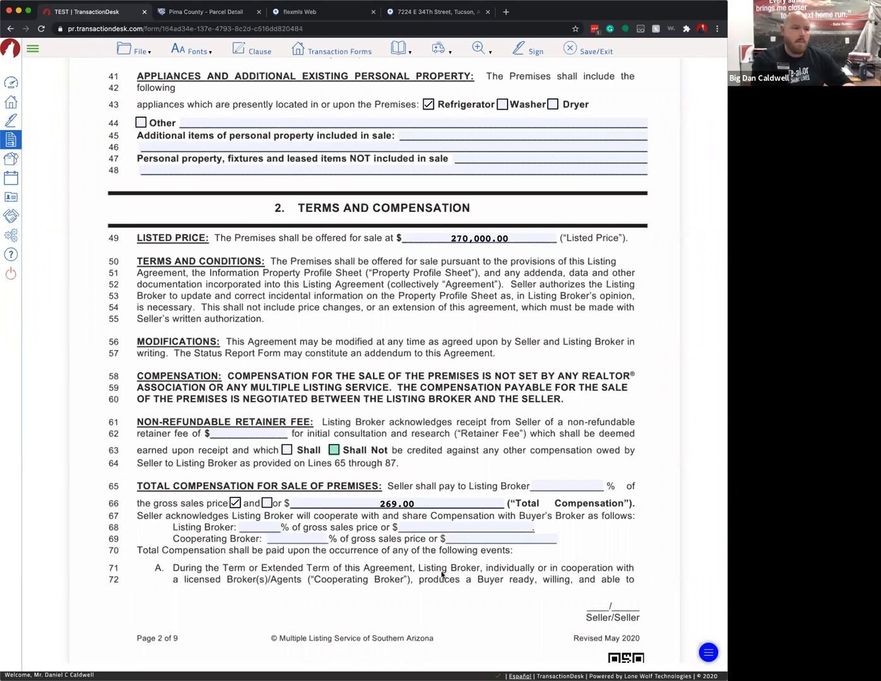
pyautogui.scroll(-1, 442, 574)
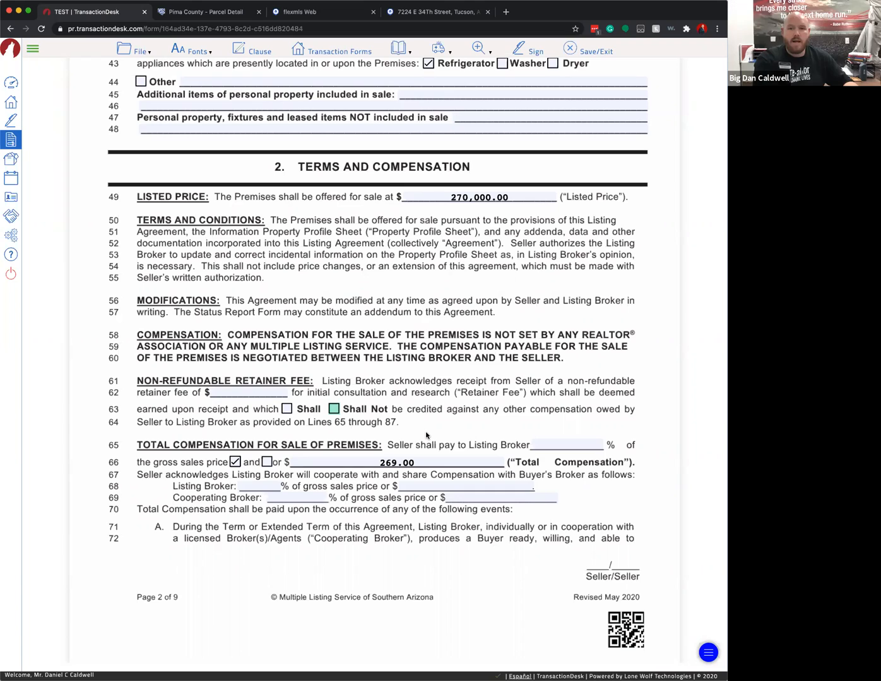
pyautogui.doubleClick(384, 463)
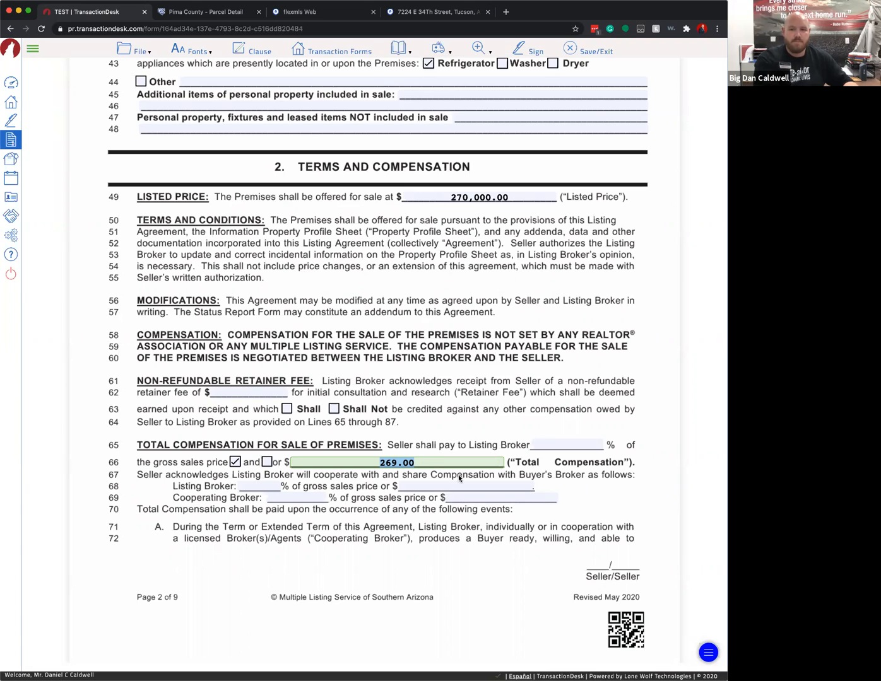
pyautogui.click(381, 466)
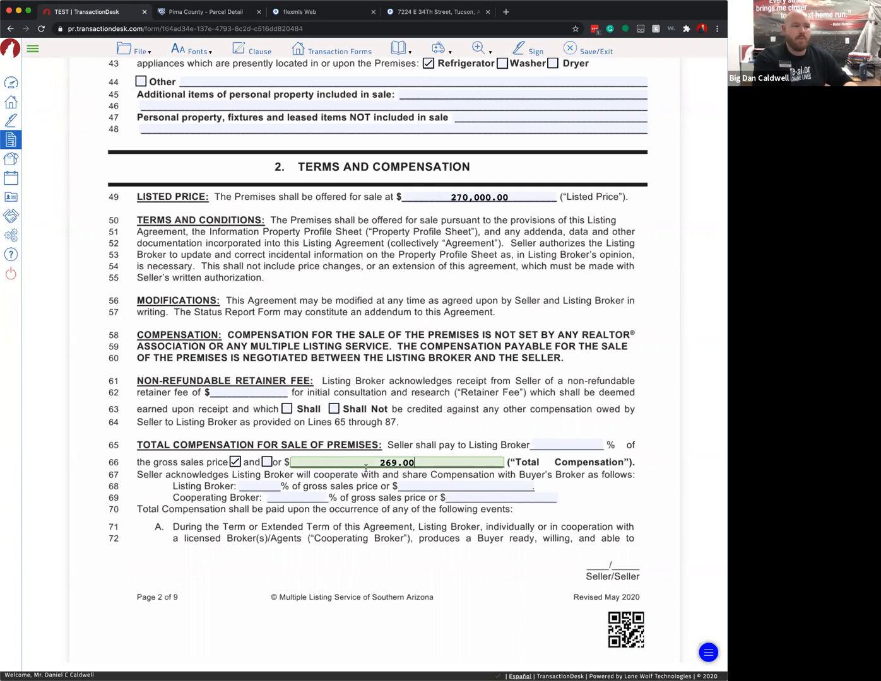
pyautogui.click(555, 465)
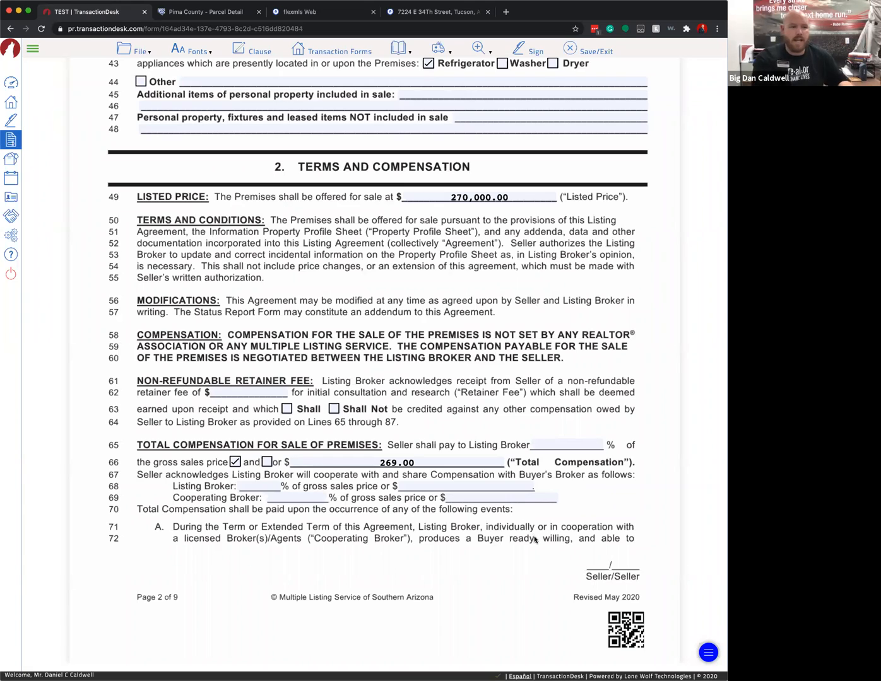
# - Set the line-65 total compensation percentage to 7%, replacing the 6% first typed
pyautogui.click(582, 444)
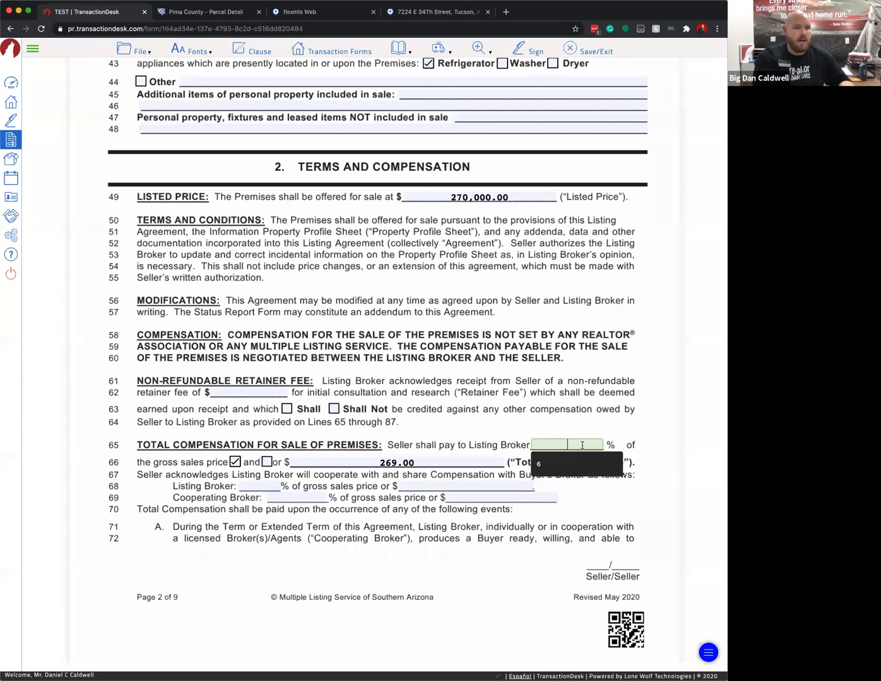
pyautogui.write('6')
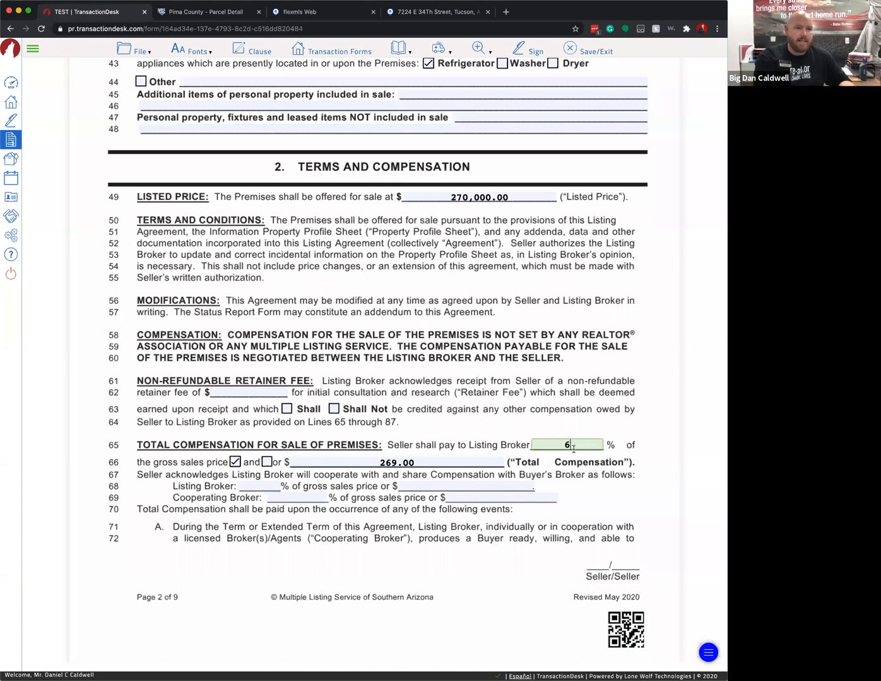
pyautogui.doubleClick(576, 444)
pyautogui.write('7')
pyautogui.click(585, 495)
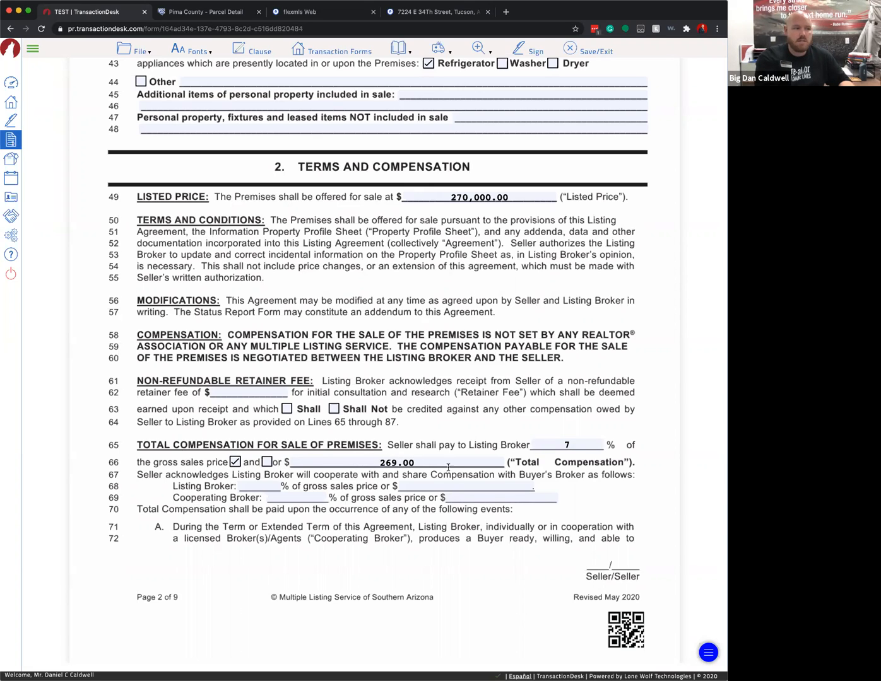
# - Split the commission as 4% Listing Broker and 3% Cooperating Broker
pyautogui.click(262, 487)
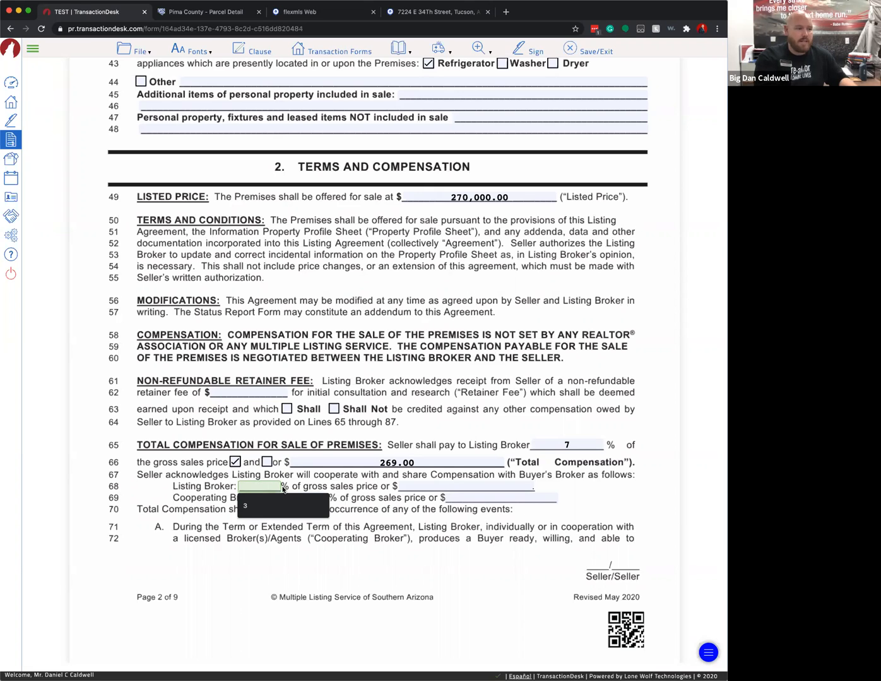
pyautogui.write('4')
pyautogui.press('Tab')
pyautogui.press('Tab')
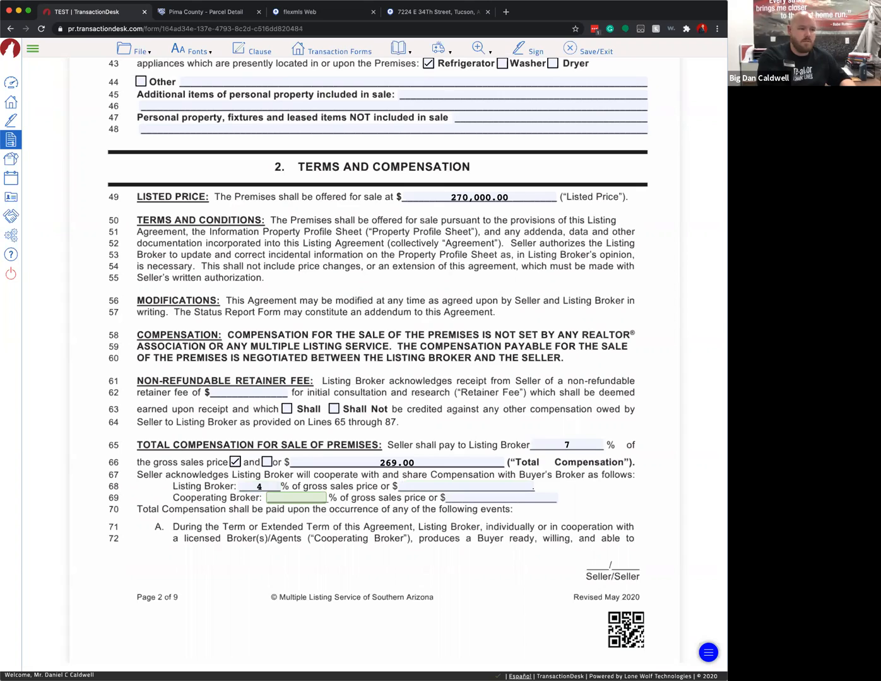
pyautogui.write('3')
pyautogui.click(329, 524)
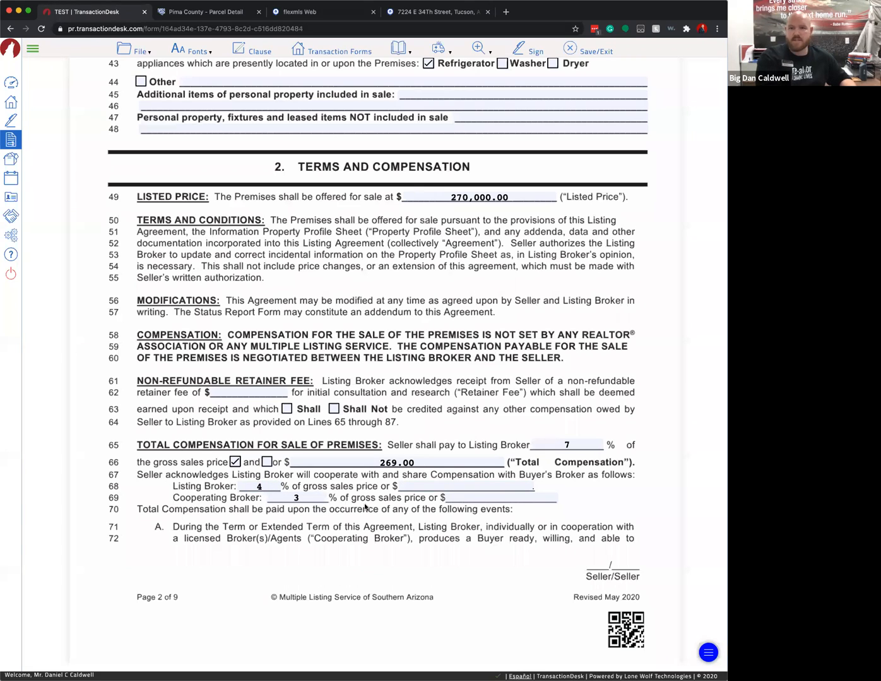
pyautogui.click(425, 484)
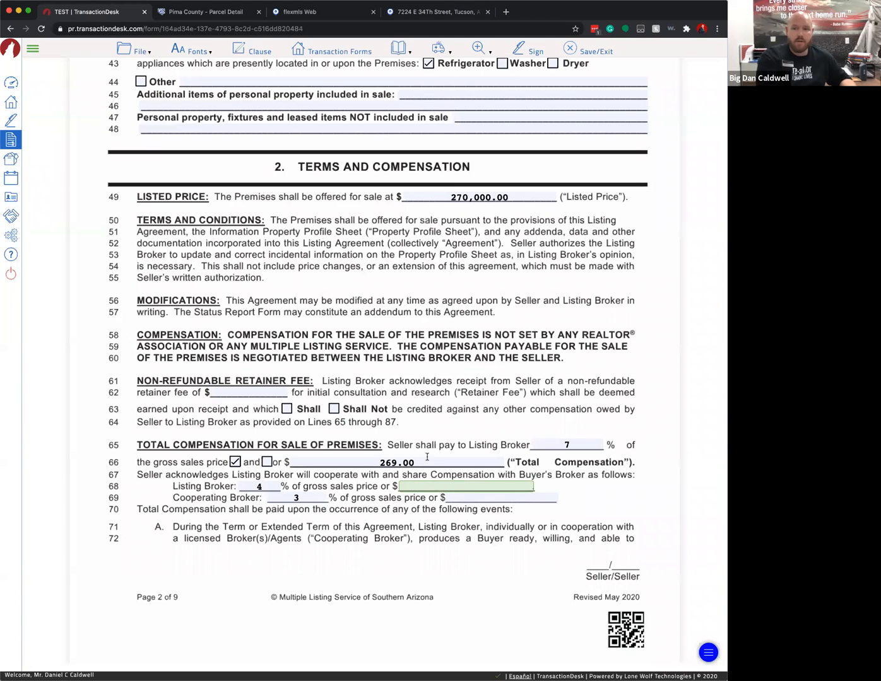
pyautogui.click(272, 489)
pyautogui.press('BackSpace')
pyautogui.press('Tab')
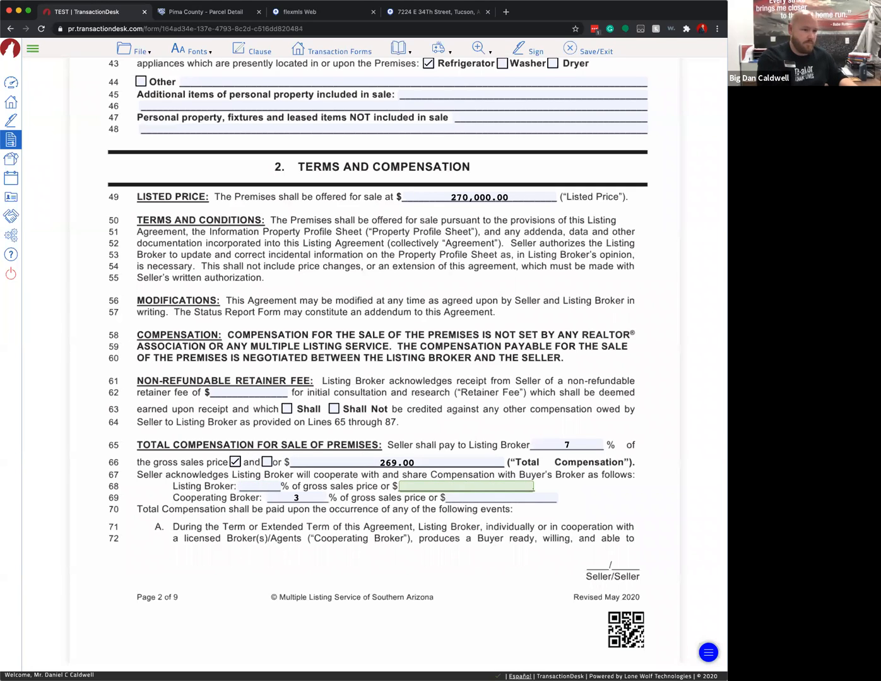
pyautogui.write('4')
pyautogui.press('Tab')
pyautogui.press('BackSpace')
pyautogui.press('Tab')
pyautogui.write('3')
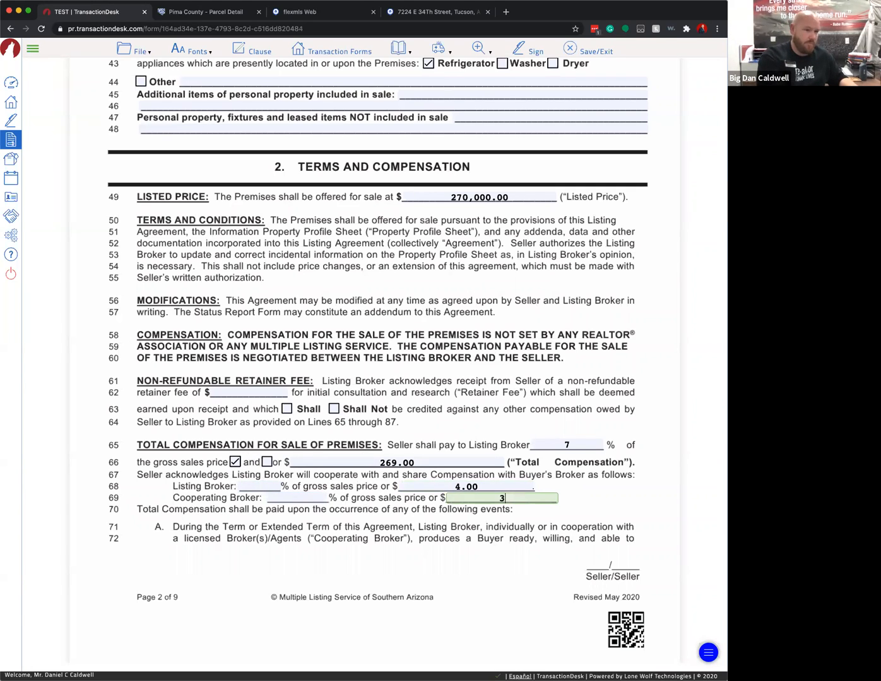
pyautogui.click(352, 554)
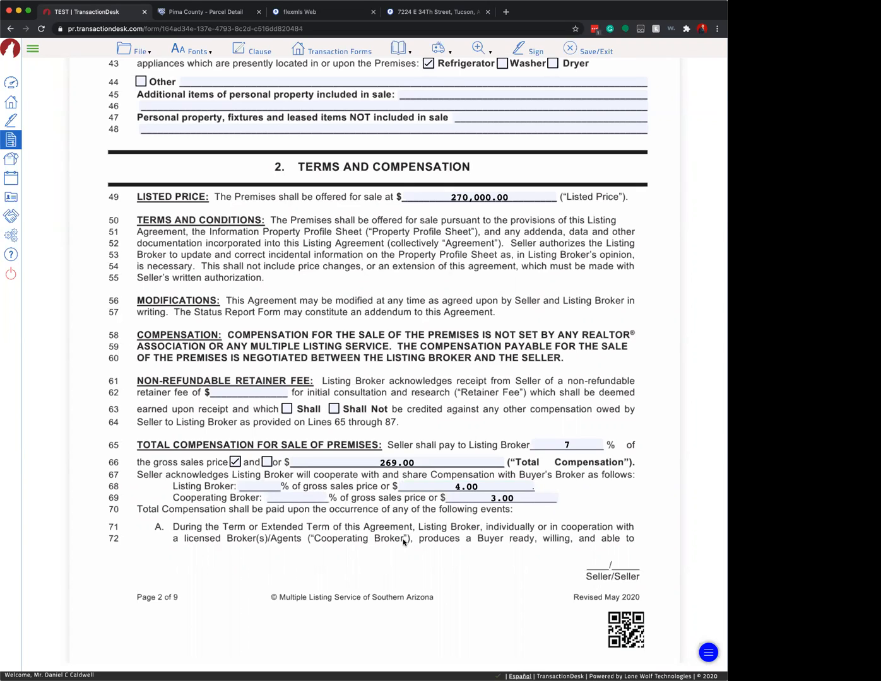
pyautogui.click(262, 486)
pyautogui.write('4')
pyautogui.press('Tab')
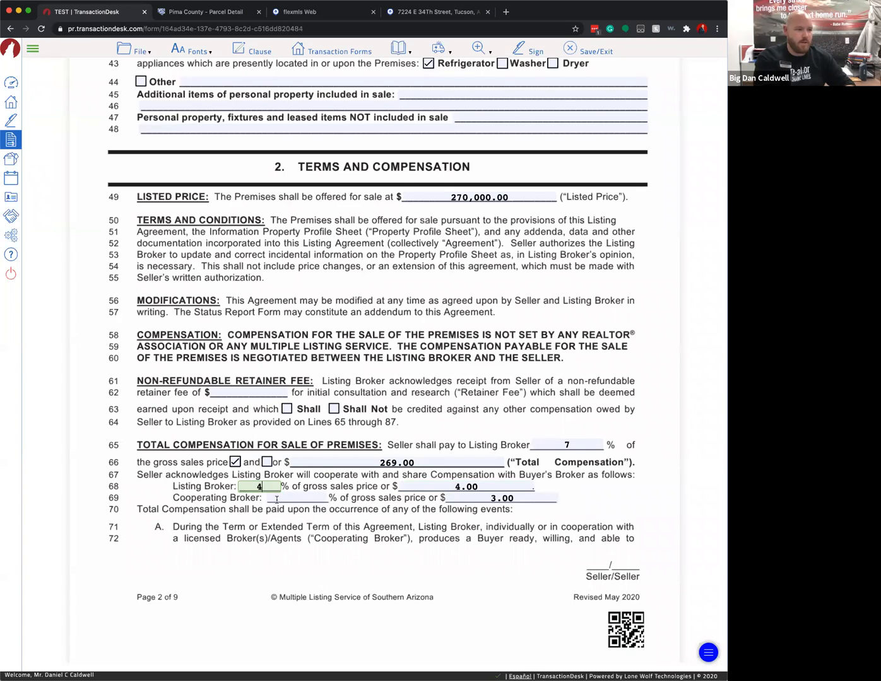
pyautogui.write('3')
pyautogui.click(456, 486)
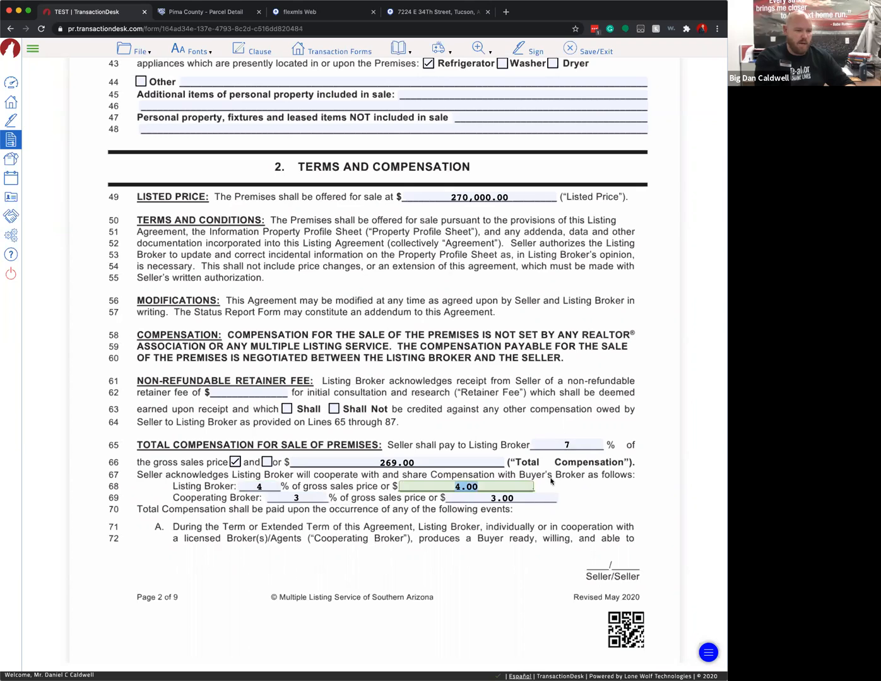
pyautogui.press('BackSpace')
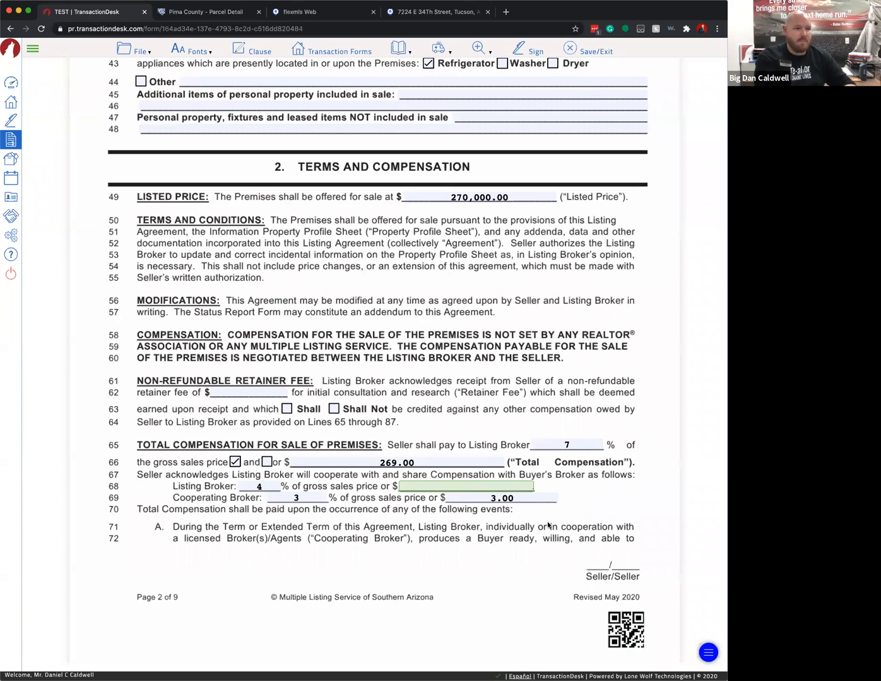
pyautogui.click(506, 499)
pyautogui.press('BackSpace')
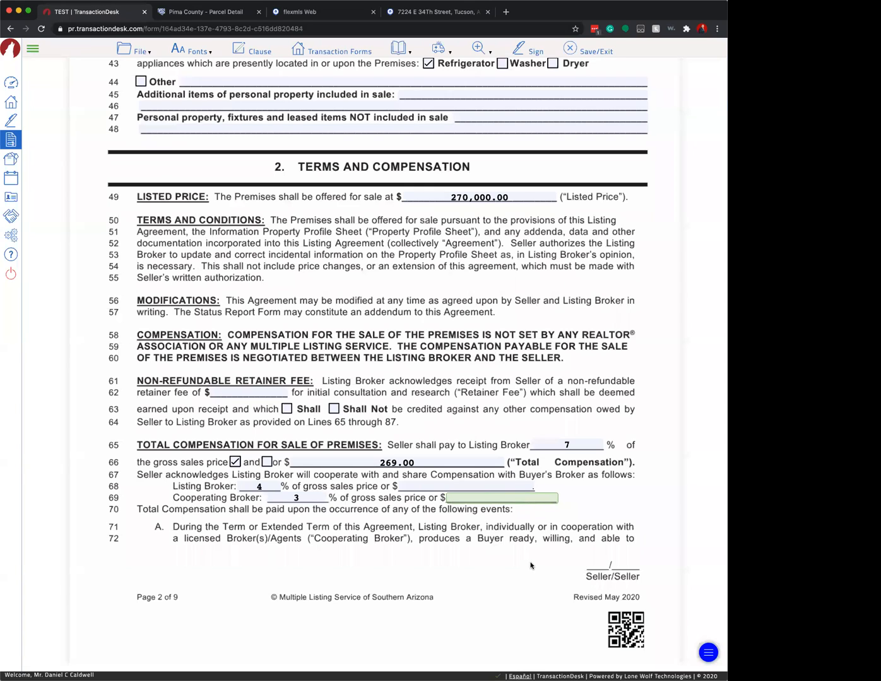
pyautogui.click(494, 526)
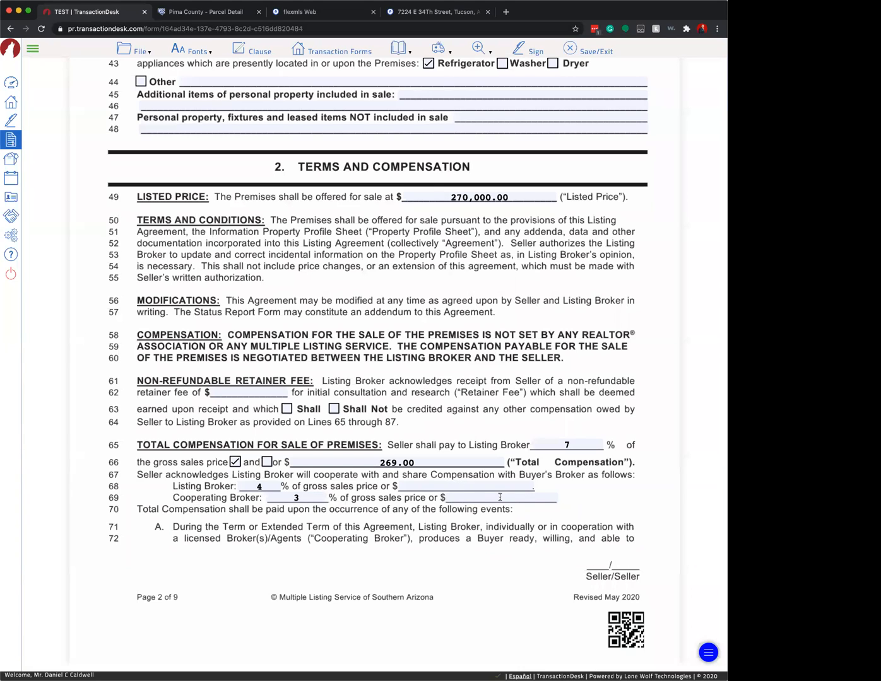
pyautogui.click(453, 484)
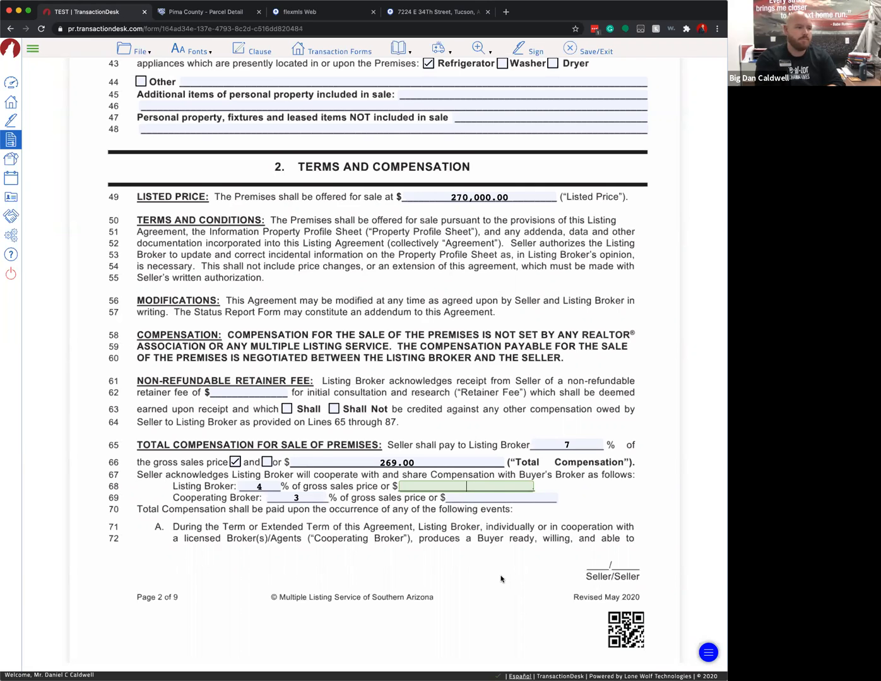
pyautogui.scroll(-5, 501, 578)
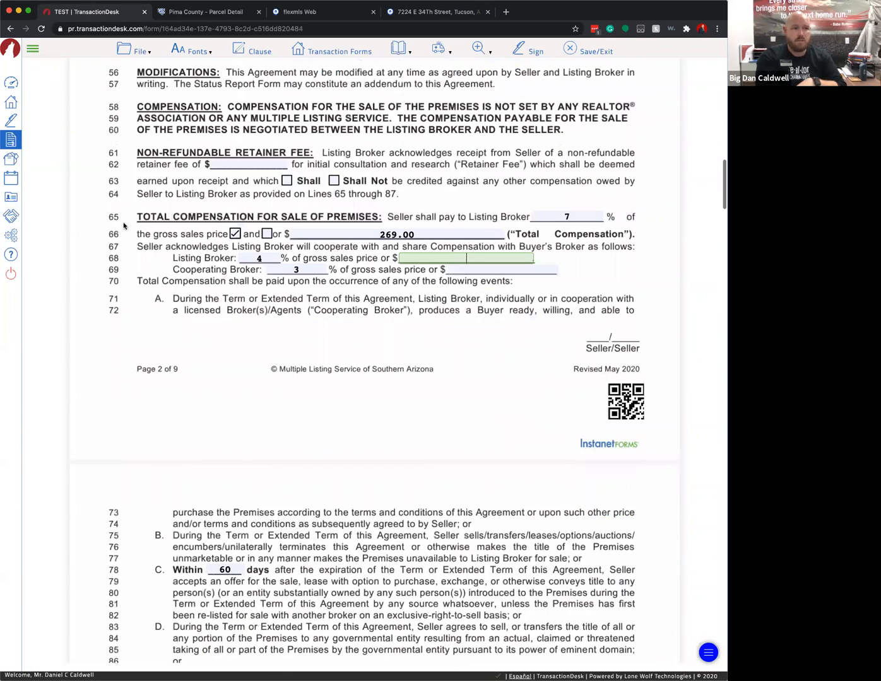
pyautogui.scroll(-1, 445, 304)
pyautogui.click(444, 384)
pyautogui.scroll(2, 445, 385)
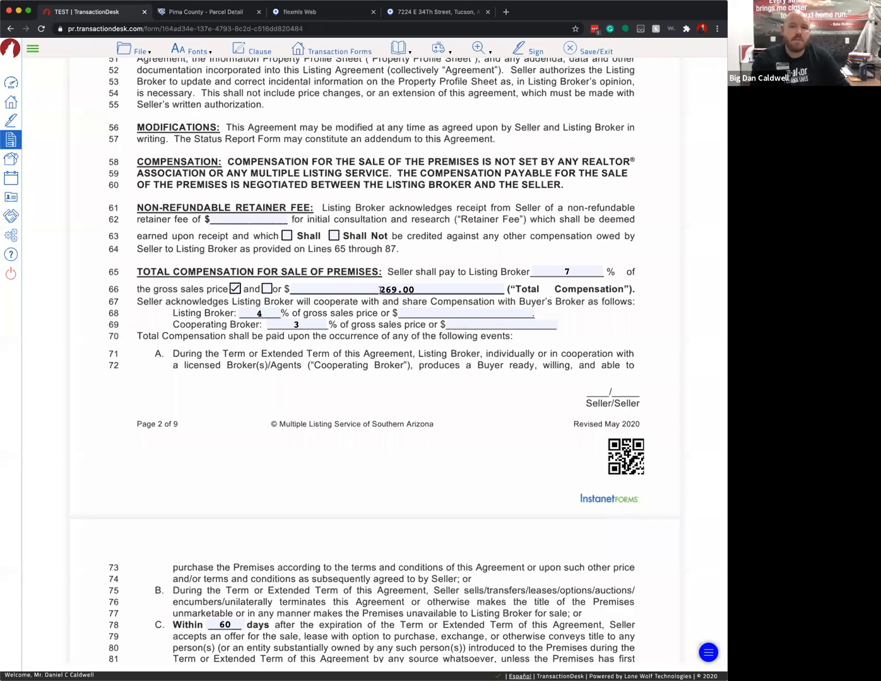
pyautogui.click(380, 289)
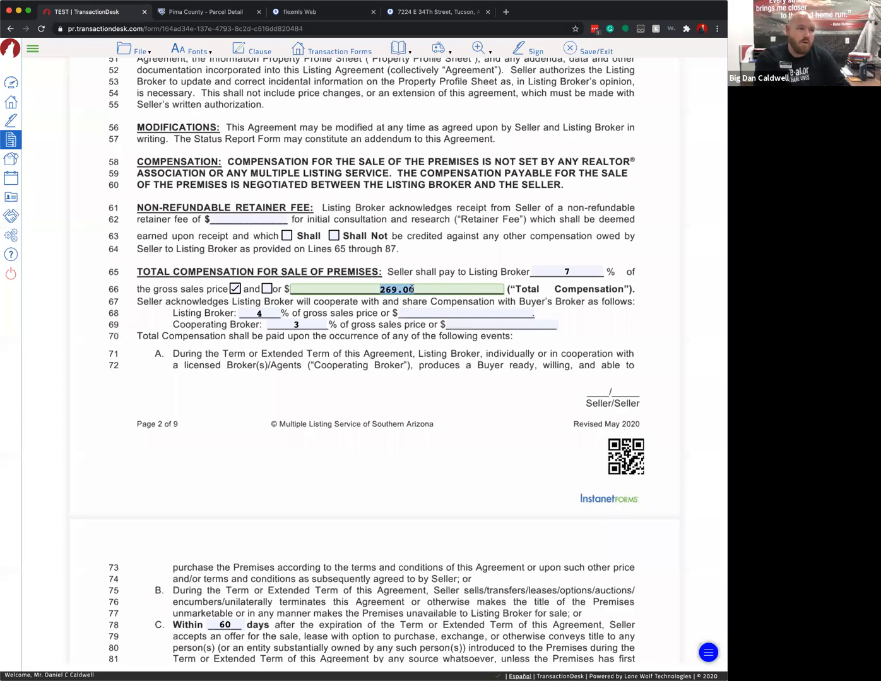
pyautogui.write('190')
pyautogui.click(677, 424)
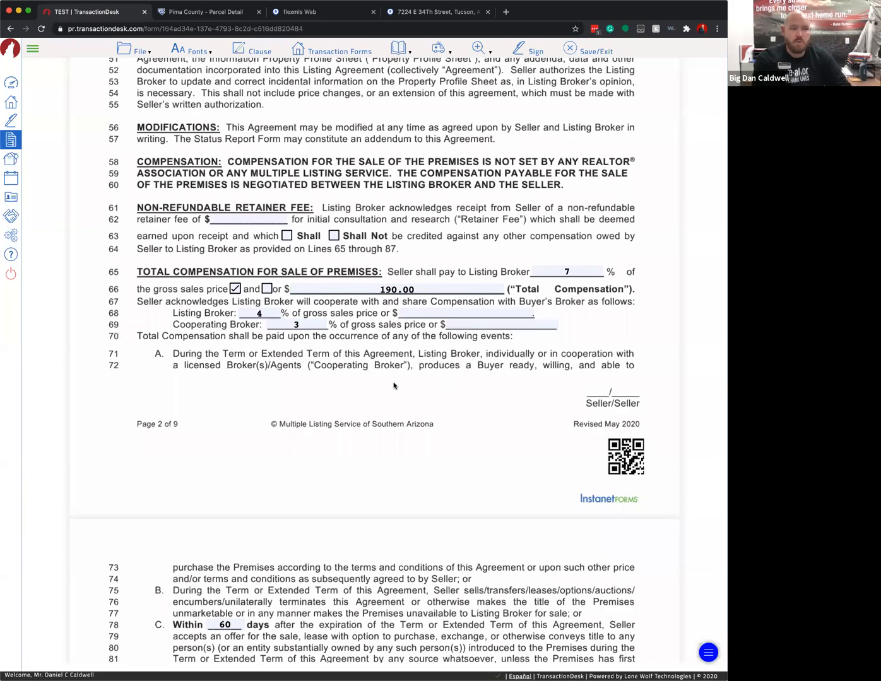
pyautogui.click(404, 290)
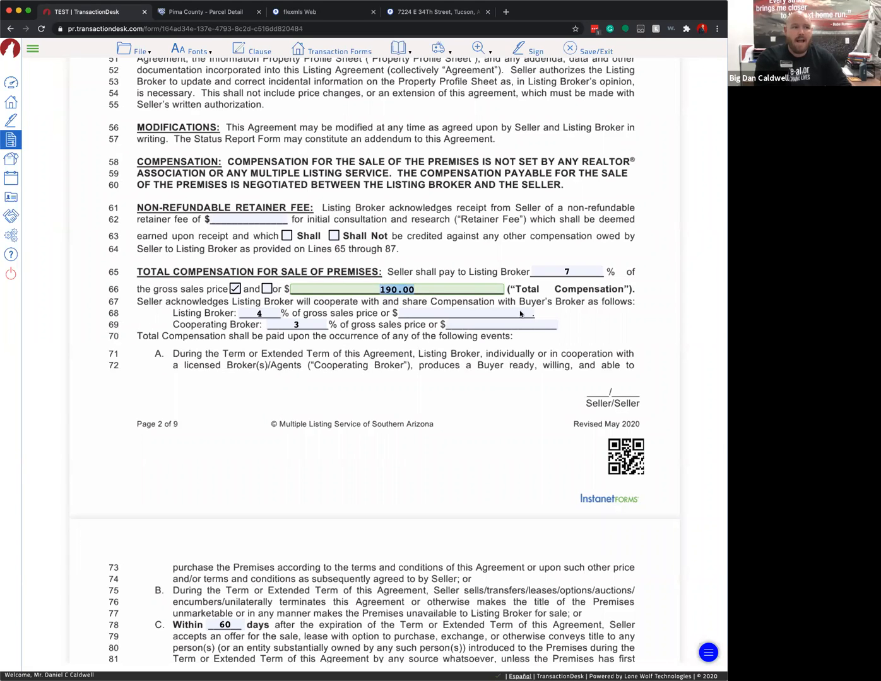
pyautogui.write('269')
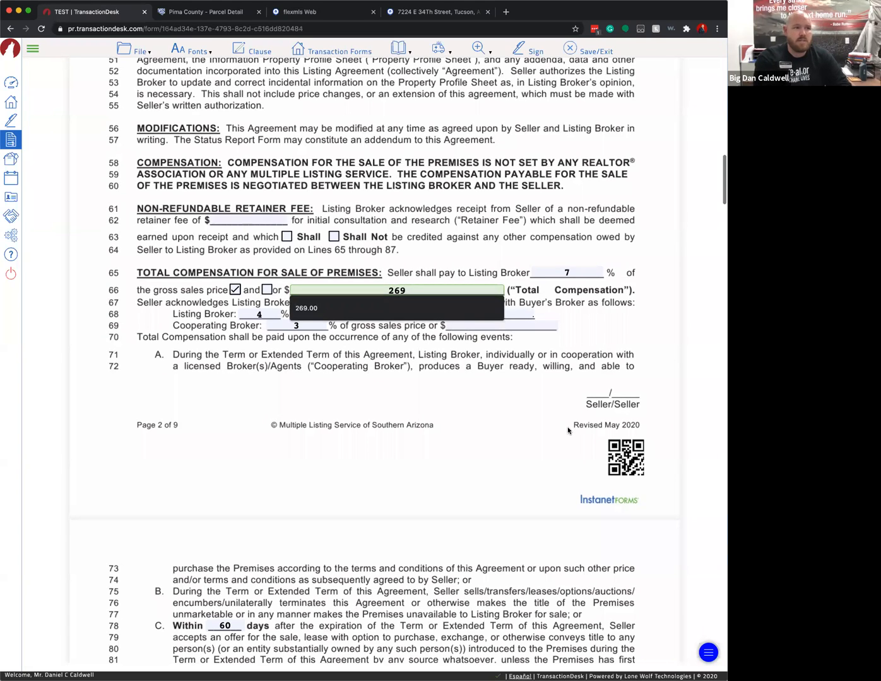
pyautogui.click(457, 413)
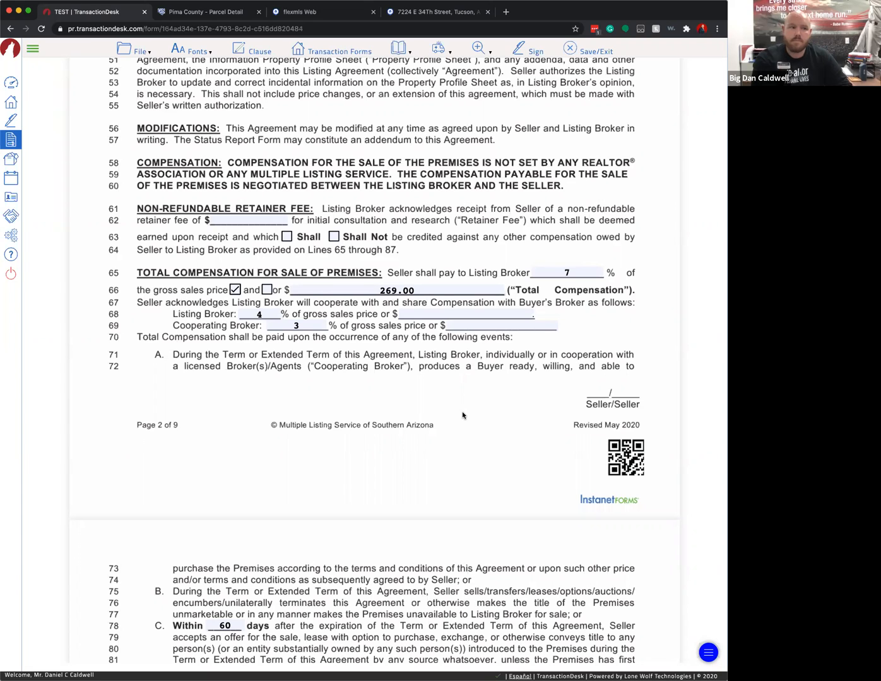
pyautogui.click(392, 290)
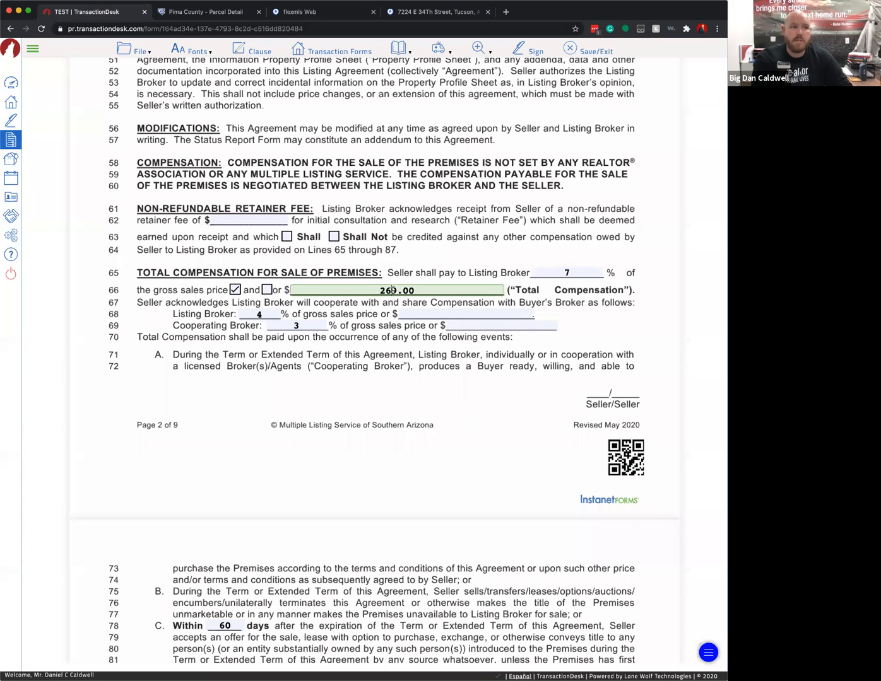
pyautogui.click(512, 475)
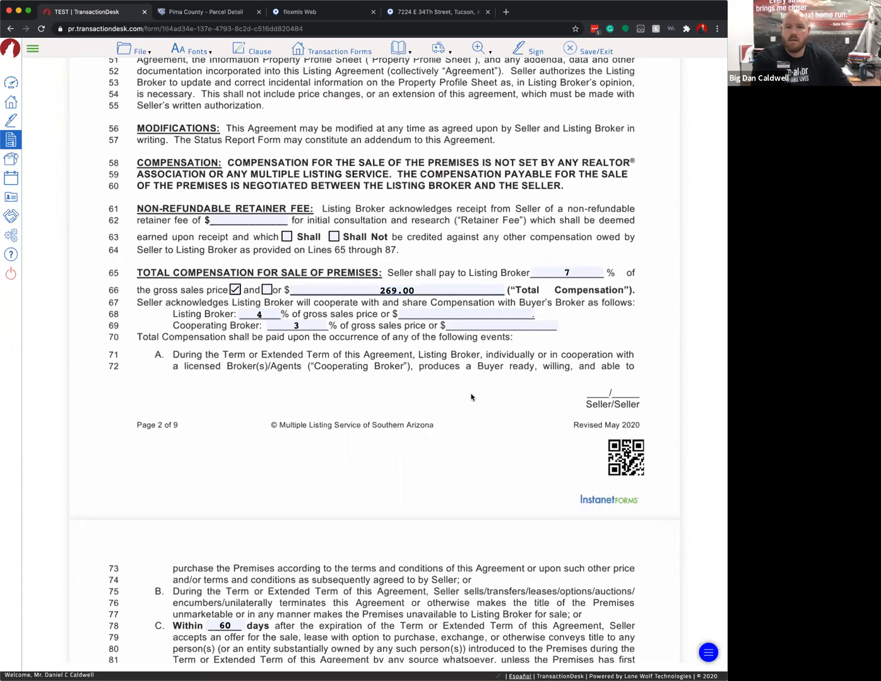
# - Scroll past the line-78 60-day protection field down to the buyer representation and dual agency clauses
pyautogui.scroll(-5, 411, 385)
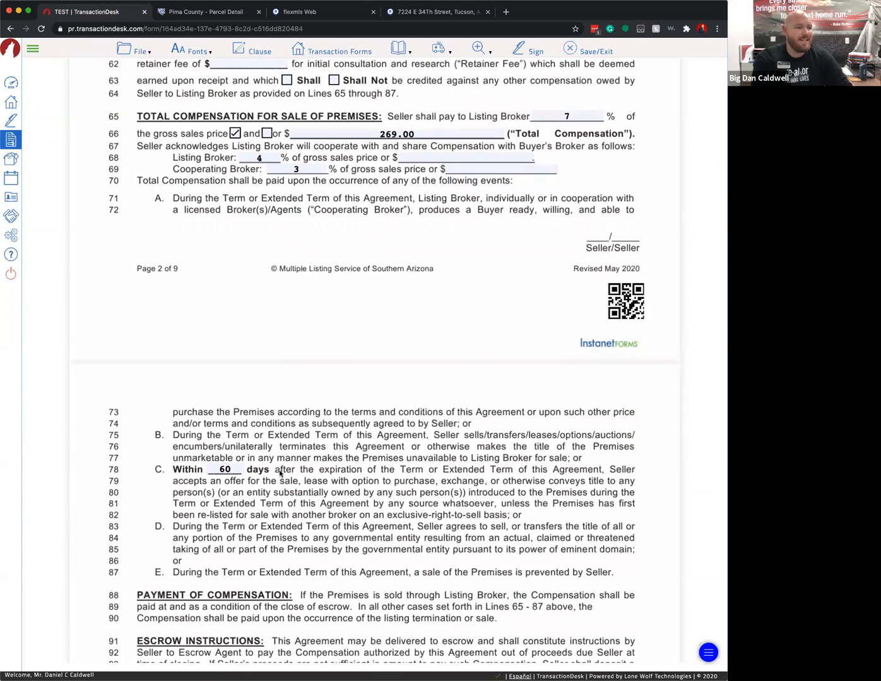
pyautogui.scroll(-2, 453, 414)
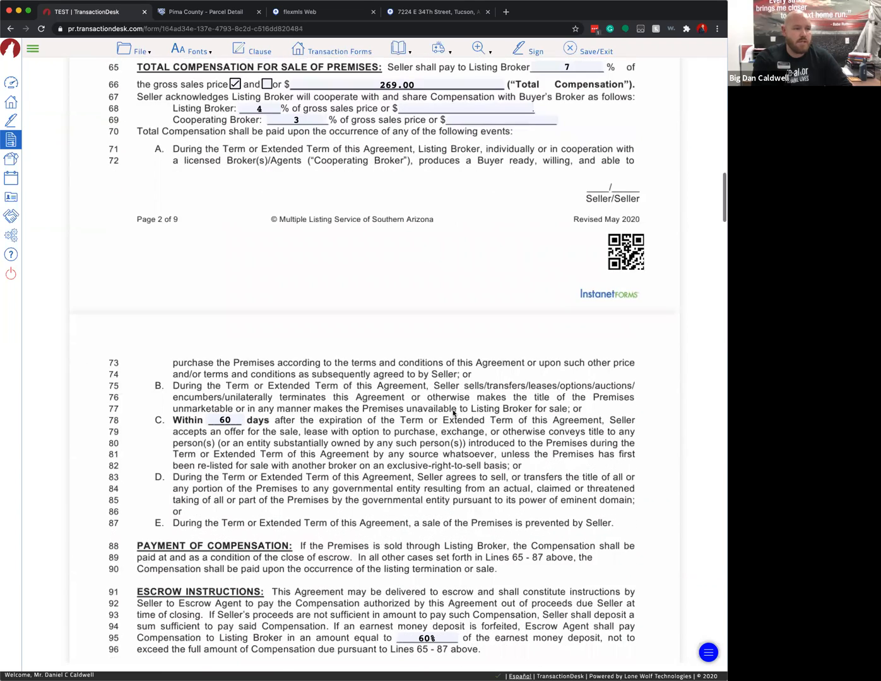
pyautogui.click(235, 421)
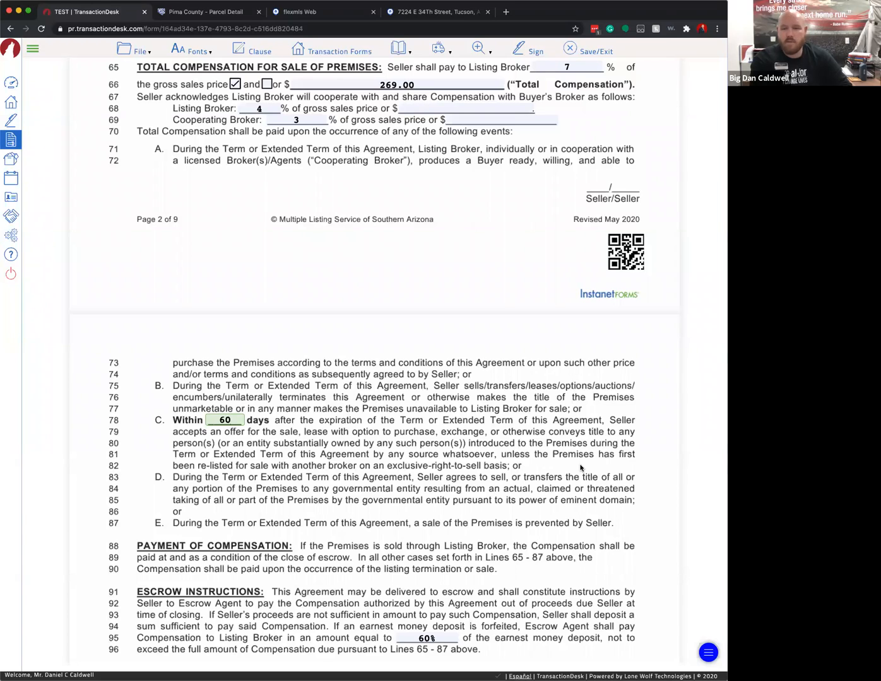
pyautogui.scroll(-1, 442, 442)
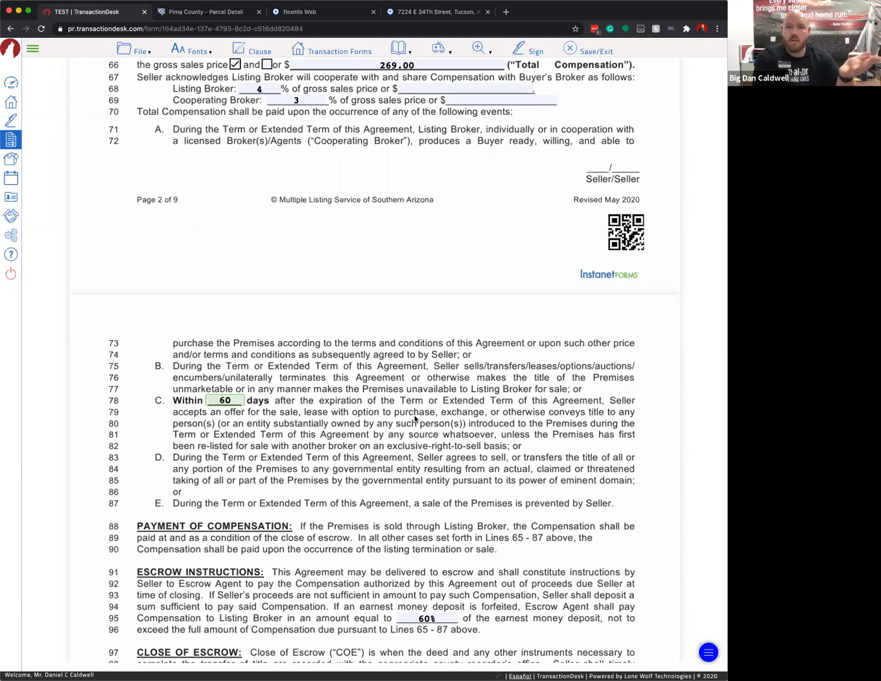
pyautogui.scroll(-2, 408, 430)
pyautogui.scroll(-1, 152, 493)
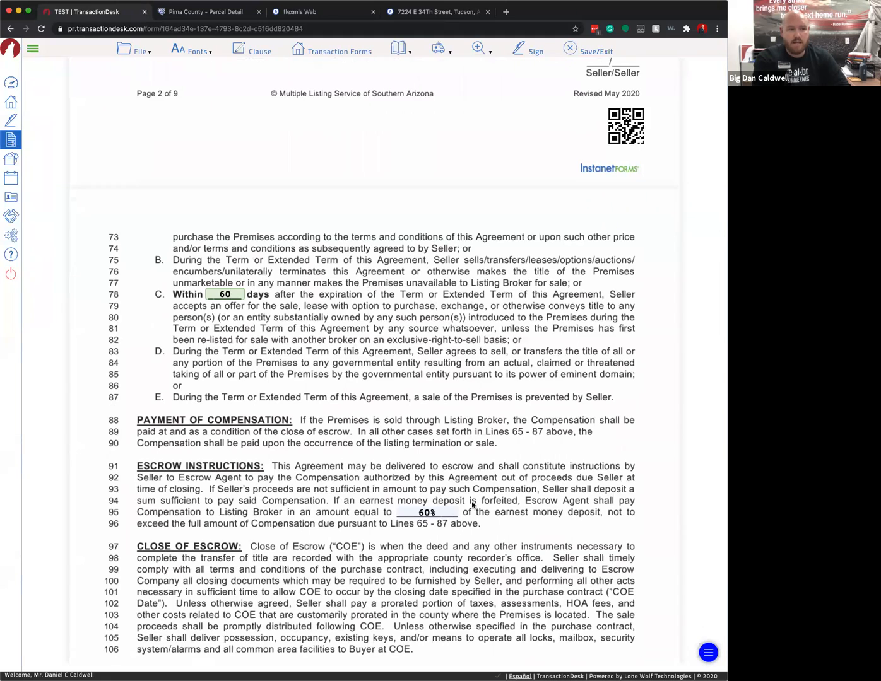
pyautogui.scroll(-1, 450, 474)
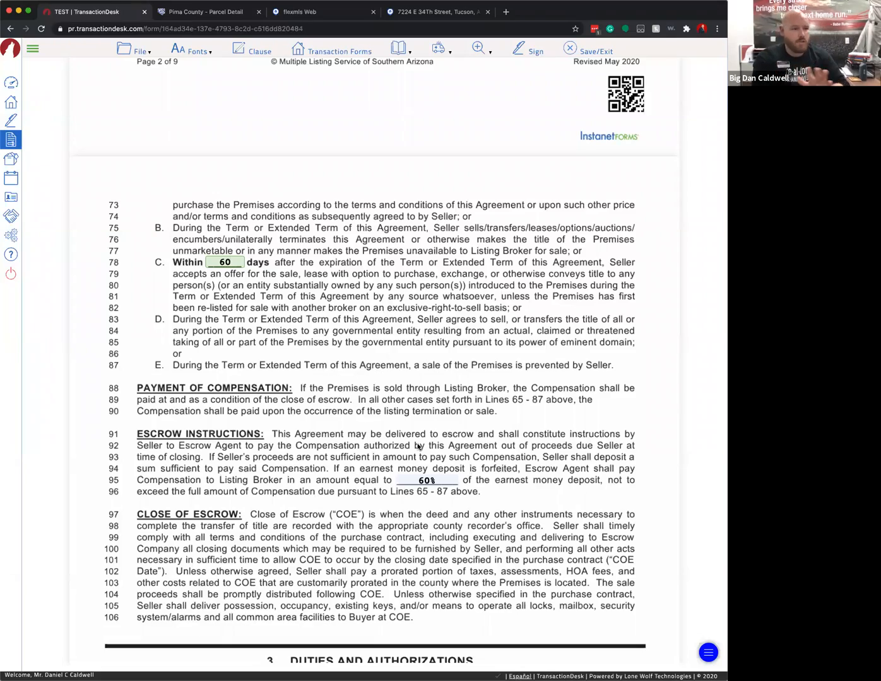
pyautogui.scroll(-5, 390, 441)
pyautogui.scroll(-4, 369, 441)
pyautogui.scroll(-12, 332, 393)
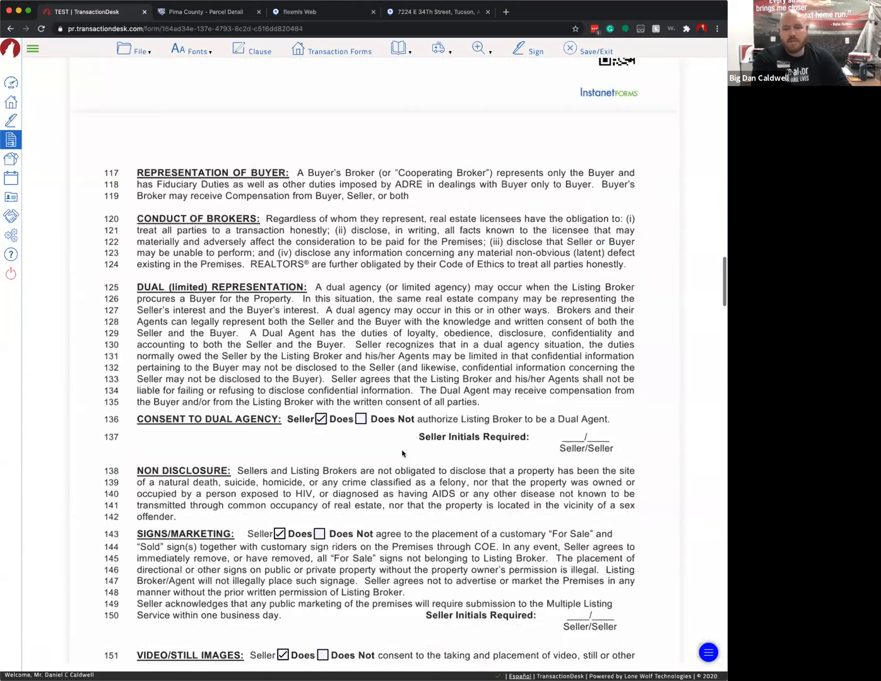
# - Scroll through pages 4 and 5, past marketing and keysafe clauses, to section 4 Seller Obligations
pyautogui.scroll(-3, 402, 454)
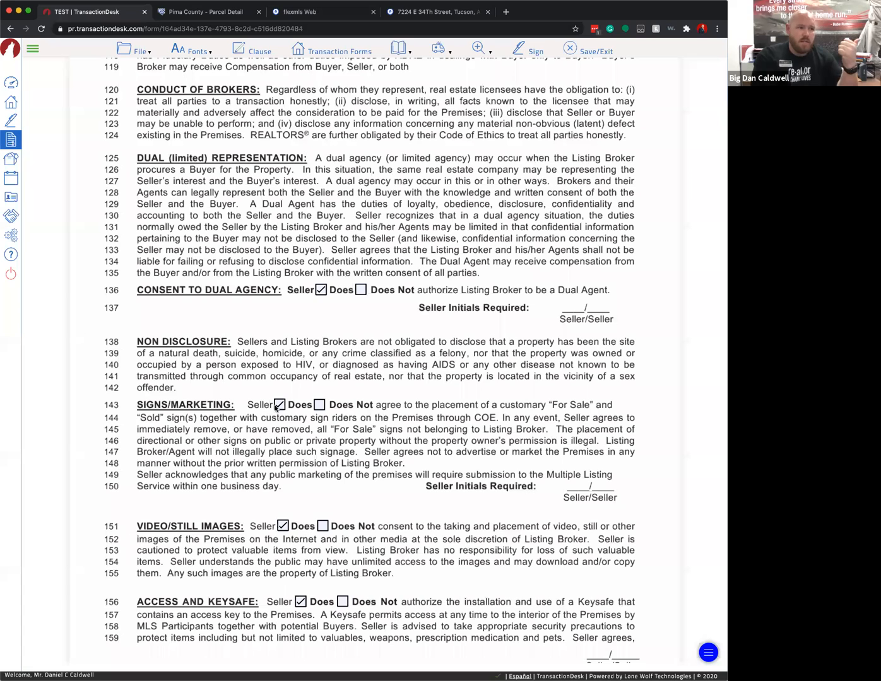
pyautogui.scroll(-2, 302, 468)
pyautogui.scroll(-1, 304, 468)
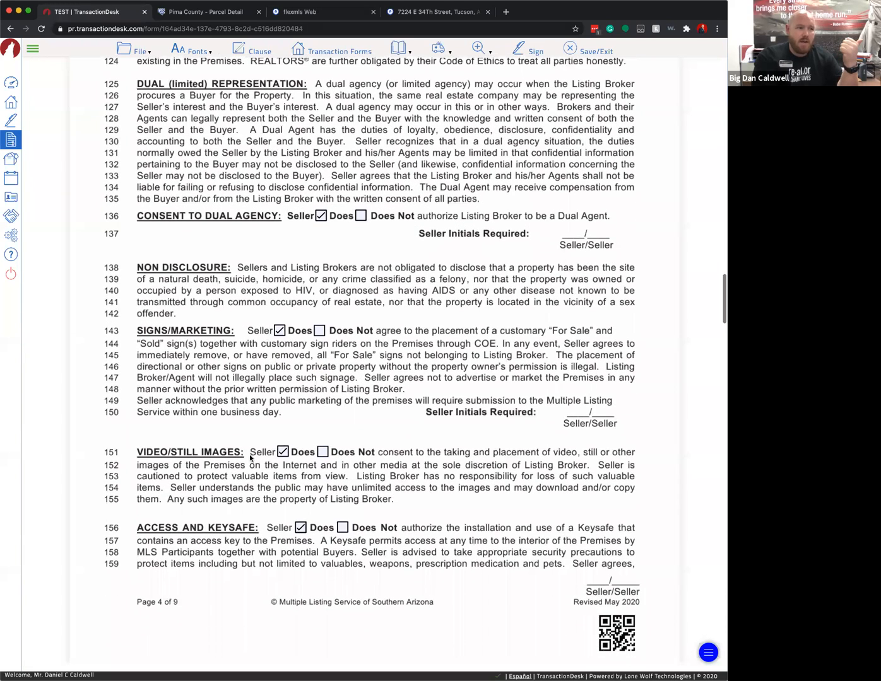
pyautogui.scroll(-2, 301, 470)
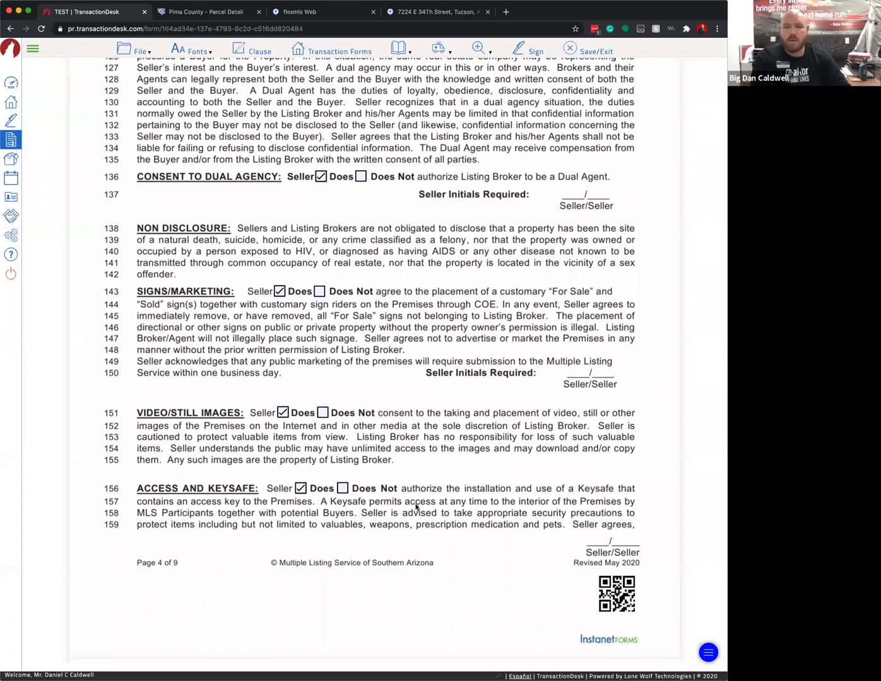
pyautogui.scroll(-9, 404, 505)
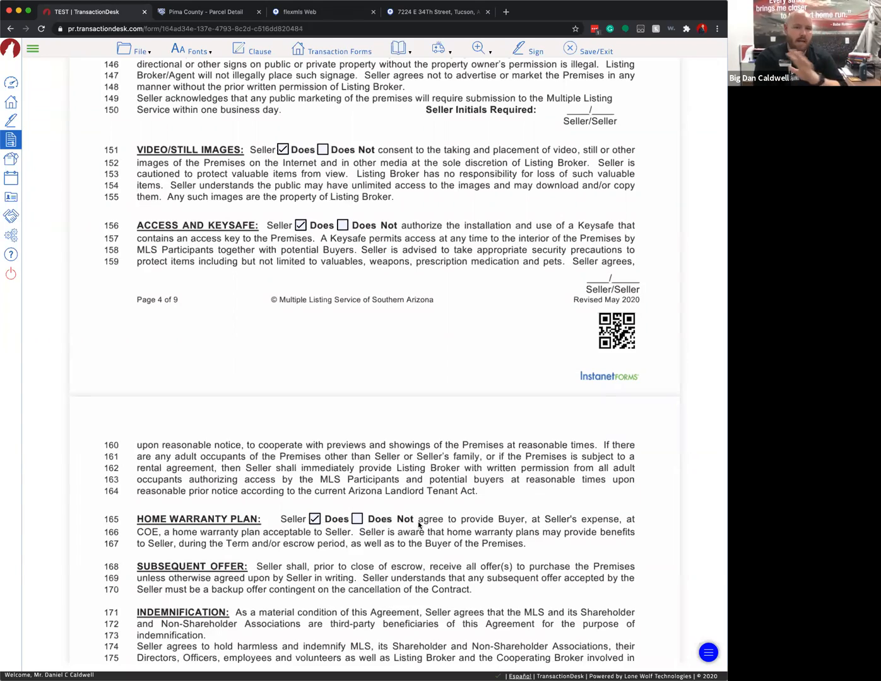
pyautogui.scroll(-2, 423, 518)
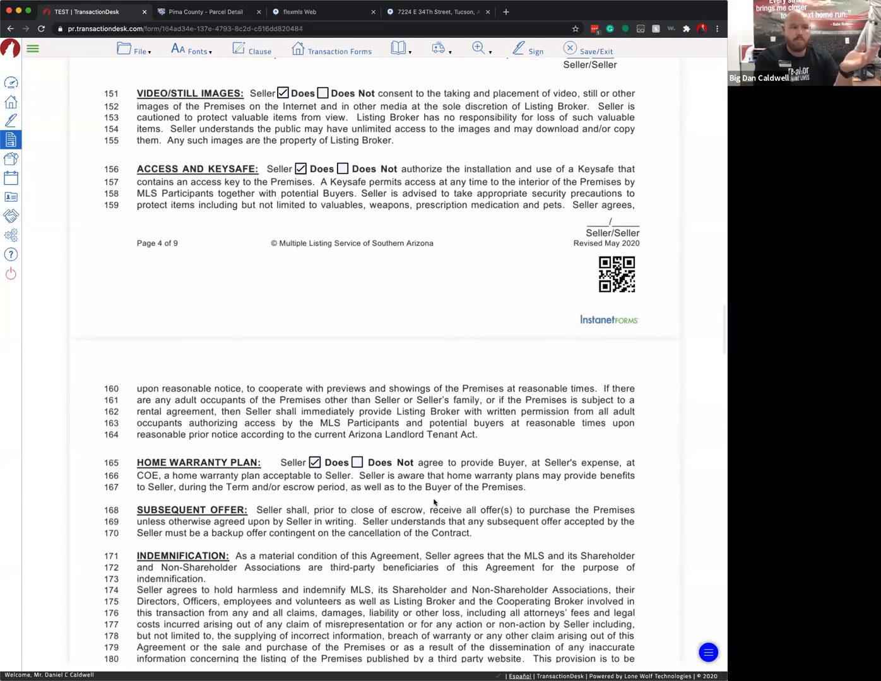
pyautogui.scroll(-15, 434, 503)
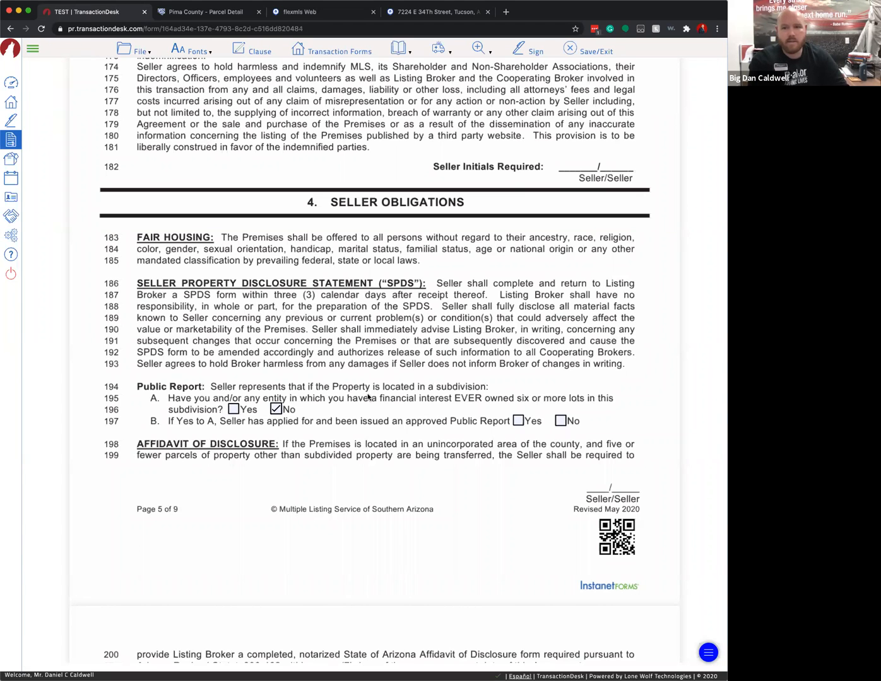
# - Keep line 203's domestic water well at Does Not, leave well rights blank, and reach page 6
pyautogui.scroll(-5, 368, 397)
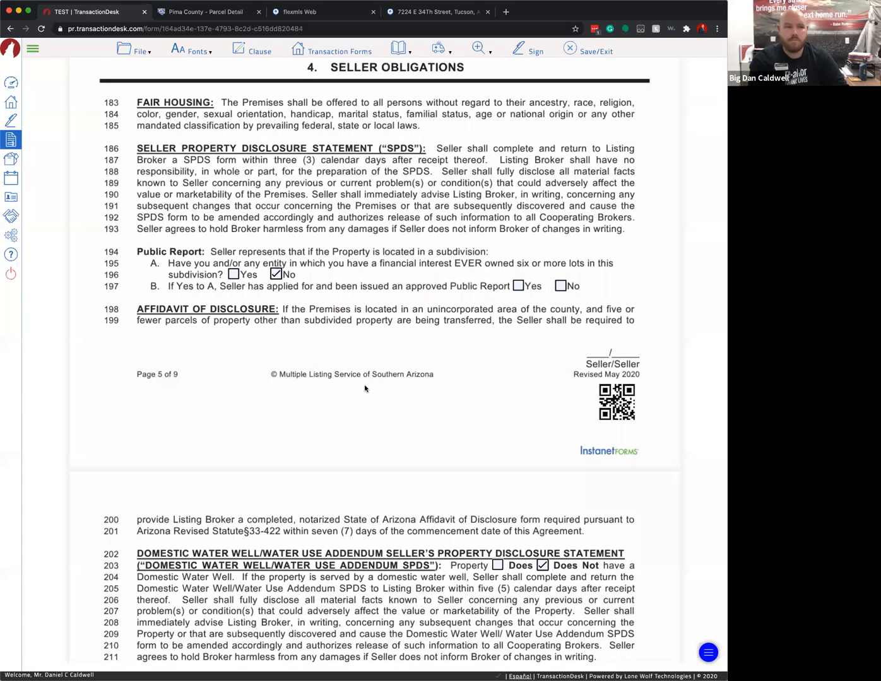
pyautogui.scroll(-8, 366, 383)
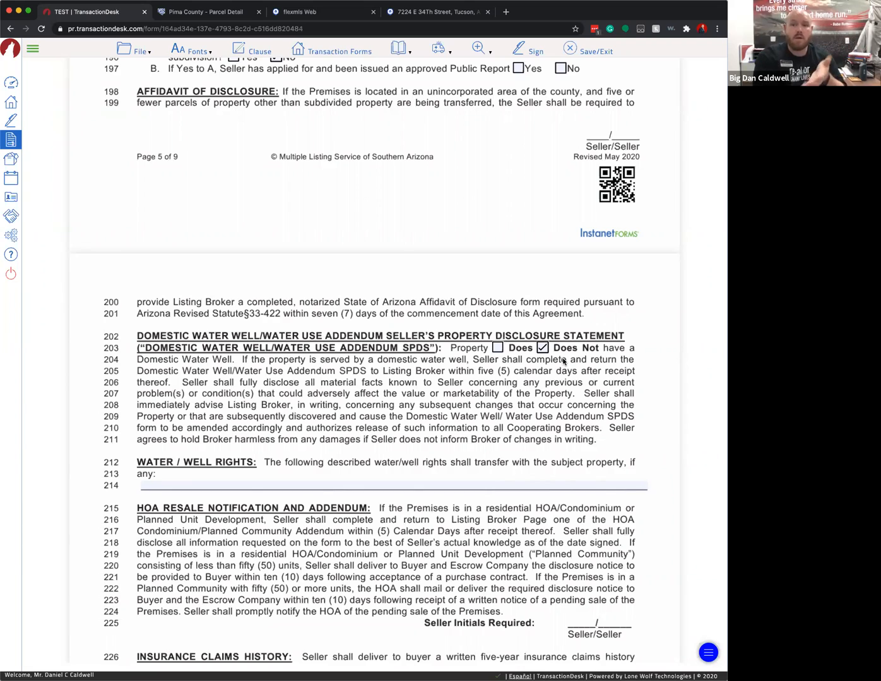
pyautogui.click(497, 348)
pyautogui.click(543, 347)
pyautogui.scroll(-1, 533, 394)
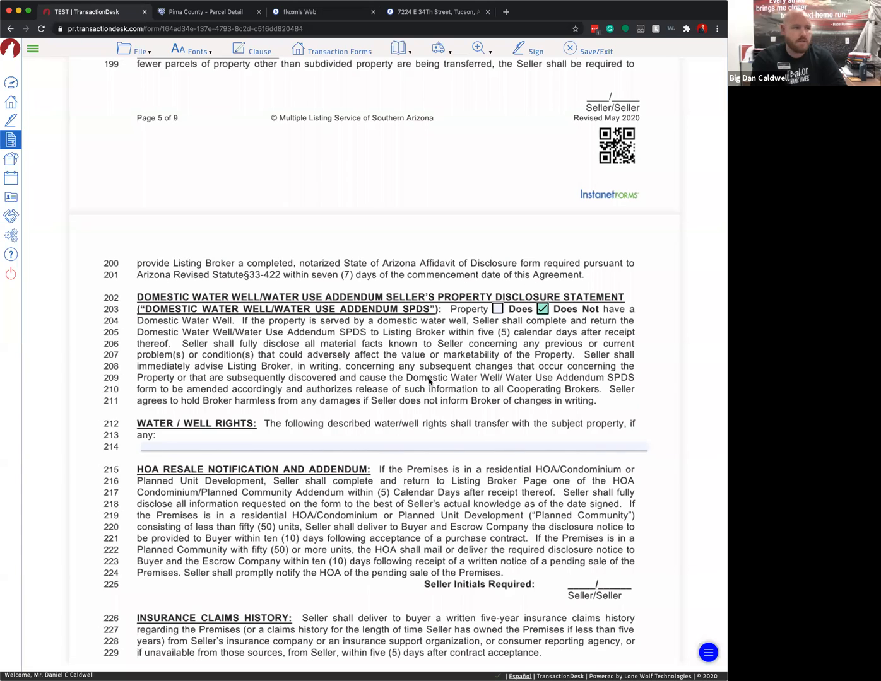
pyautogui.scroll(-4, 355, 369)
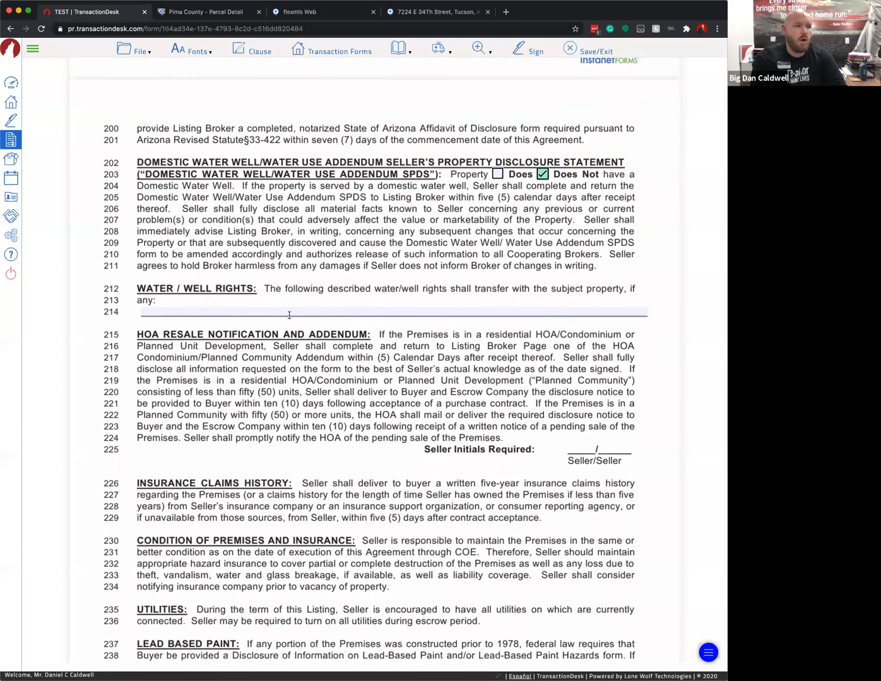
pyautogui.click(224, 312)
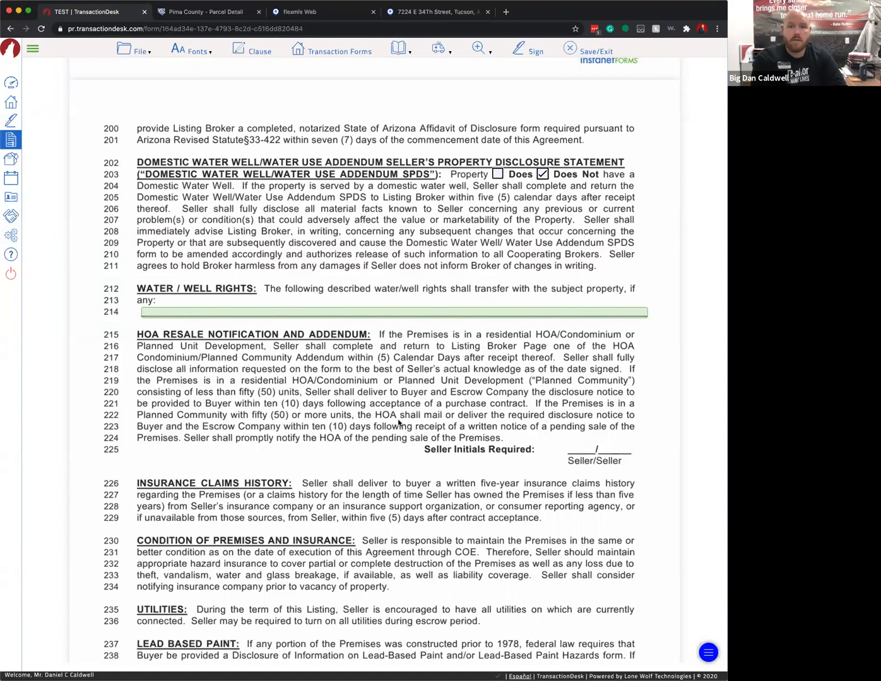
pyautogui.scroll(-1, 409, 431)
pyautogui.scroll(-5, 360, 419)
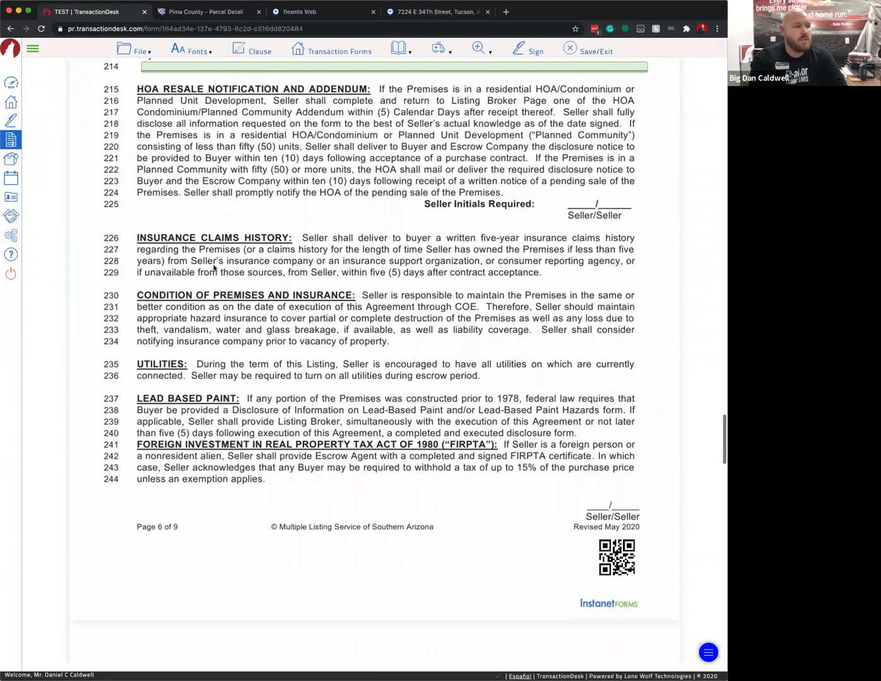
# - Scroll to page 8 and delete all the contractor lockbox wording from the Additional Terms box
pyautogui.scroll(-1, 195, 240)
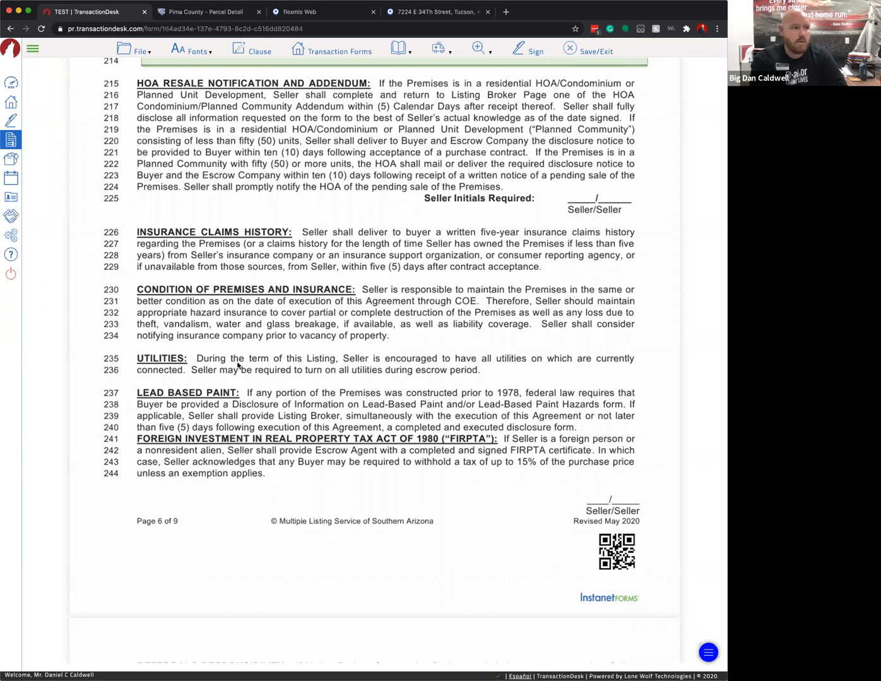
pyautogui.scroll(-1, 285, 381)
pyautogui.scroll(-10, 285, 381)
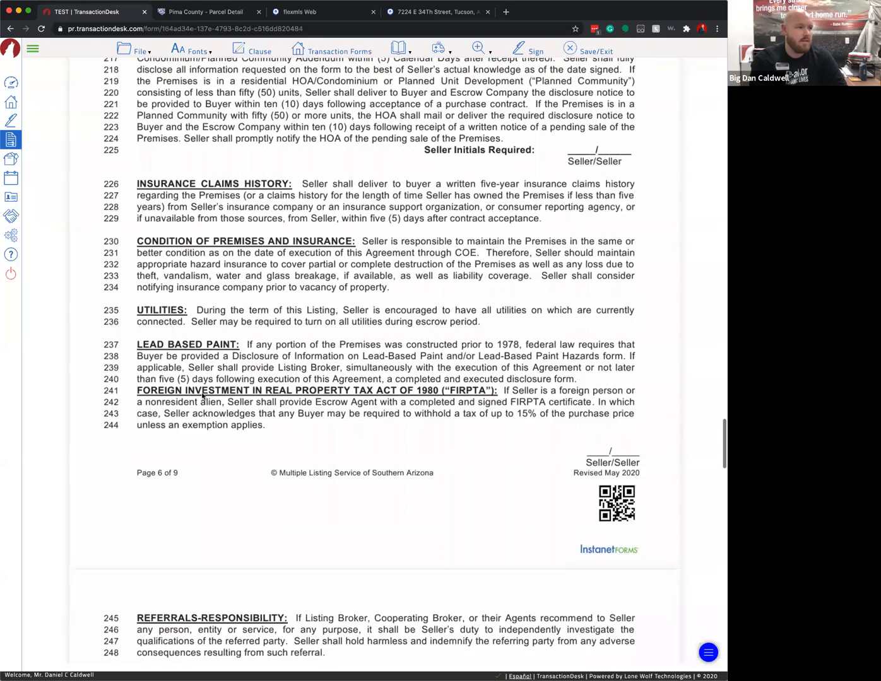
pyautogui.scroll(-11, 267, 371)
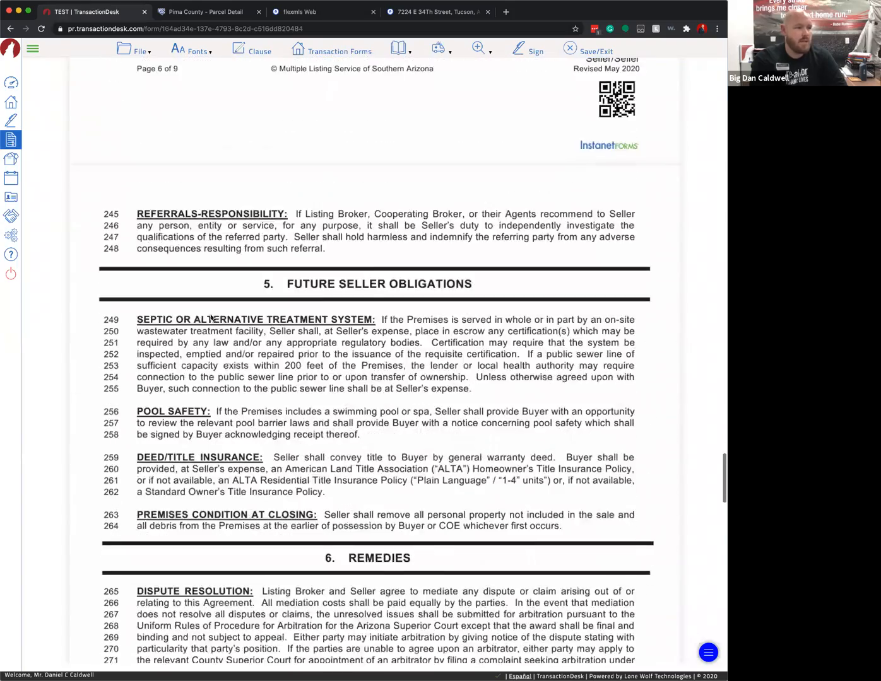
pyautogui.scroll(-20, 254, 296)
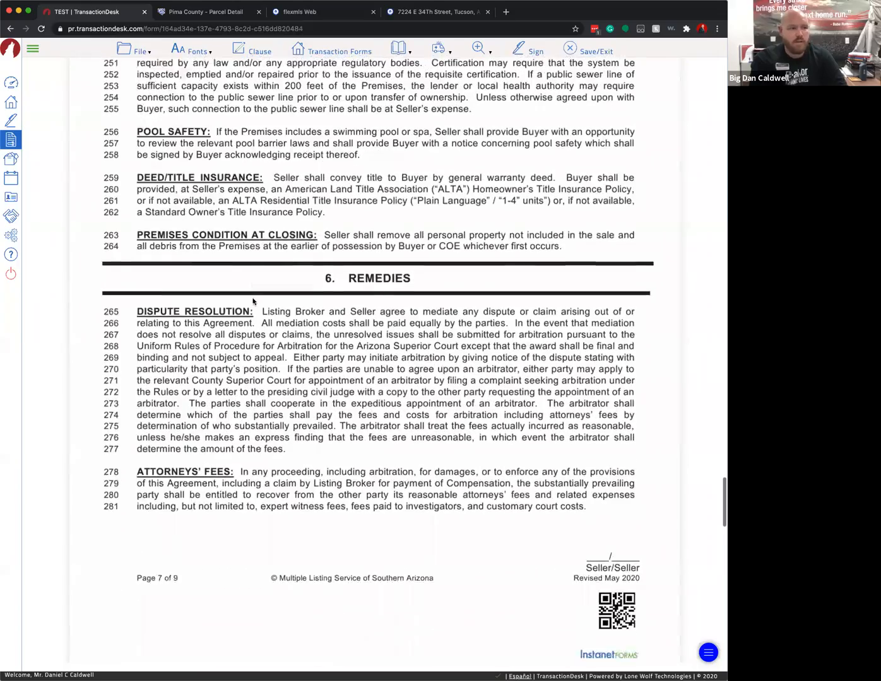
pyautogui.scroll(-7, 279, 354)
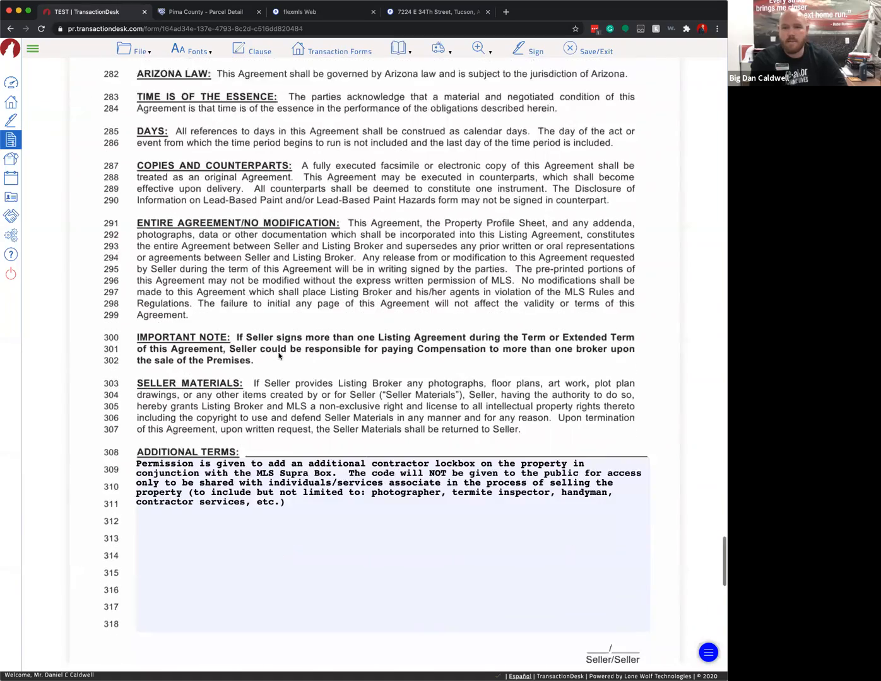
pyautogui.click(287, 350)
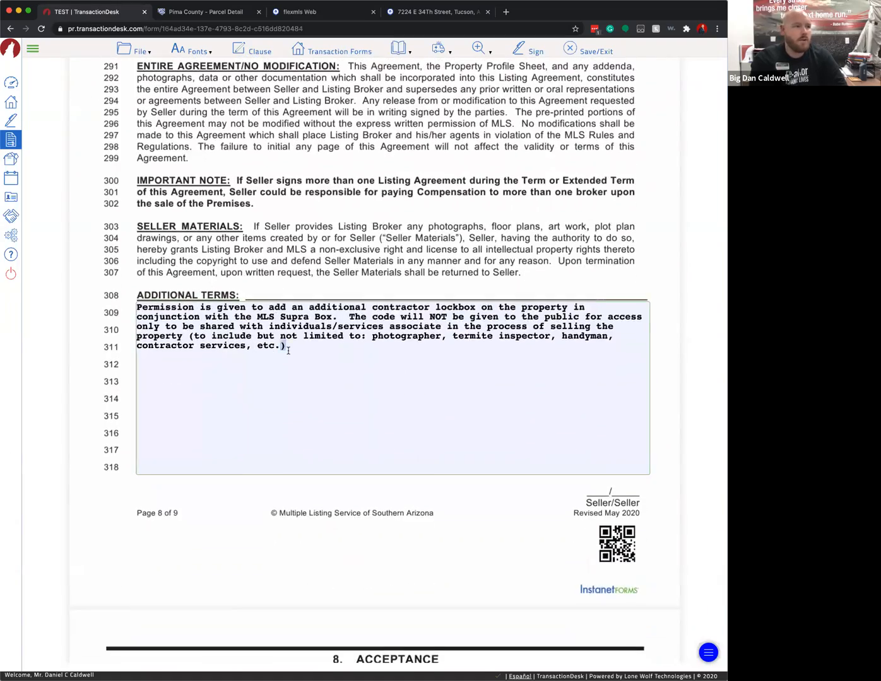
pyautogui.press('super+a')
pyautogui.press('BackSpace')
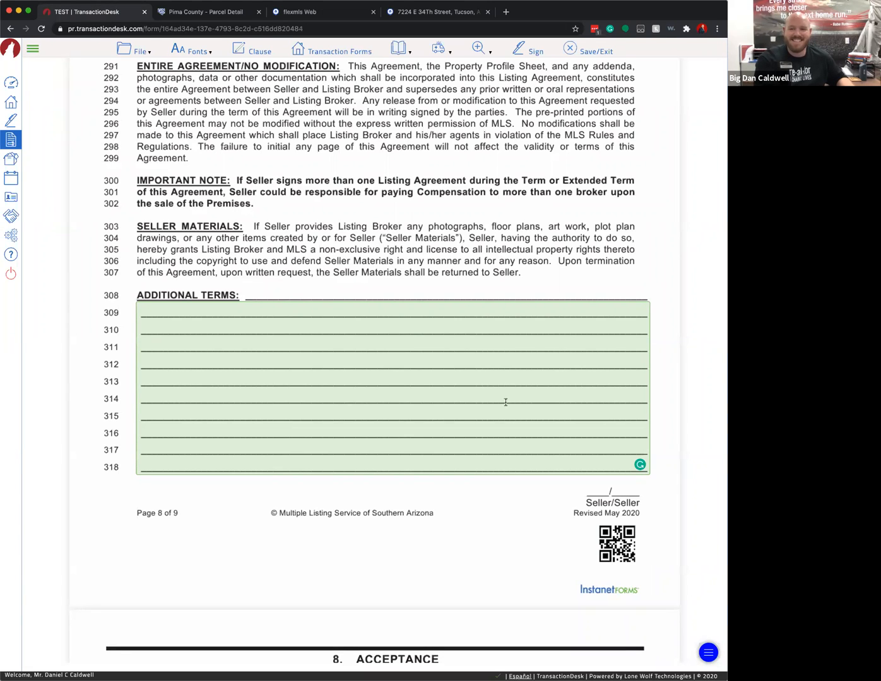
pyautogui.scroll(-6, 506, 402)
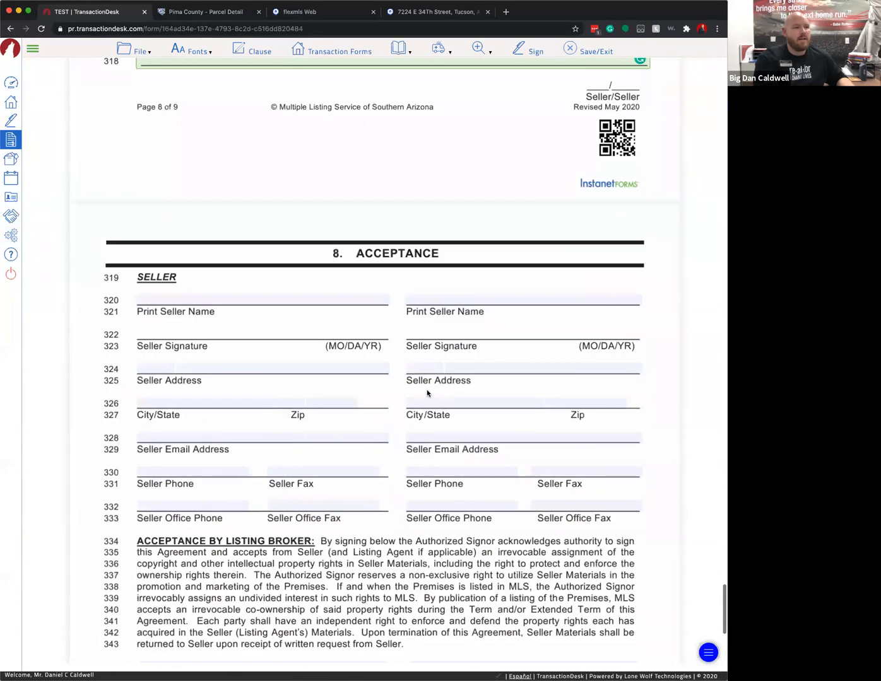
pyautogui.scroll(-2, 427, 392)
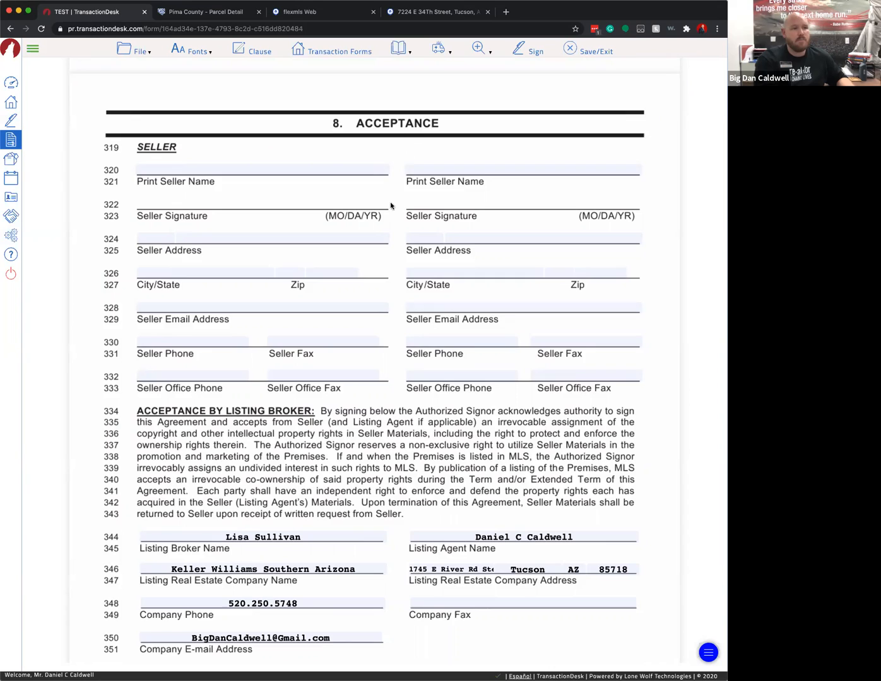
pyautogui.scroll(-1, 393, 205)
pyautogui.scroll(-1, 138, 120)
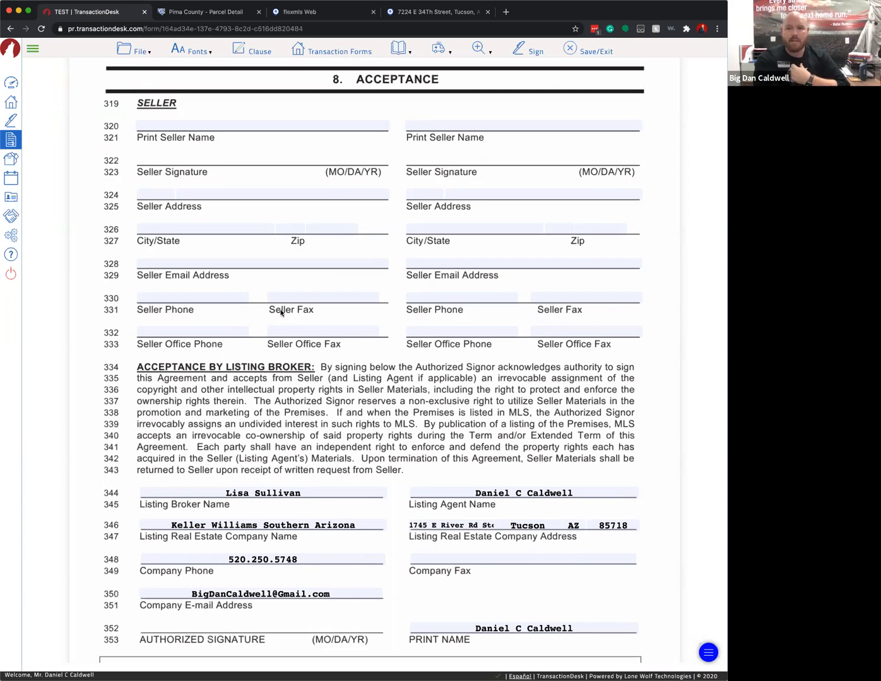
pyautogui.scroll(-5, 286, 322)
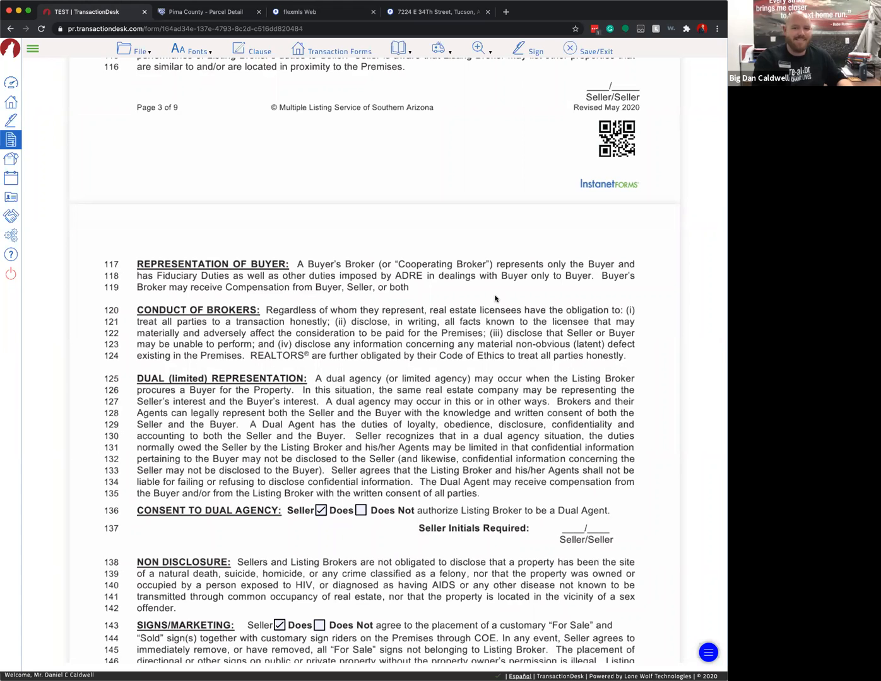
pyautogui.click(242, 13)
# - View parcel 135-10-1410's Associations overlay details in Pima County Parcel Detail
pyautogui.scroll(-2, 503, 375)
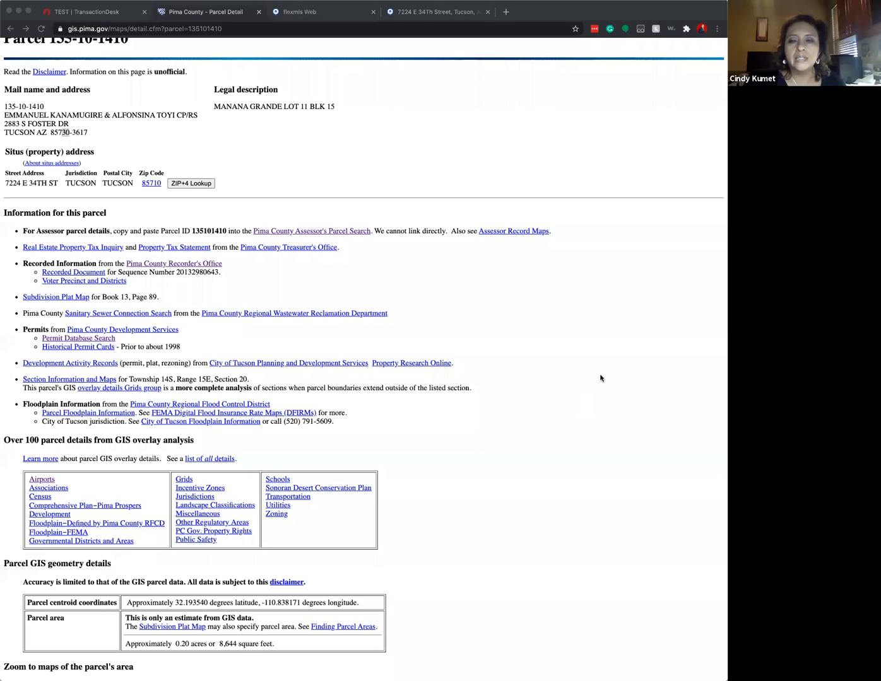
pyautogui.click(285, 279)
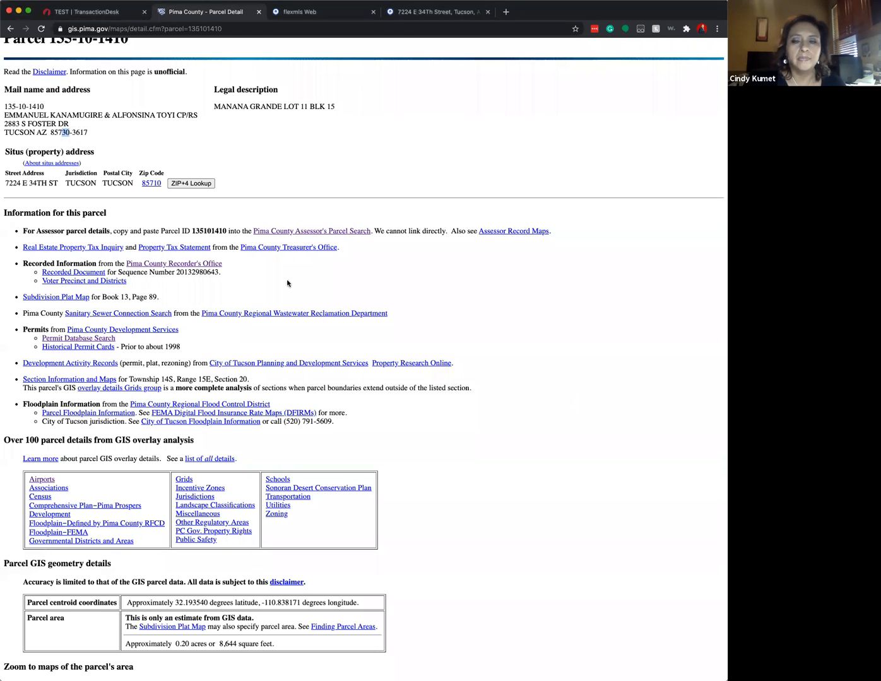
pyautogui.click(536, 322)
pyautogui.scroll(-2, 409, 401)
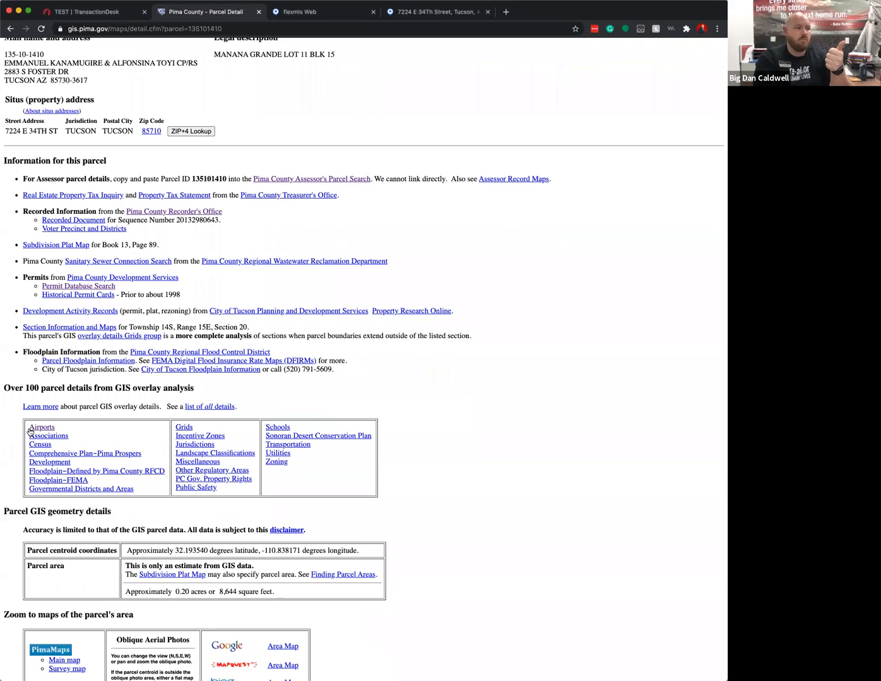
pyautogui.click(53, 436)
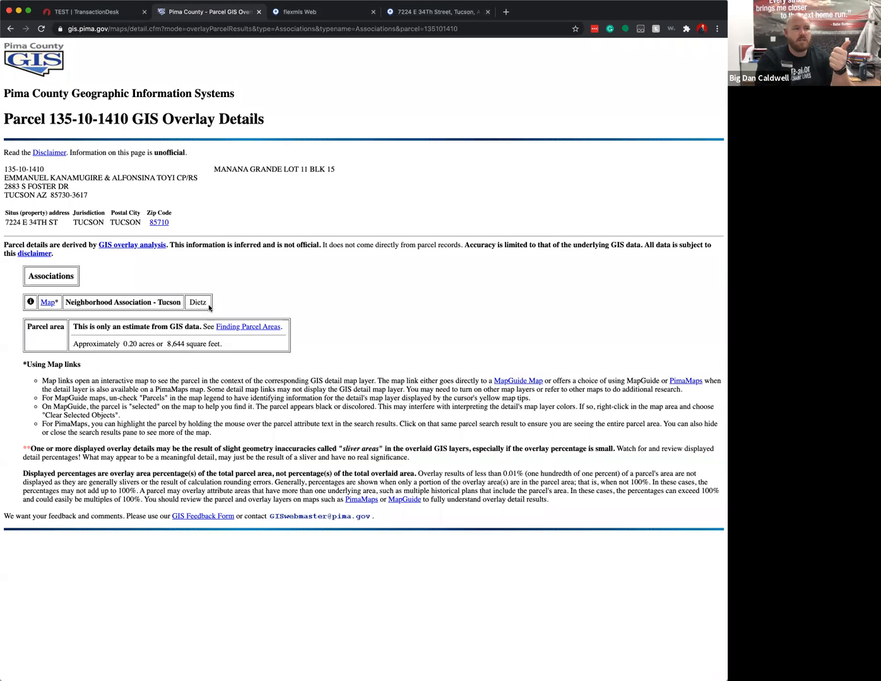
# - Open the Airports overlay and highlight its Davis Monthan AFB Vicinity zone results
pyautogui.hscroll(-5, 208, 308)
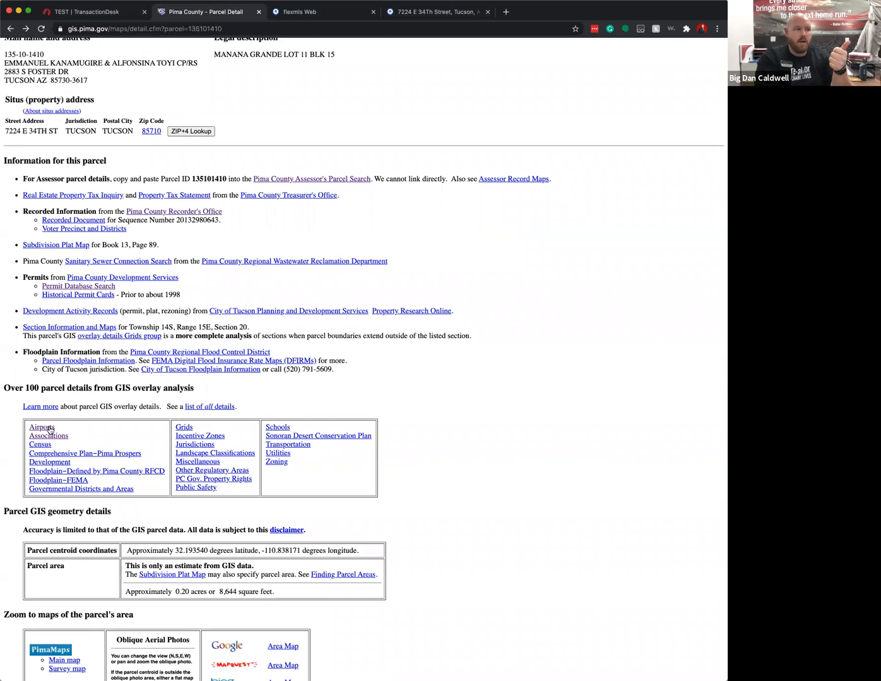
pyautogui.click(50, 430)
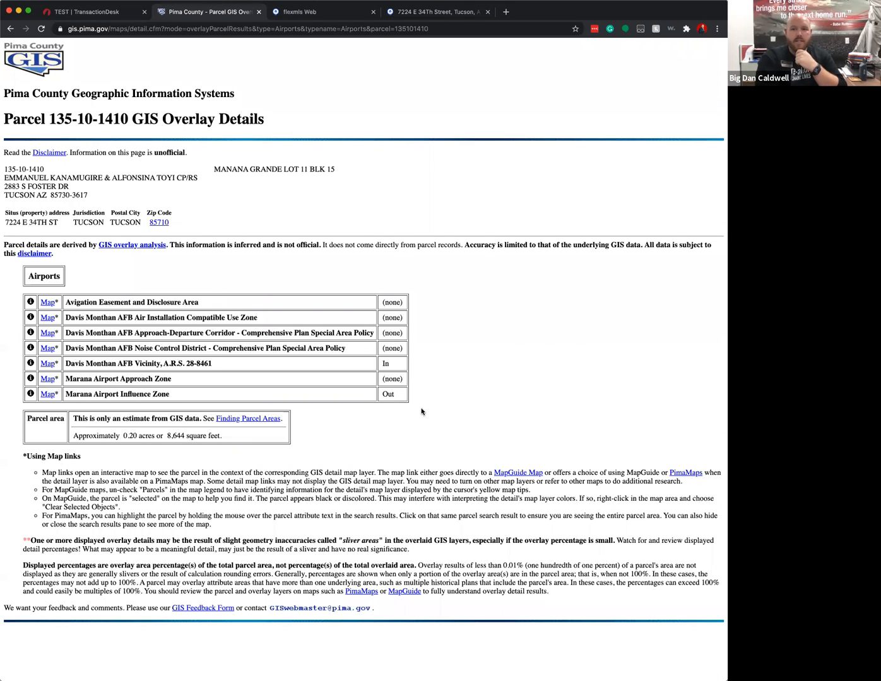
pyautogui.doubleClick(385, 364)
pyautogui.moveTo(69, 366); pyautogui.dragTo(473, 369)
pyautogui.click(411, 368)
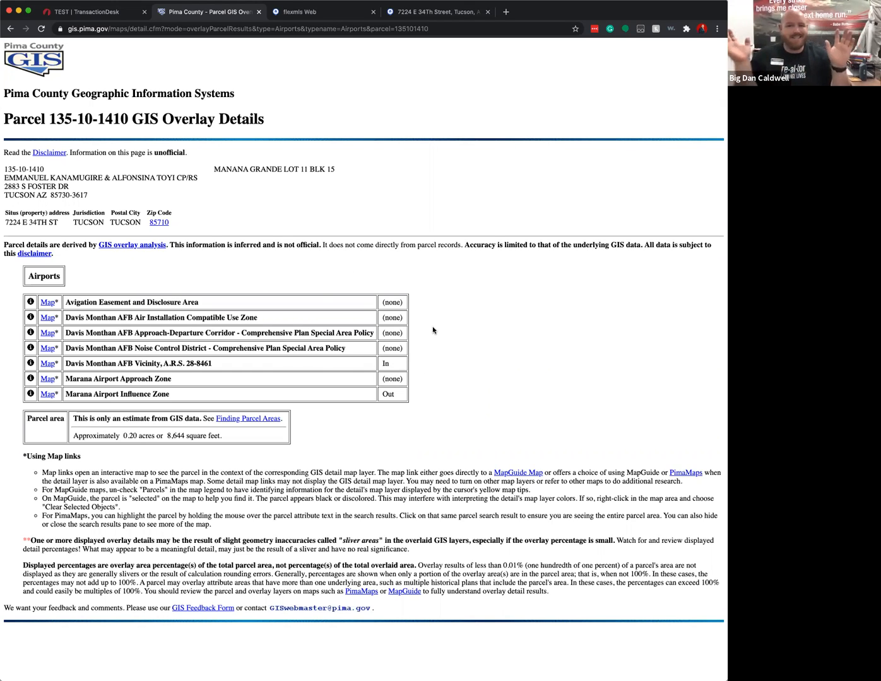
# - View the parcel's Schools overlay details
pyautogui.hscroll(-5, 433, 328)
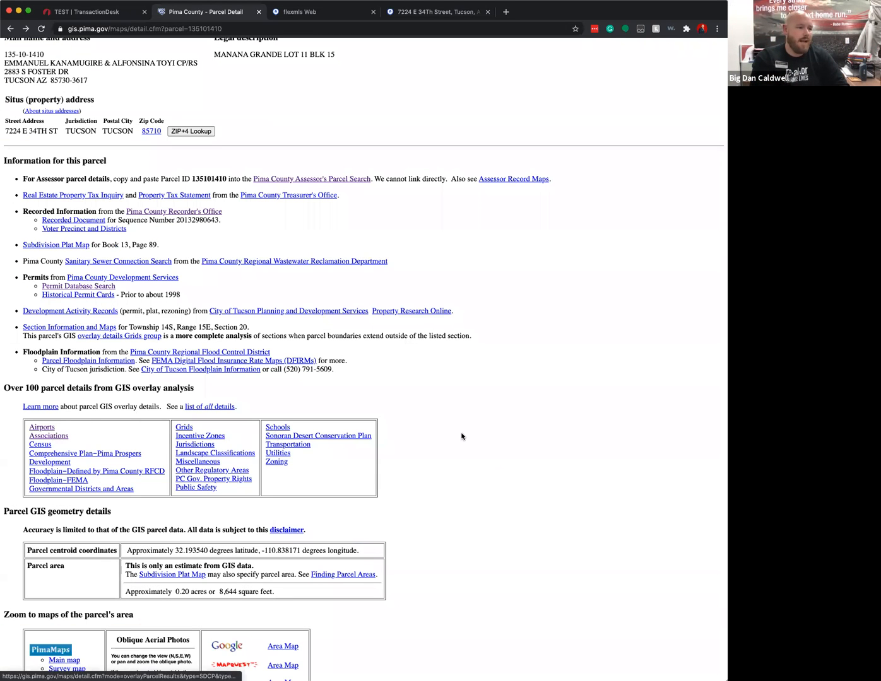
pyautogui.scroll(-3, 461, 437)
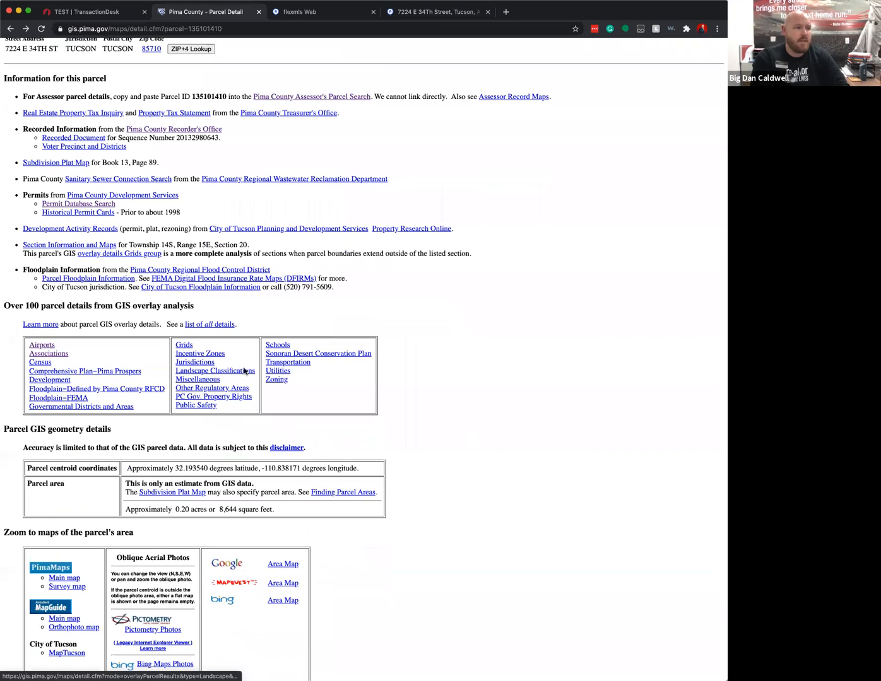
pyautogui.click(281, 347)
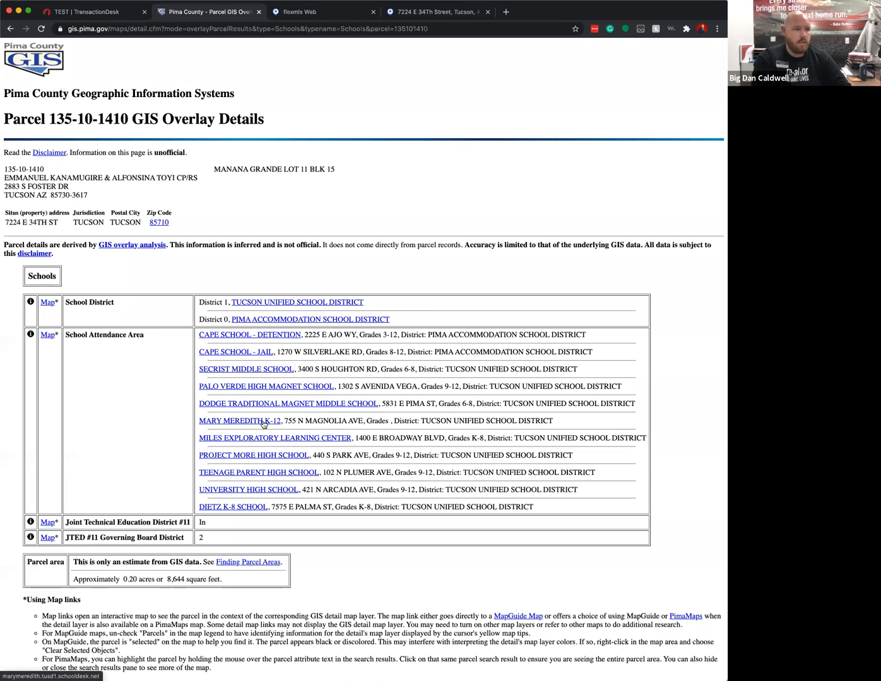
pyautogui.hscroll(-5, 421, 422)
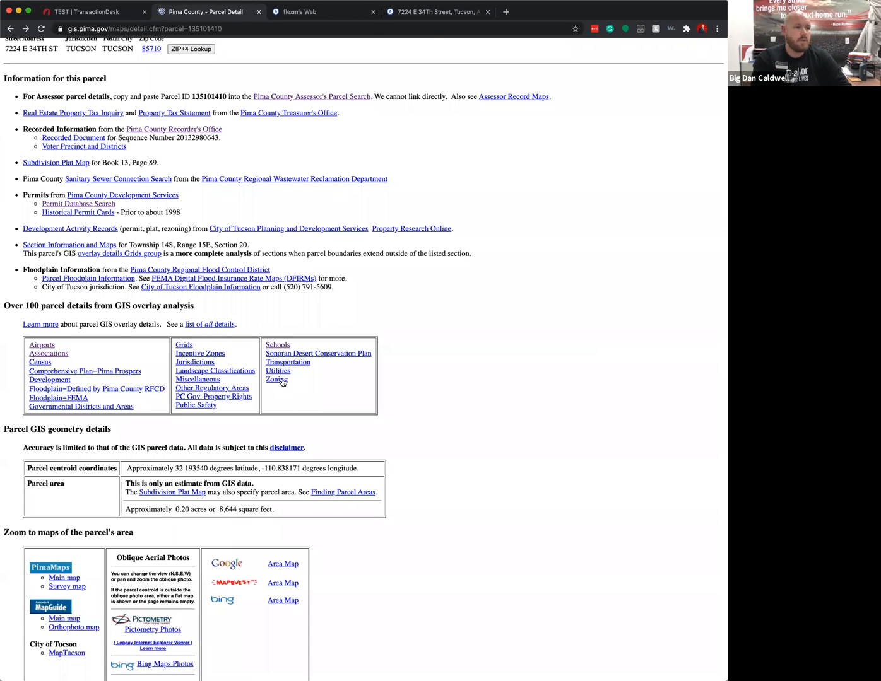
pyautogui.click(276, 379)
pyautogui.scroll(-2, 469, 387)
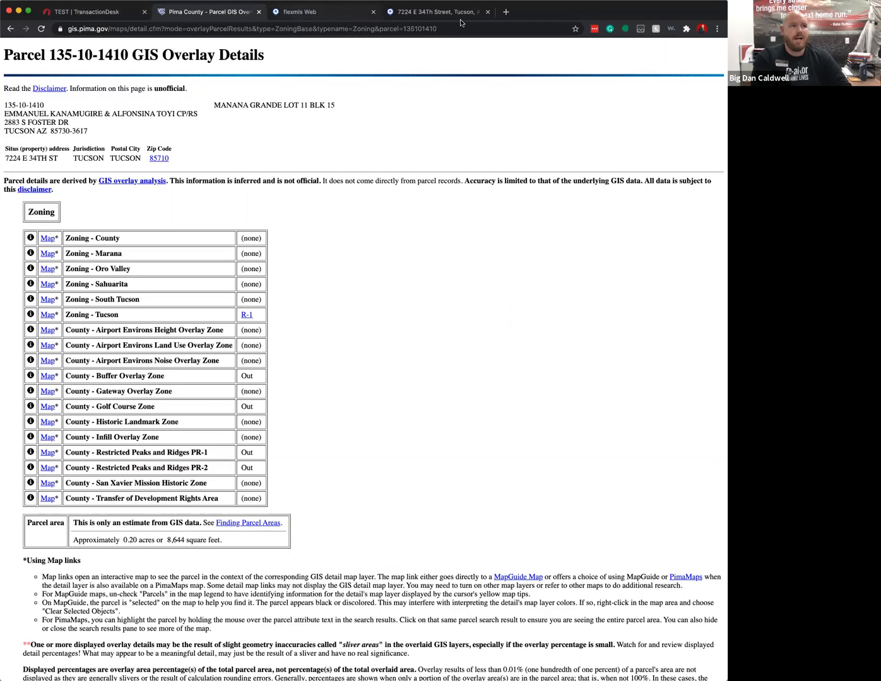
pyautogui.click(437, 11)
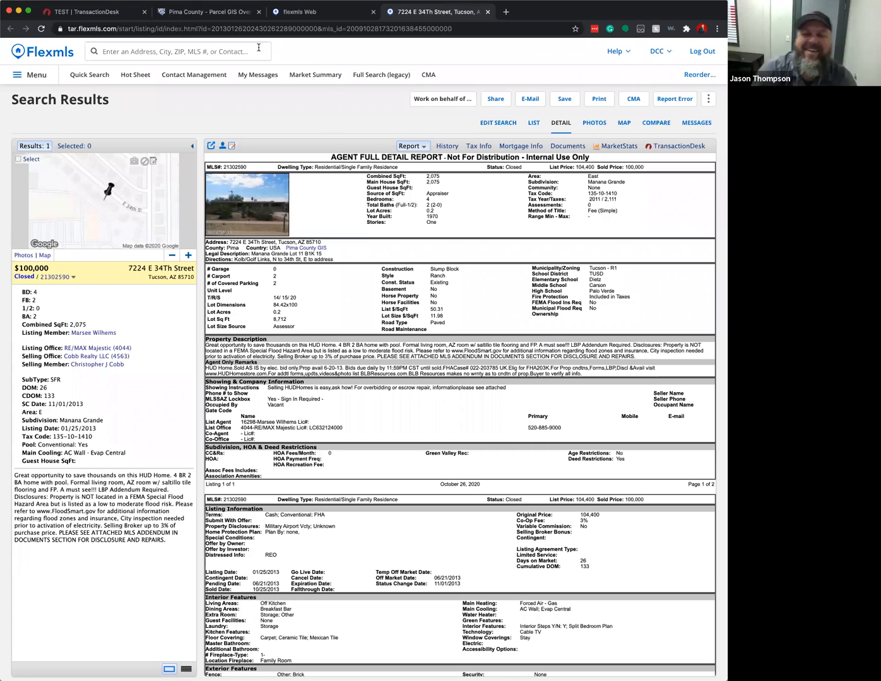
# - Open the MLSSAZ Residential Profile Sheet from the transaction's form list in TransactionDesk
pyautogui.click(99, 14)
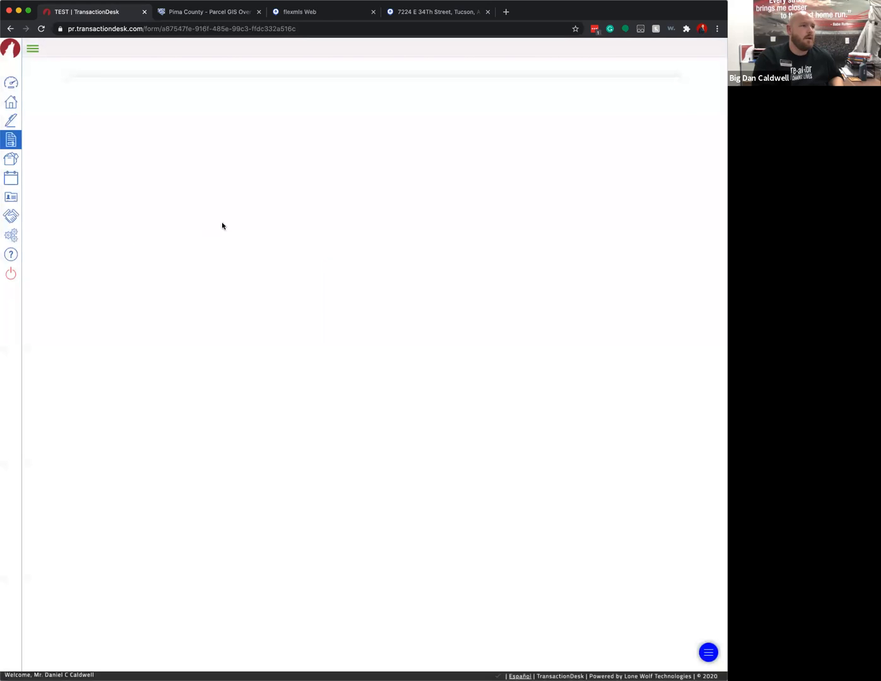
pyautogui.click(166, 52)
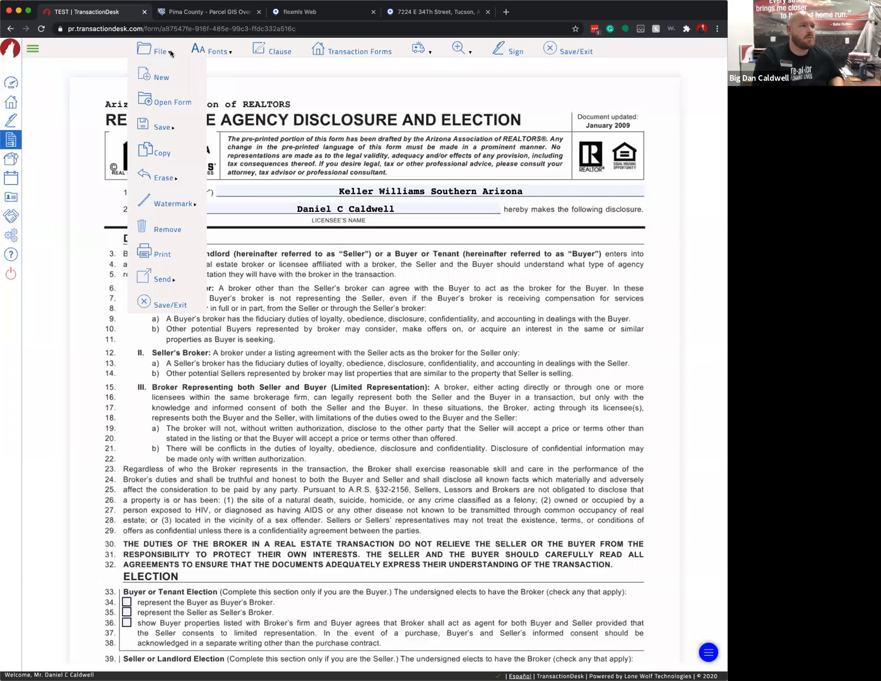
pyautogui.click(170, 102)
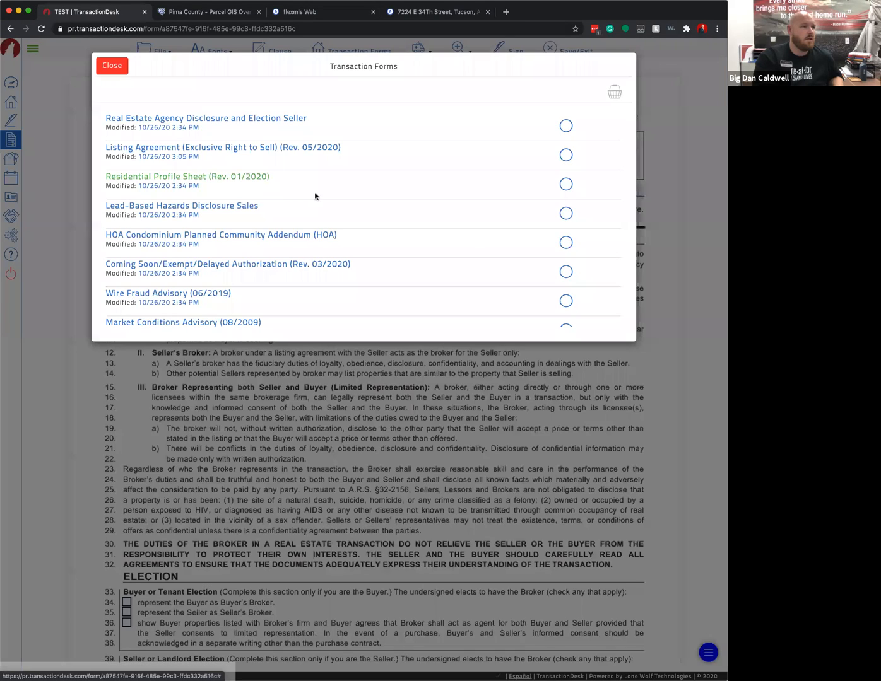
pyautogui.click(319, 195)
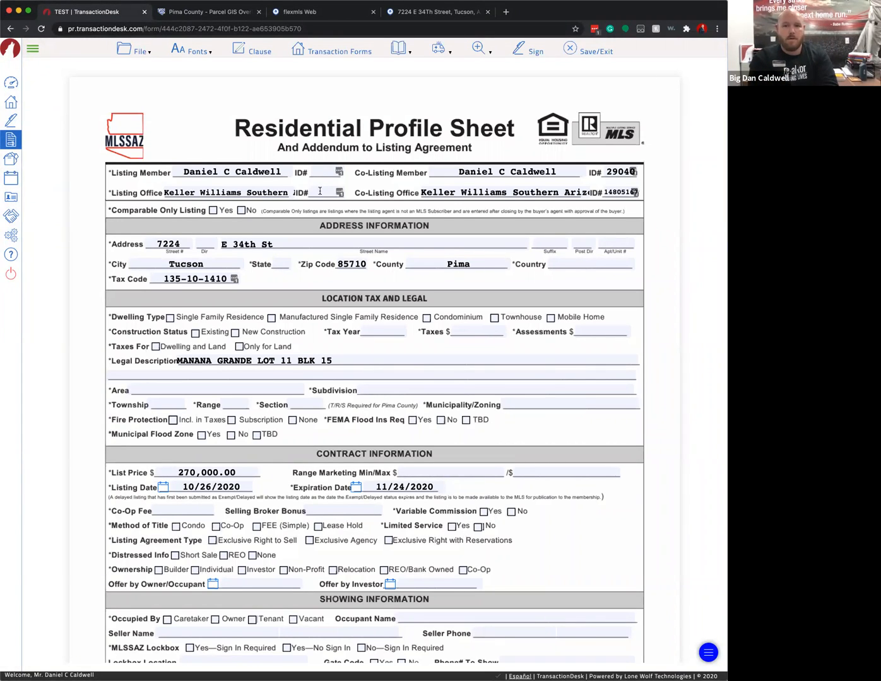
# - Enter listing member ID 29040 and clear the co-listing member and office names and IDs
pyautogui.click(316, 171)
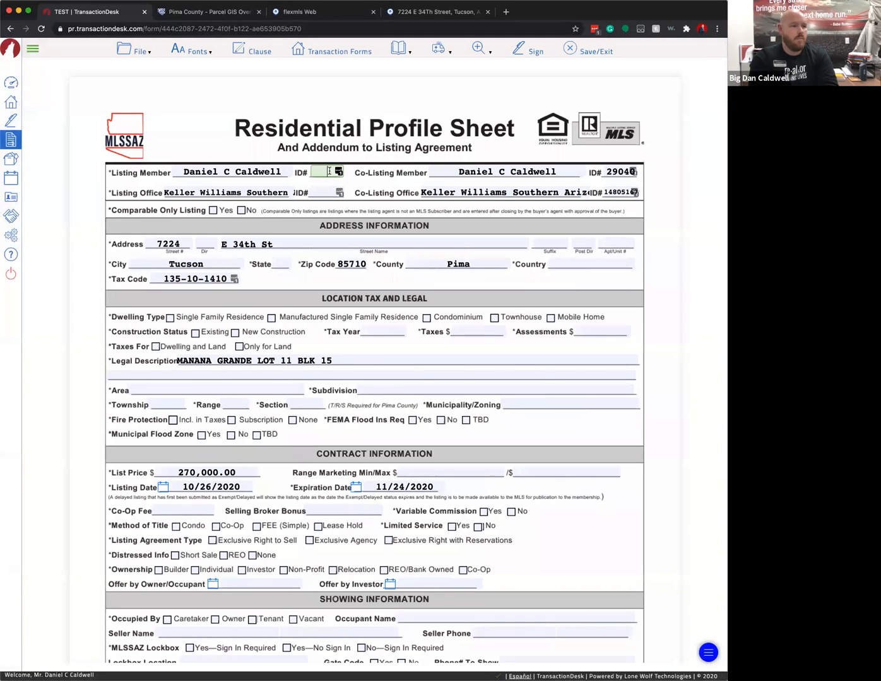
pyautogui.write('29040')
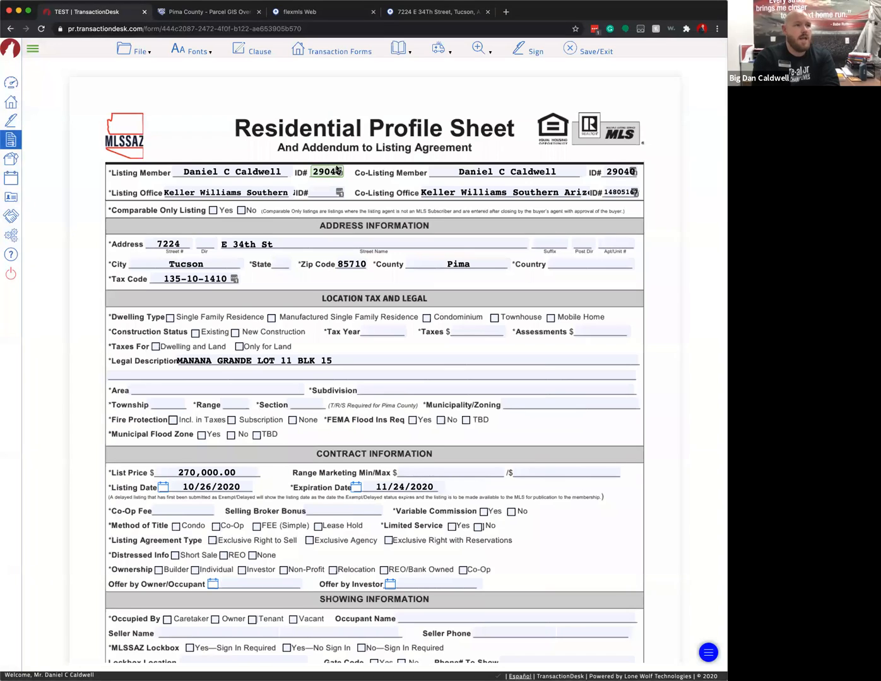
pyautogui.doubleClick(510, 171)
pyautogui.tripleClick(510, 172)
pyautogui.press('BackSpace')
pyautogui.press('Tab')
pyautogui.press('BackSpace')
pyautogui.tripleClick(534, 192)
pyautogui.press('BackSpace')
pyautogui.press('Tab')
pyautogui.press('BackSpace')
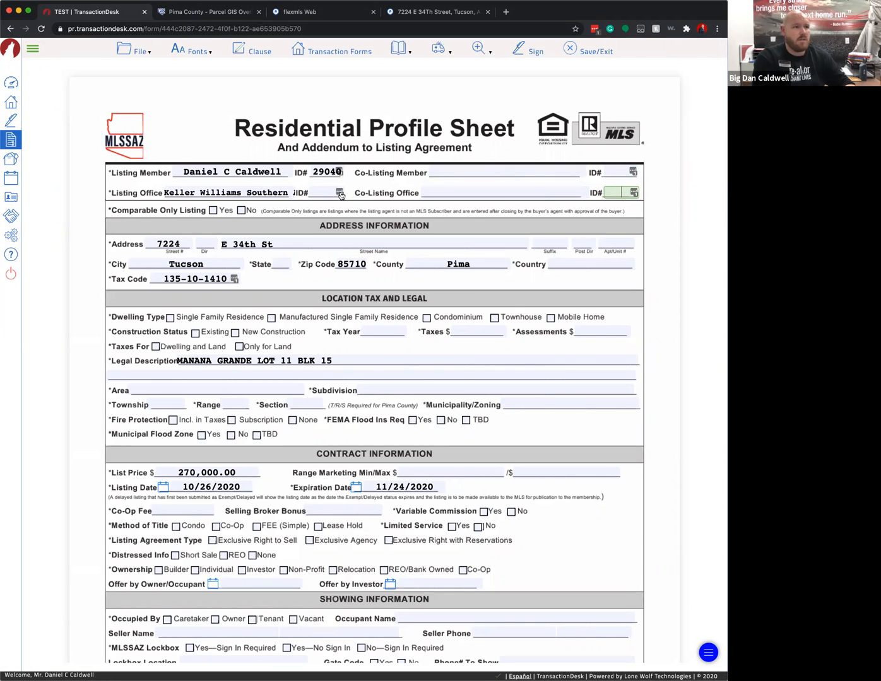
# - Enter 478306 as the Listing Office ID#
pyautogui.click(339, 194)
pyautogui.write('478306')
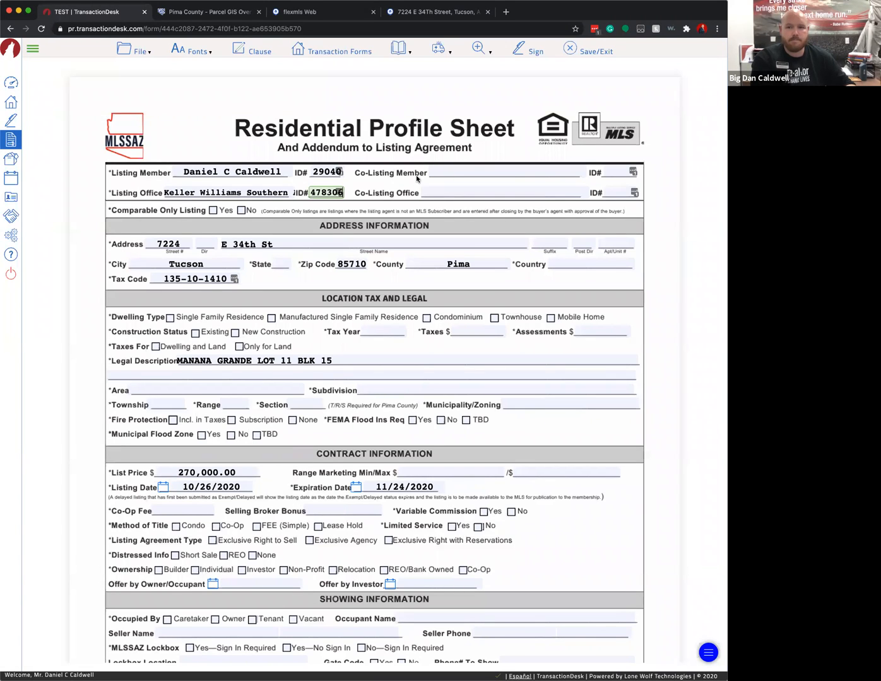
pyautogui.click(352, 197)
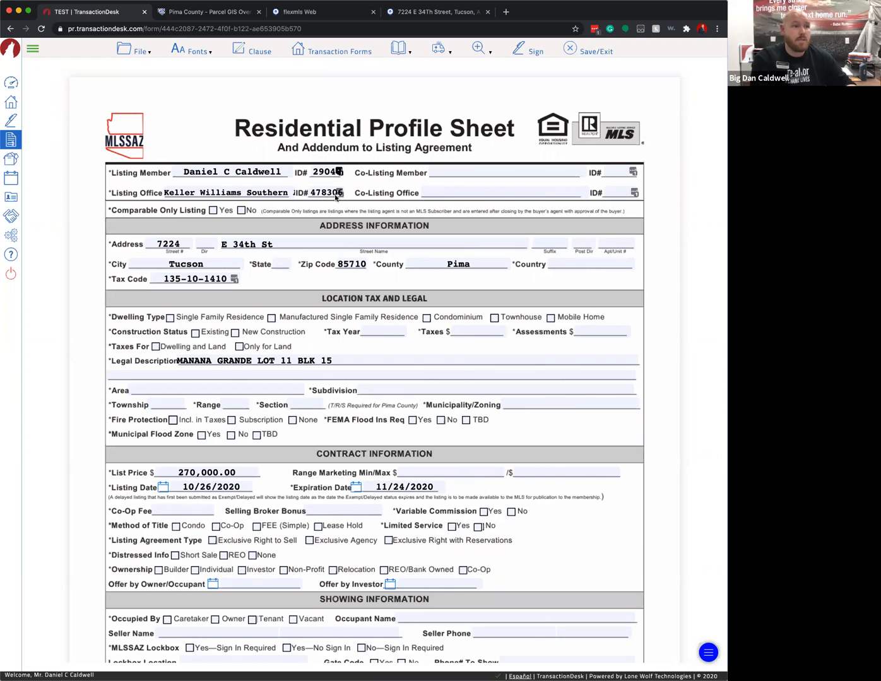
# - Set the address direction to E and remove the duplicate E from the street name
pyautogui.click(206, 244)
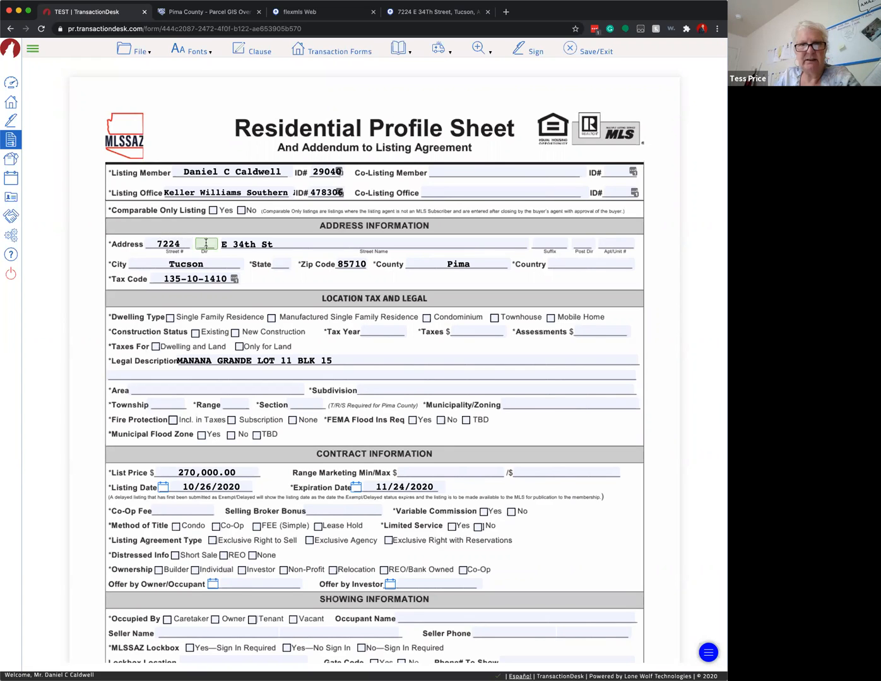
pyautogui.write('E')
pyautogui.doubleClick(224, 243)
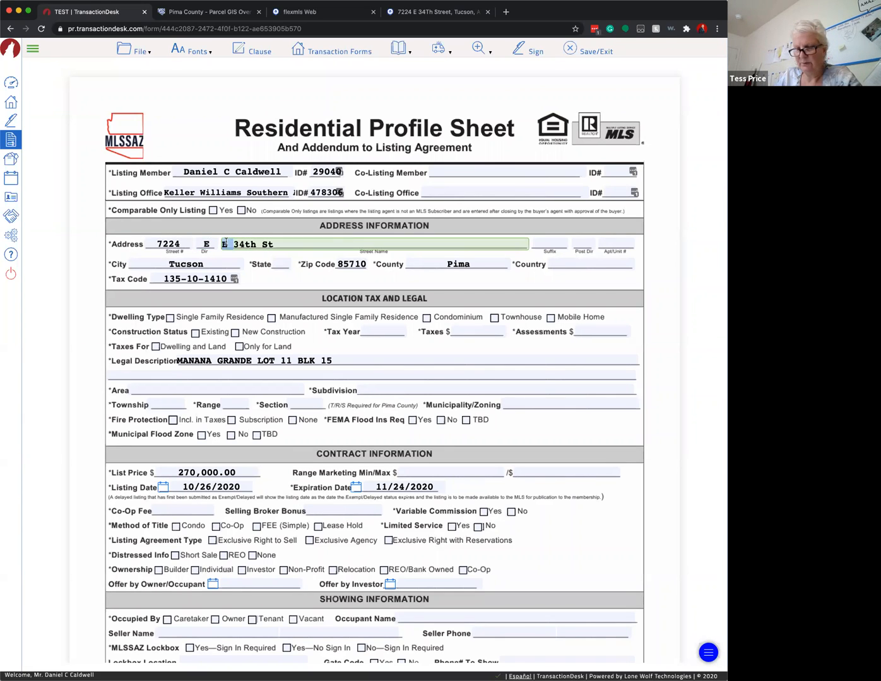
pyautogui.press('BackSpace')
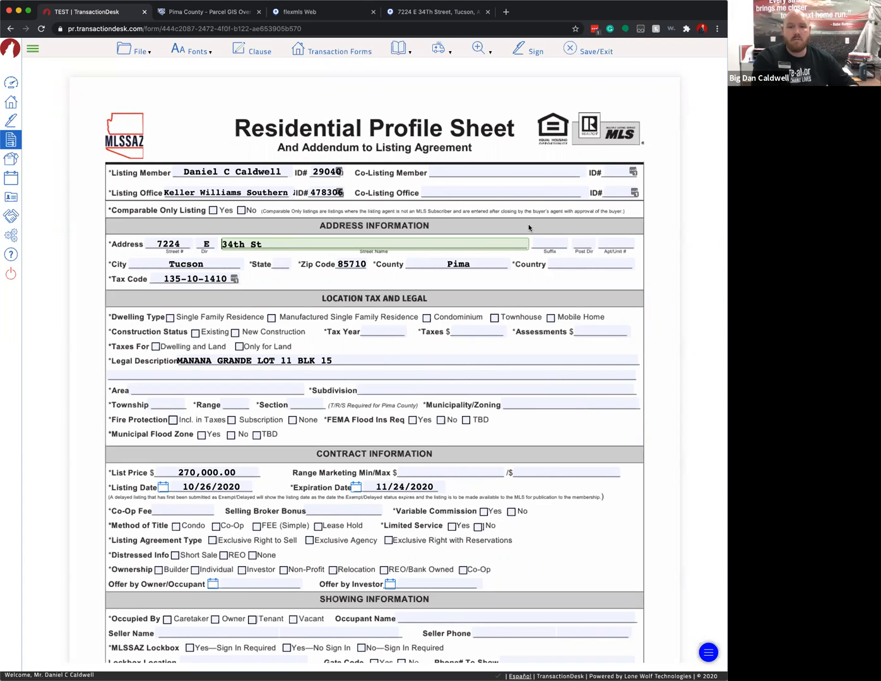
# - Enter USA in the Country field of the address section
pyautogui.doubleClick(330, 193)
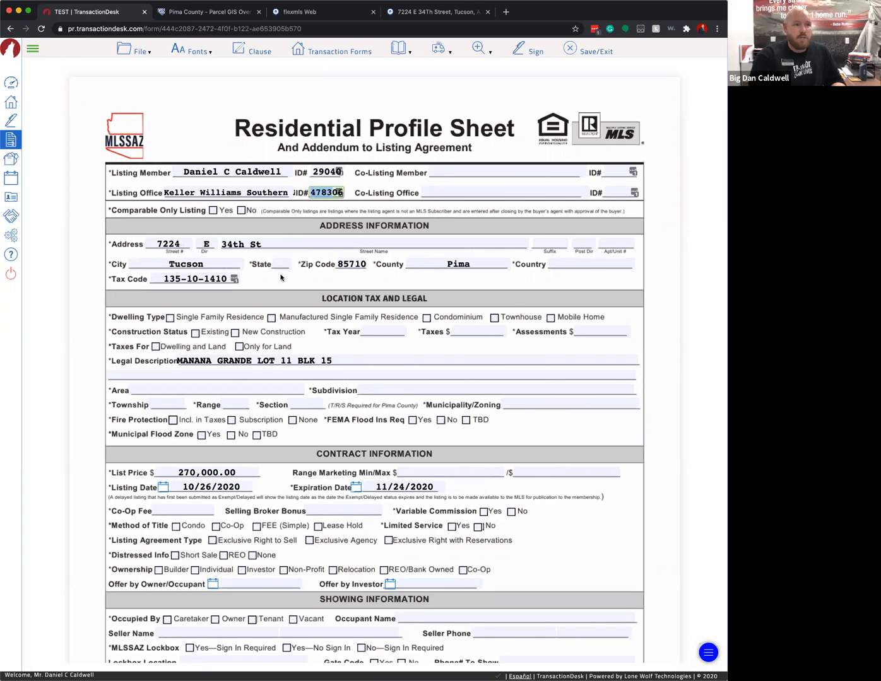
pyautogui.click(593, 264)
pyautogui.write('USA')
pyautogui.click(611, 289)
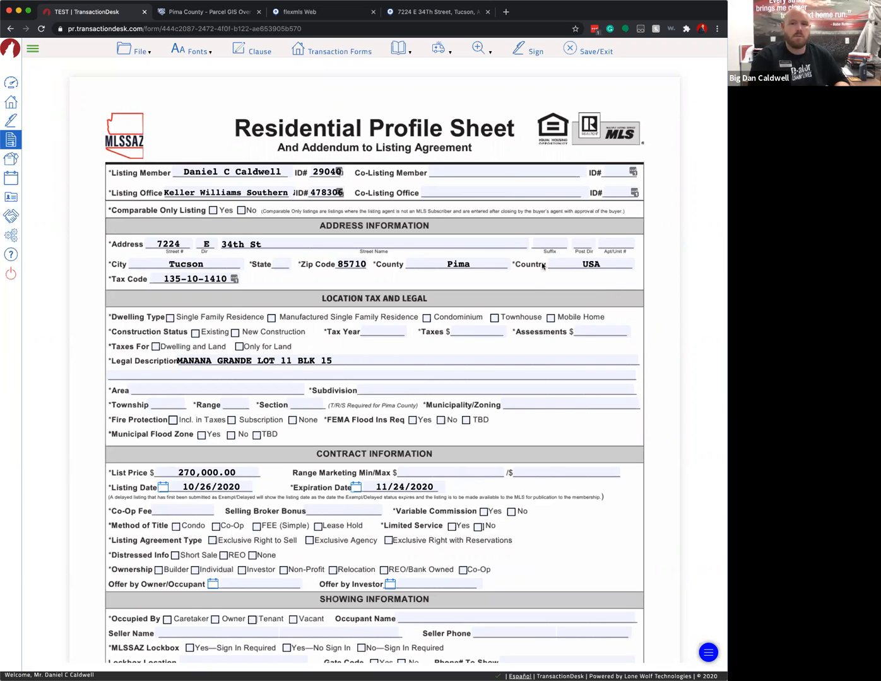
# - Set Dwelling Type to Single Family Residence and Construction Status to Existing
pyautogui.scroll(-3, 431, 335)
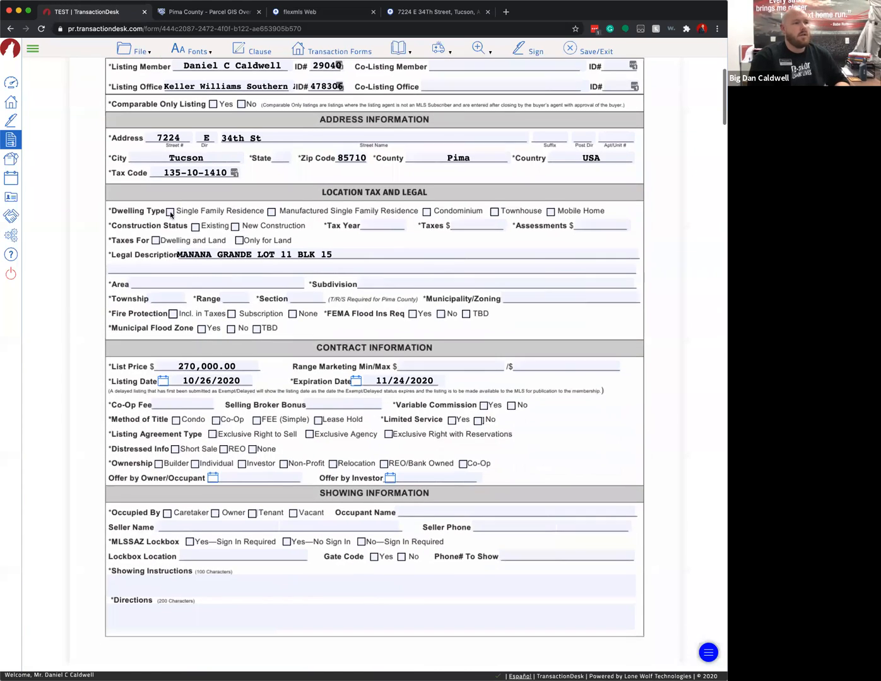
pyautogui.click(170, 212)
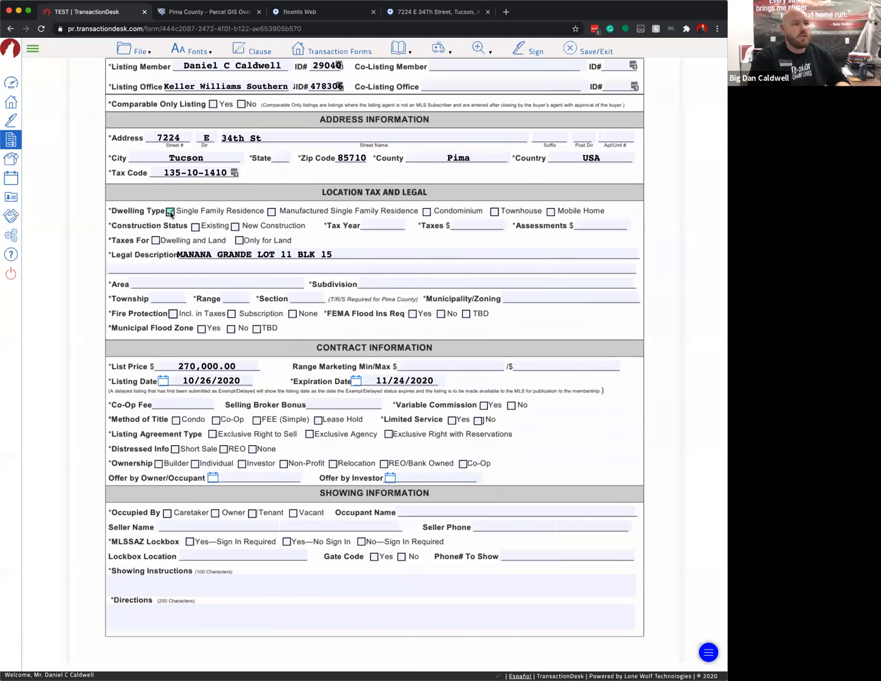
pyautogui.click(271, 212)
pyautogui.click(170, 212)
pyautogui.click(194, 227)
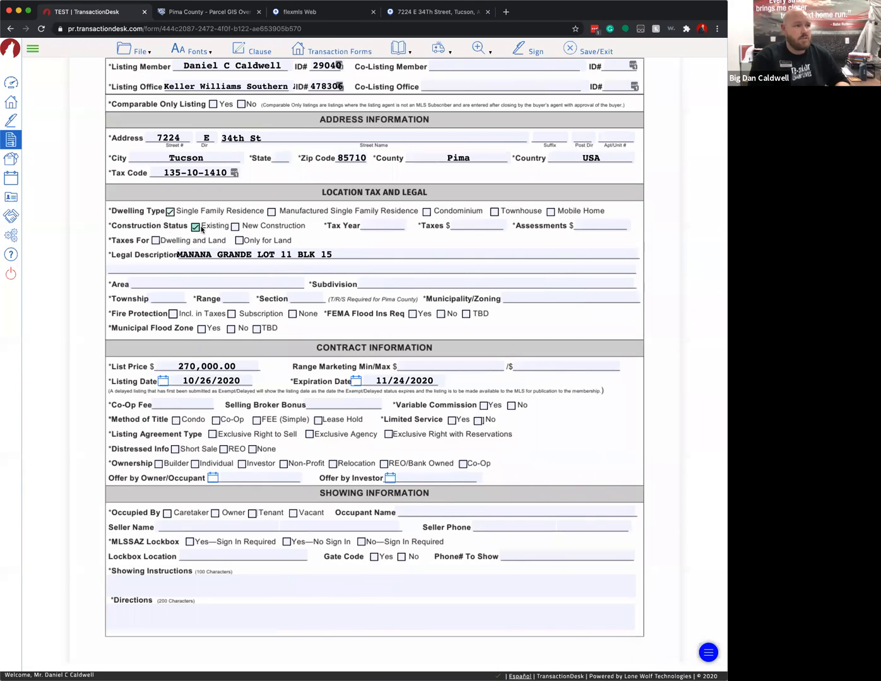
pyautogui.click(396, 232)
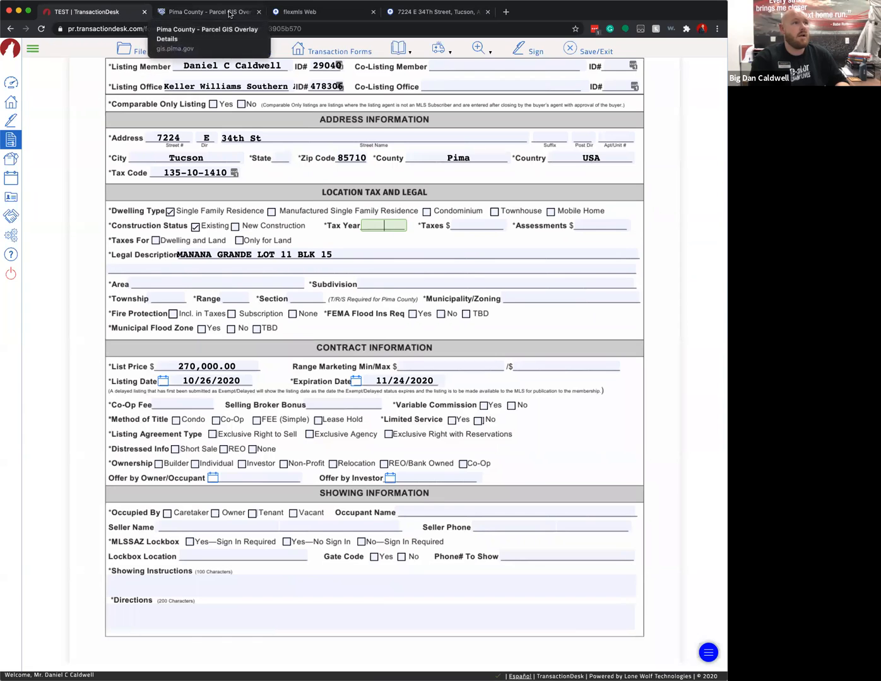
pyautogui.click(375, 15)
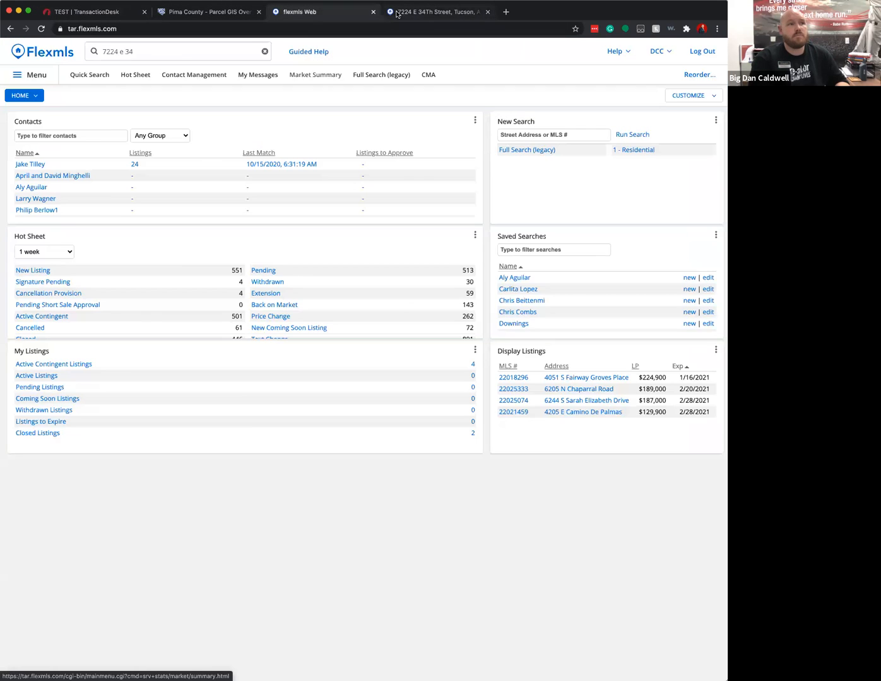
pyautogui.click(498, 12)
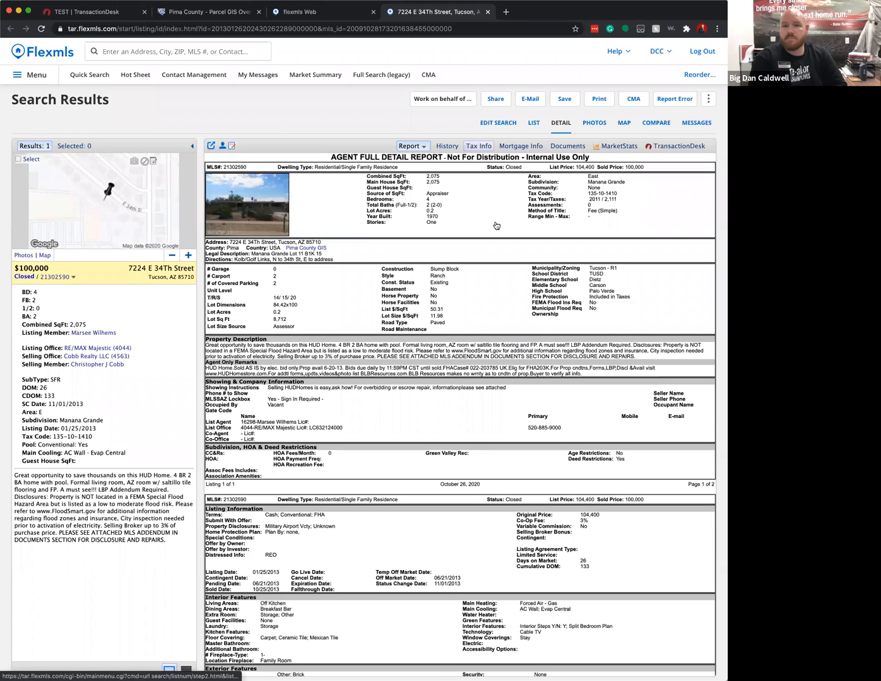
pyautogui.click(475, 148)
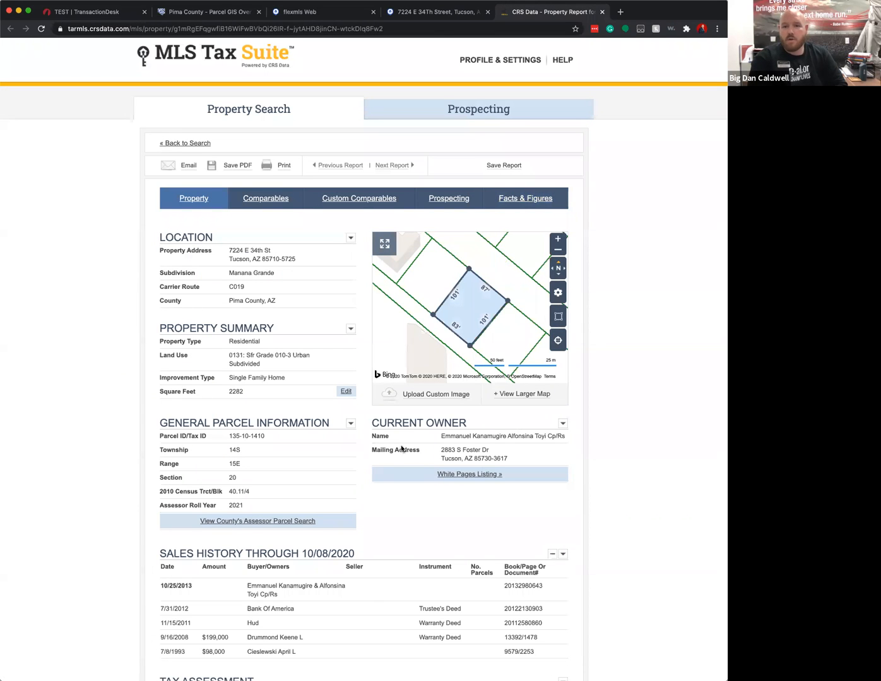
# - Scroll the Tax Suite report and check the parcel ID 135-10-1410
pyautogui.scroll(-2, 456, 312)
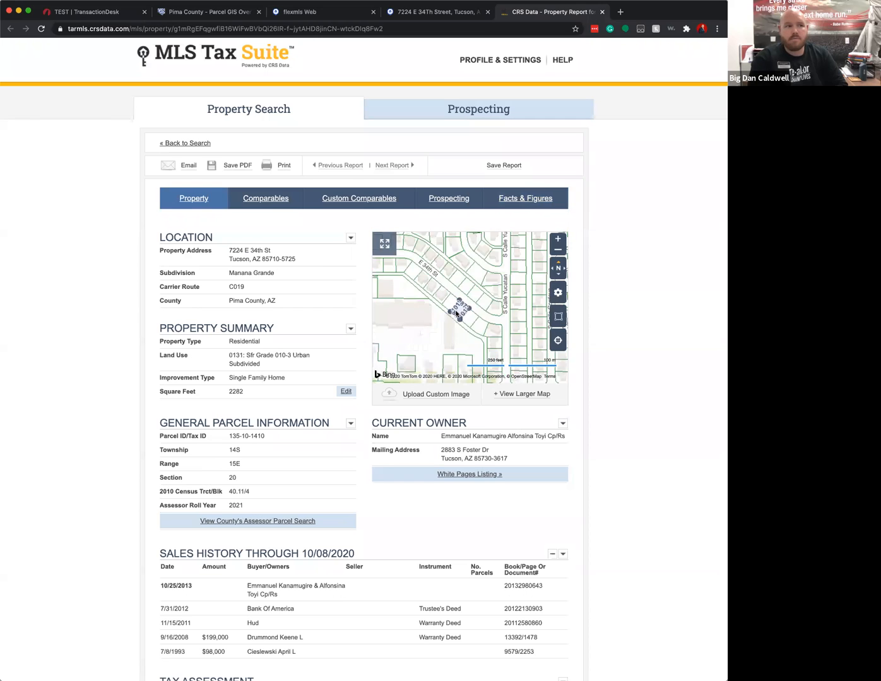
pyautogui.scroll(4, 491, 315)
pyautogui.scroll(-3, 475, 305)
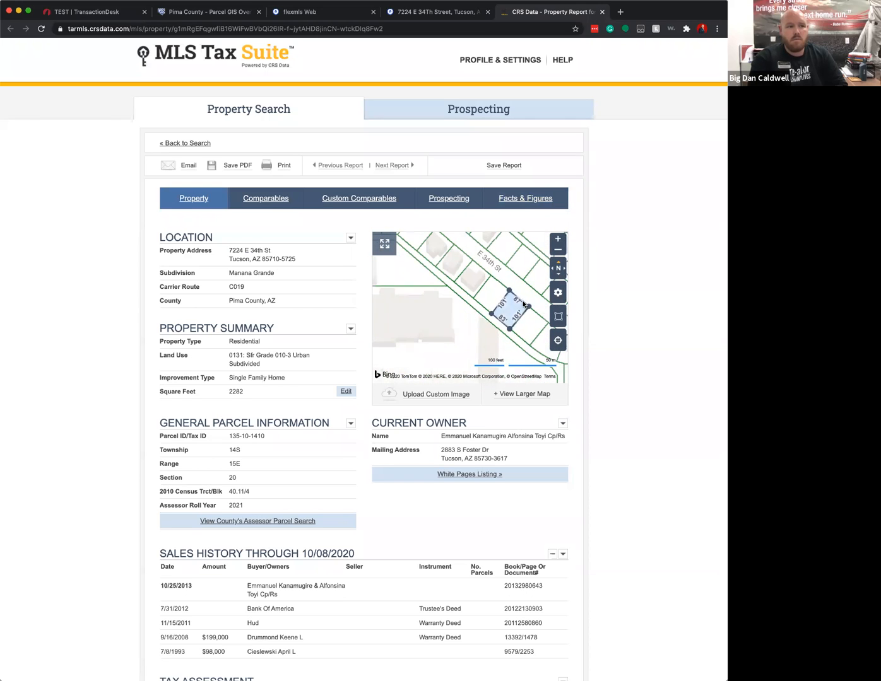
pyautogui.scroll(2, 475, 304)
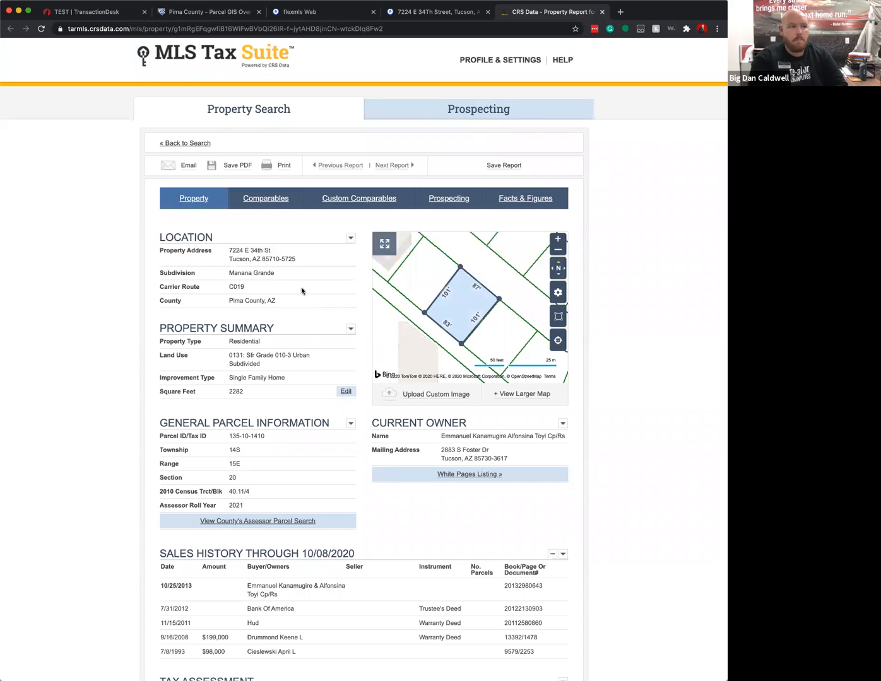
pyautogui.scroll(-2, 279, 377)
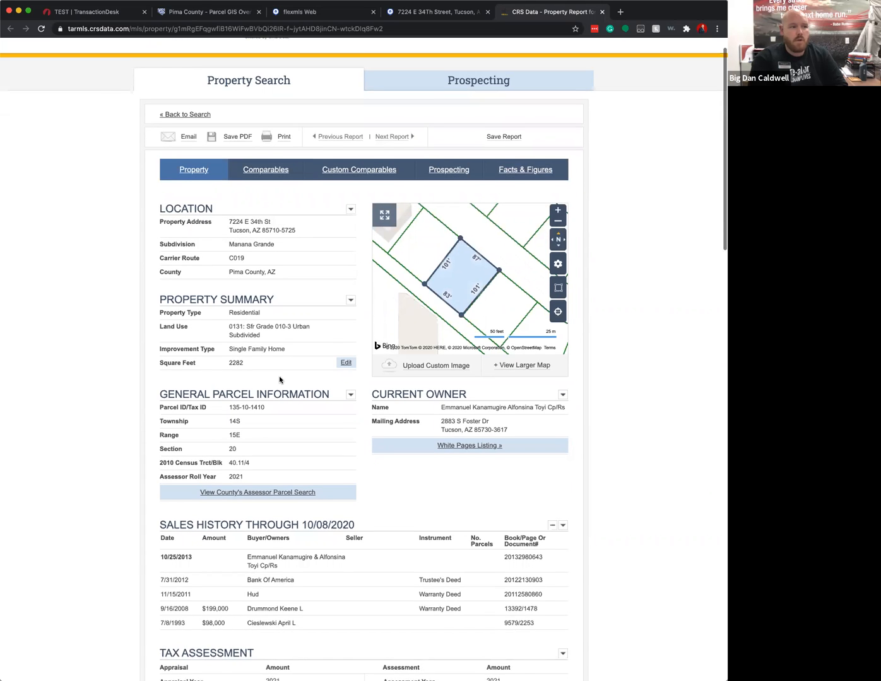
pyautogui.moveTo(164, 397); pyautogui.dragTo(258, 398)
pyautogui.click(267, 415)
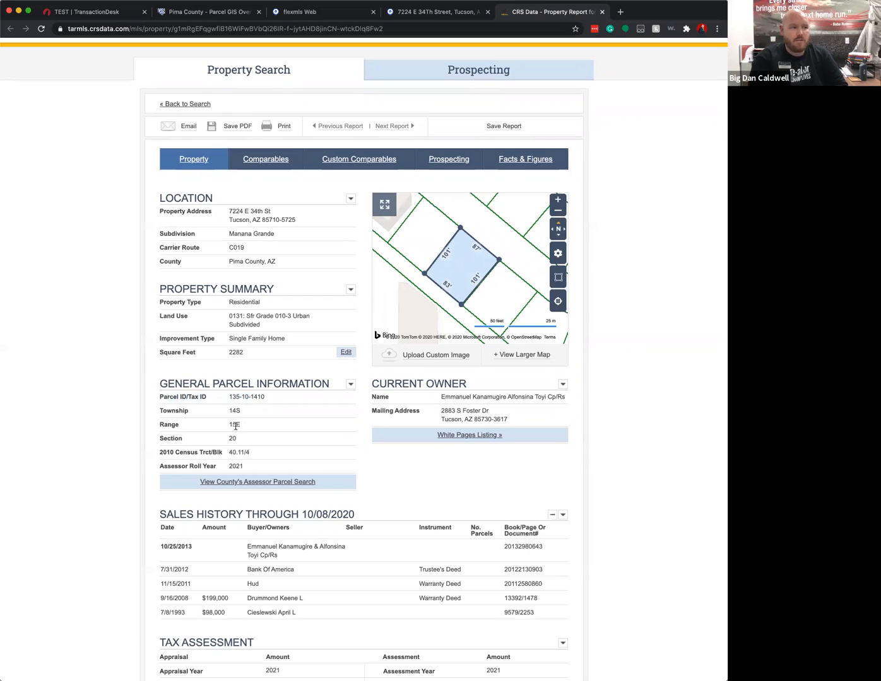
# - Review the 2021 appraisal year and its $193,359 total tax appraisal
pyautogui.scroll(-2, 303, 434)
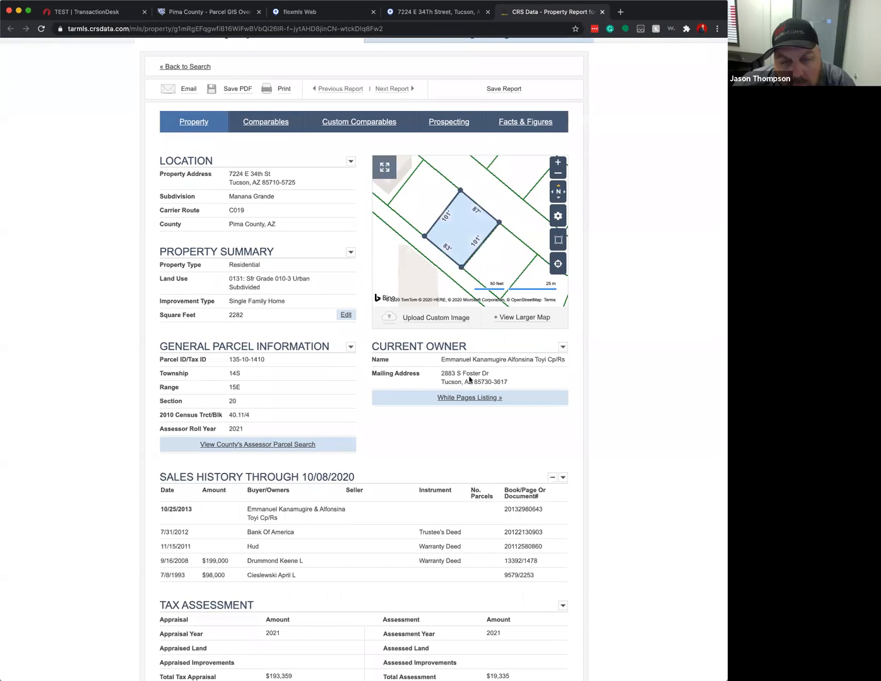
pyautogui.scroll(-2, 329, 367)
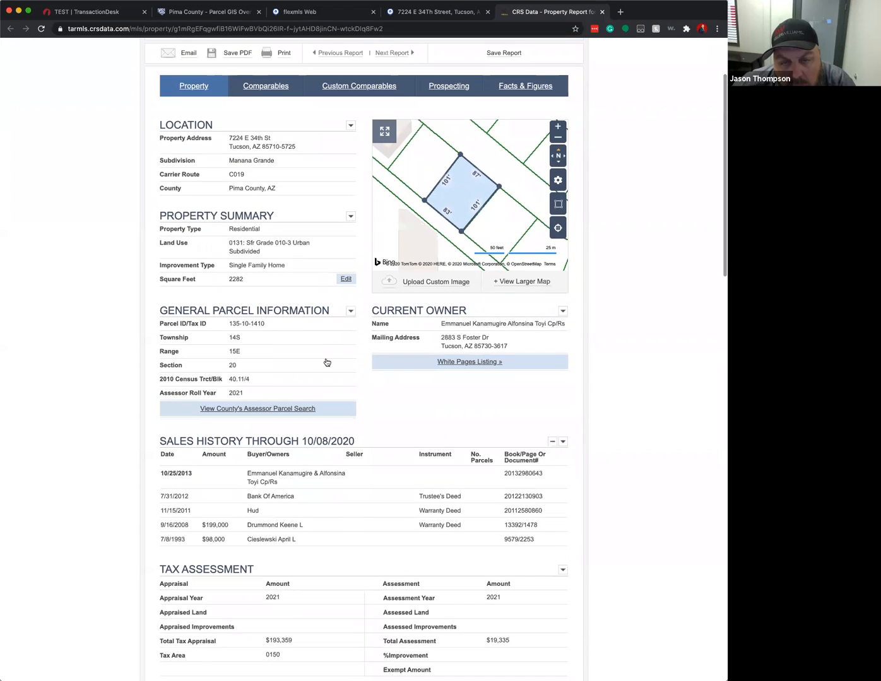
pyautogui.scroll(-3, 326, 363)
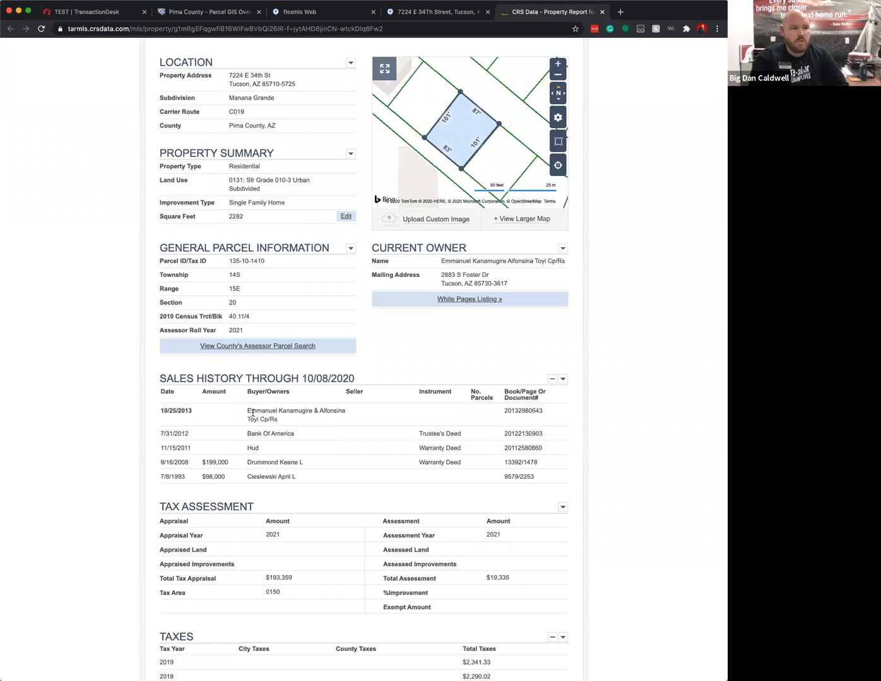
pyautogui.scroll(-4, 340, 446)
pyautogui.doubleClick(272, 462)
pyautogui.doubleClick(292, 507)
pyautogui.click(422, 489)
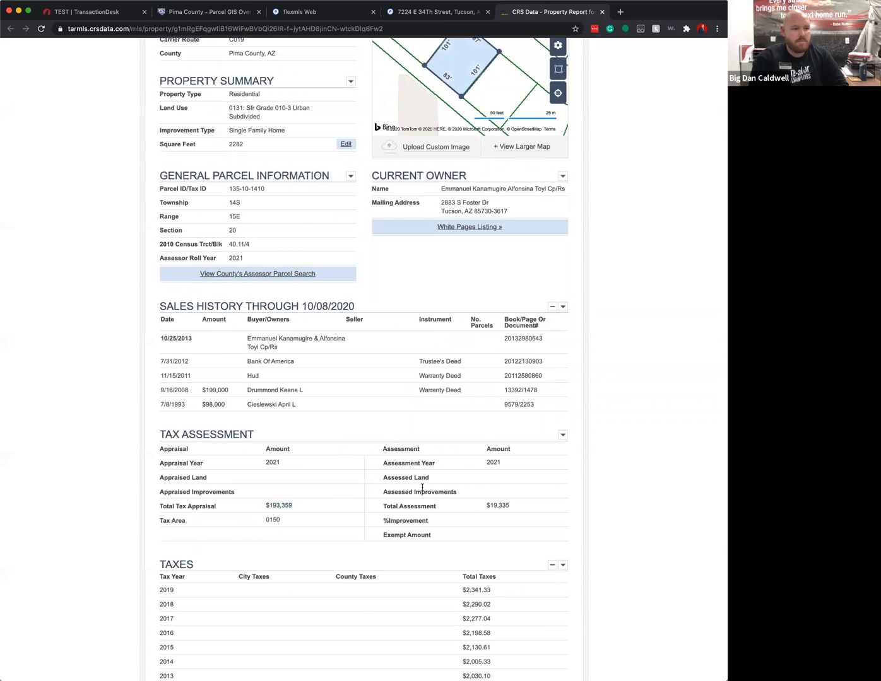
# - Copy the 2019 total taxes of $2,341.33 and paste it into the profile sheet
pyautogui.scroll(-5, 422, 488)
pyautogui.moveTo(390, 500); pyautogui.dragTo(149, 498)
pyautogui.click(384, 494)
pyautogui.moveTo(487, 492); pyautogui.dragTo(436, 493)
pyautogui.press('super+c')
pyautogui.click(436, 493)
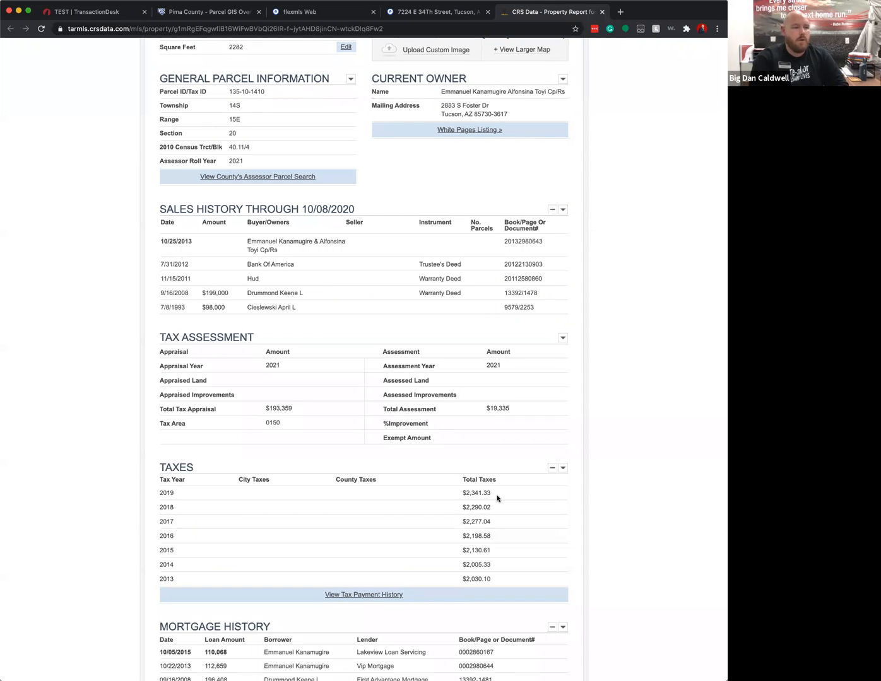
pyautogui.moveTo(462, 493); pyautogui.dragTo(495, 491)
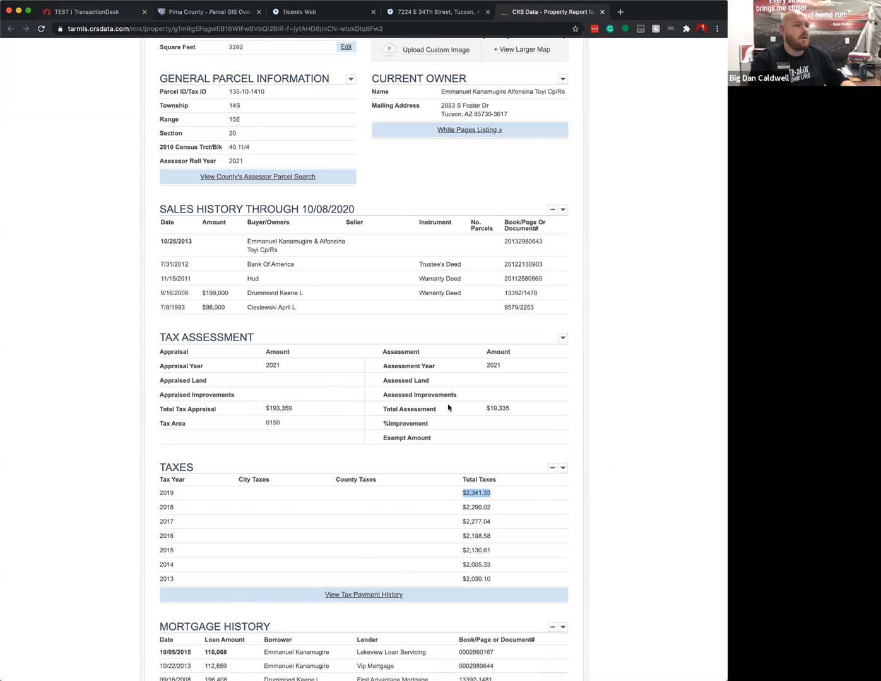
pyautogui.press('super+v')
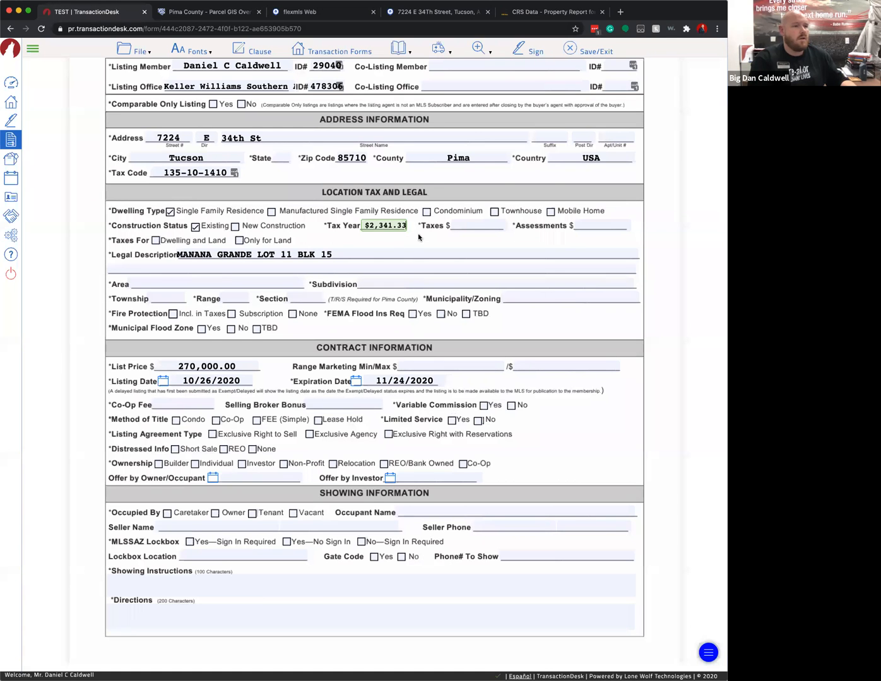
# - Replace the Tax Year value with 2019 and enter 0 for Assessments
pyautogui.click(464, 225)
pyautogui.click(369, 225)
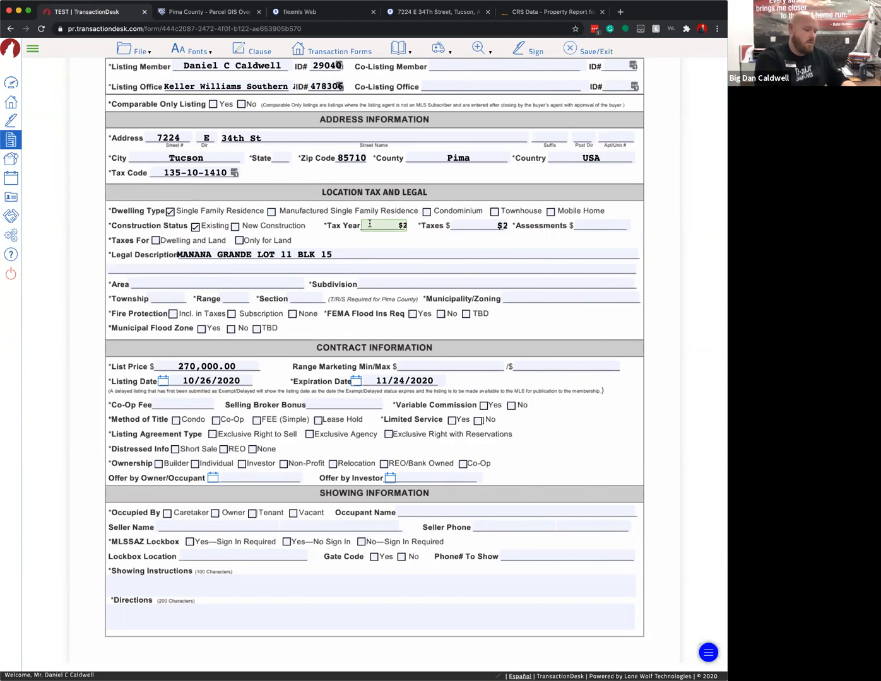
pyautogui.press('Delete')
pyautogui.press('Delete')
pyautogui.press('Delete')
pyautogui.press('Delete')
pyautogui.press('Delete')
pyautogui.press('Delete')
pyautogui.press('Delete')
pyautogui.press('Delete')
pyautogui.write('2019')
pyautogui.click(628, 220)
pyautogui.write('0')
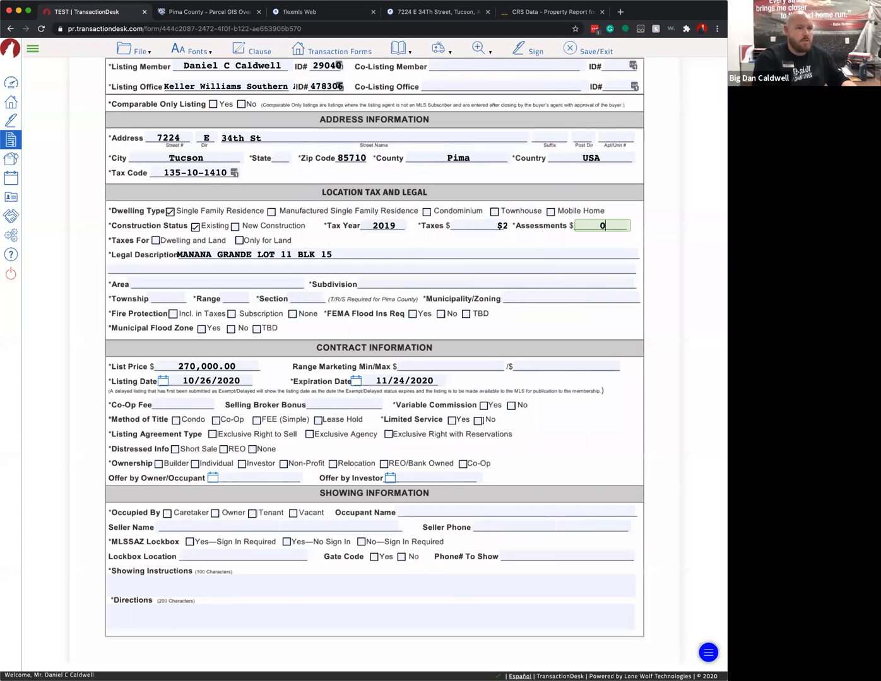
# - Fill the Area field with East, replacing the earlier Central and Easy entries
pyautogui.click(185, 283)
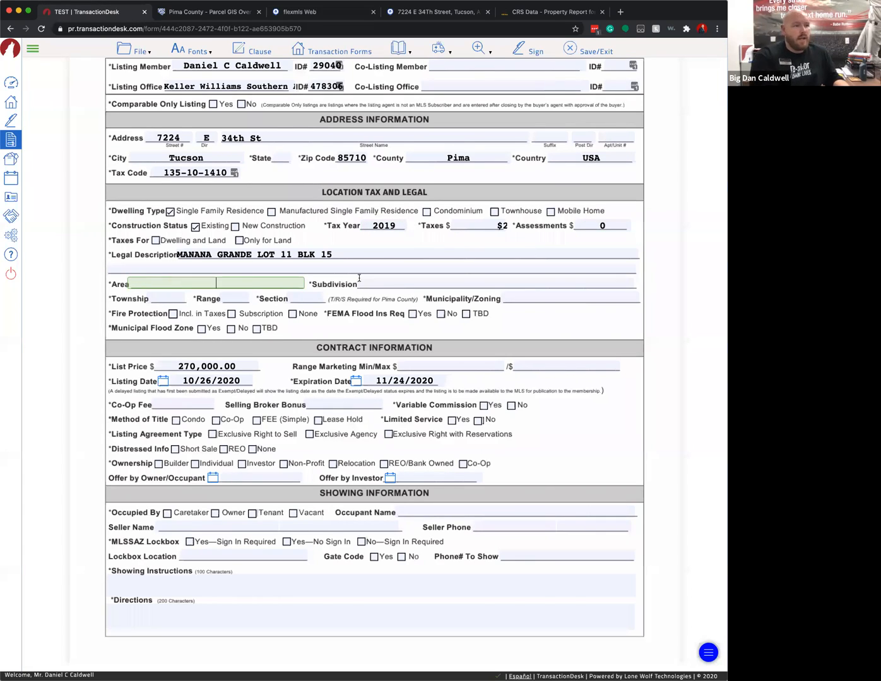
pyautogui.write('C')
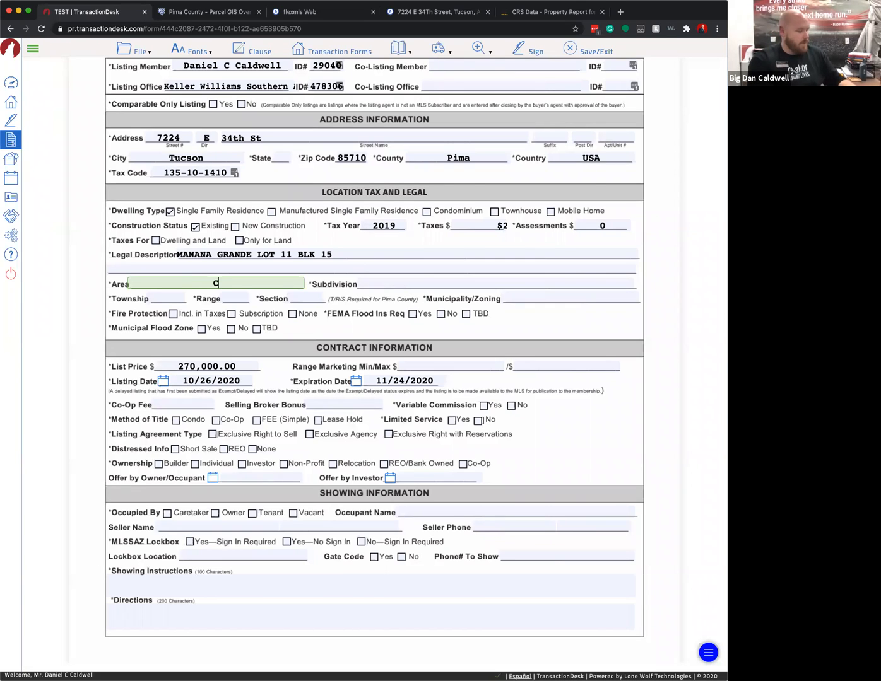
pyautogui.write('entral')
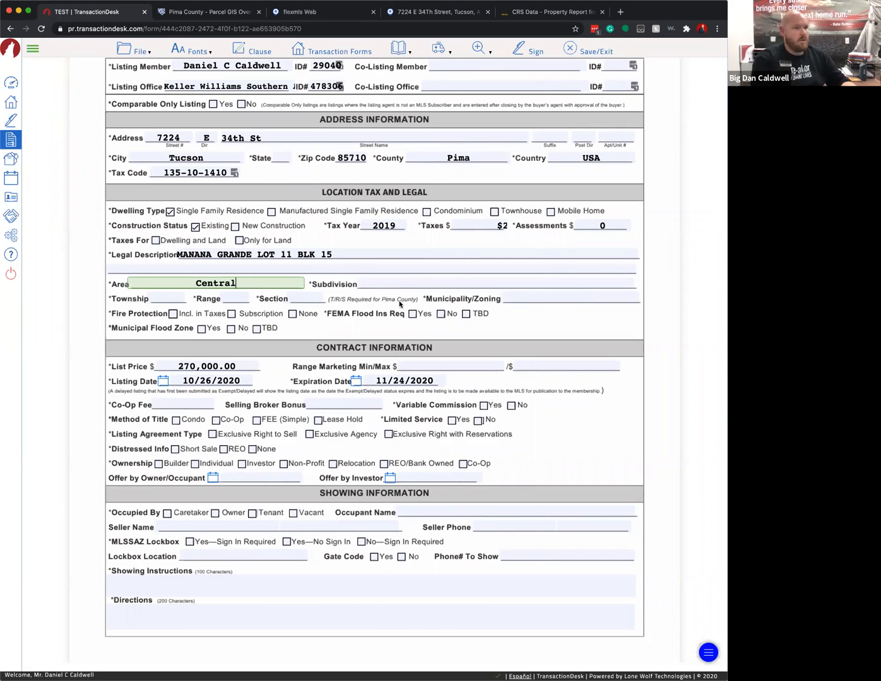
pyautogui.press('super+a')
pyautogui.write('Easy')
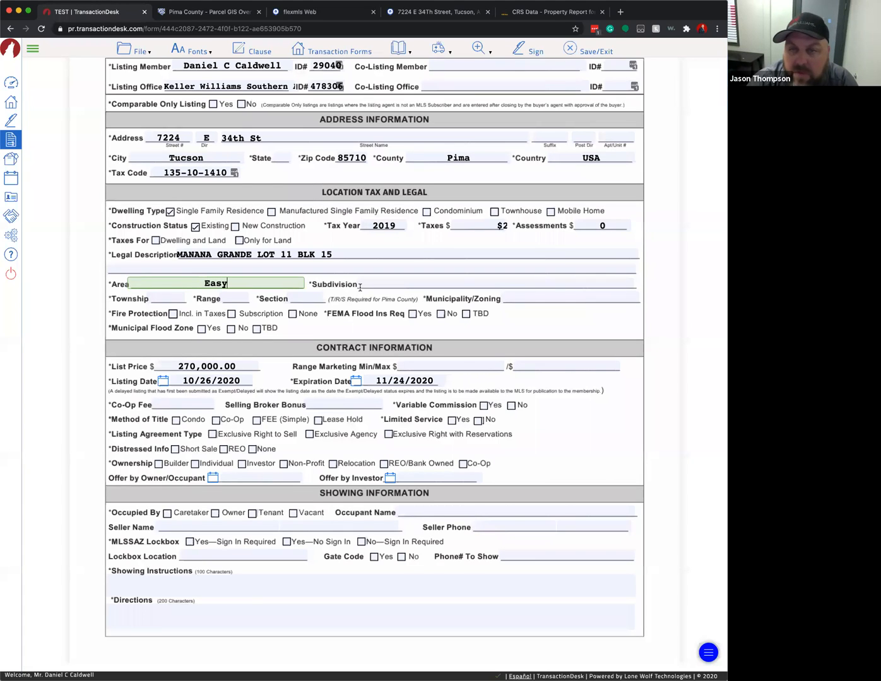
pyautogui.press('BackSpace')
pyautogui.write('t')
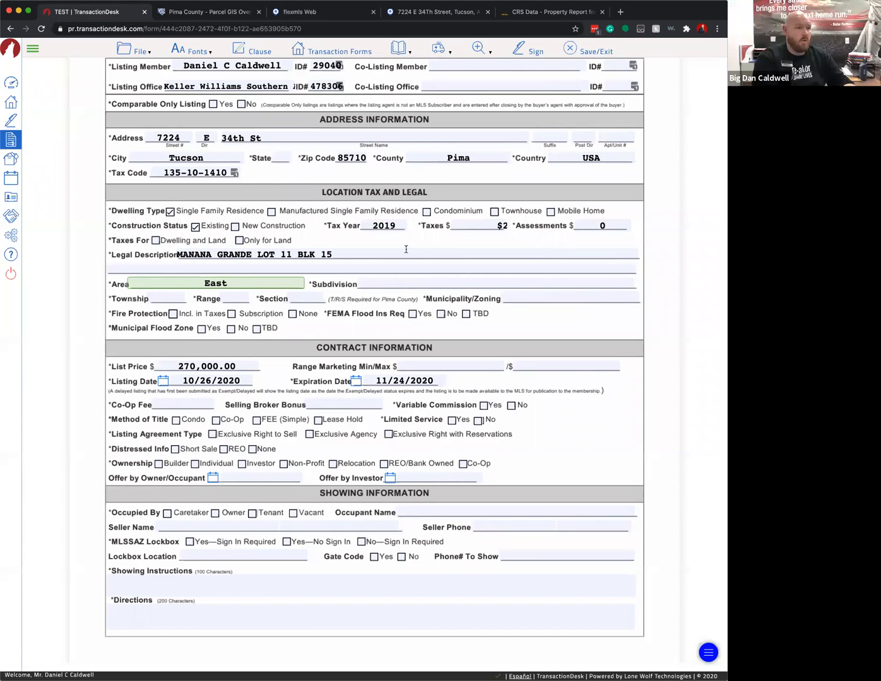
pyautogui.click(427, 16)
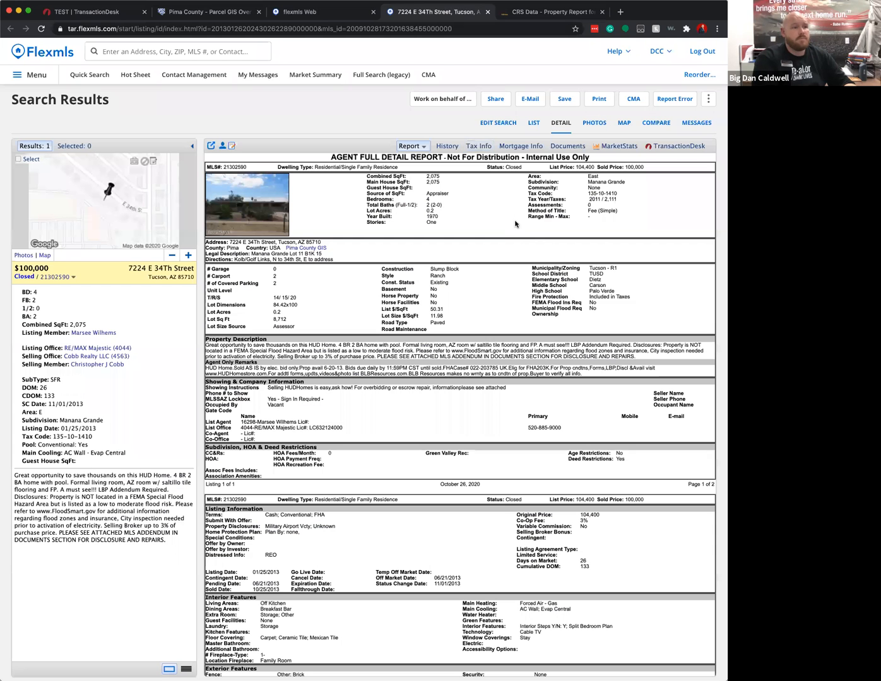
pyautogui.doubleClick(595, 177)
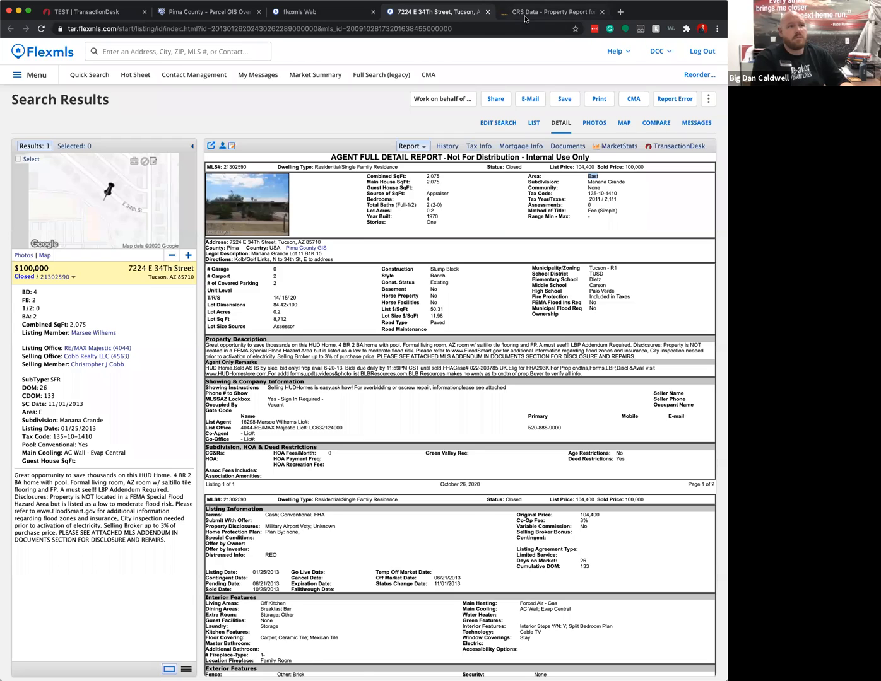
pyautogui.click(524, 17)
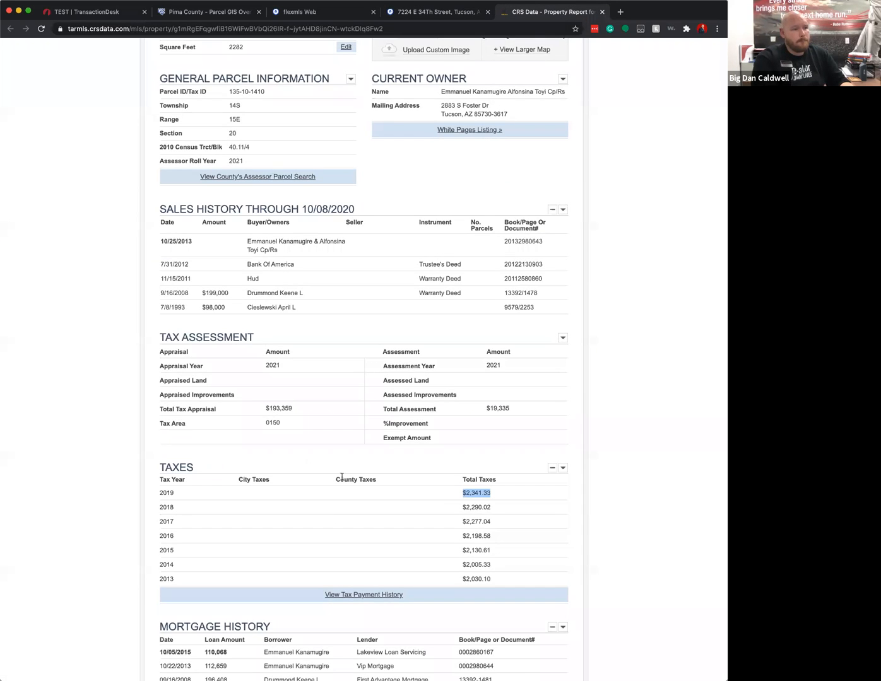
pyautogui.scroll(-3, 348, 477)
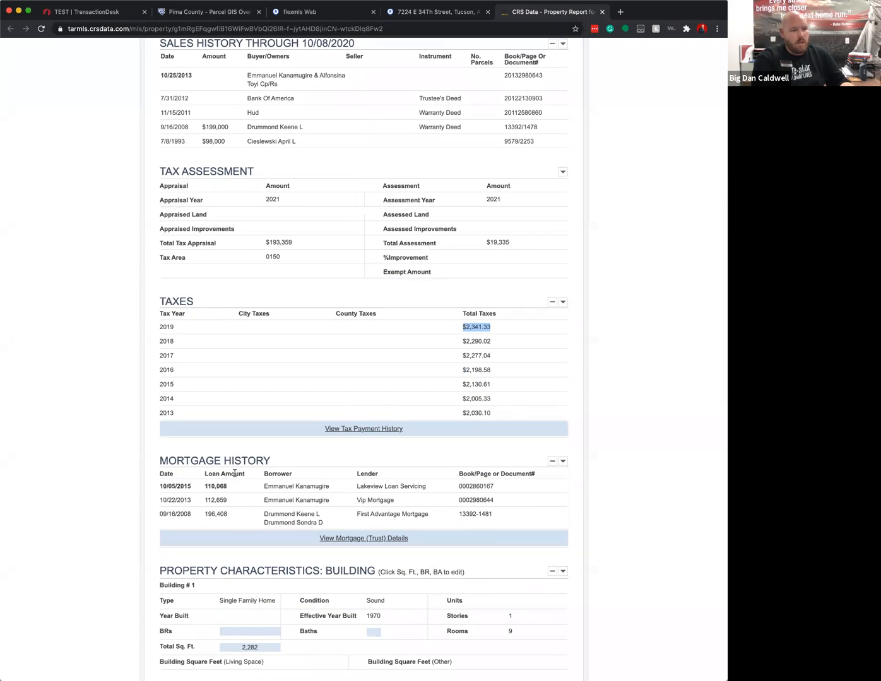
pyautogui.scroll(-2, 265, 467)
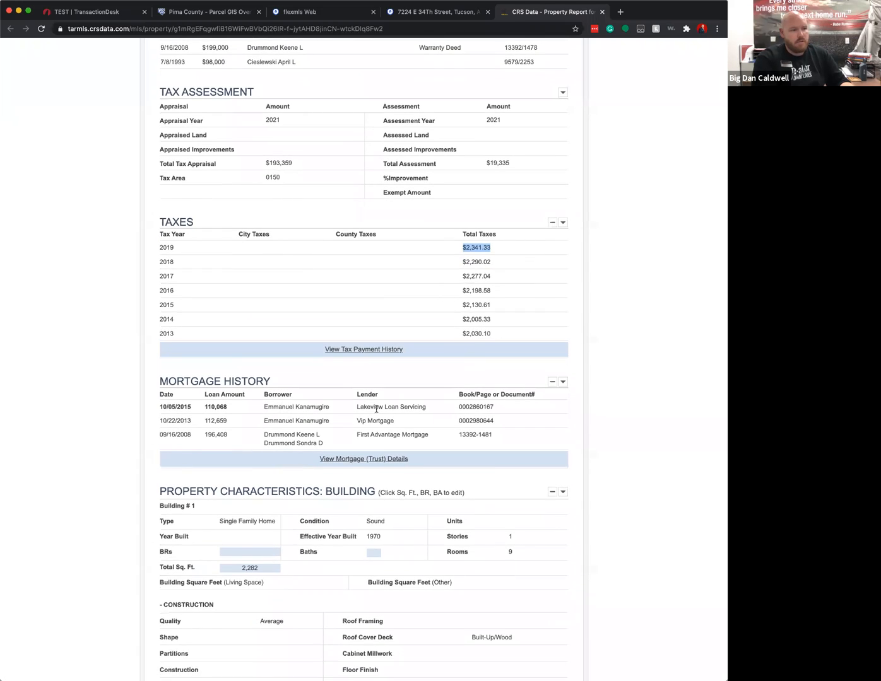
pyautogui.scroll(-5, 375, 407)
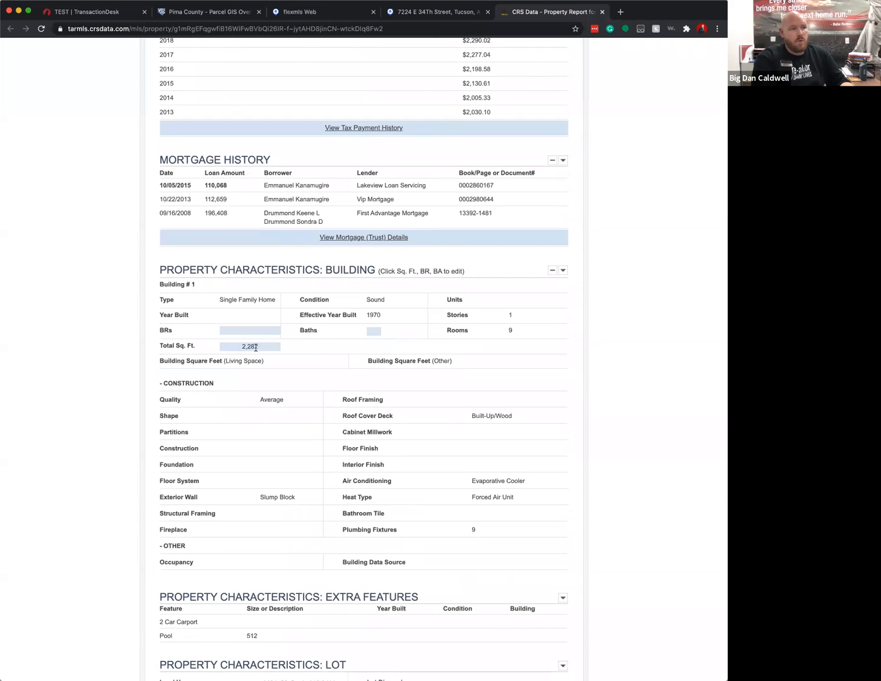
pyautogui.click(239, 346)
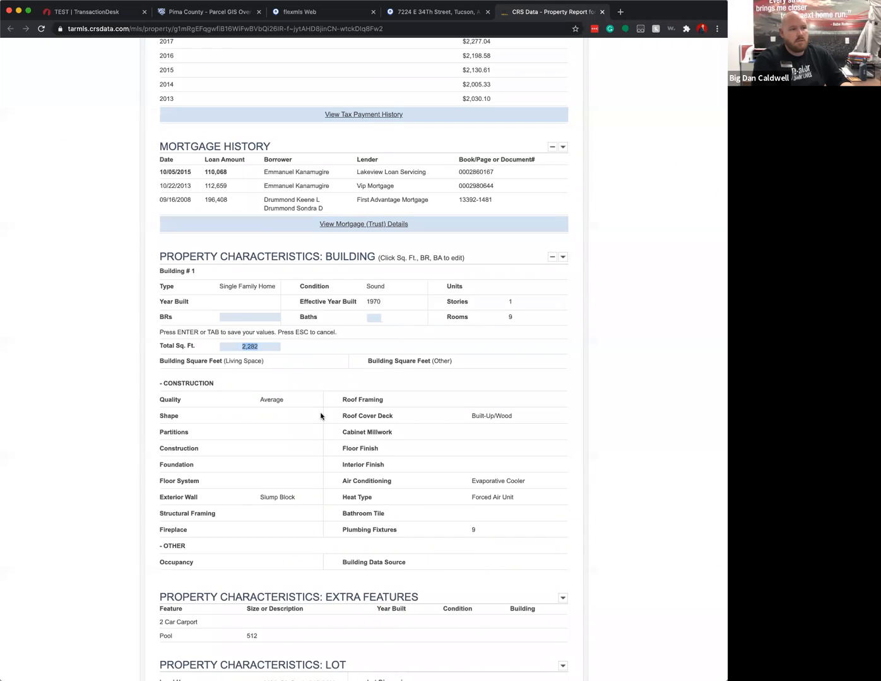
pyautogui.click(514, 323)
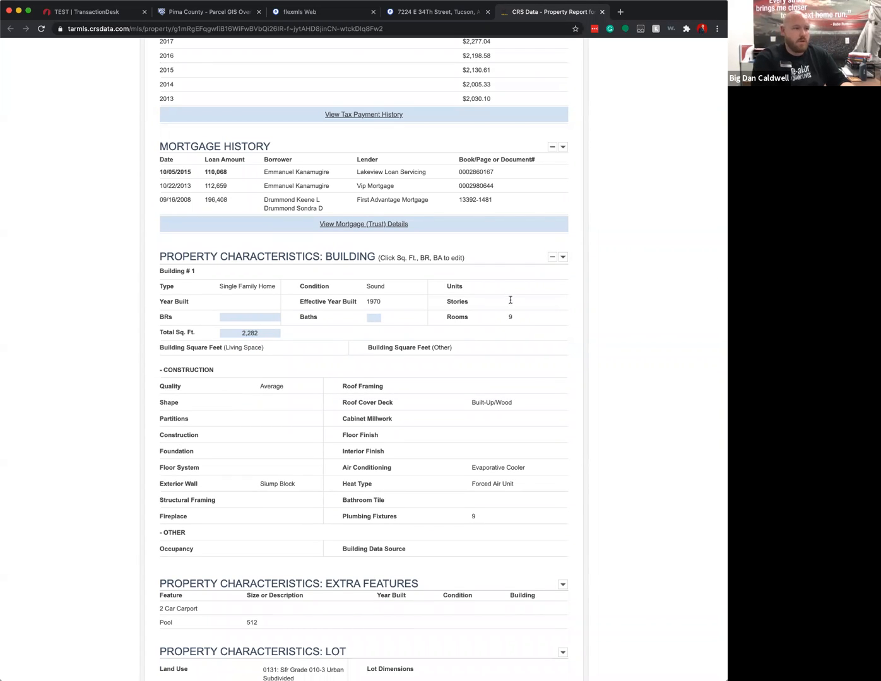
pyautogui.scroll(-3, 247, 568)
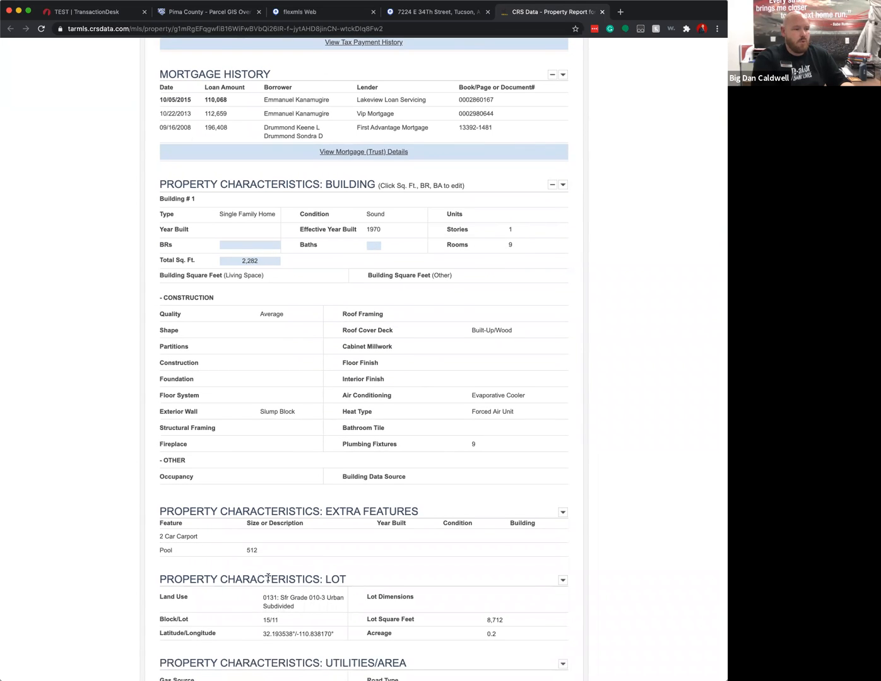
pyautogui.scroll(-3, 269, 578)
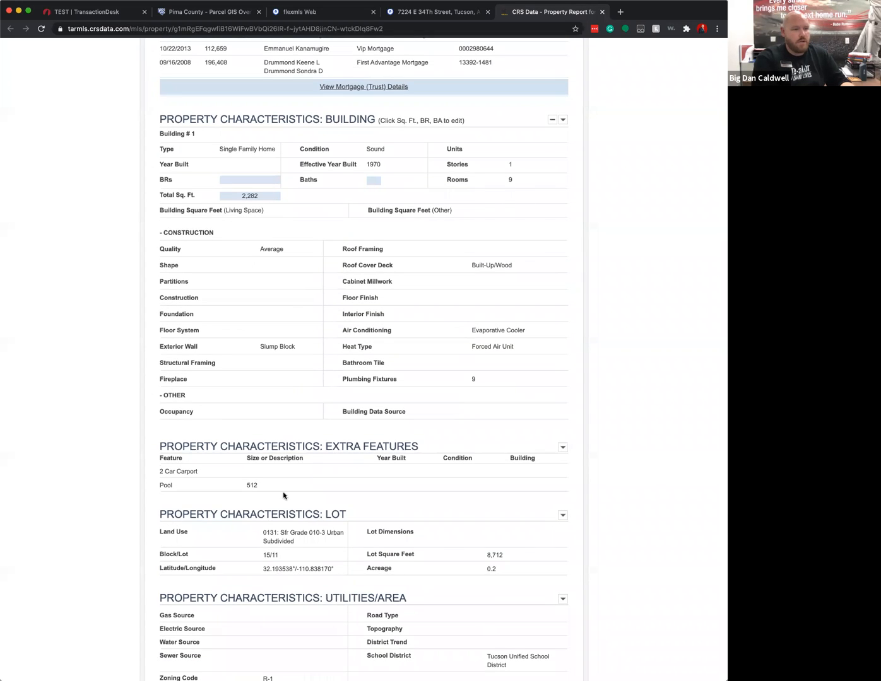
pyautogui.scroll(-7, 283, 491)
pyautogui.moveTo(501, 412); pyautogui.dragTo(483, 410)
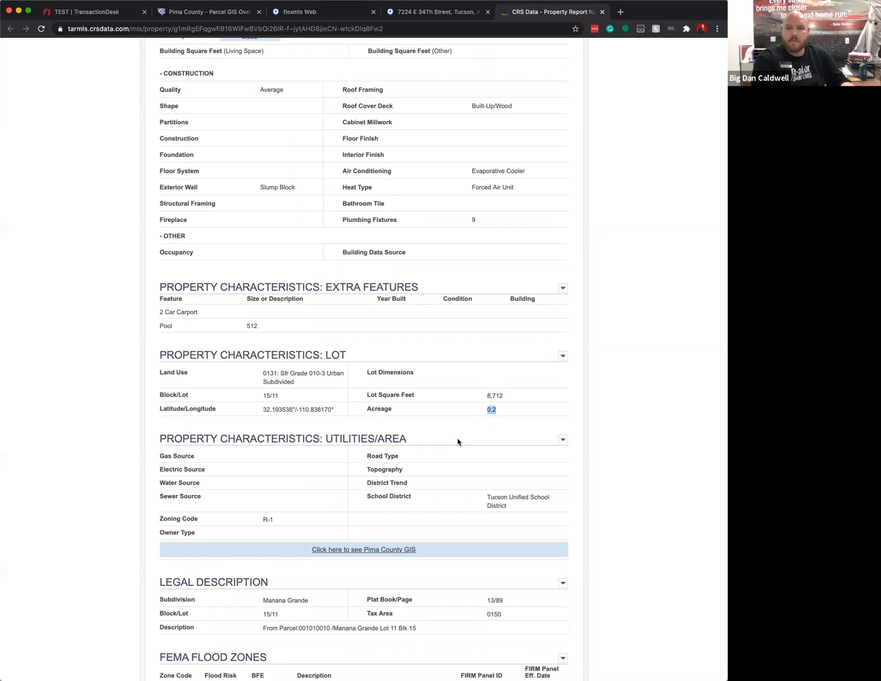
pyautogui.scroll(20, 456, 436)
pyautogui.scroll(13, 419, 234)
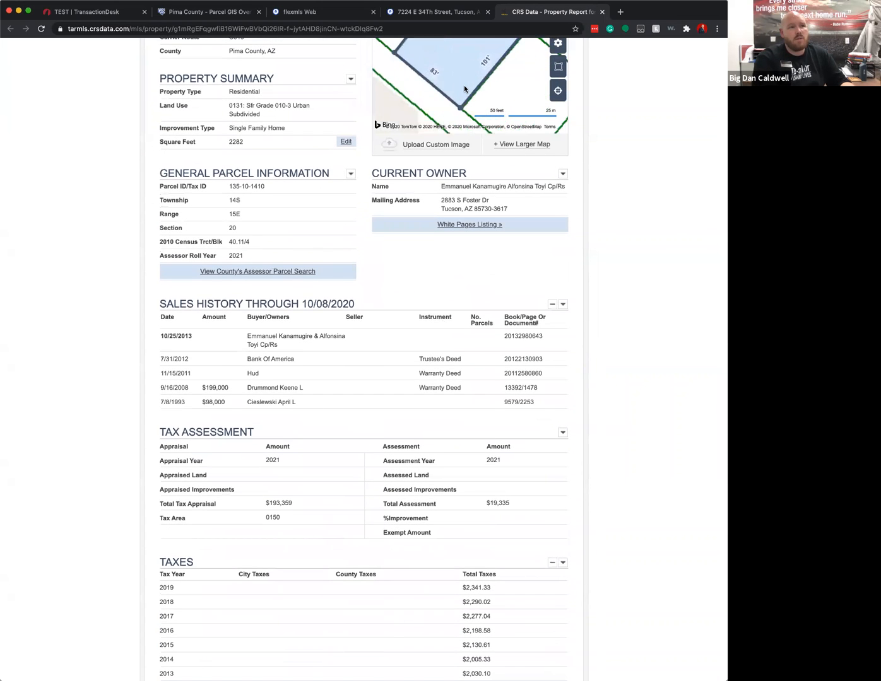
pyautogui.moveTo(462, 72); pyautogui.dragTo(474, 121)
pyautogui.moveTo(558, 72)
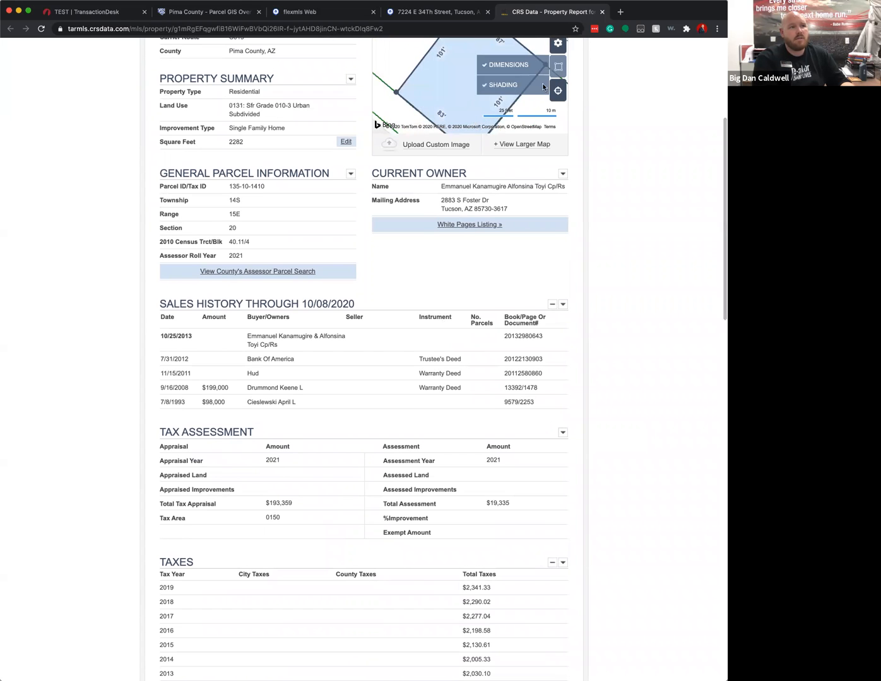
pyautogui.scroll(7, 631, 253)
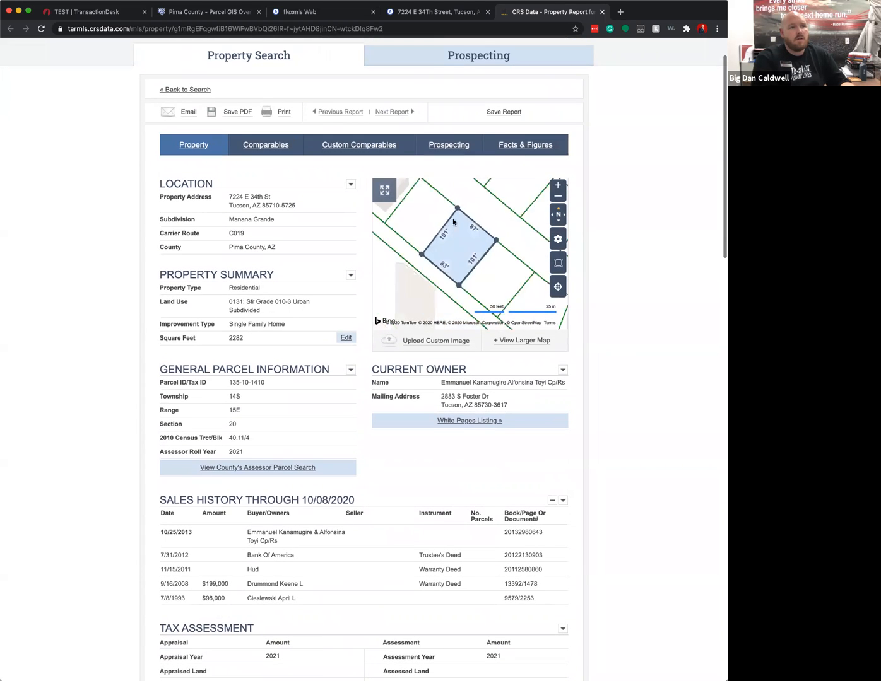
pyautogui.scroll(-2, 453, 221)
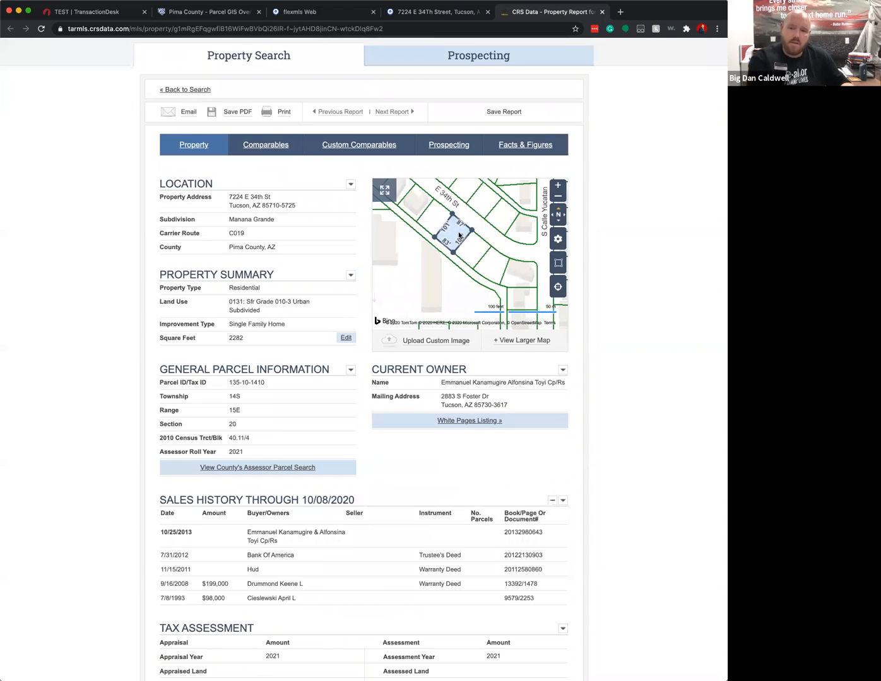
pyautogui.scroll(2, 455, 236)
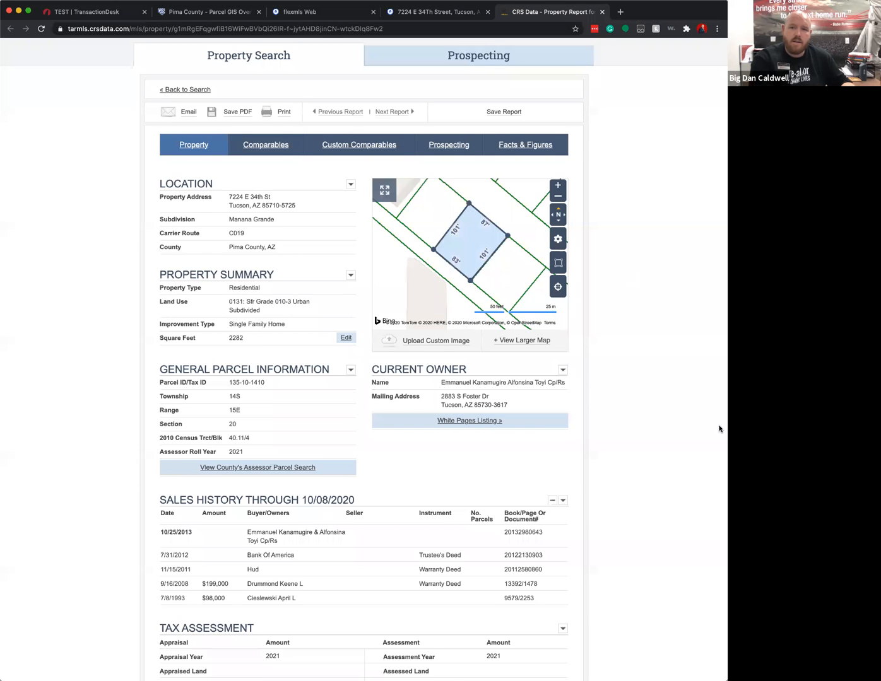
pyautogui.scroll(-1, 719, 428)
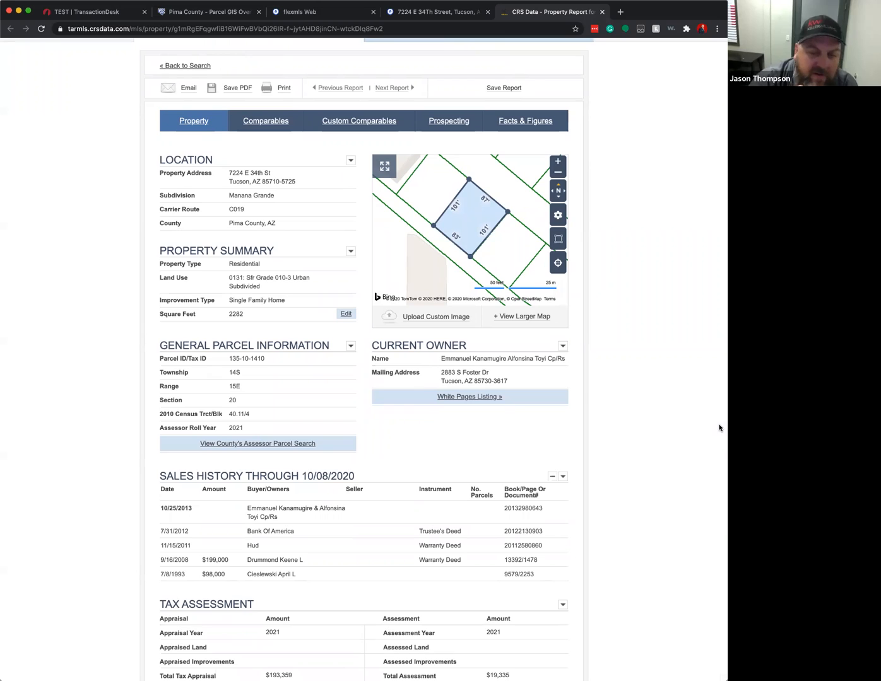
pyautogui.scroll(-1, 717, 442)
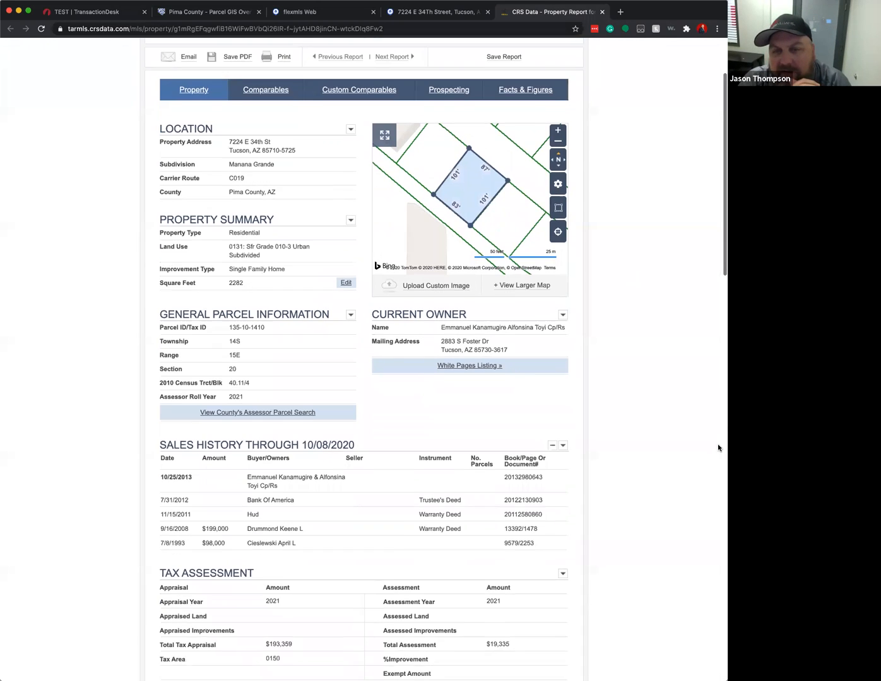
pyautogui.scroll(-1, 717, 448)
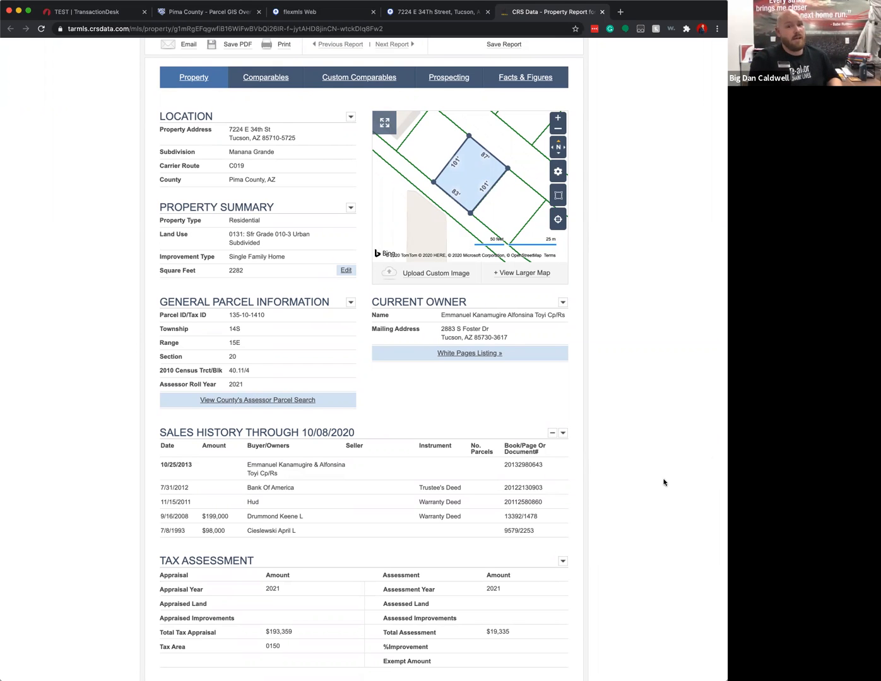
pyautogui.scroll(-5, 664, 483)
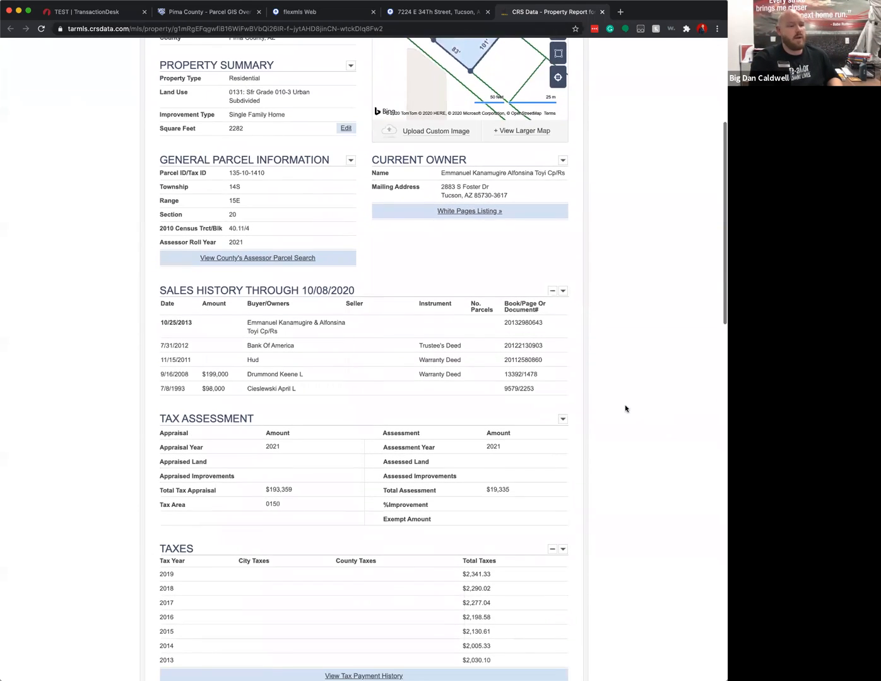
pyautogui.scroll(-8, 506, 419)
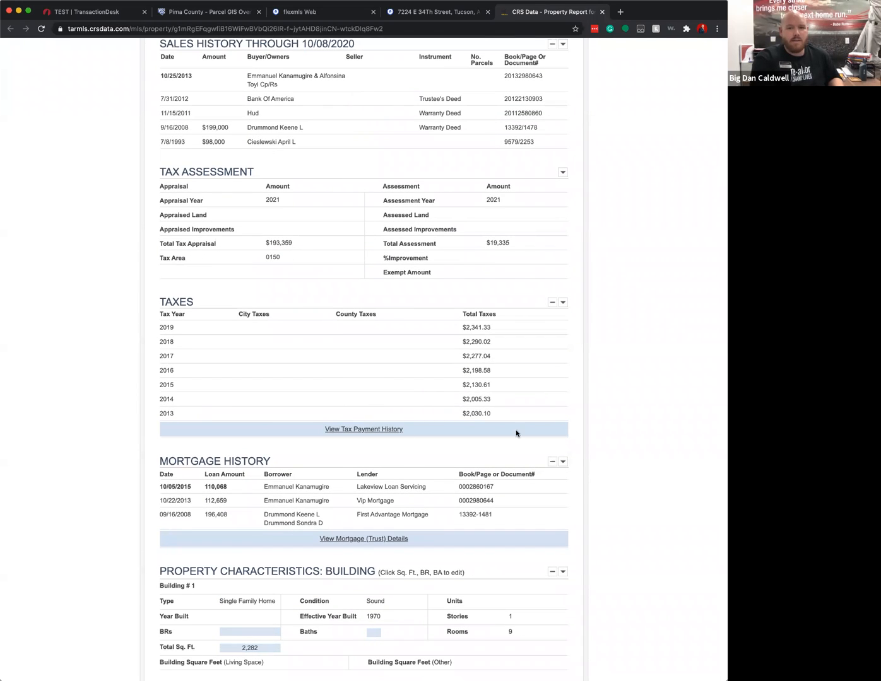
pyautogui.scroll(-10, 515, 433)
pyautogui.scroll(-3, 503, 446)
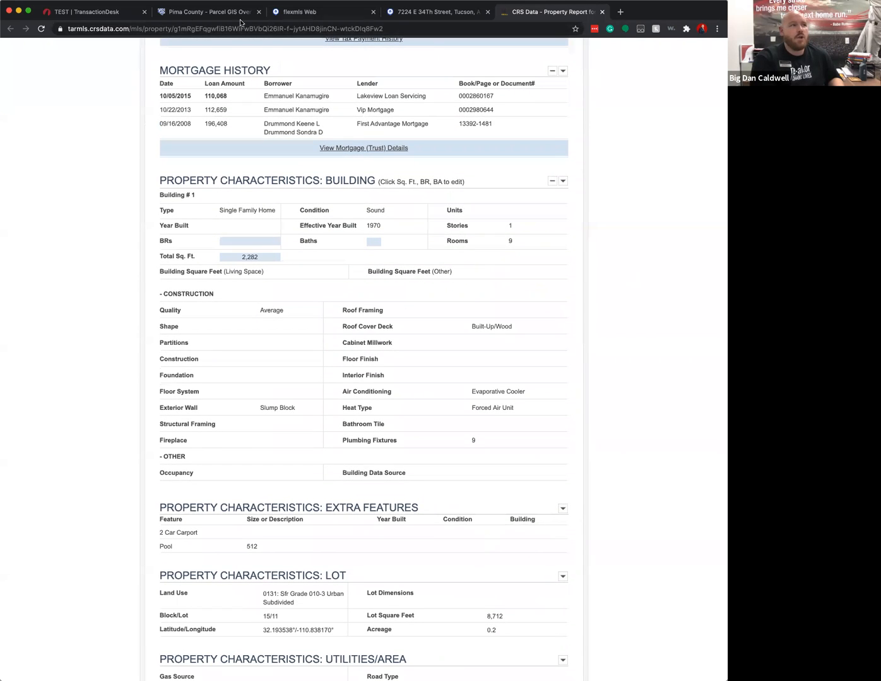
pyautogui.click(87, 11)
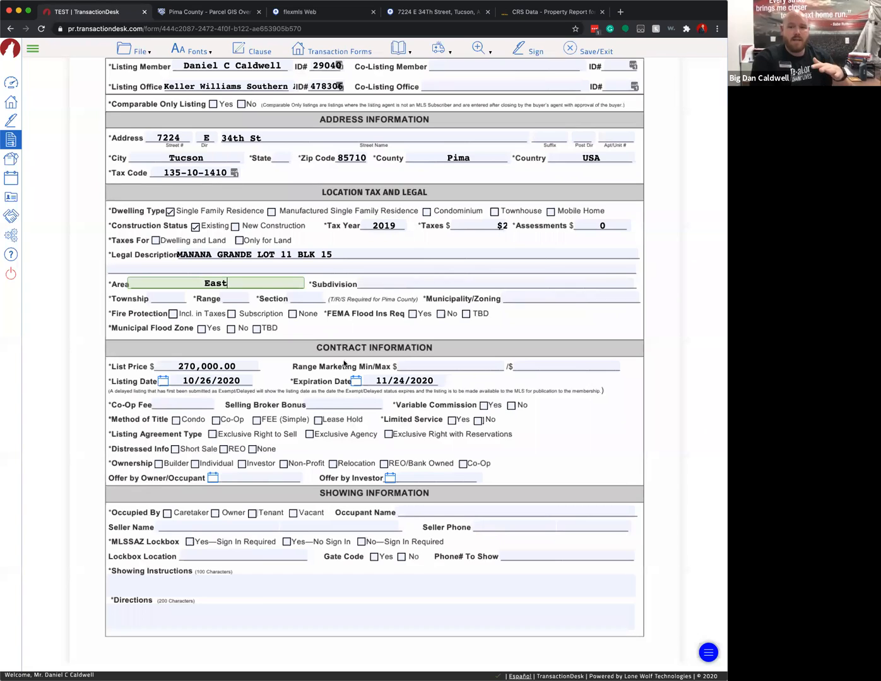
# - In Contract Information, enter 3% as the Co-Op Fee and tick Variable Commission No
pyautogui.scroll(-2, 346, 364)
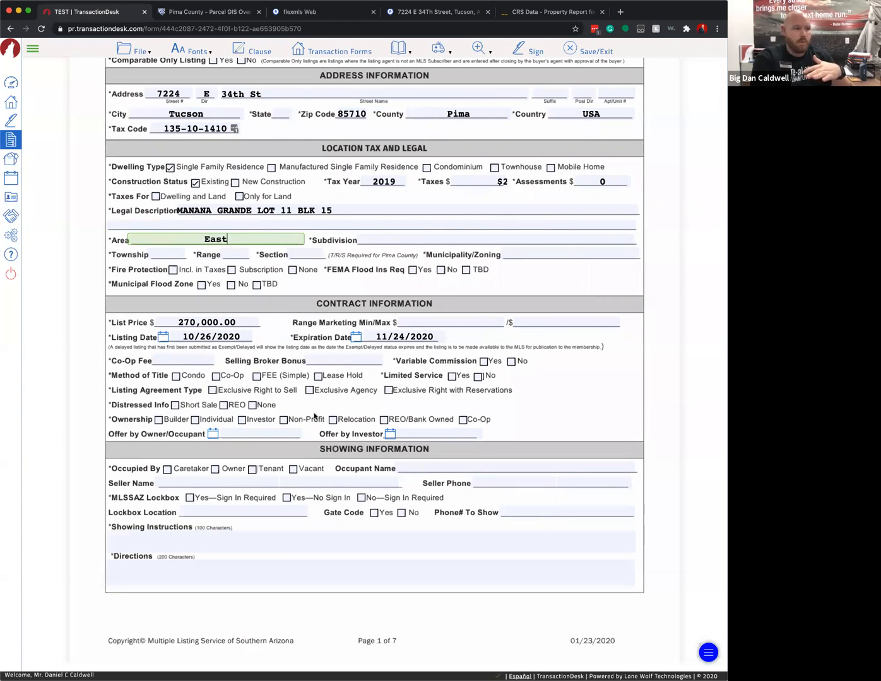
pyautogui.click(170, 362)
pyautogui.write('3%')
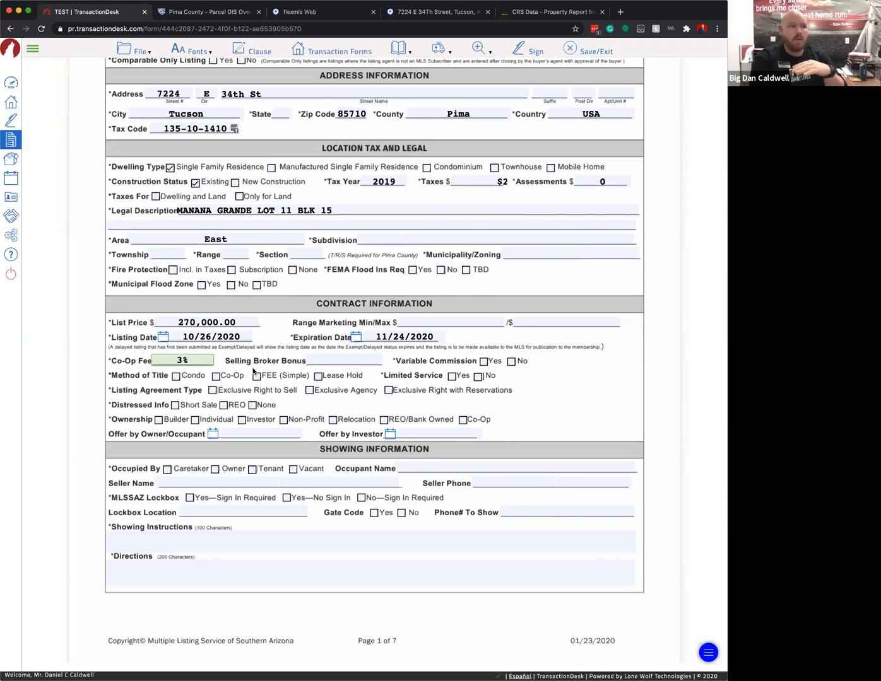
pyautogui.click(338, 358)
pyautogui.click(511, 362)
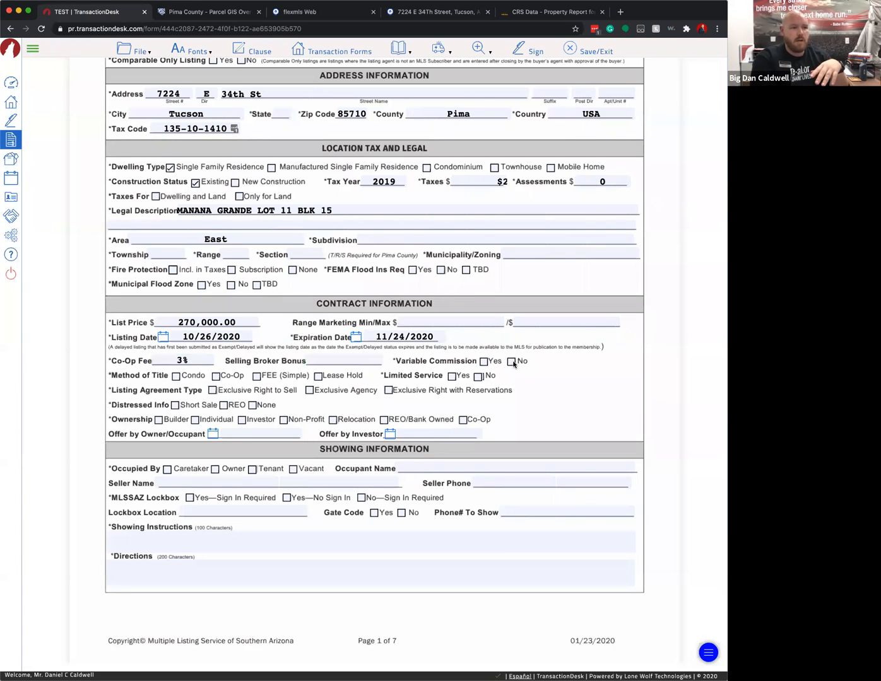
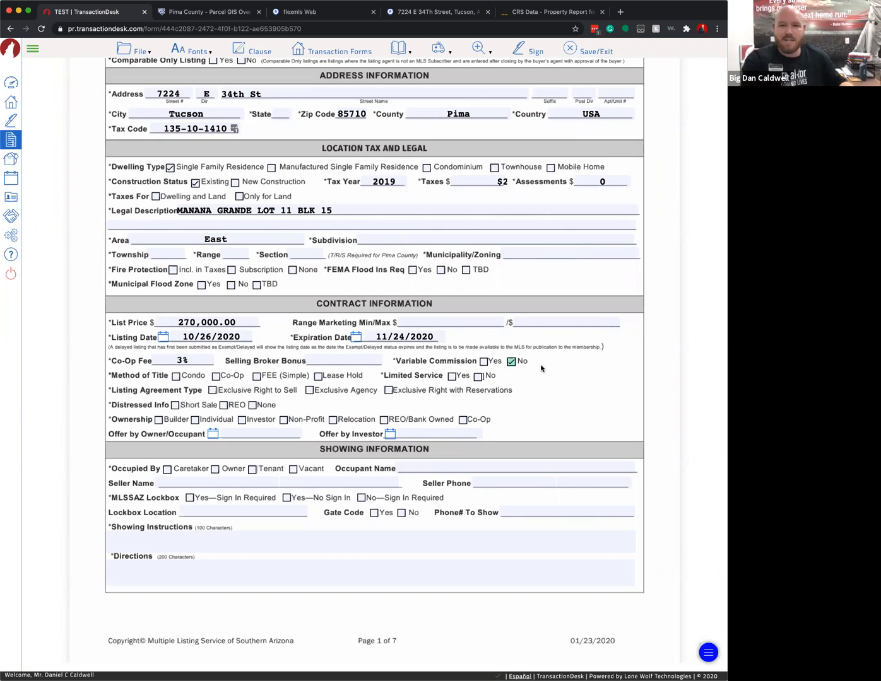
# - Set title method to FEE (Simple), Limited Service No, and agreement type Exclusive Right to Sell
pyautogui.scroll(-1, 576, 390)
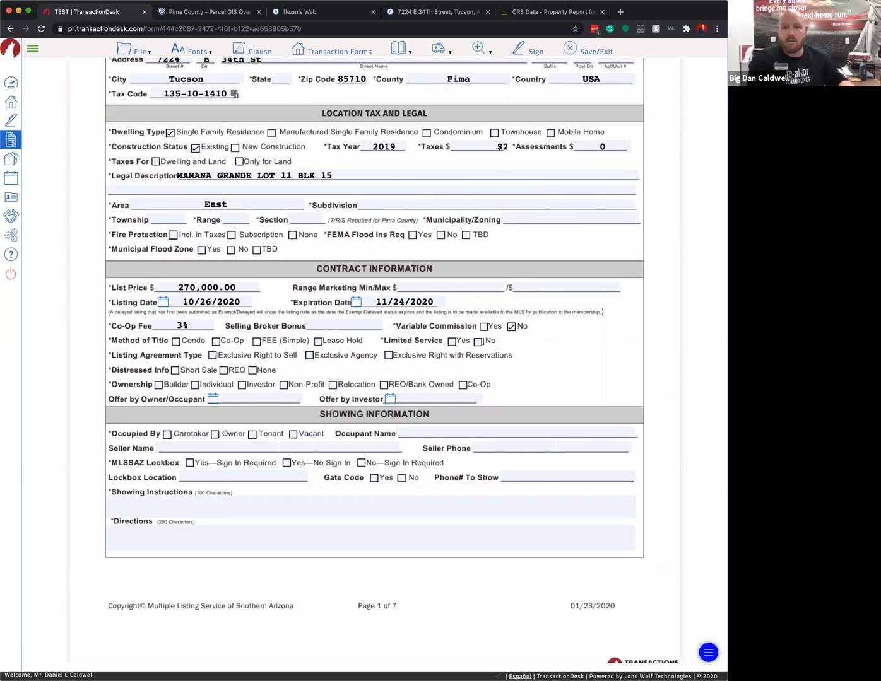
pyautogui.scroll(-2, 552, 417)
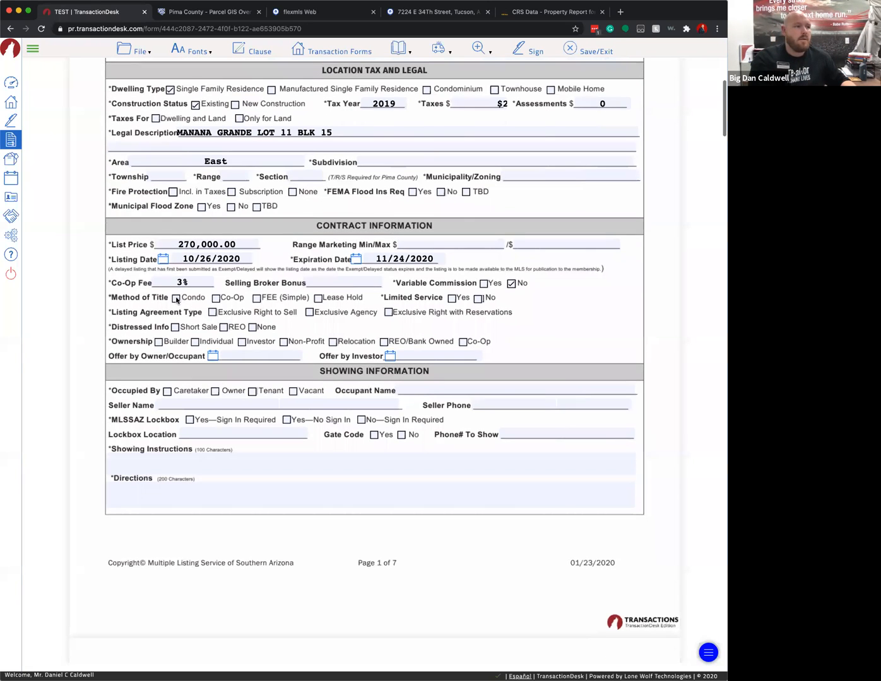
pyautogui.click(256, 298)
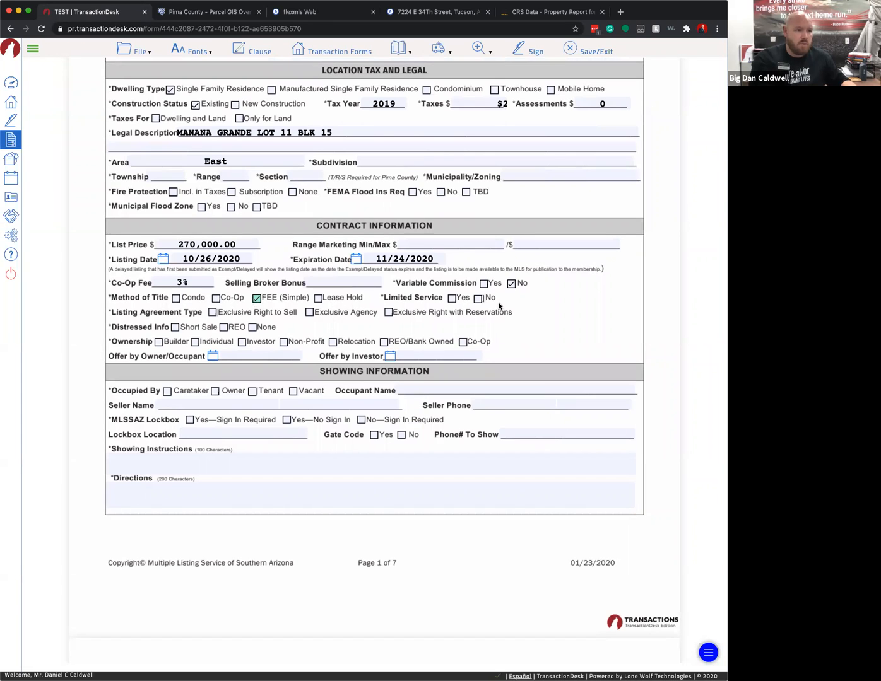
pyautogui.click(478, 299)
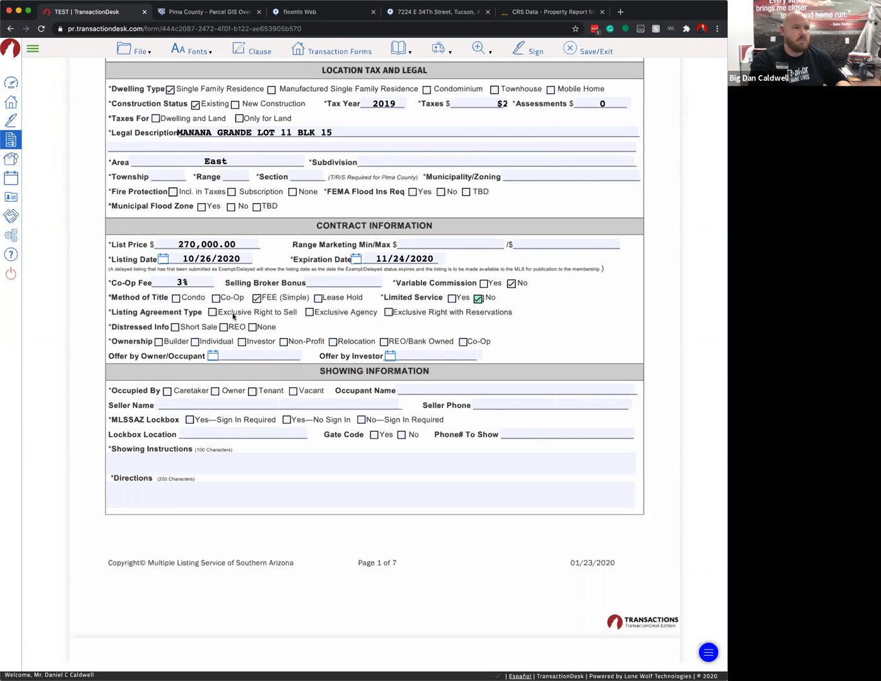
pyautogui.click(213, 312)
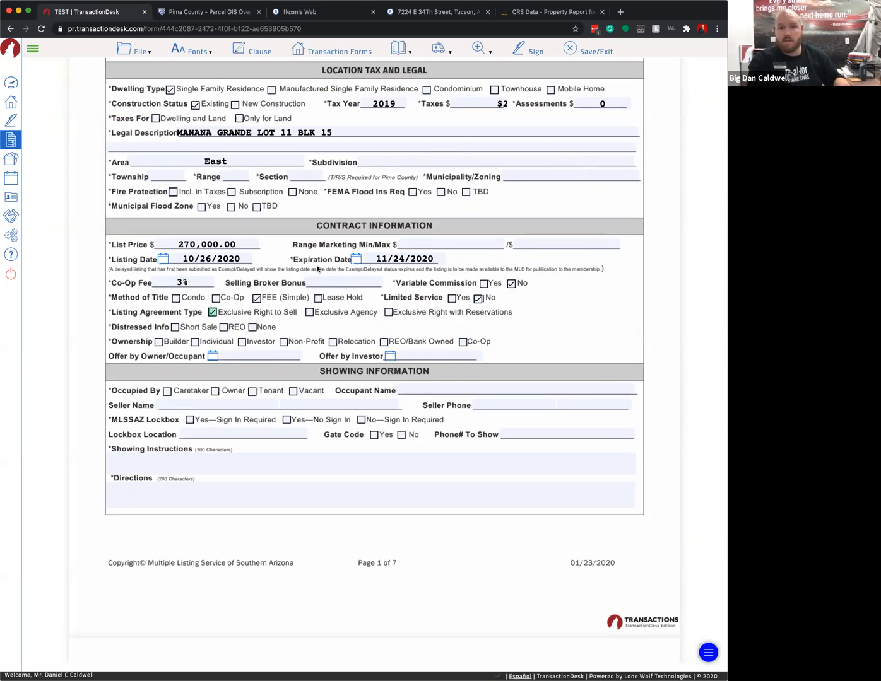
# - Mark Distressed Info as None and Ownership as Individual
pyautogui.scroll(-1, 202, 303)
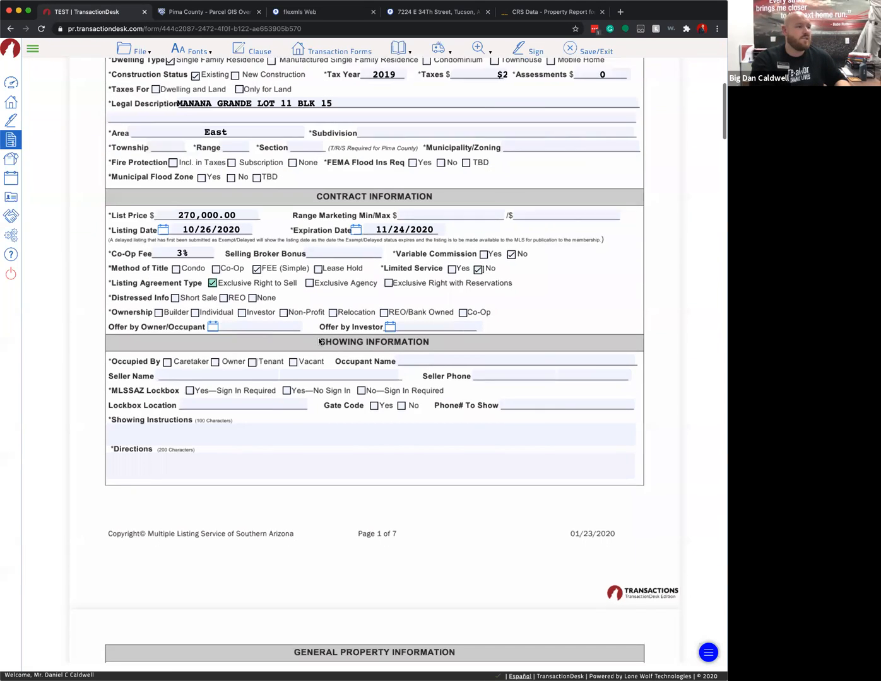
pyautogui.click(253, 284)
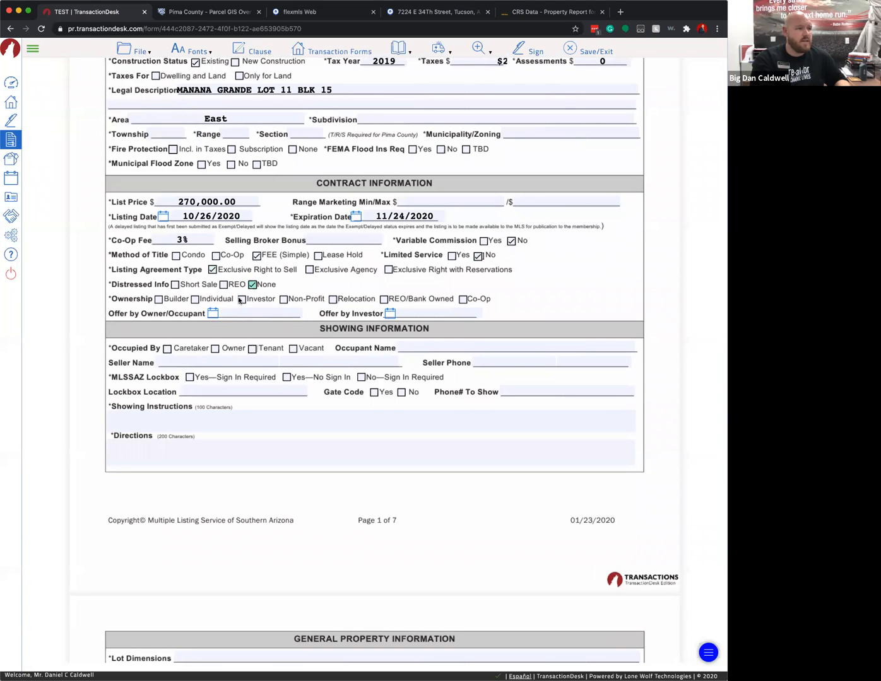
pyautogui.click(195, 299)
pyautogui.scroll(-1, 185, 328)
pyautogui.scroll(-2, 360, 356)
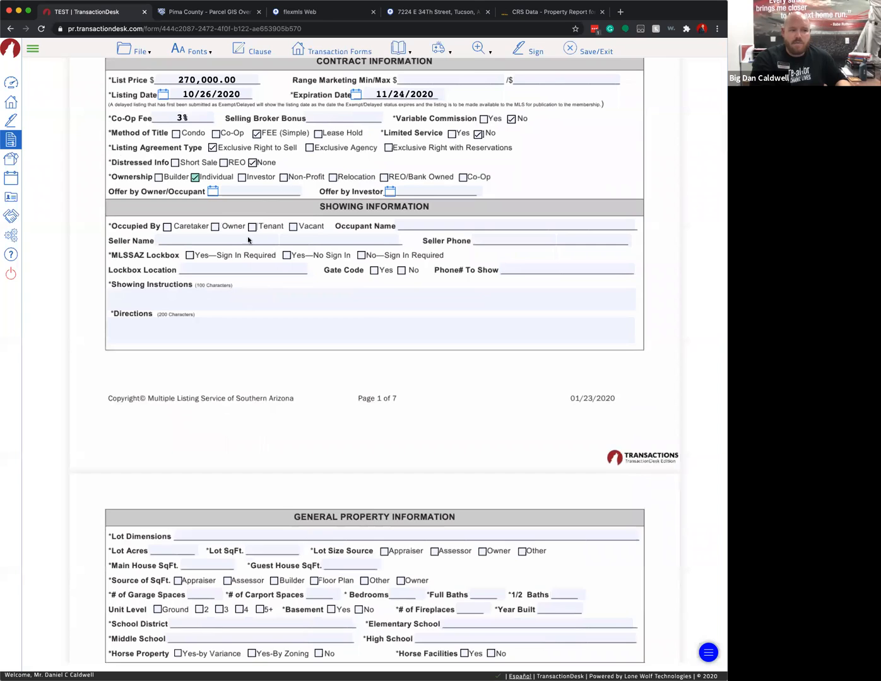
pyautogui.scroll(-6, 373, 245)
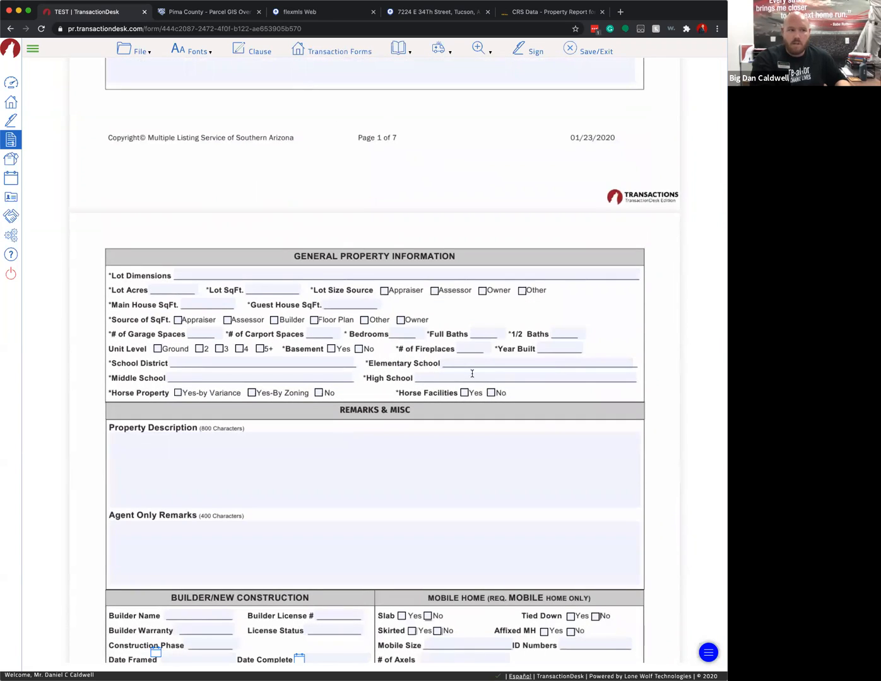
pyautogui.scroll(-4, 274, 348)
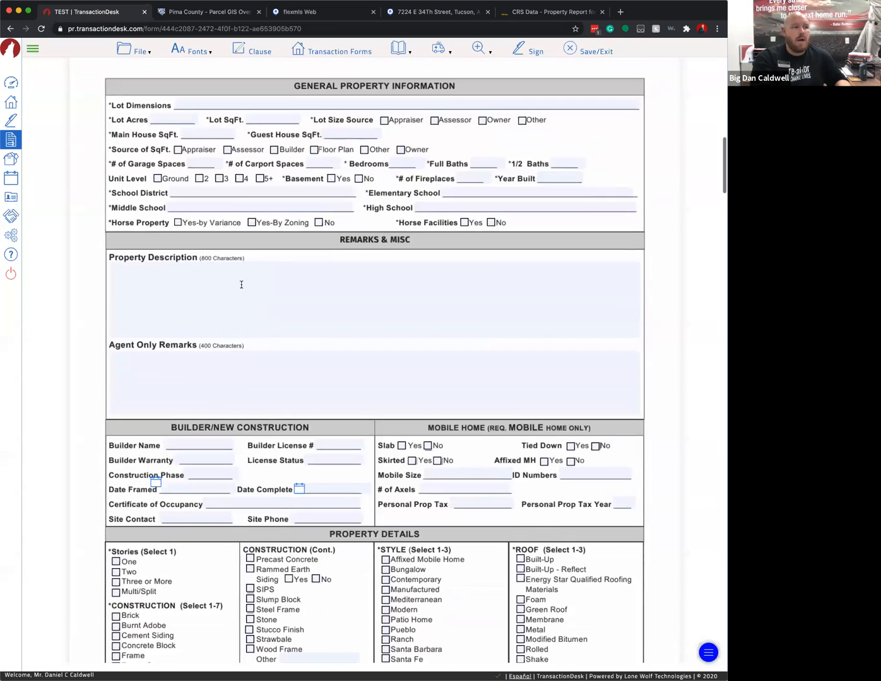
# - Mark the home as one story, with Stone construction and Spanish Mission style
pyautogui.click(272, 314)
pyautogui.scroll(-2, 300, 292)
pyautogui.click(294, 320)
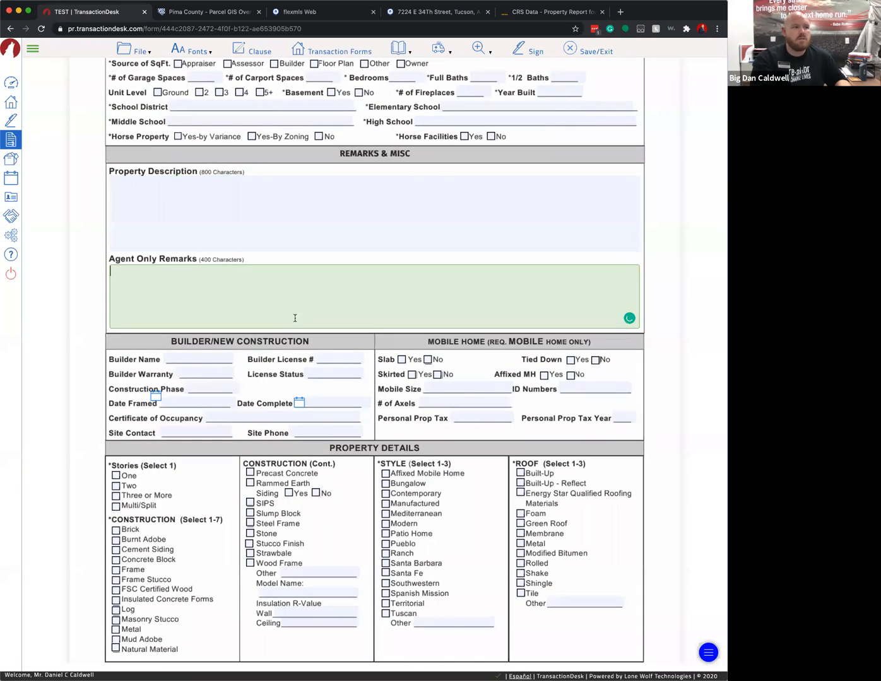
pyautogui.scroll(-3, 294, 318)
pyautogui.scroll(-3, 229, 226)
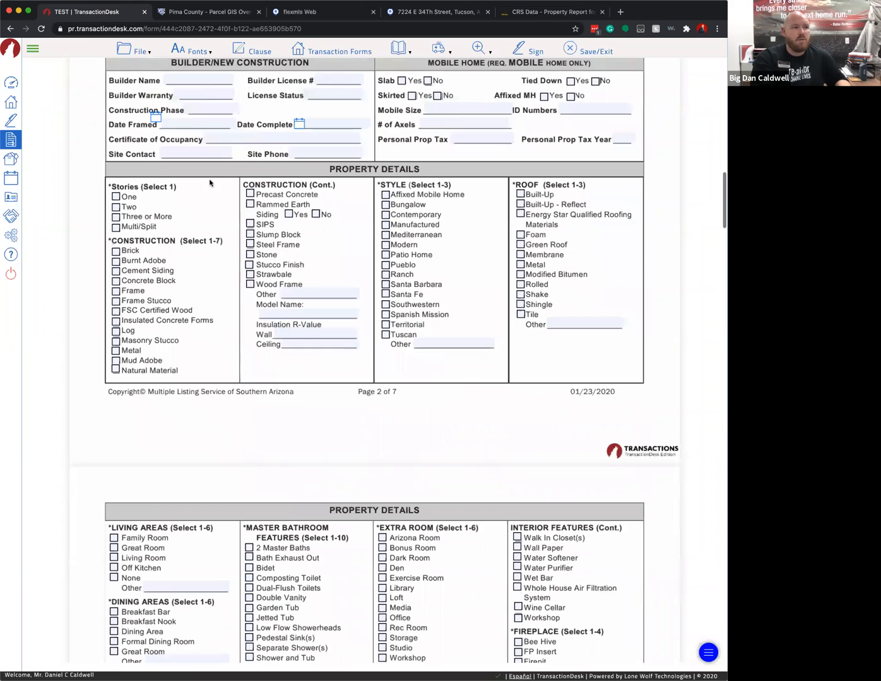
pyautogui.click(117, 193)
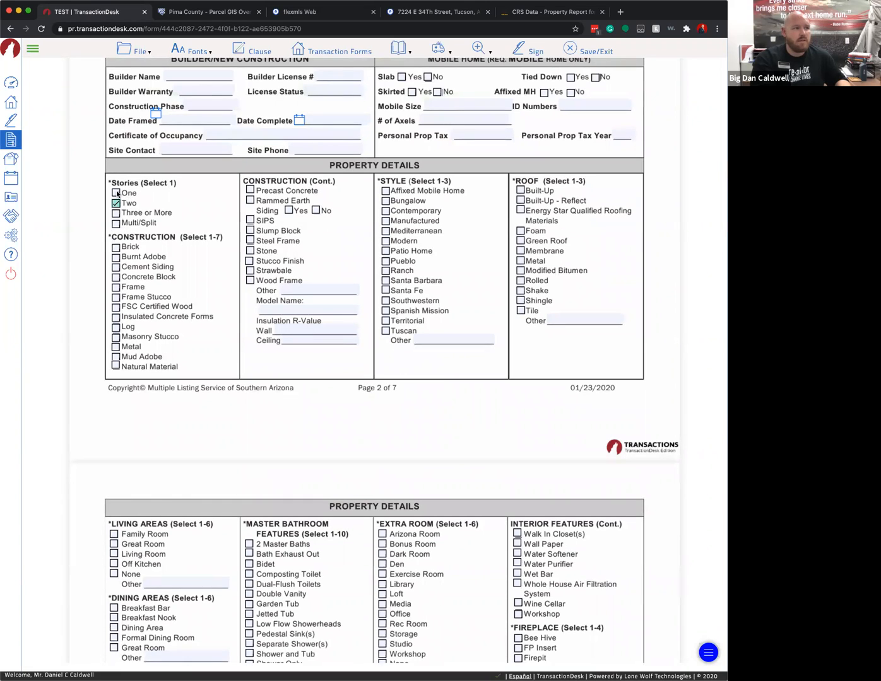
pyautogui.scroll(-1, 265, 221)
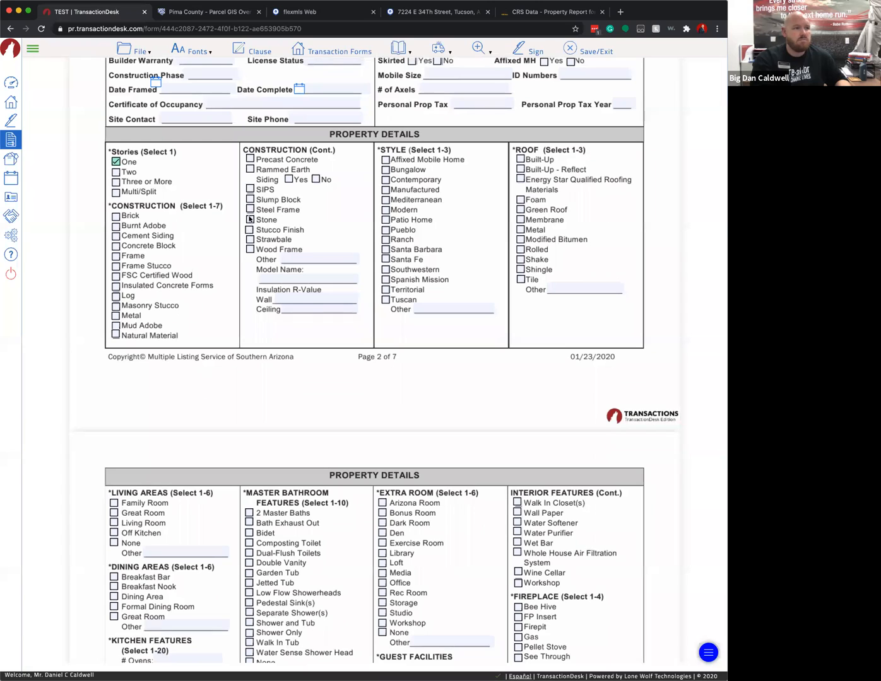
pyautogui.click(253, 219)
pyautogui.scroll(-2, 336, 227)
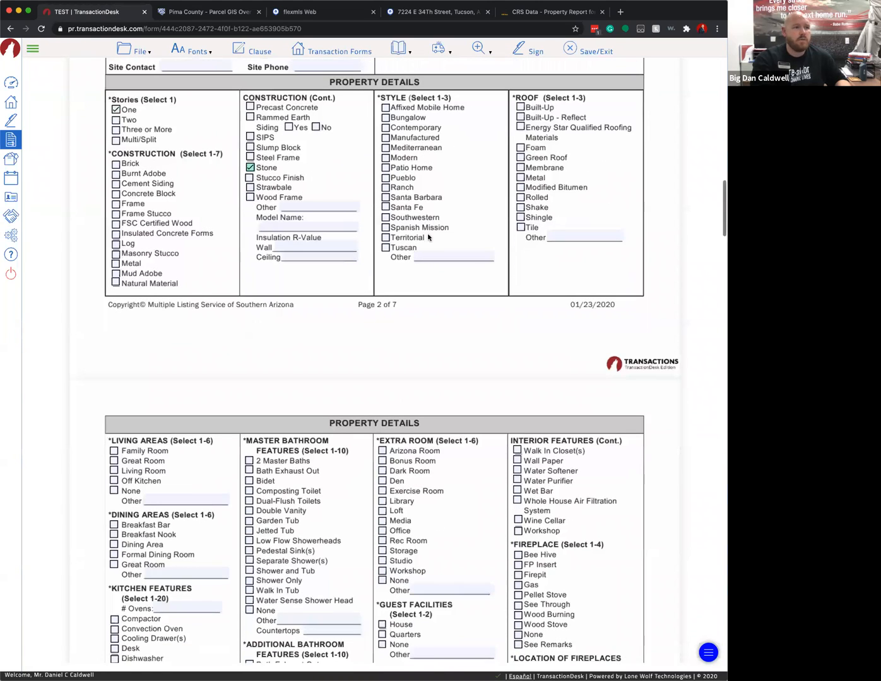
pyautogui.click(387, 228)
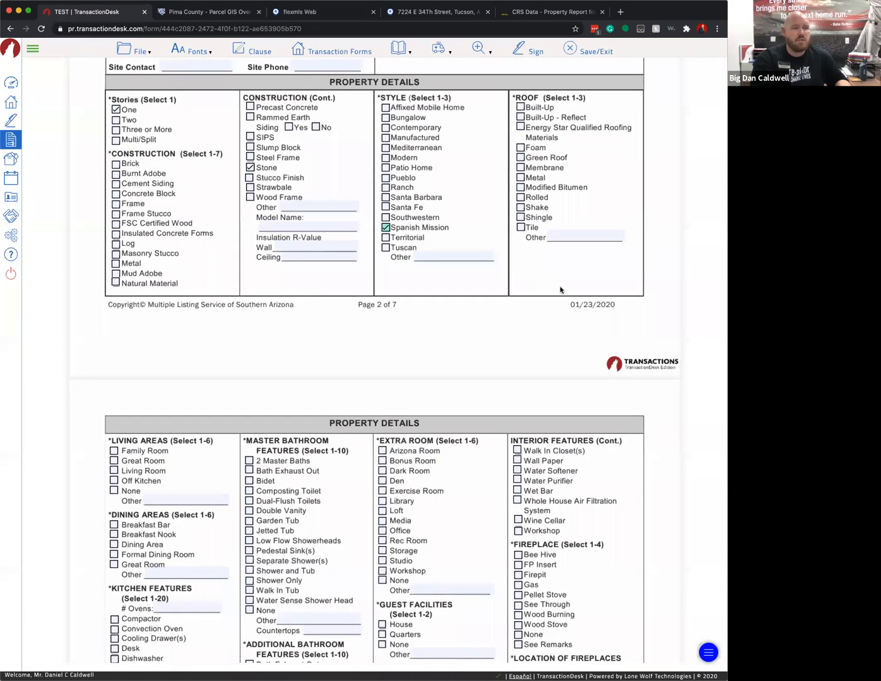
pyautogui.click(521, 197)
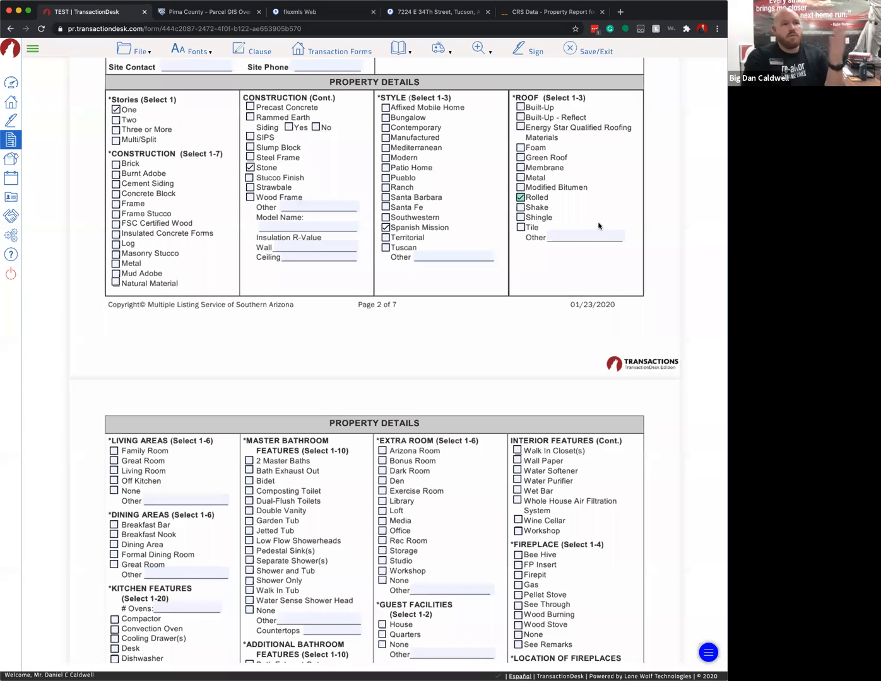
pyautogui.click(521, 198)
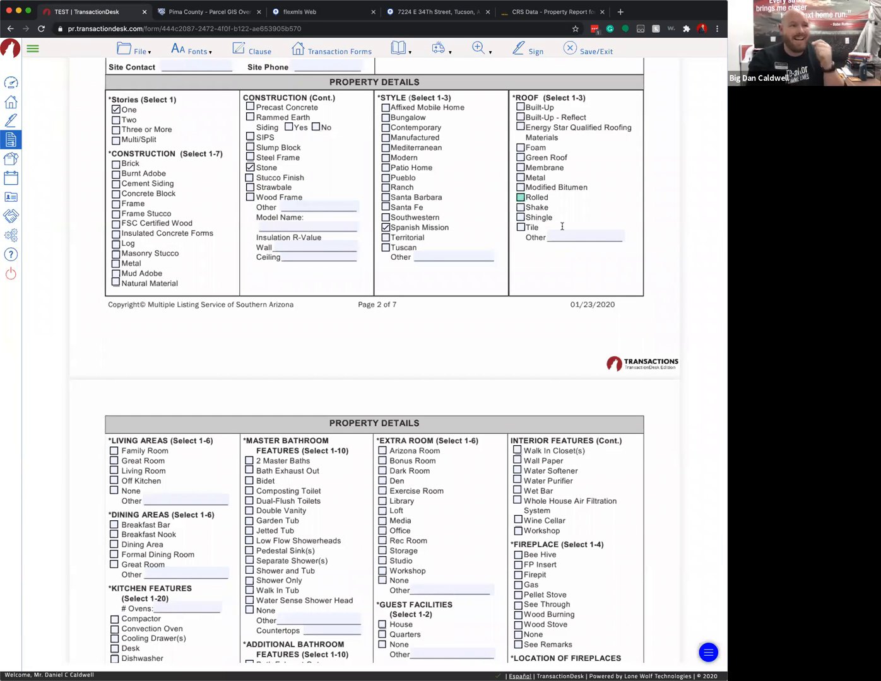
pyautogui.click(413, 12)
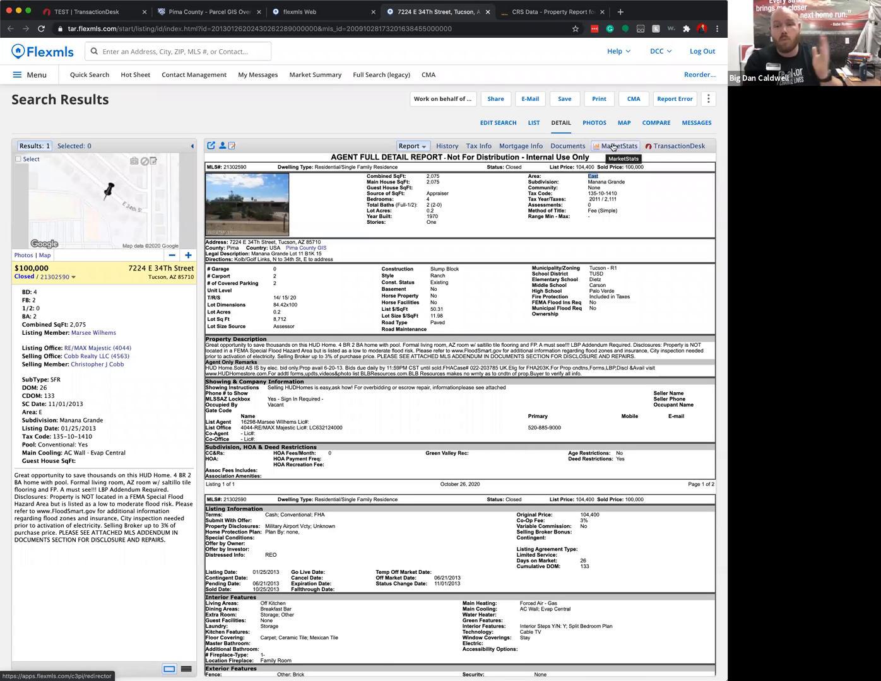
# - Switch back to the TransactionDesk tab and scroll the listing profile down to Seller Opt Outs
pyautogui.click(106, 14)
pyautogui.scroll(-15, 307, 289)
pyautogui.scroll(-5, 459, 408)
pyautogui.scroll(-20, 423, 424)
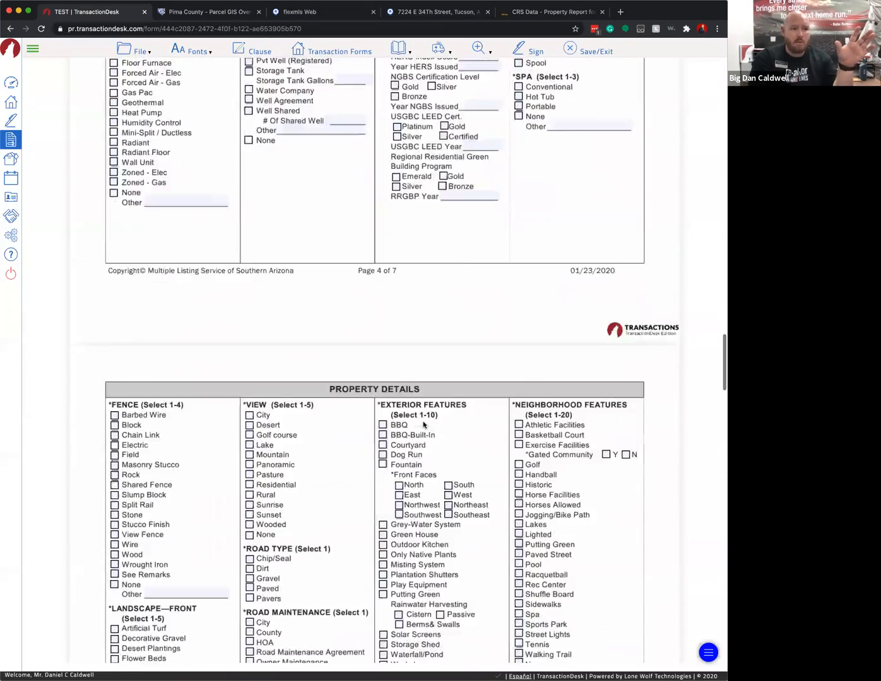
pyautogui.scroll(5, 529, 390)
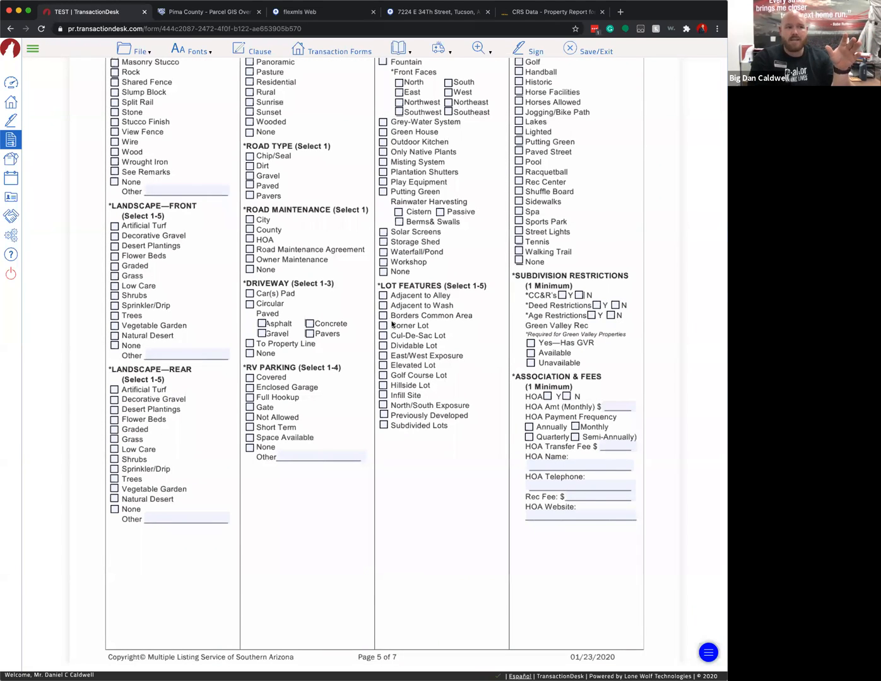
pyautogui.scroll(-1, 323, 300)
pyautogui.scroll(-15, 322, 299)
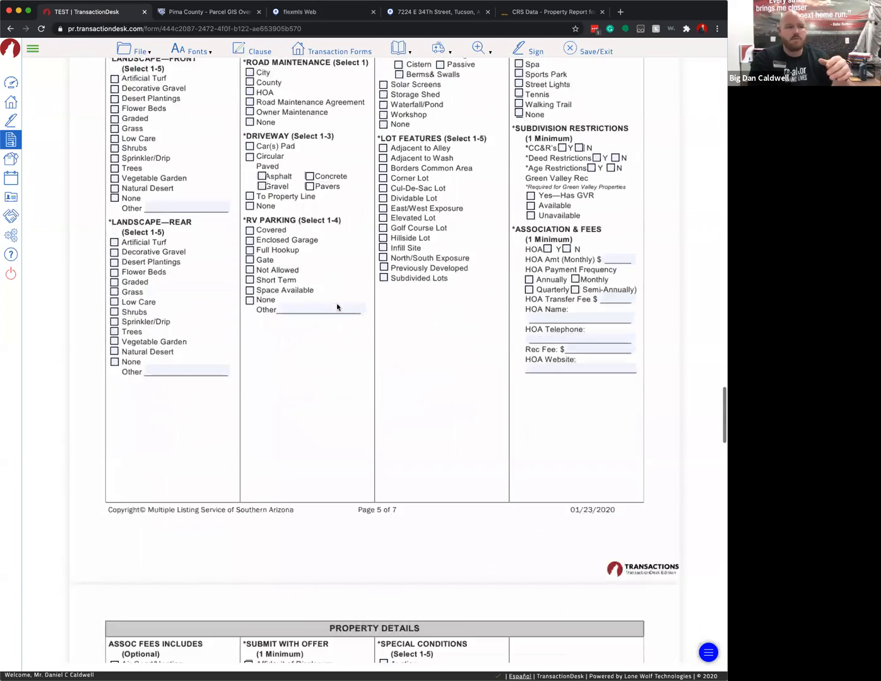
pyautogui.scroll(-10, 350, 314)
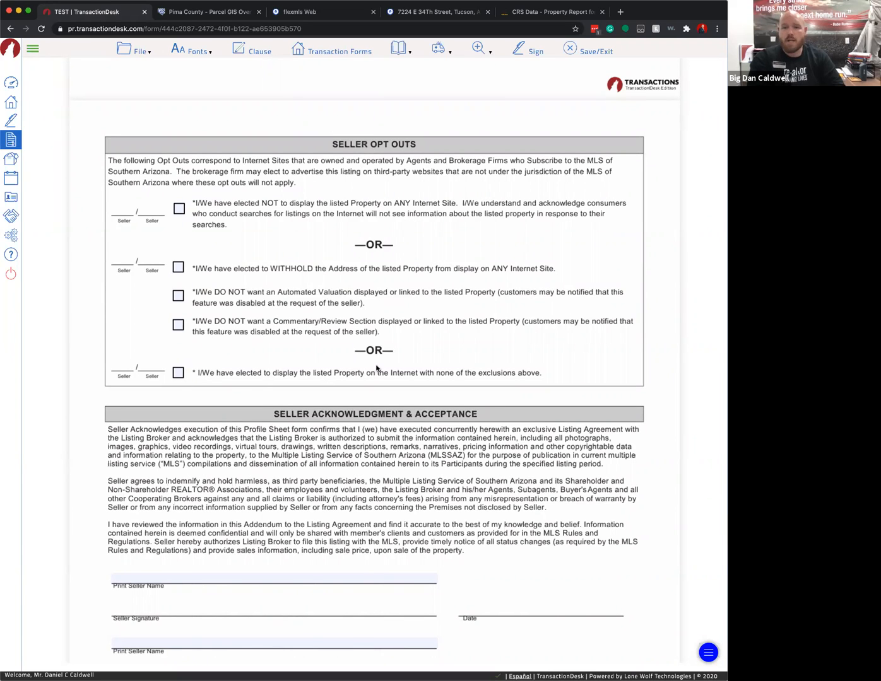
# - Clear the existing text from the Listing Broker Name field
pyautogui.scroll(-1, 376, 368)
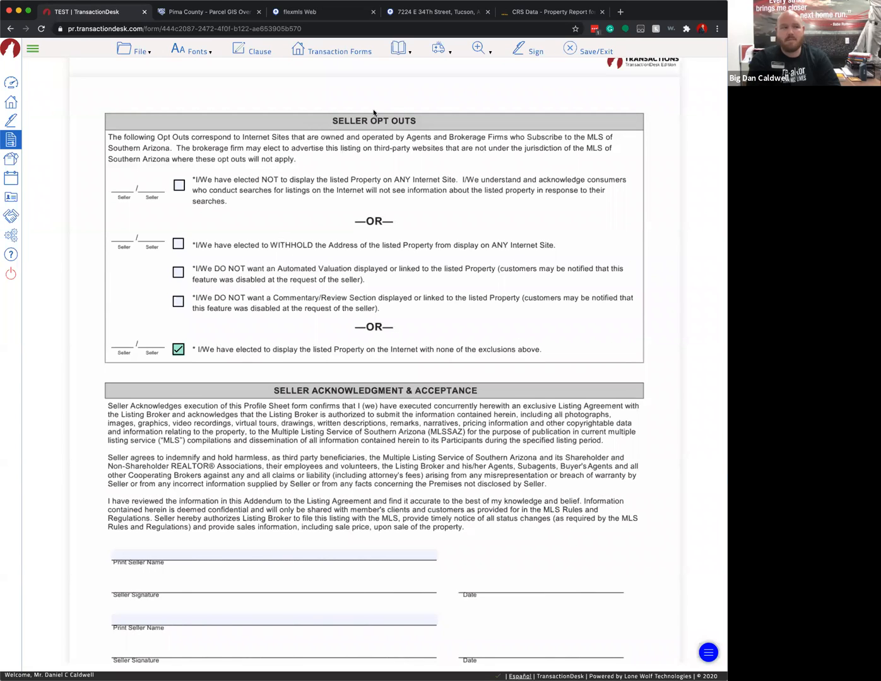
pyautogui.scroll(-5, 284, 362)
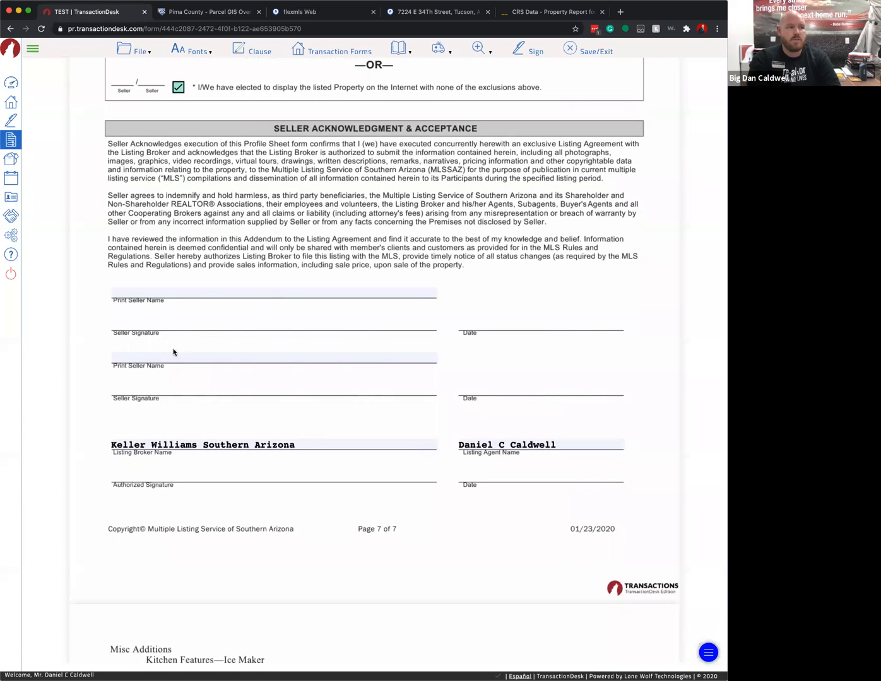
pyautogui.scroll(-1, 323, 399)
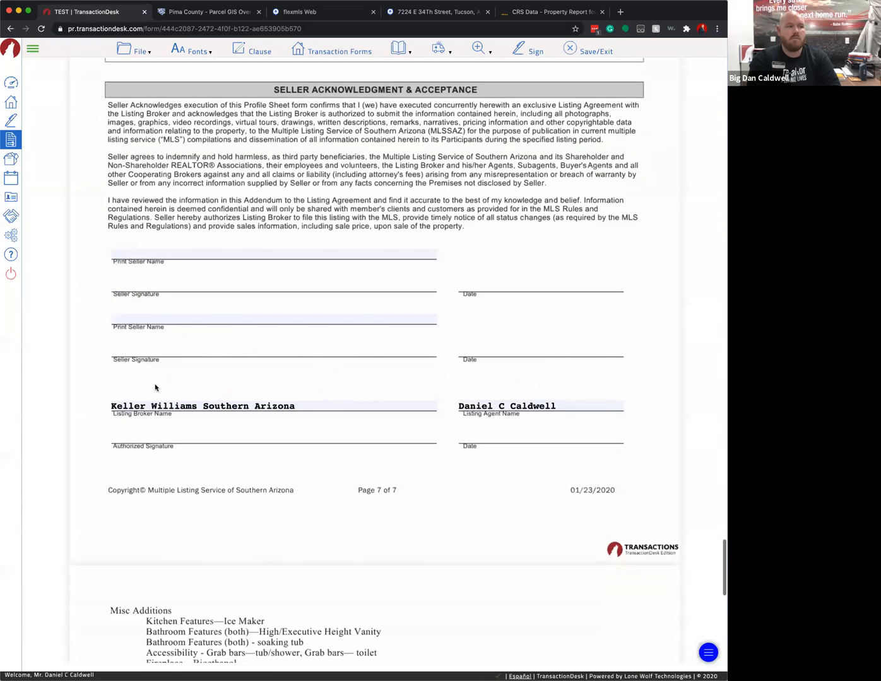
pyautogui.click(193, 405)
pyautogui.click(279, 422)
pyautogui.tripleClick(179, 405)
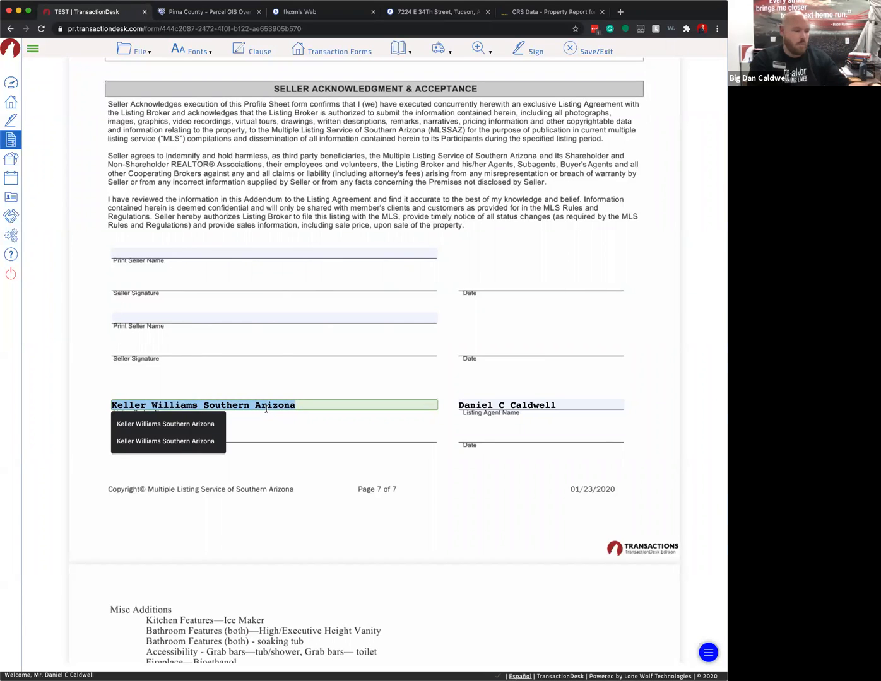
pyautogui.press('BackSpace')
pyautogui.click(339, 424)
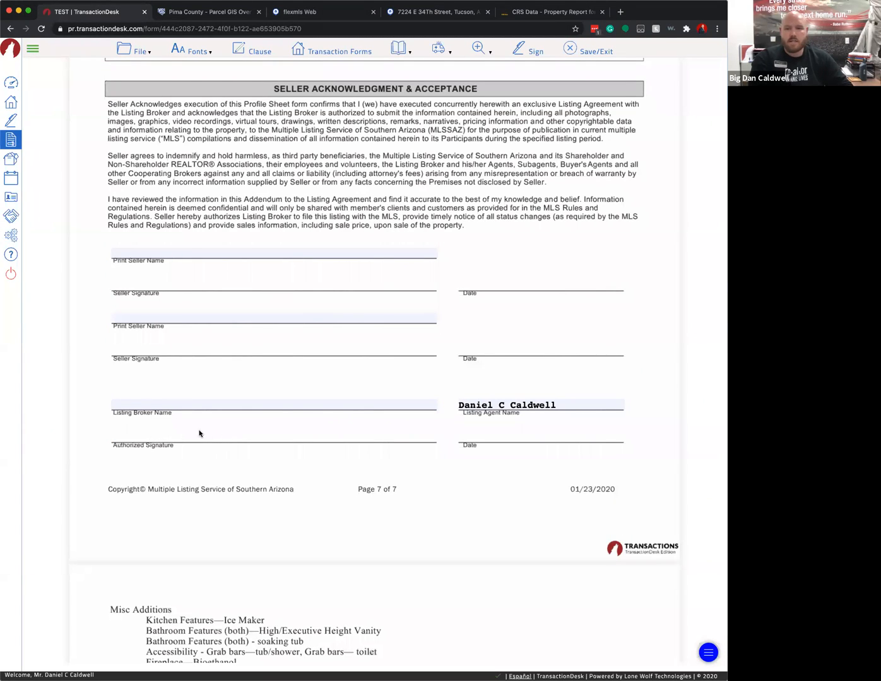
# - Re-enter Keller Williams Southern Arizona as the listing broker name via autocomplete
pyautogui.click(166, 405)
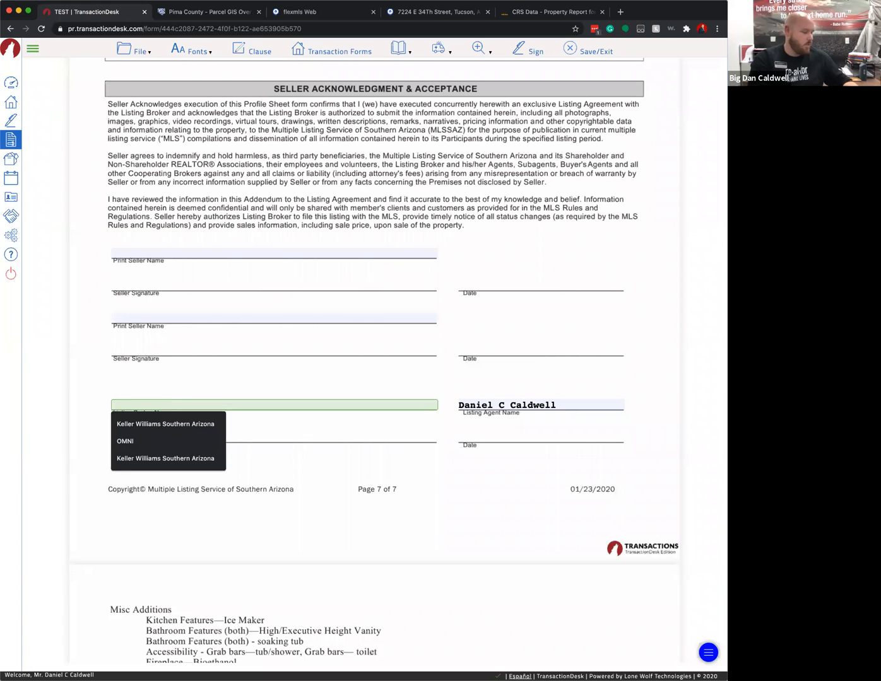
pyautogui.write('Kelle')
pyautogui.click(209, 417)
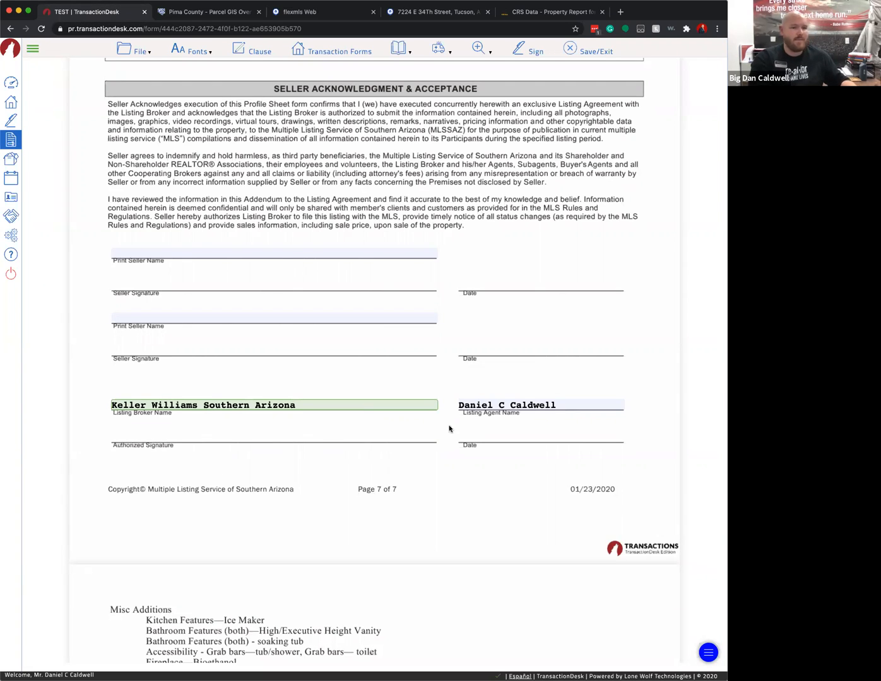
pyautogui.scroll(-1, 452, 431)
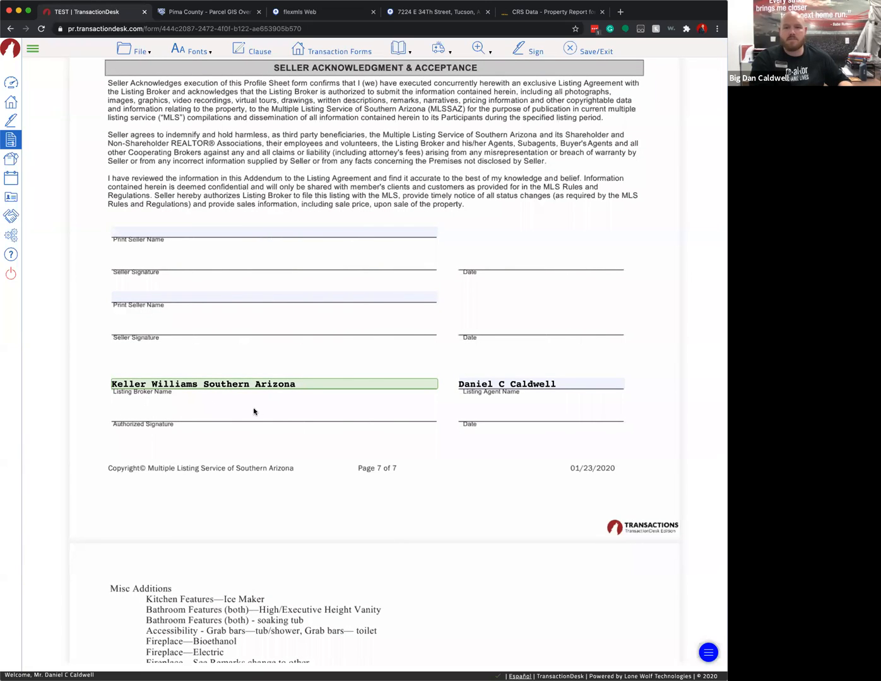
pyautogui.scroll(-15, 308, 417)
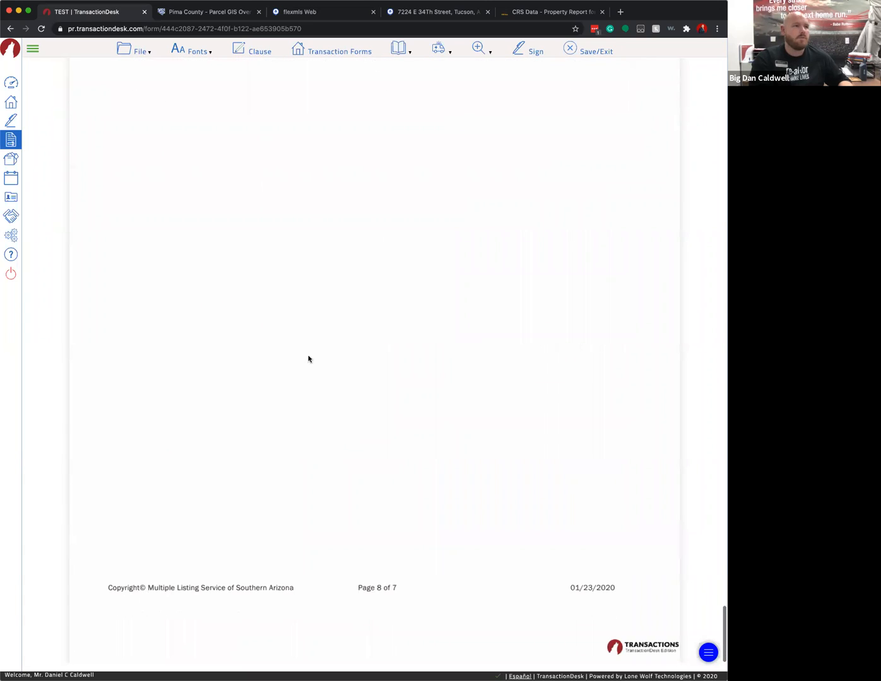
# - Open the Lead-Based Hazards Disclosure Sales form from the Transaction Forms list
pyautogui.click(134, 53)
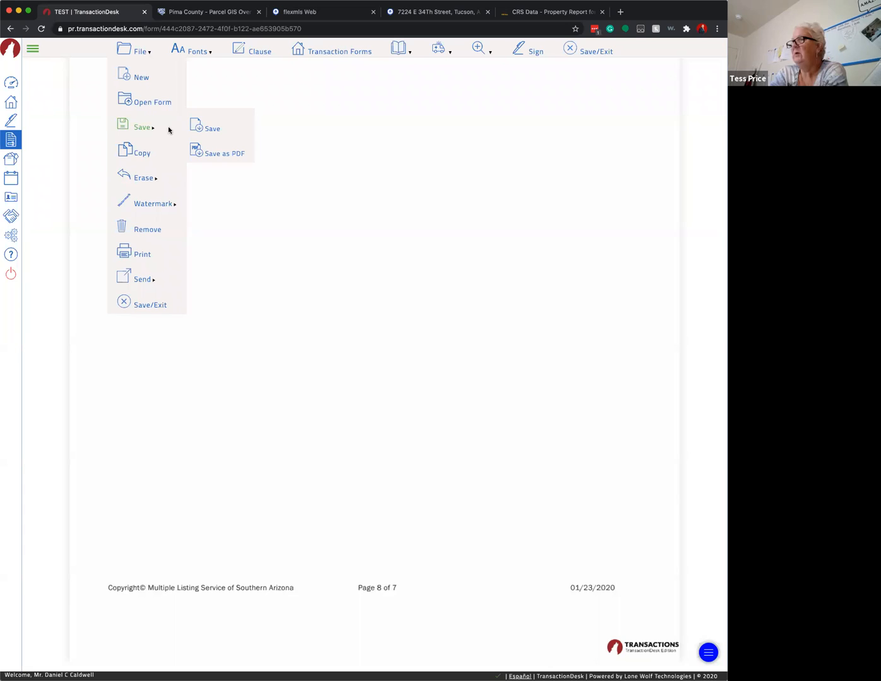
pyautogui.click(160, 104)
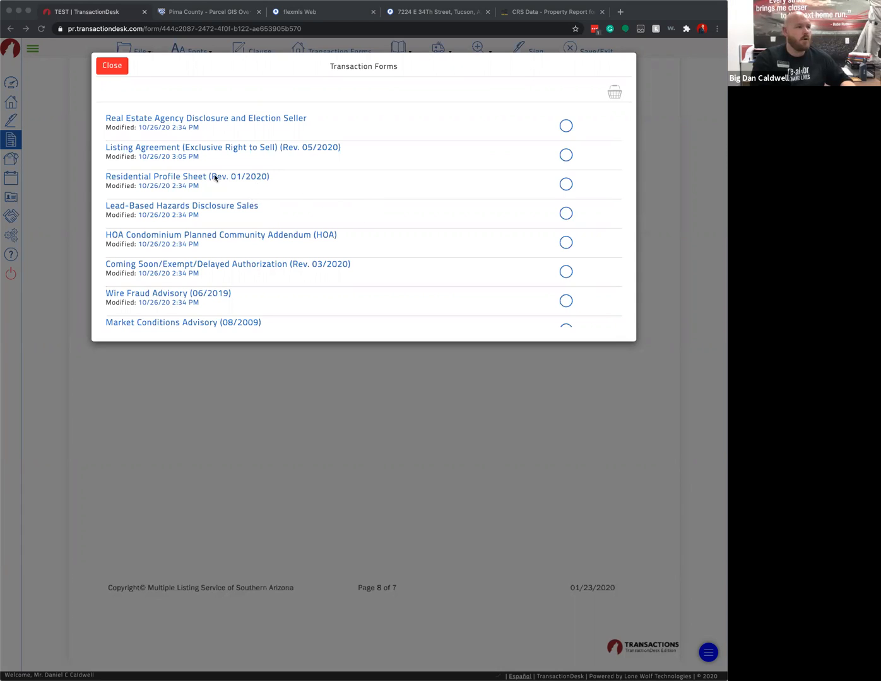
pyautogui.scroll(-1, 307, 204)
pyautogui.scroll(-2, 308, 204)
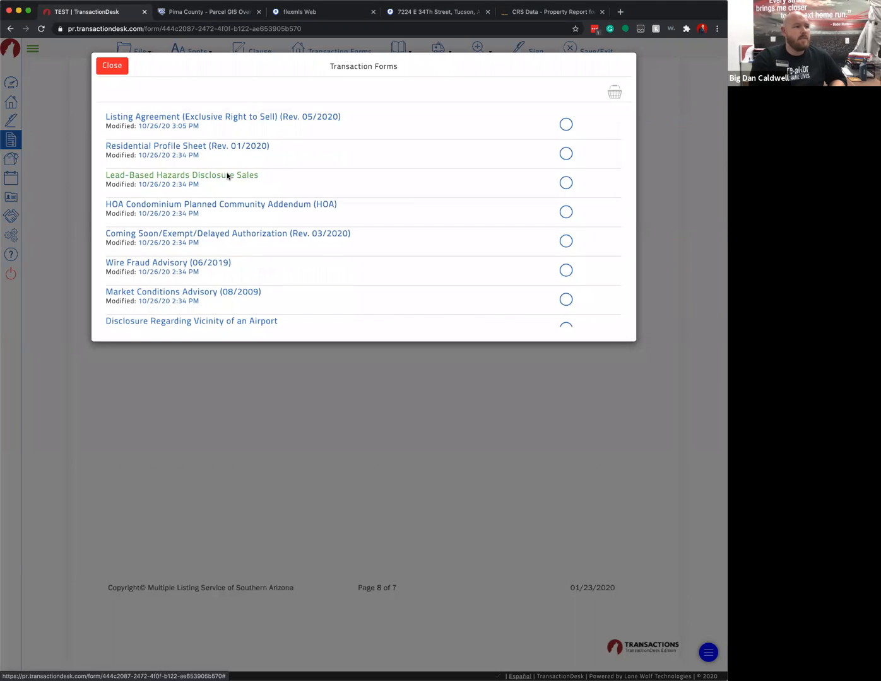
pyautogui.click(226, 176)
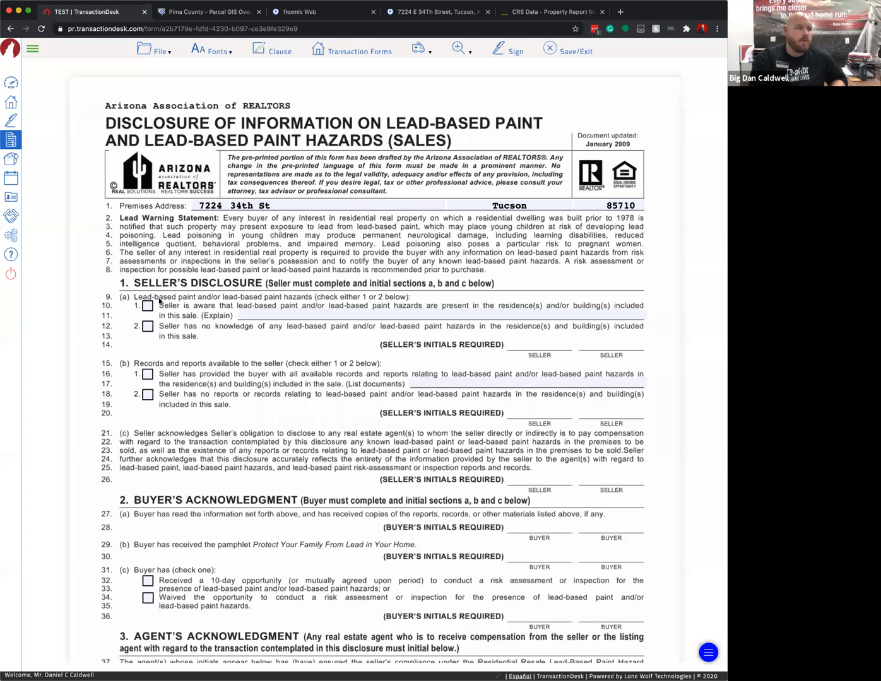
# - Check the seller's 'no knowledge' and 'no reports or records' lead-based paint boxes
pyautogui.click(148, 326)
pyautogui.click(149, 395)
pyautogui.scroll(-3, 515, 303)
pyautogui.scroll(-5, 515, 303)
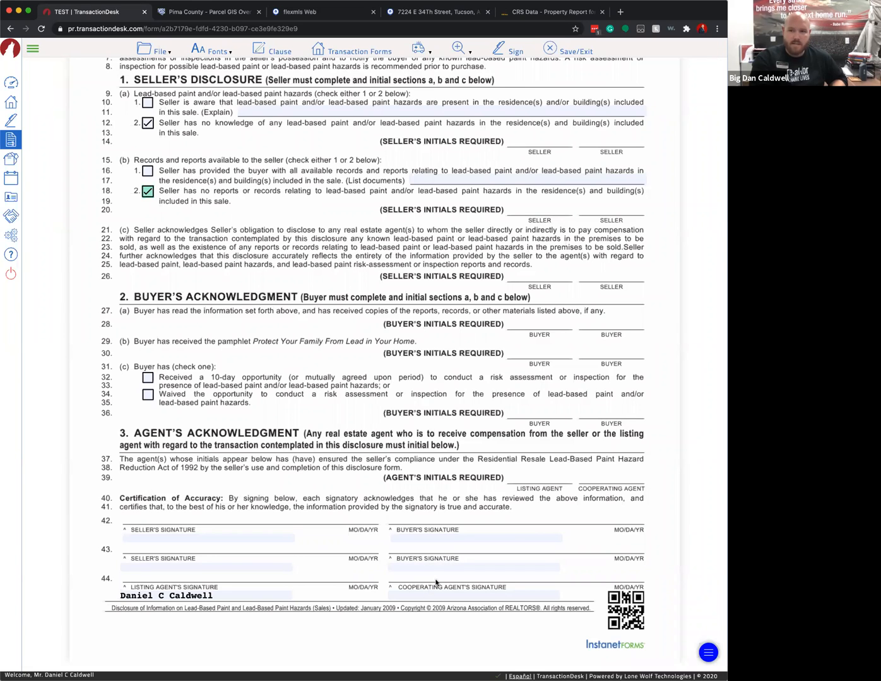
pyautogui.click(156, 58)
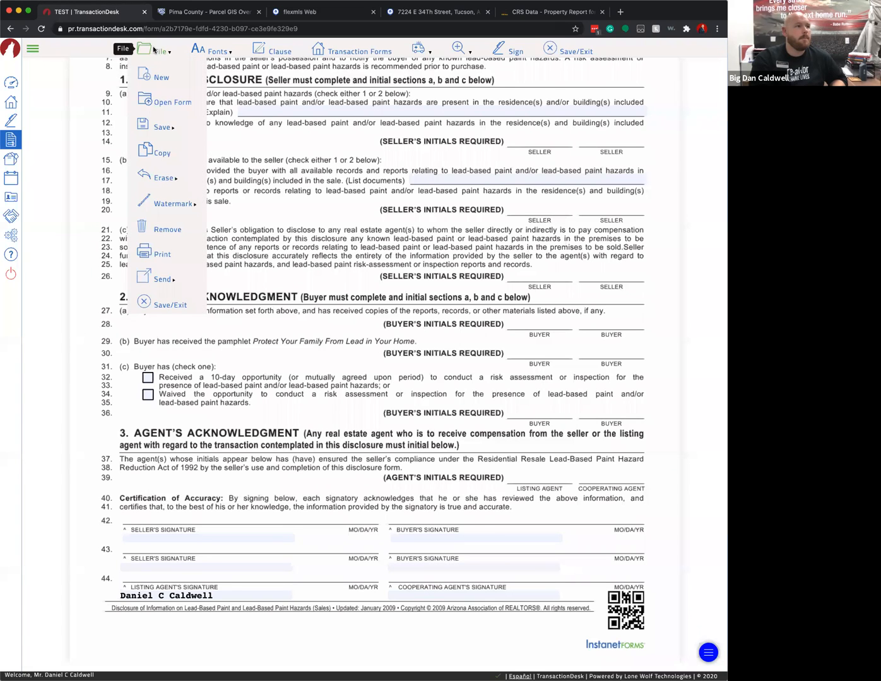
# - Open the HOA Condominium Planned Community Addendum and set its date to 10/26/2020
pyautogui.click(174, 104)
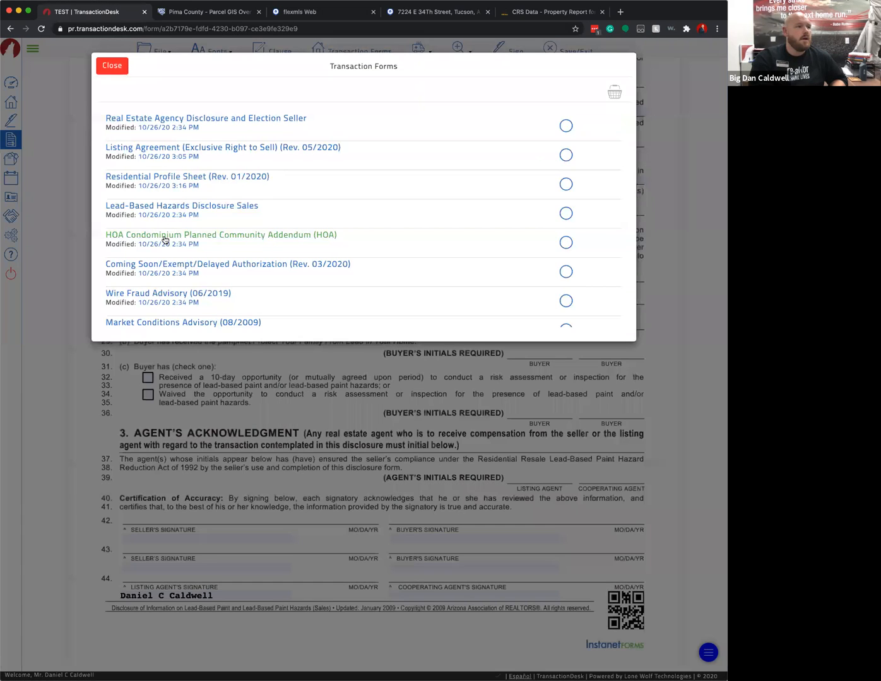
pyautogui.click(163, 239)
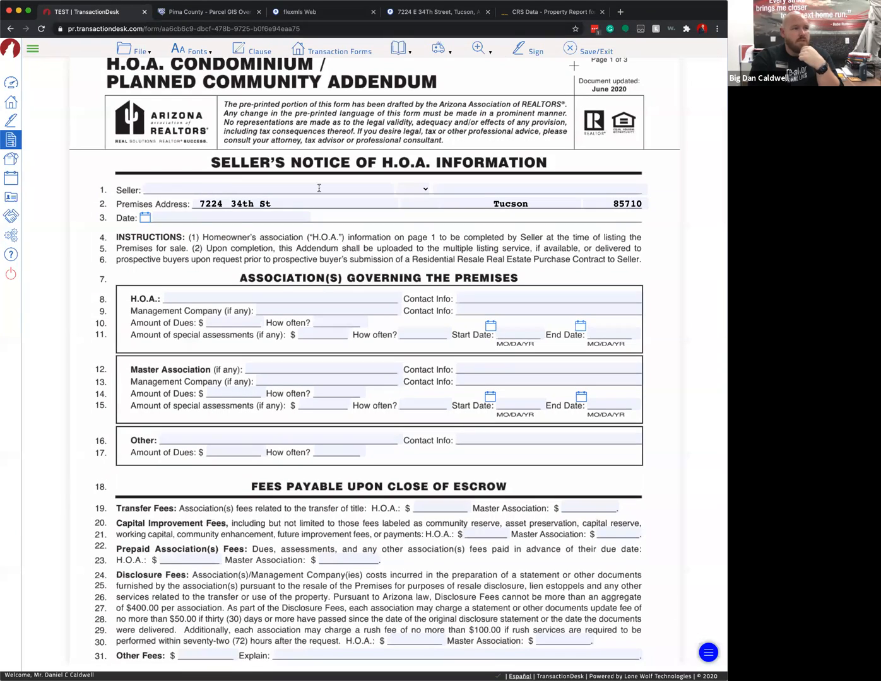
pyautogui.click(147, 217)
pyautogui.click(183, 172)
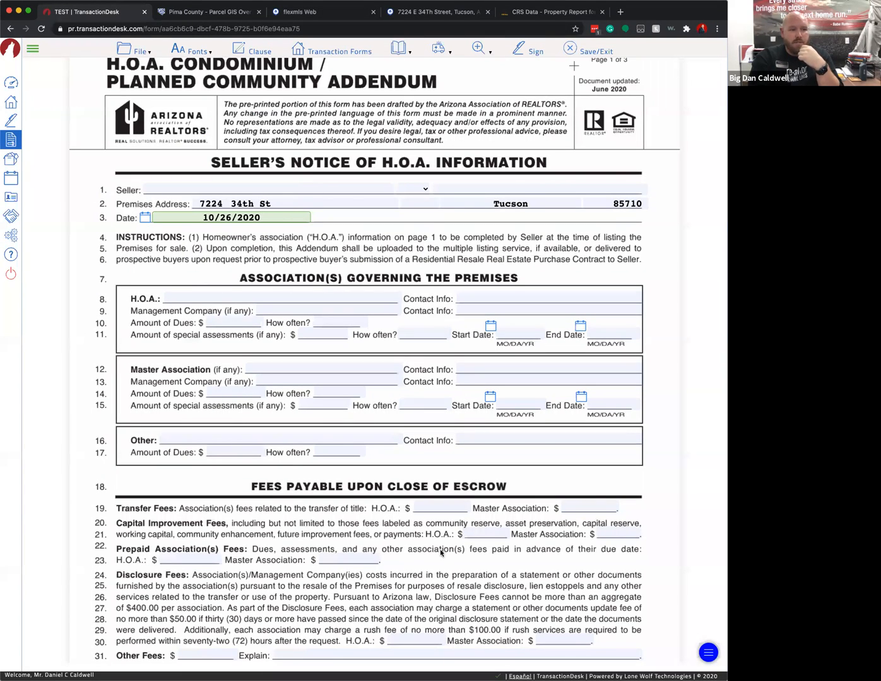
pyautogui.scroll(-1, 507, 550)
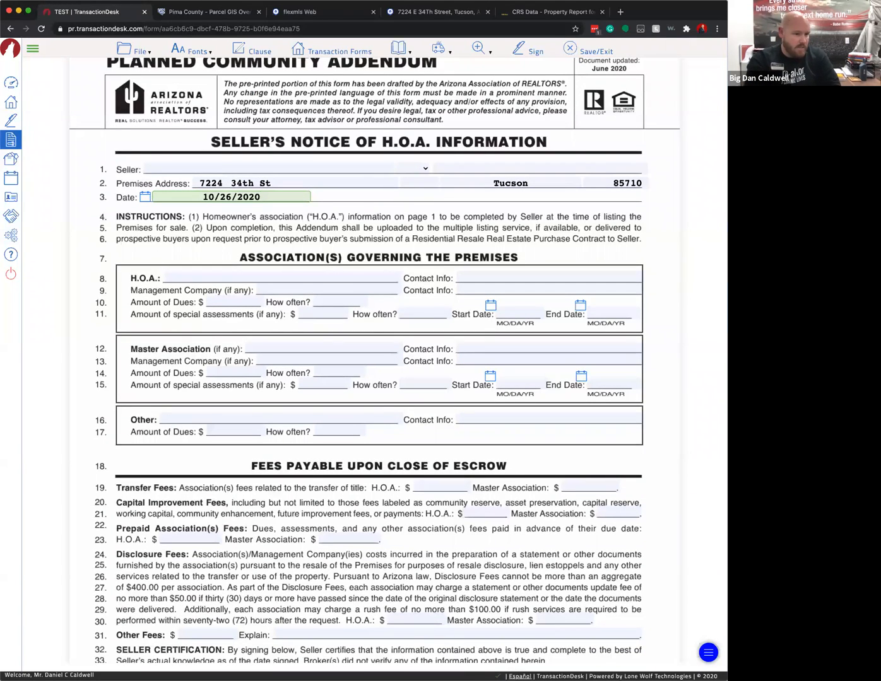
pyautogui.click(561, 652)
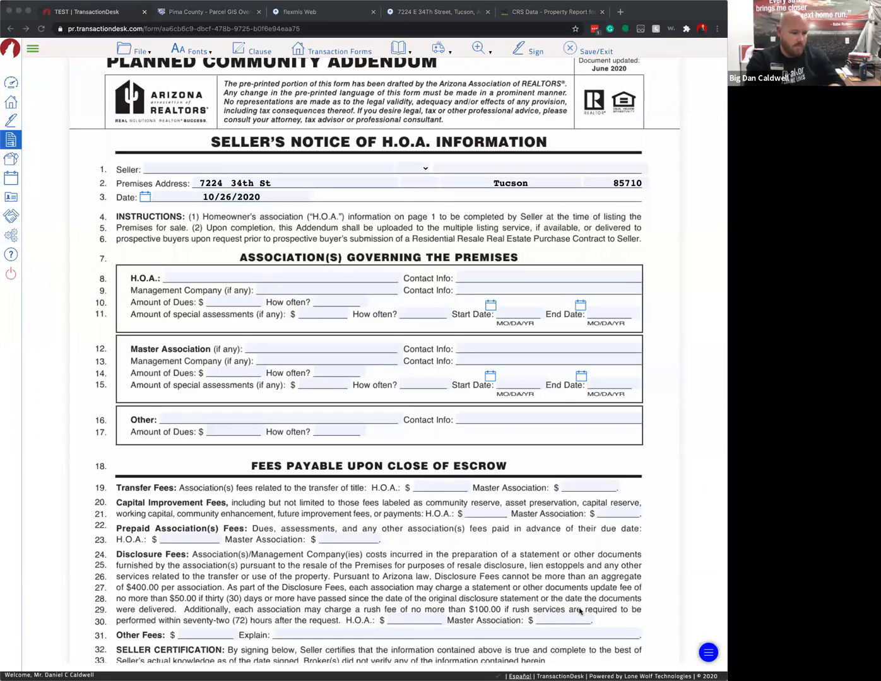
pyautogui.click(657, 385)
pyautogui.scroll(-2, 506, 508)
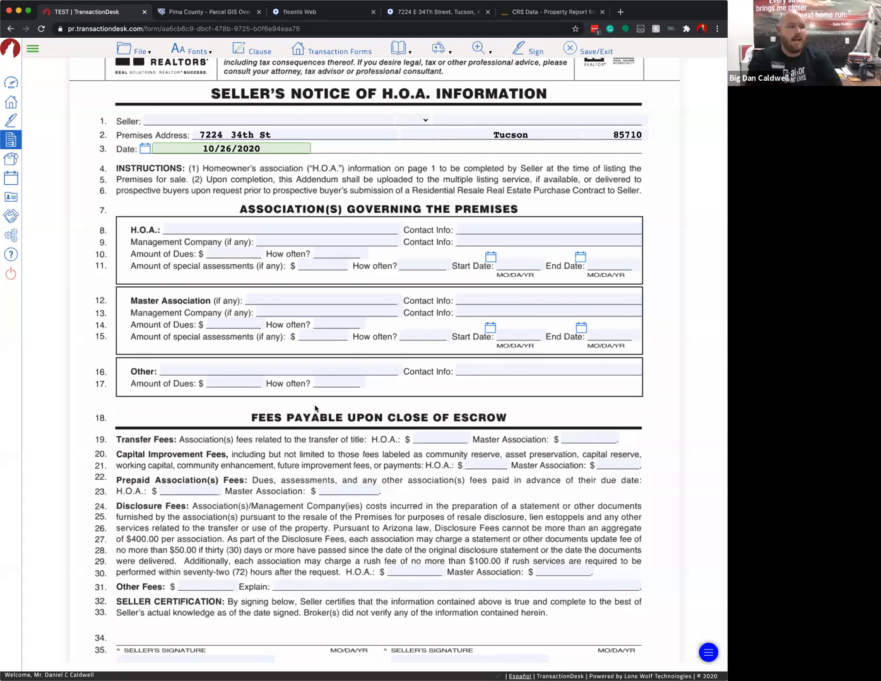
pyautogui.scroll(-5, 317, 410)
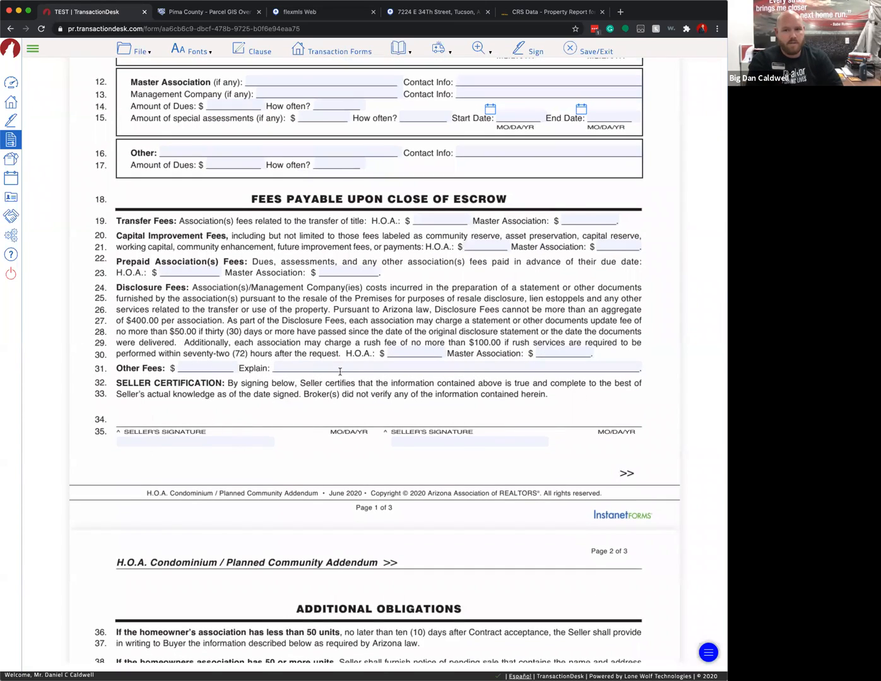
pyautogui.scroll(4, 308, 222)
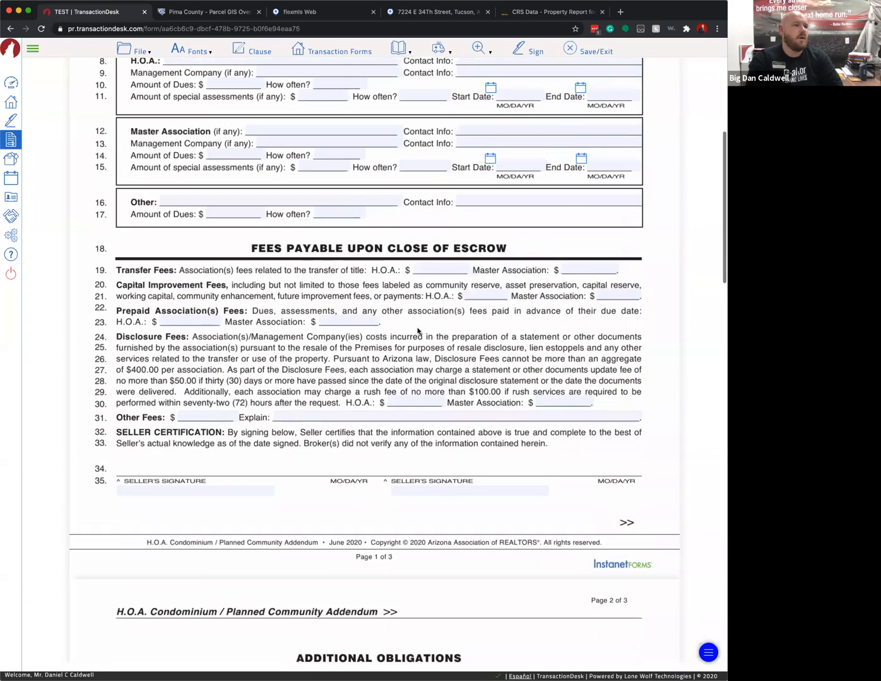
pyautogui.scroll(1, 226, 176)
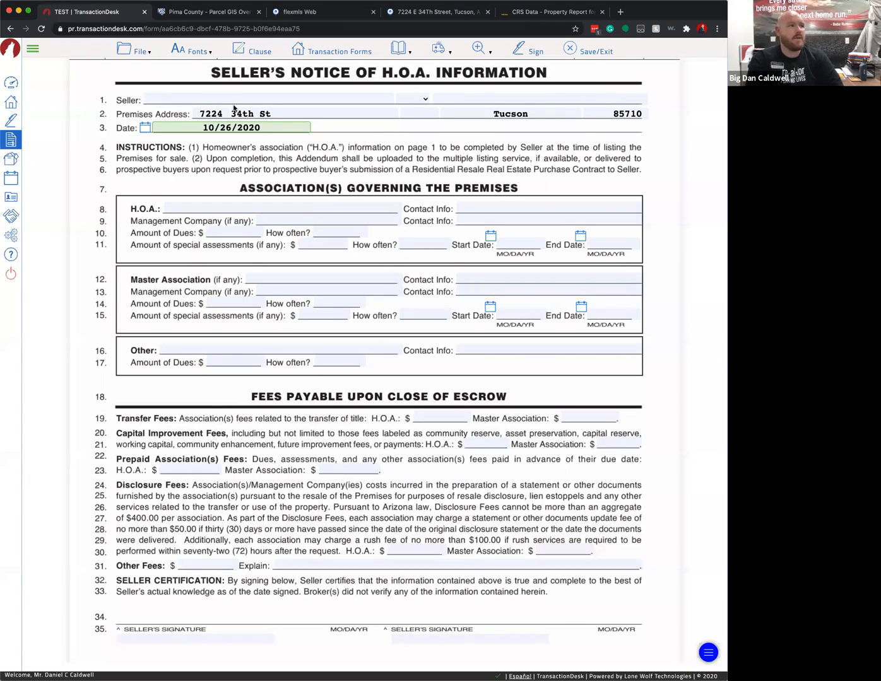
pyautogui.click(138, 56)
# - Open the Coming Soon/Exempt/Delayed Authorization (Rev. 03/2020) form for the listing
pyautogui.click(125, 100)
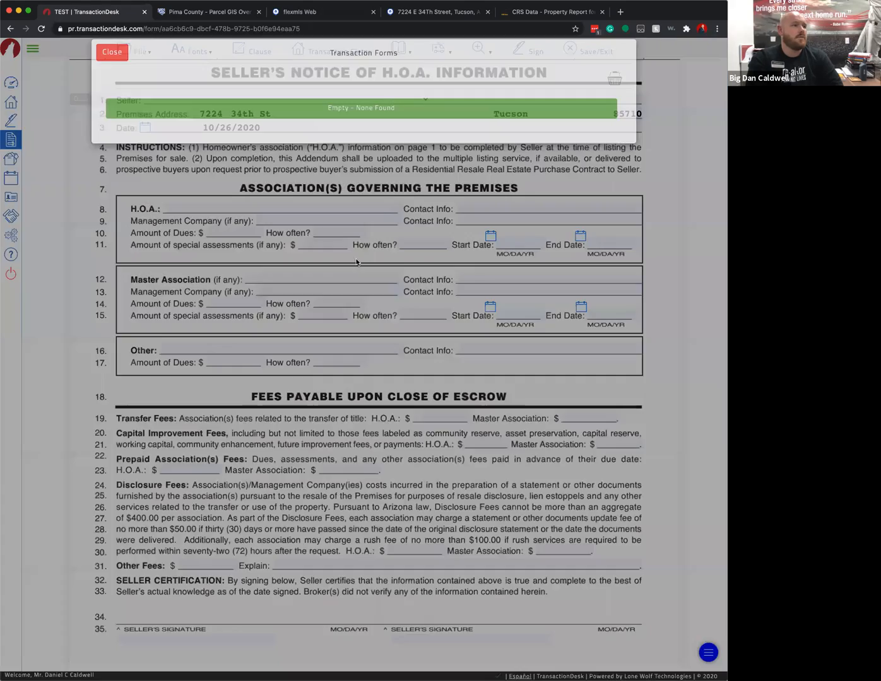
pyautogui.scroll(-1, 180, 277)
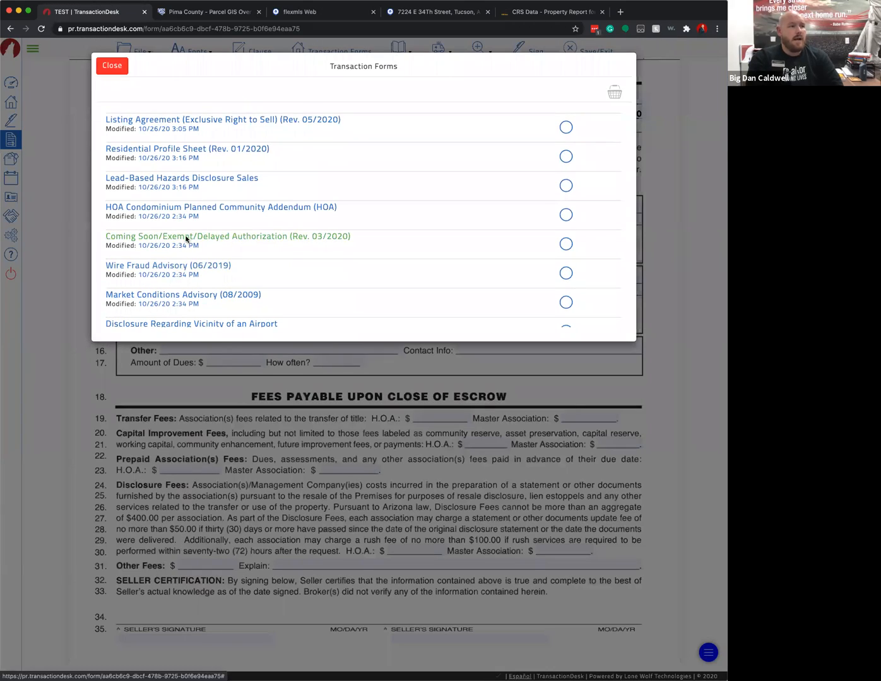
pyautogui.click(184, 240)
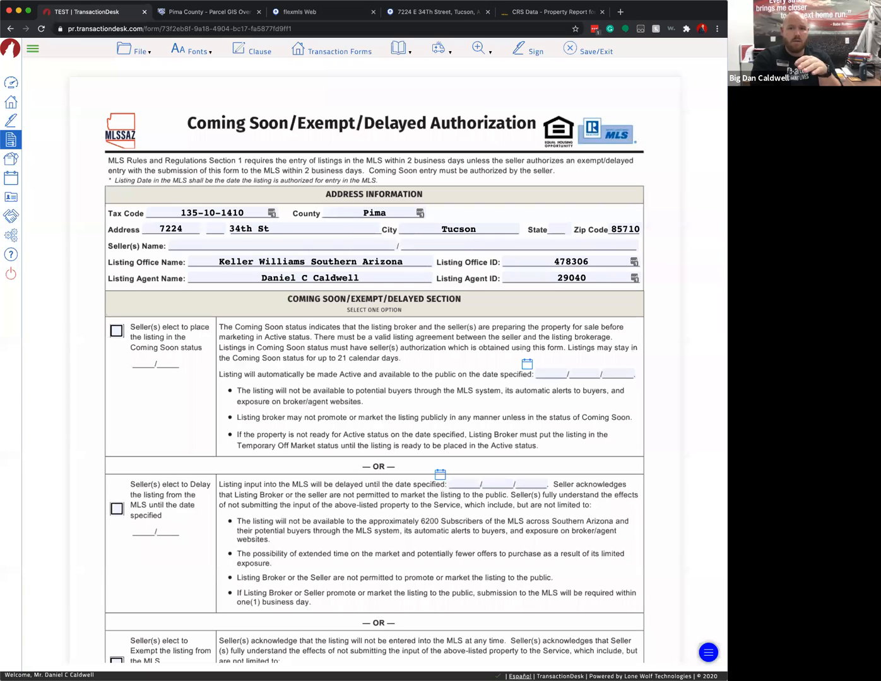
pyautogui.scroll(-3, 596, 444)
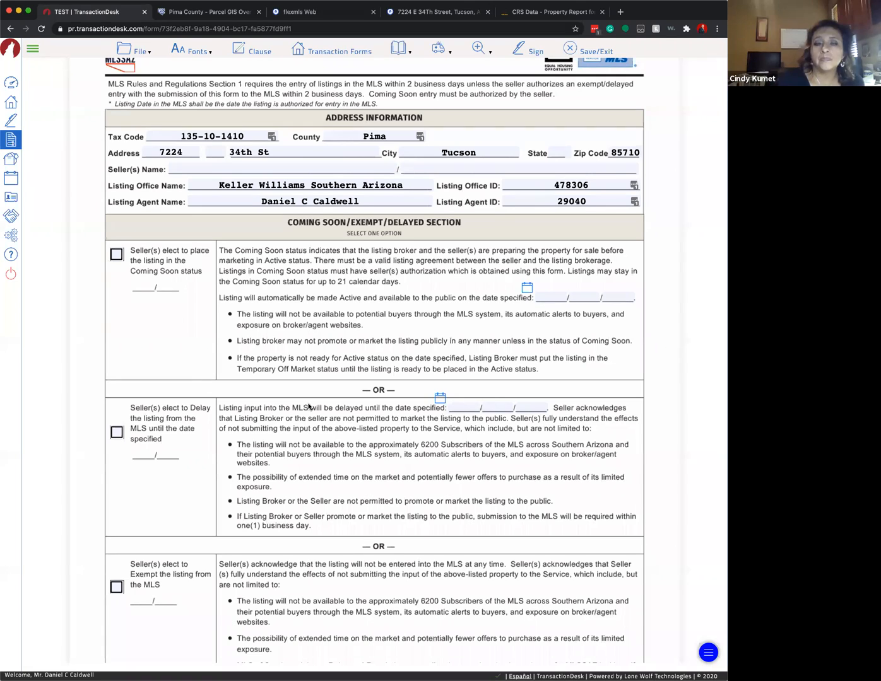
pyautogui.scroll(-5, 427, 457)
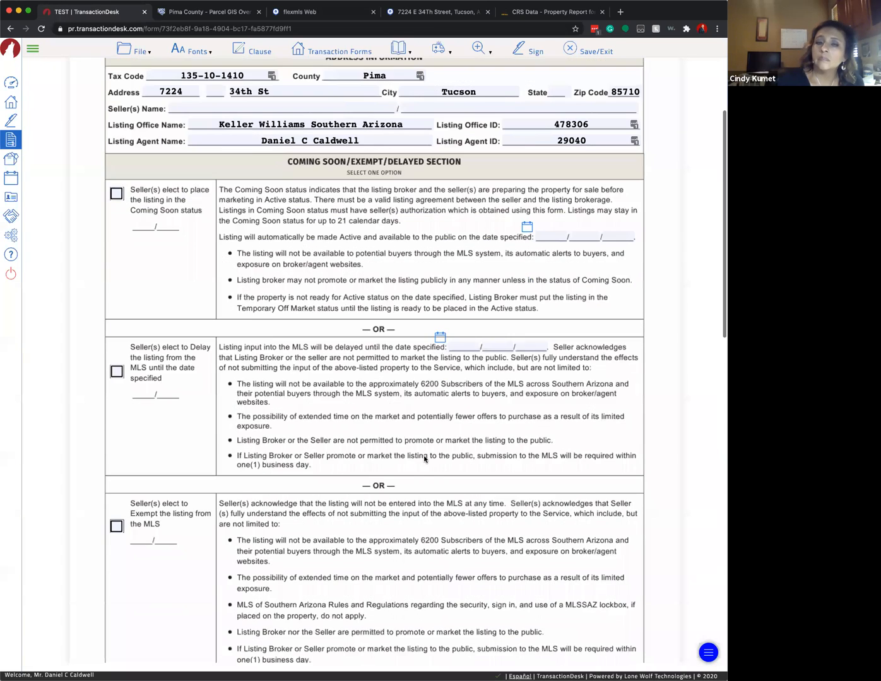
pyautogui.scroll(-1, 217, 308)
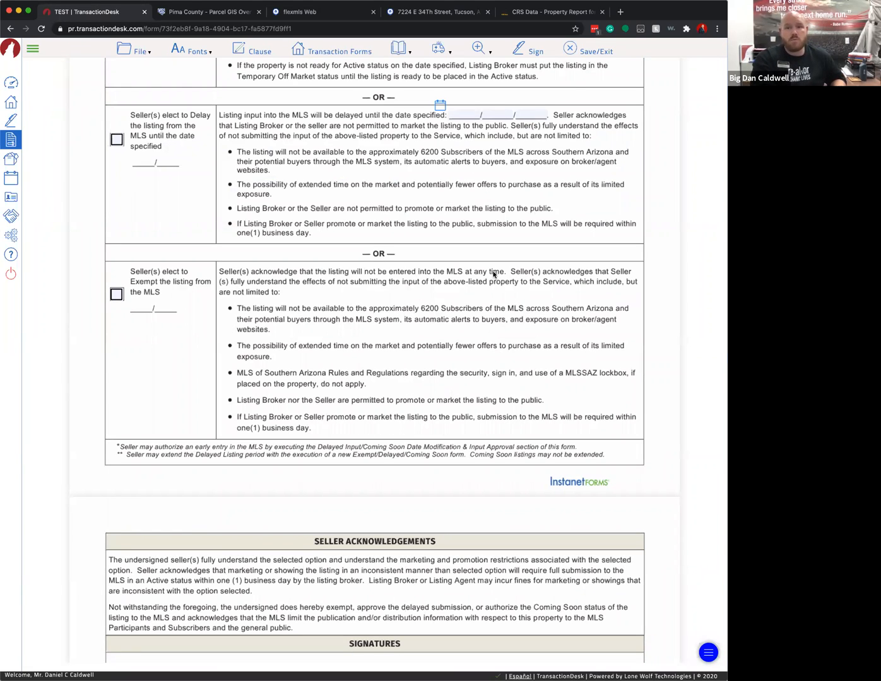
pyautogui.scroll(-3, 429, 342)
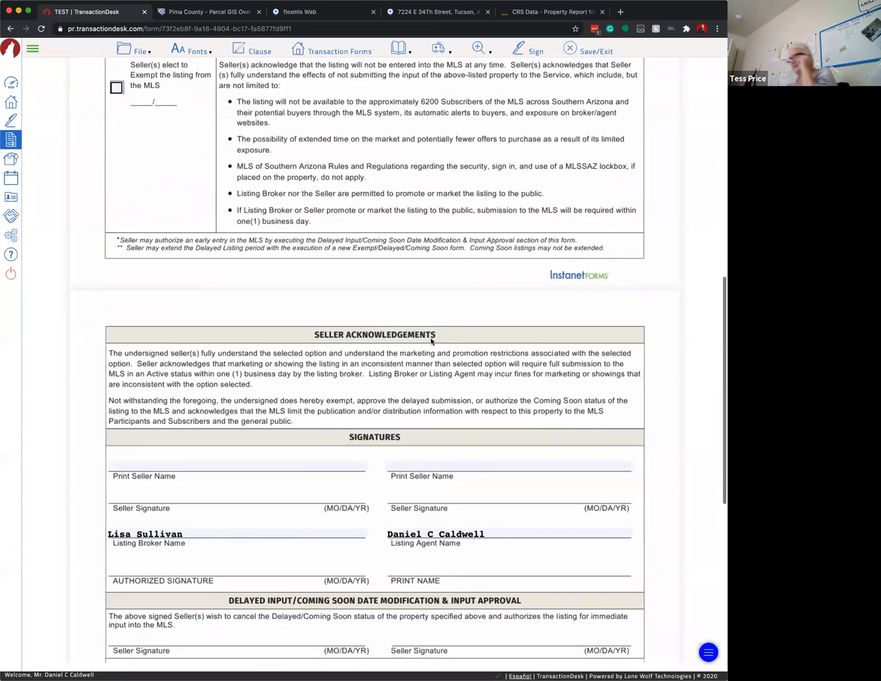
pyautogui.scroll(-4, 430, 339)
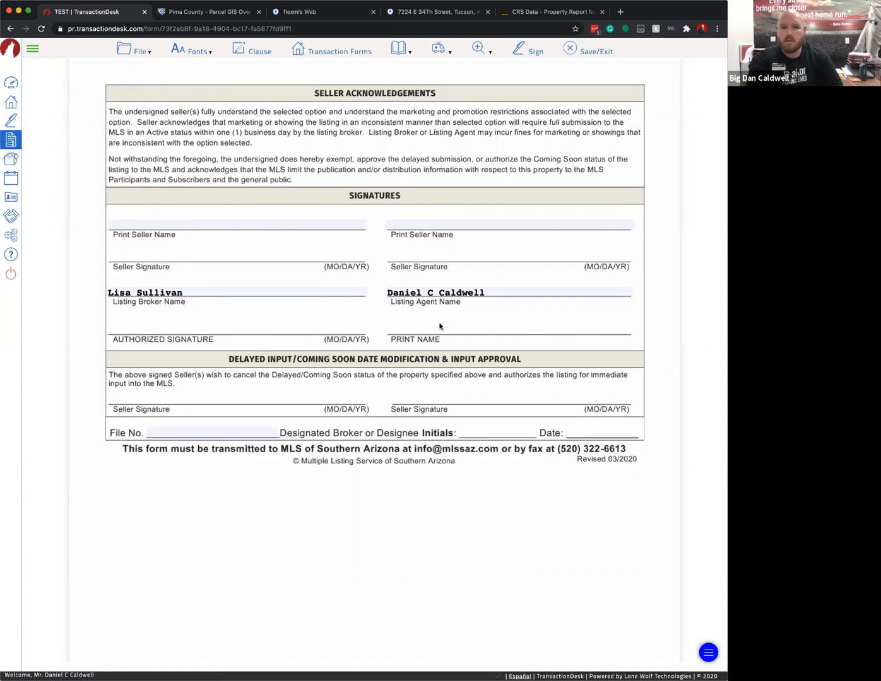
pyautogui.scroll(7, 358, 290)
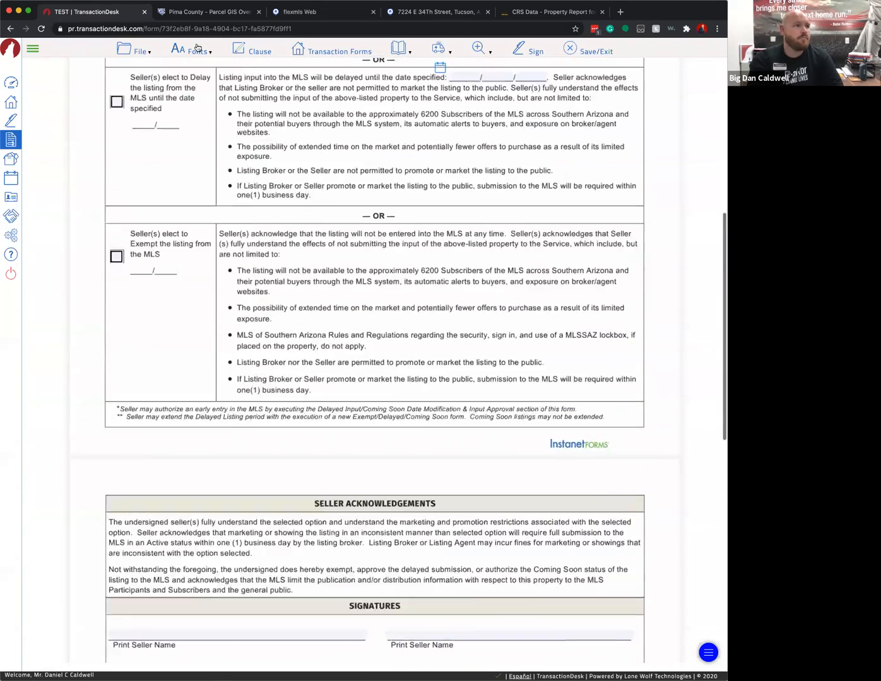
# - Bring up the Transaction Forms list and dismiss it without choosing a form
pyautogui.moveTo(138, 67)
pyautogui.click(143, 100)
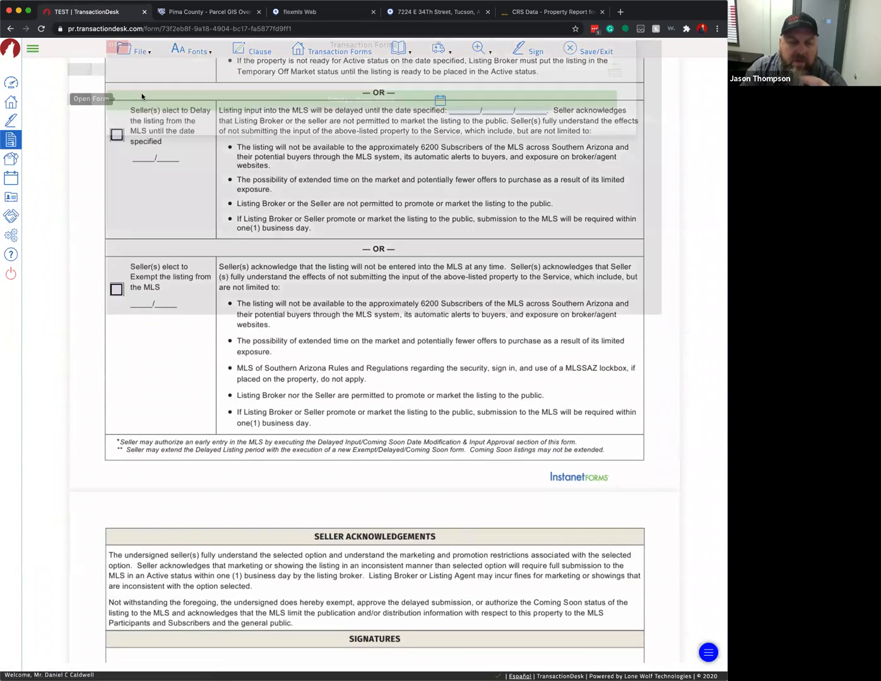
pyautogui.scroll(-1, 398, 249)
pyautogui.scroll(-1, 398, 249)
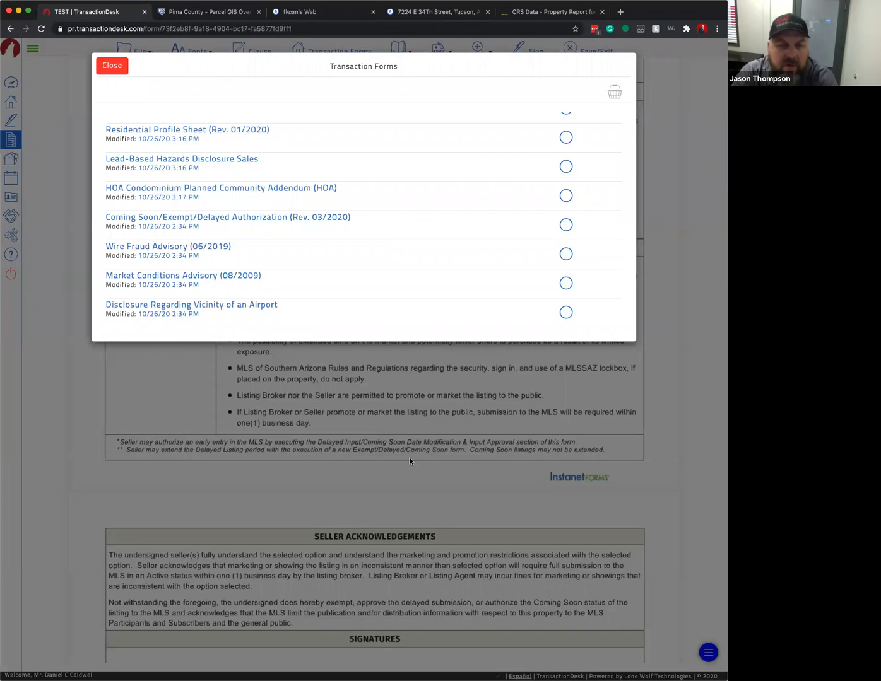
pyautogui.click(112, 64)
pyautogui.scroll(-2, 291, 293)
pyautogui.scroll(-4, 293, 297)
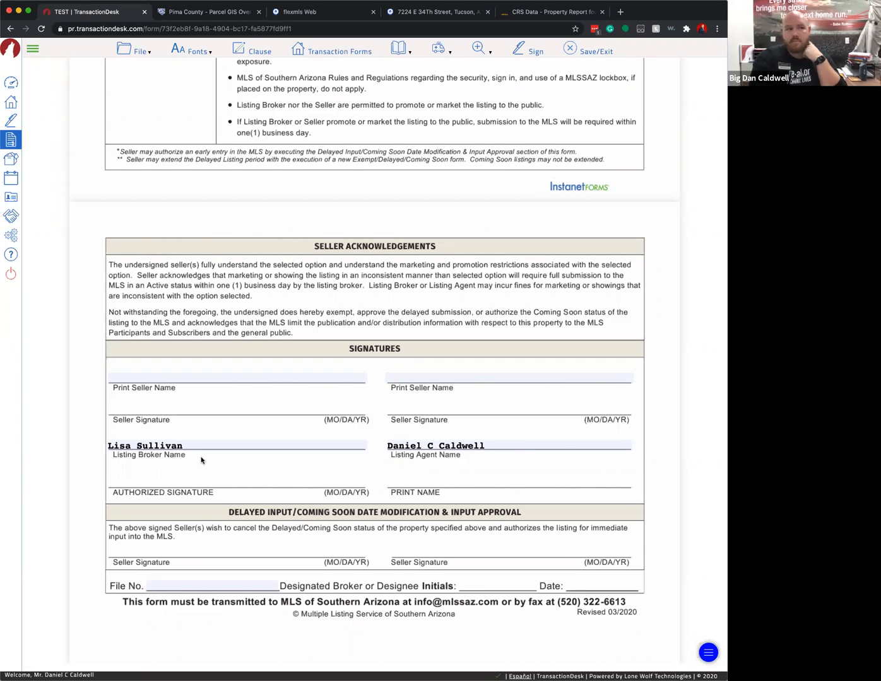
pyautogui.scroll(3, 260, 440)
# - Reopen the Transaction Forms list via File, browse it, and close it again
pyautogui.click(135, 44)
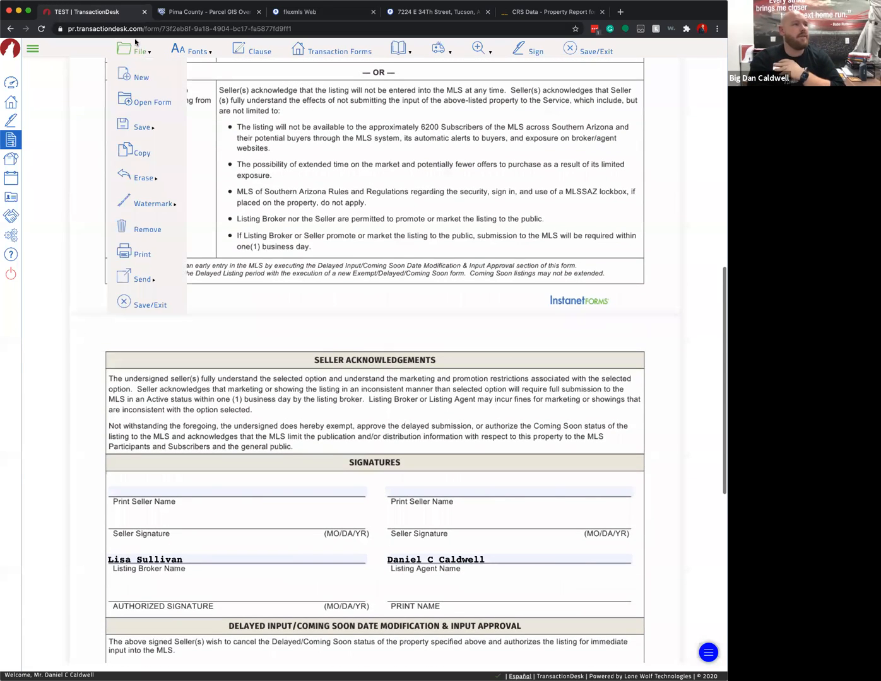
pyautogui.click(143, 101)
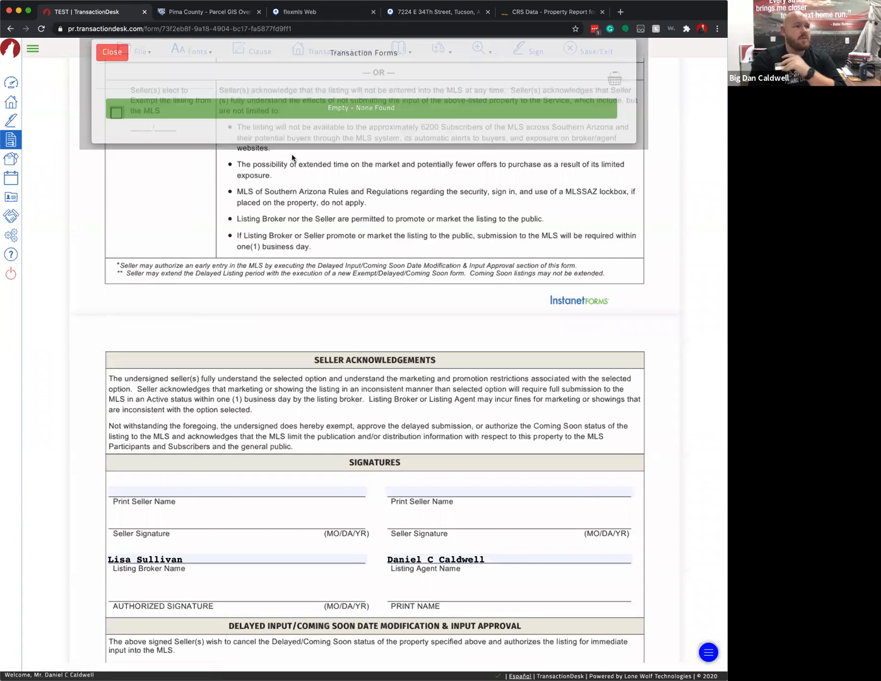
pyautogui.scroll(-1, 217, 239)
pyautogui.scroll(-2, 221, 262)
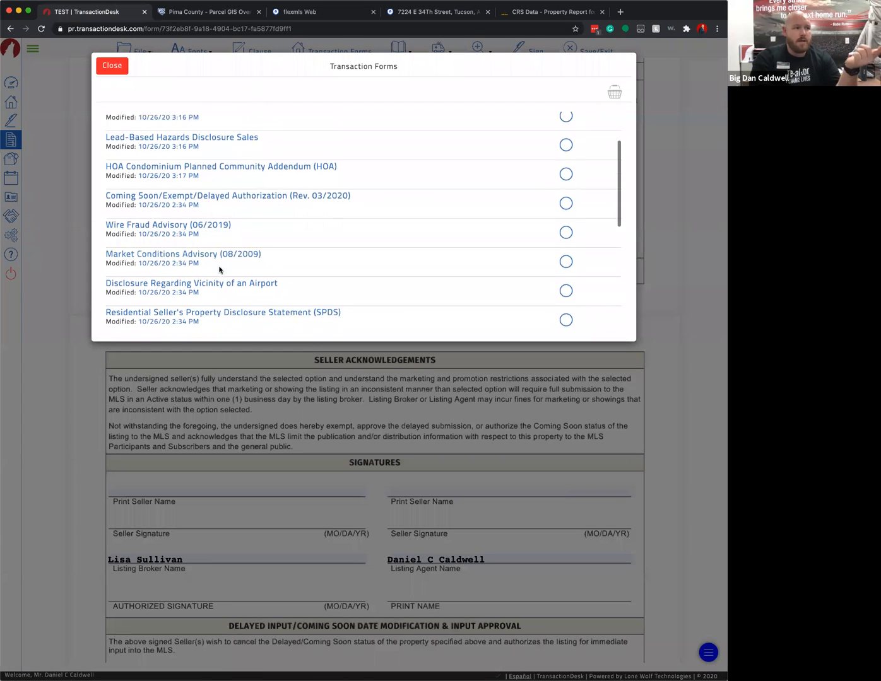
pyautogui.scroll(-2, 248, 250)
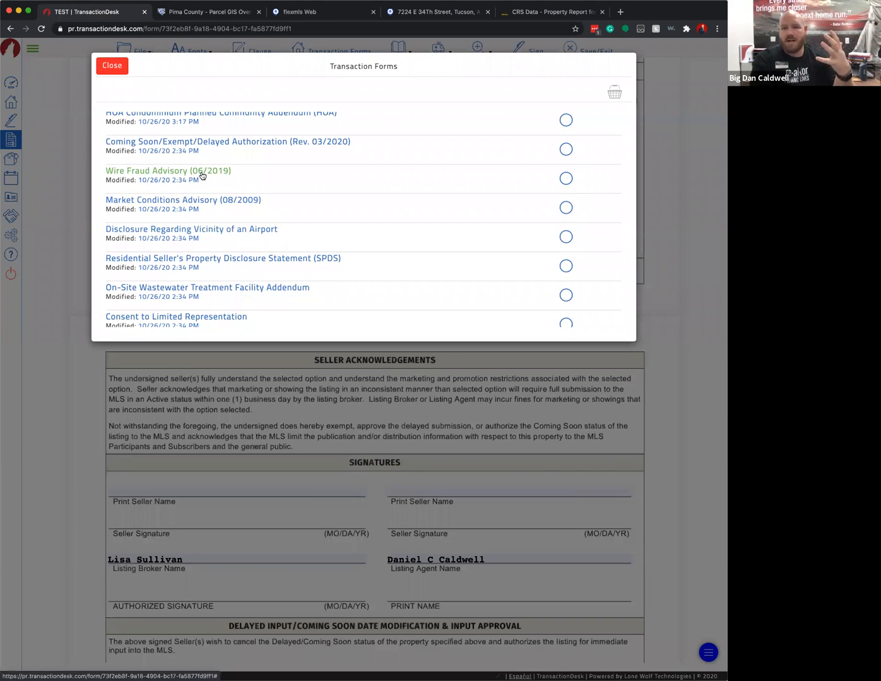
pyautogui.scroll(-1, 254, 193)
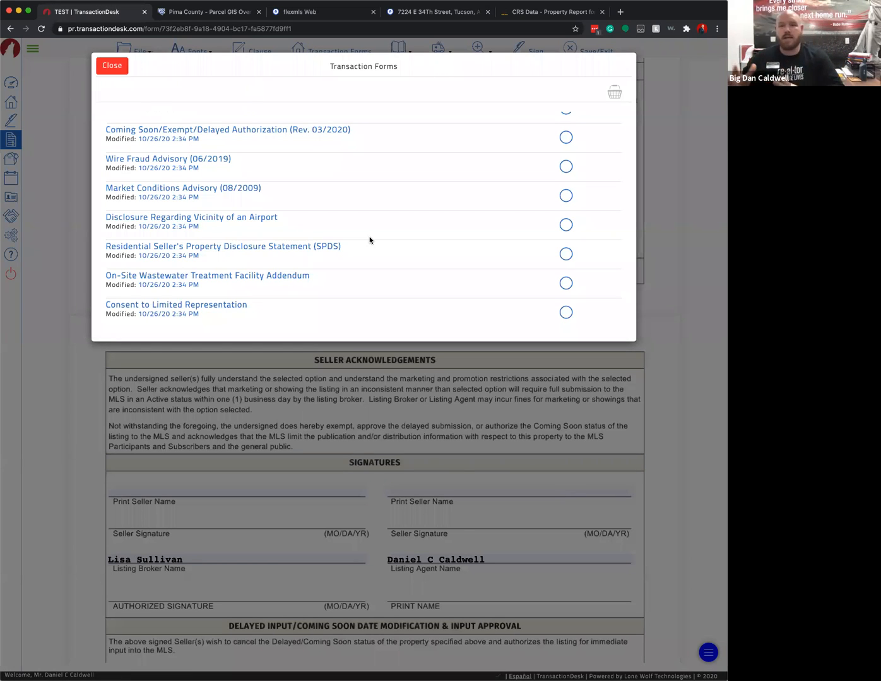
pyautogui.click(119, 69)
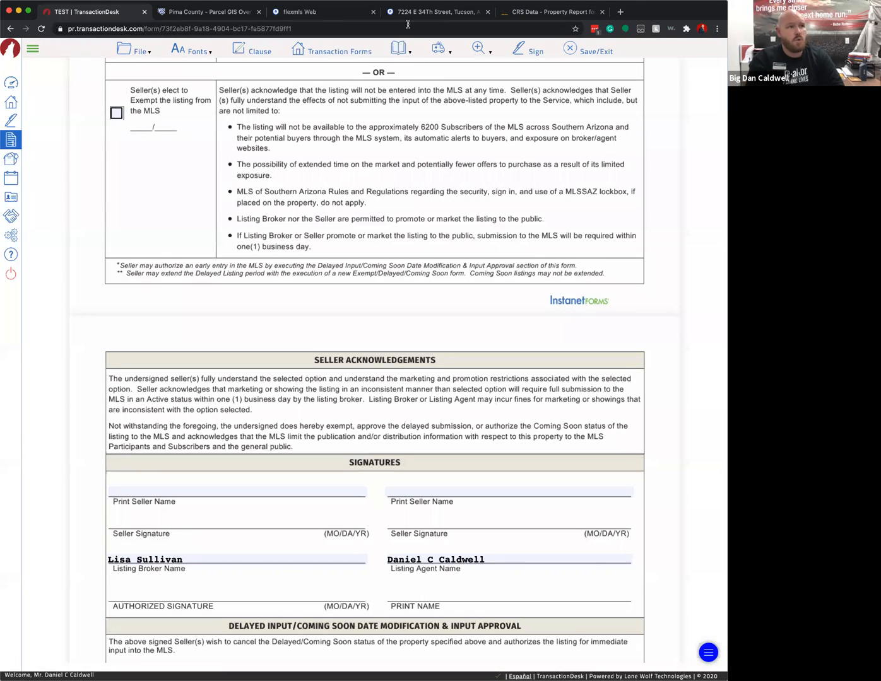
# - Reload the flexmls dashboard and go to the MLSSAZ Gateway site in a new tab
pyautogui.click(318, 13)
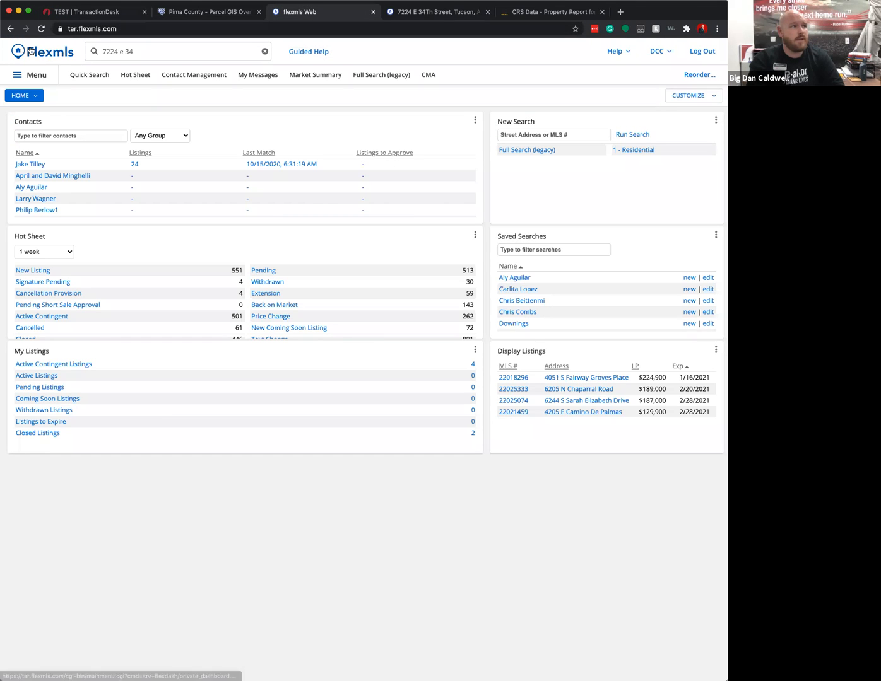
pyautogui.click(52, 50)
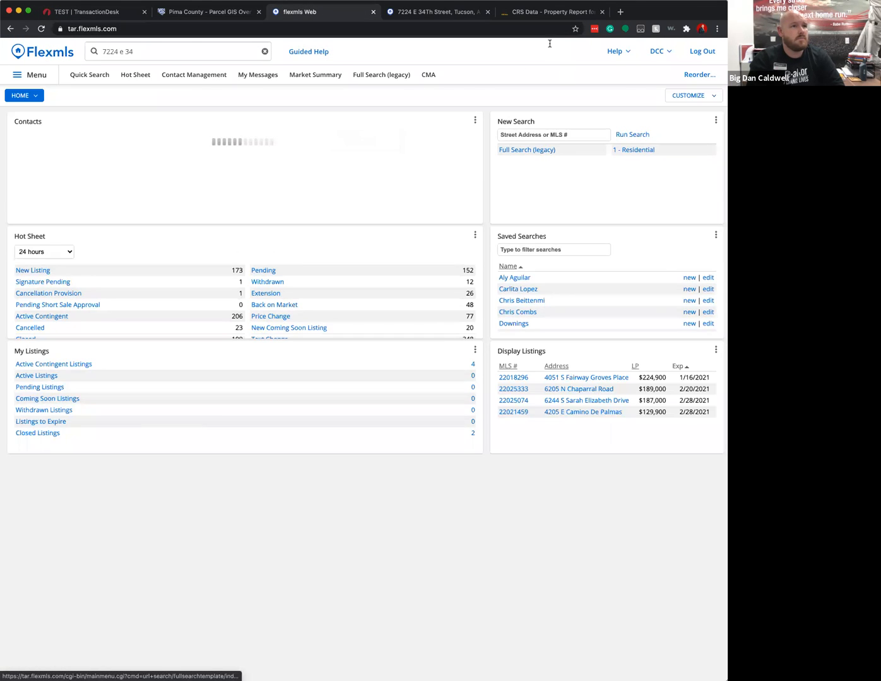
pyautogui.click(621, 12)
pyautogui.write('mls')
pyautogui.press('Return')
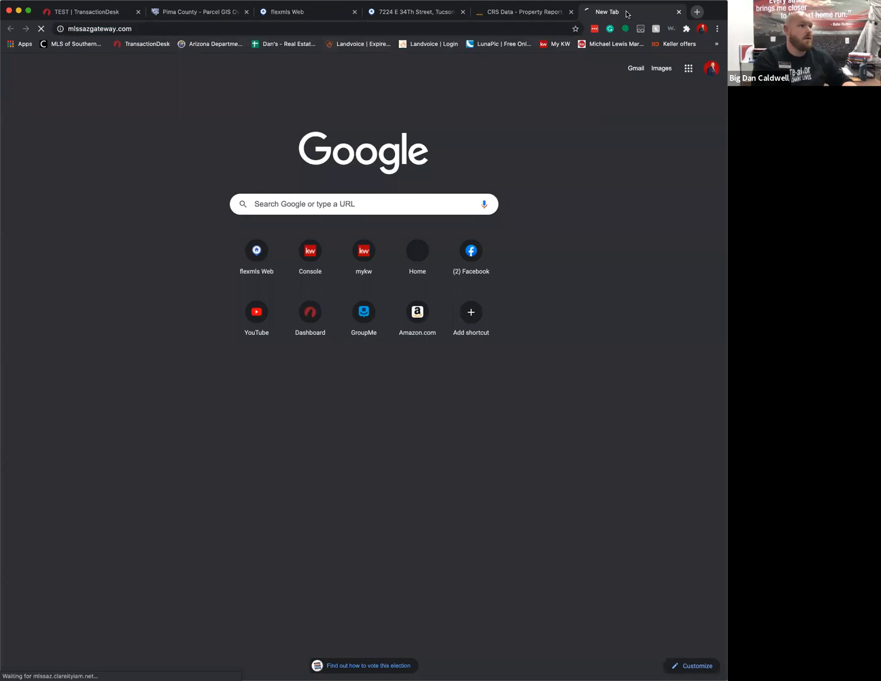
# - Log in to the gateway with the username and password, then launch CRS Data
pyautogui.write('tar.29040')
pyautogui.press('Tab')
pyautogui.write('*******')
pyautogui.press('Return')
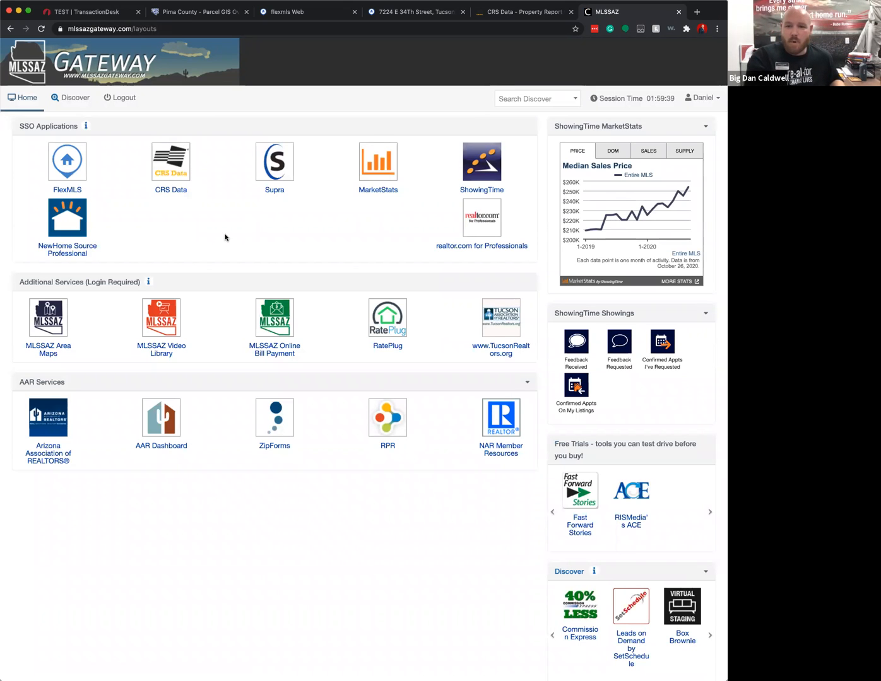
pyautogui.click(182, 165)
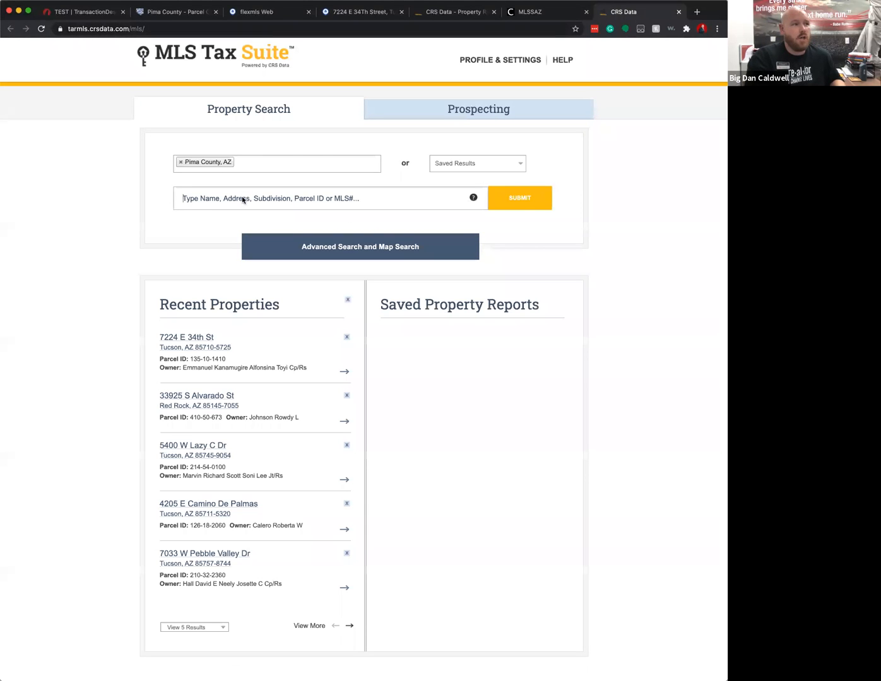
# - Add Cochise County, remove Pima County from the search area, and search the 33925 S address
pyautogui.click(253, 166)
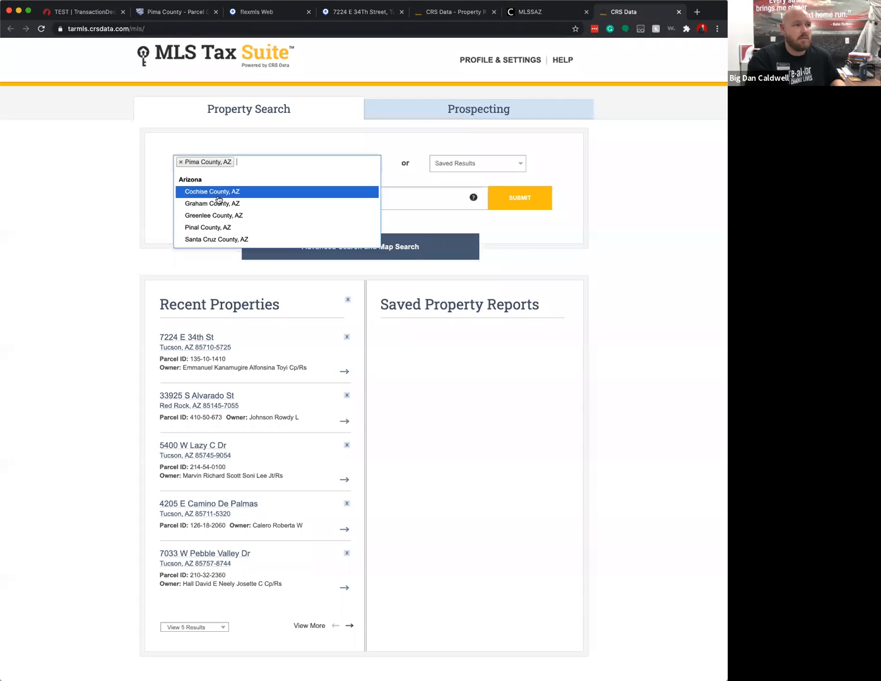
pyautogui.scroll(-2, 222, 230)
pyautogui.scroll(2, 220, 153)
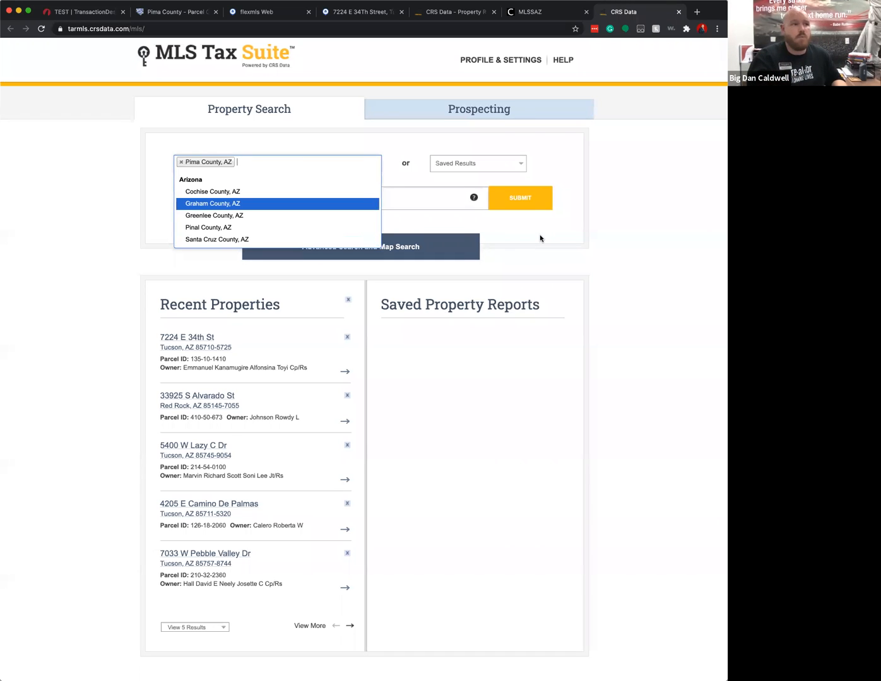
pyautogui.click(212, 194)
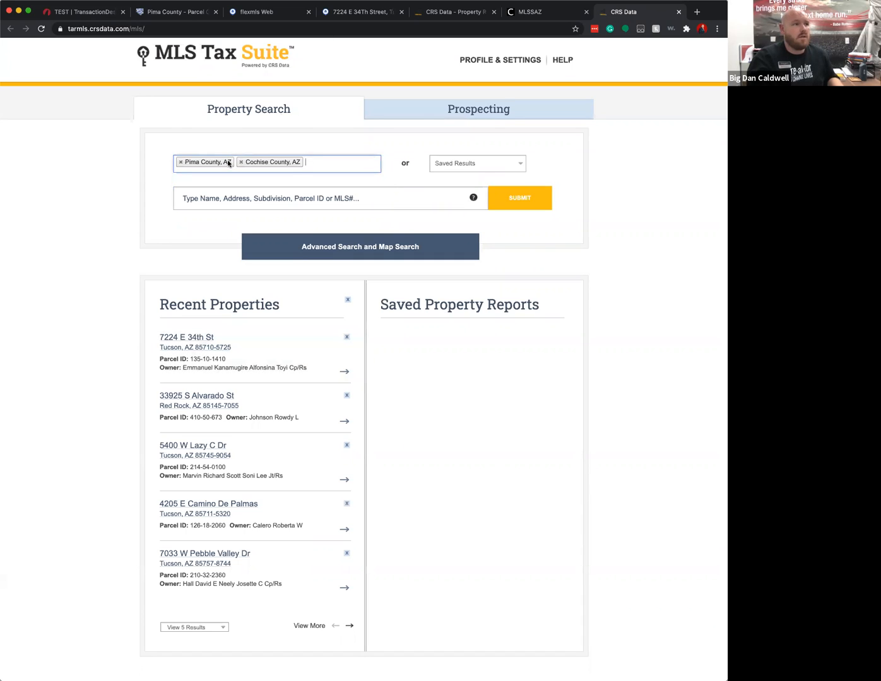
pyautogui.click(179, 163)
pyautogui.click(209, 190)
pyautogui.write('33925')
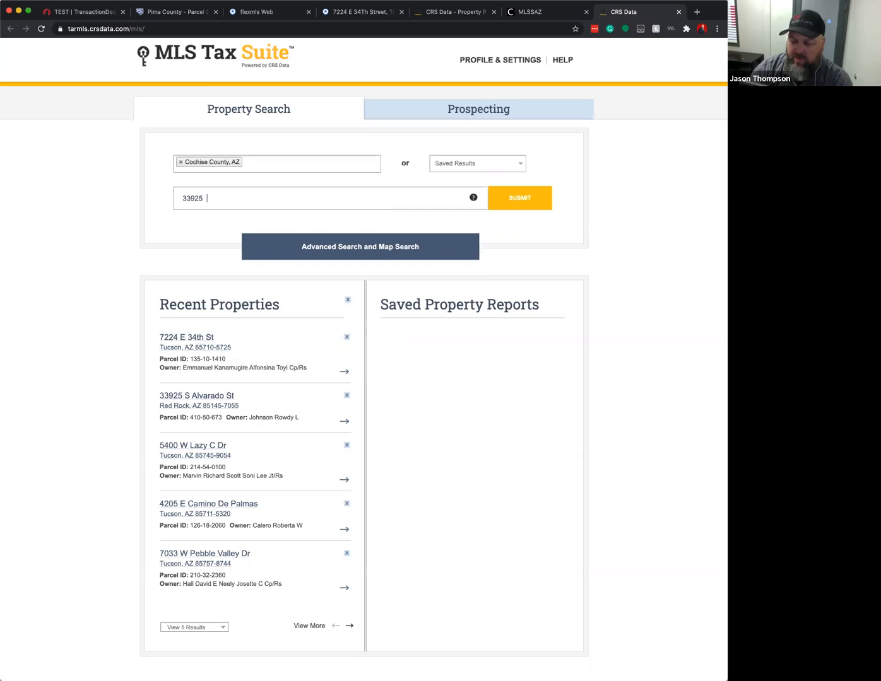
pyautogui.write(' s')
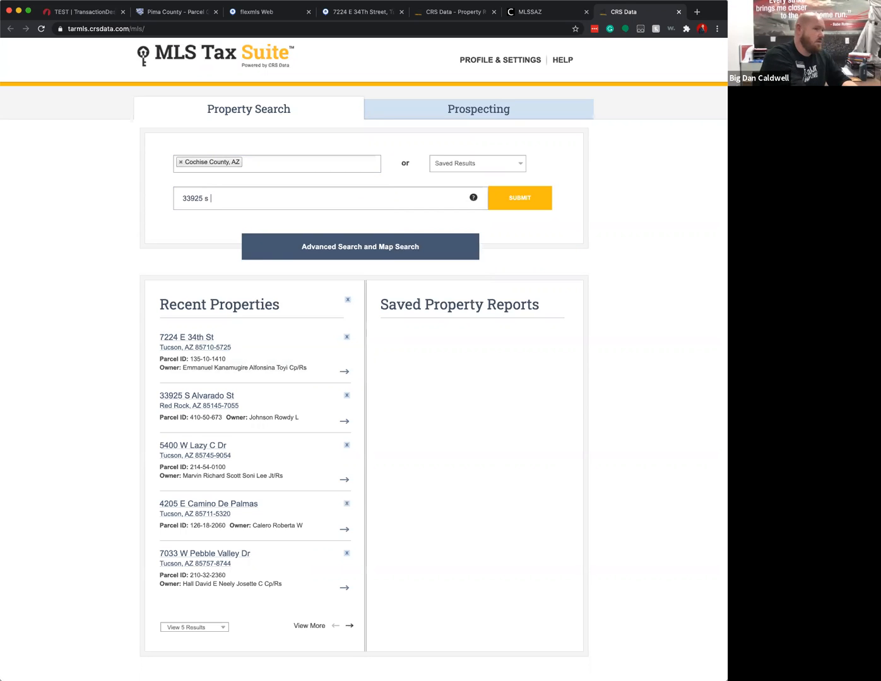
pyautogui.write('o')
pyautogui.press('Return')
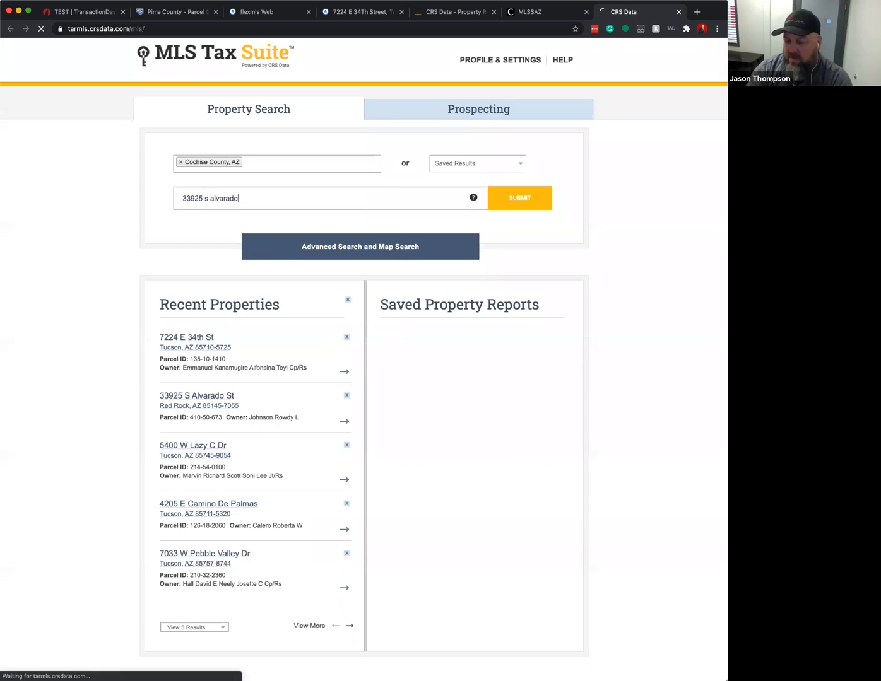
# - Add Pinal County to the search area and submit to show the Red Rock property report
pyautogui.click(247, 159)
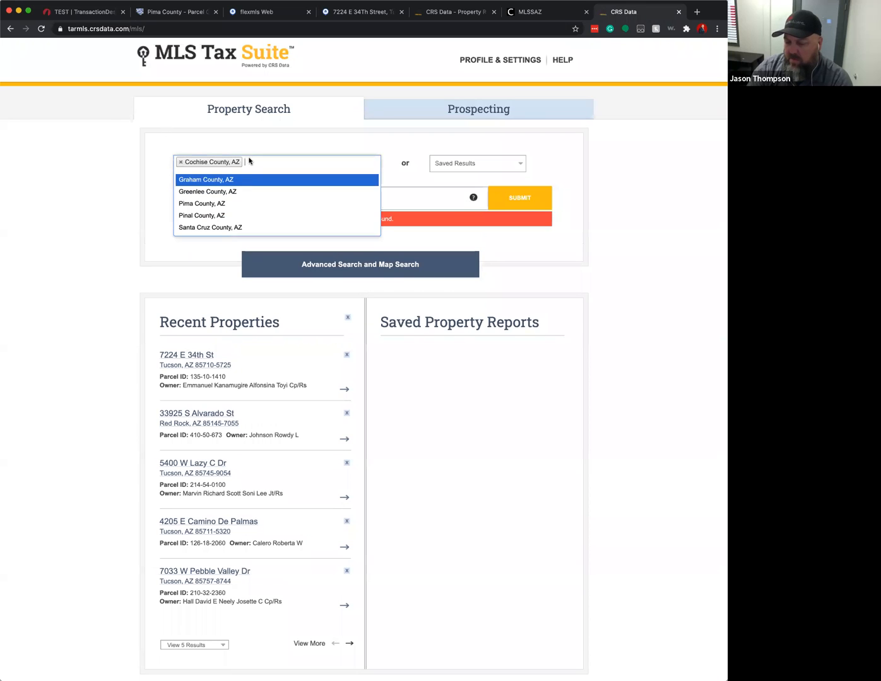
pyautogui.click(226, 215)
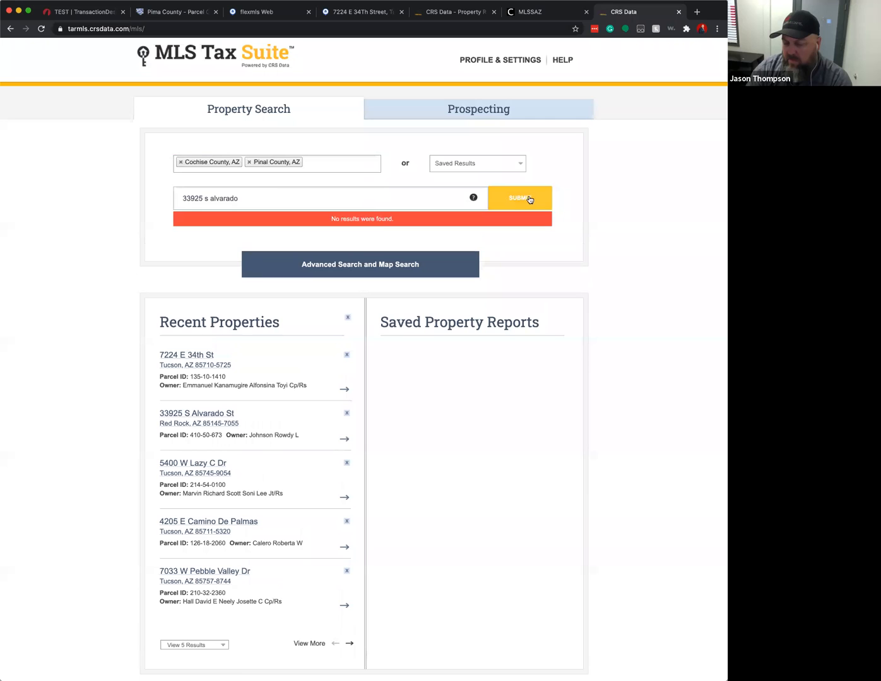
pyautogui.click(530, 200)
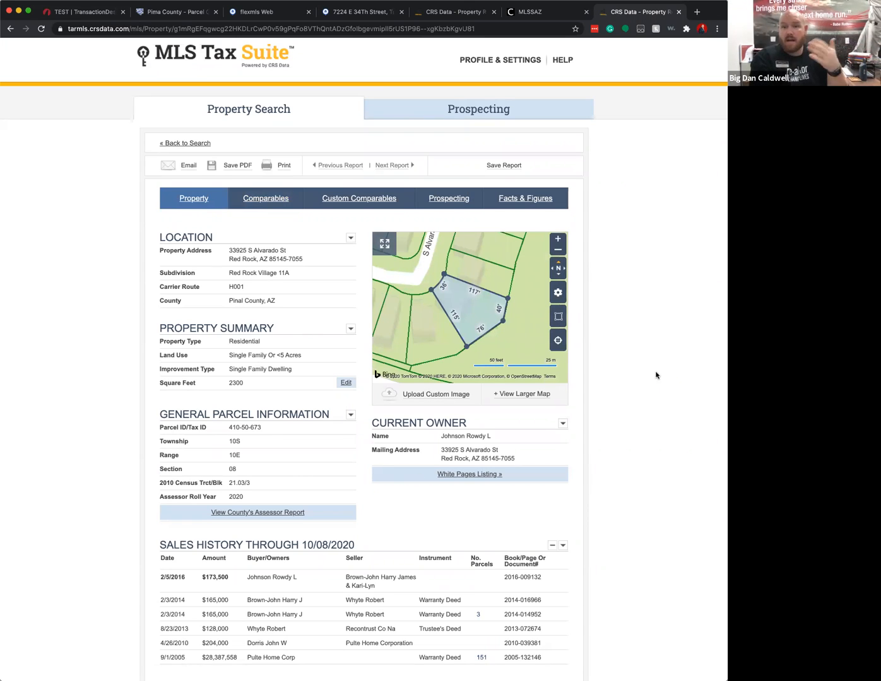
pyautogui.scroll(-1, 623, 374)
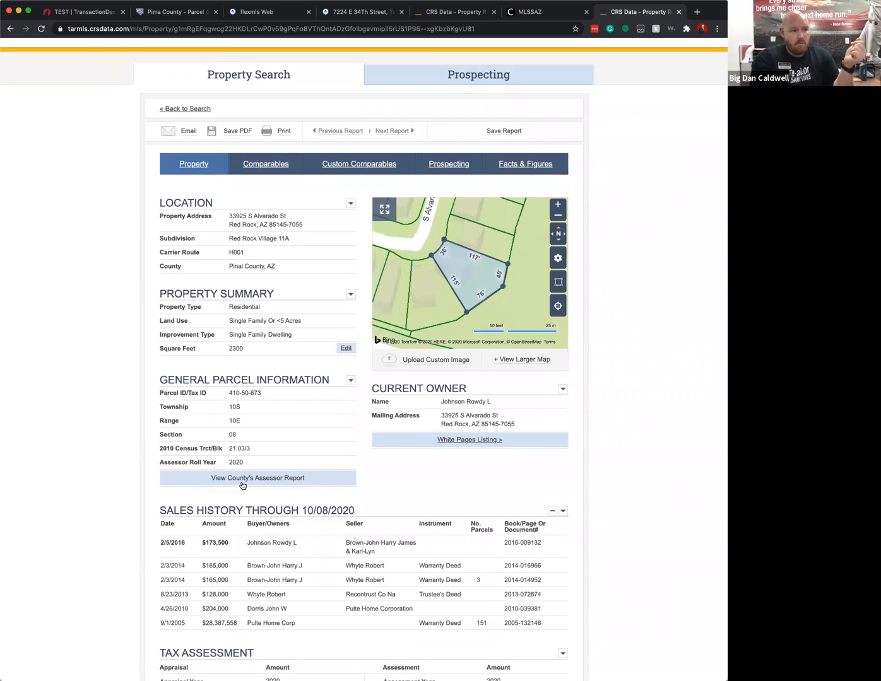
# - Look over the Pinal County Assessor report for the Red Rock parcel, then close it
pyautogui.click(242, 484)
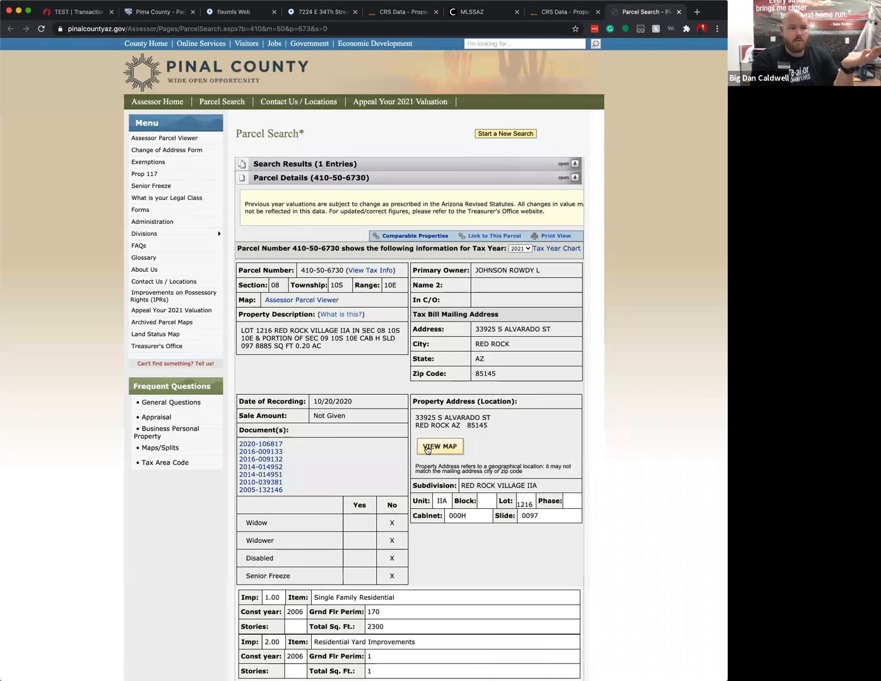
pyautogui.scroll(-5, 426, 449)
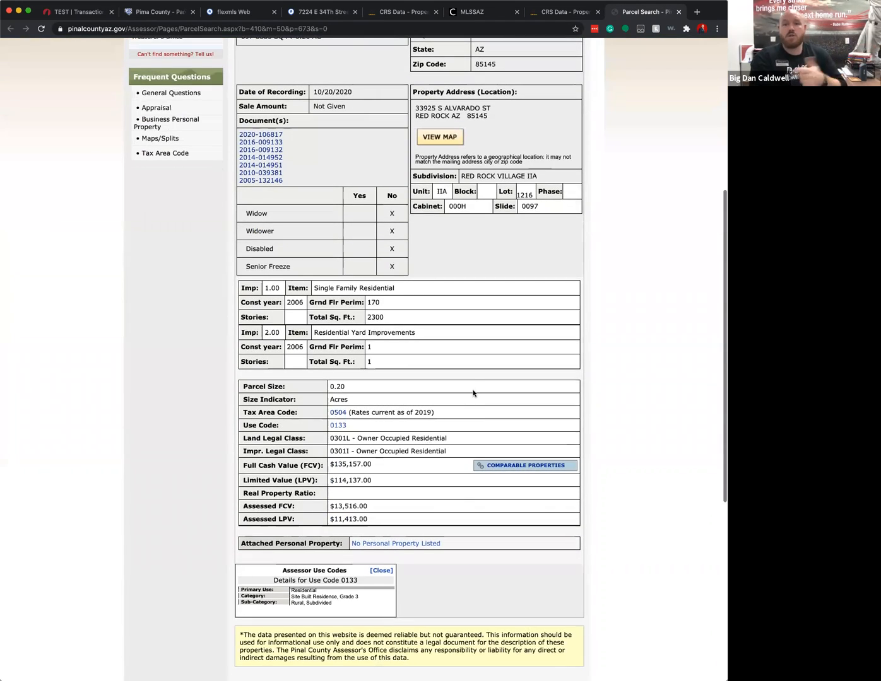
pyautogui.scroll(5, 474, 394)
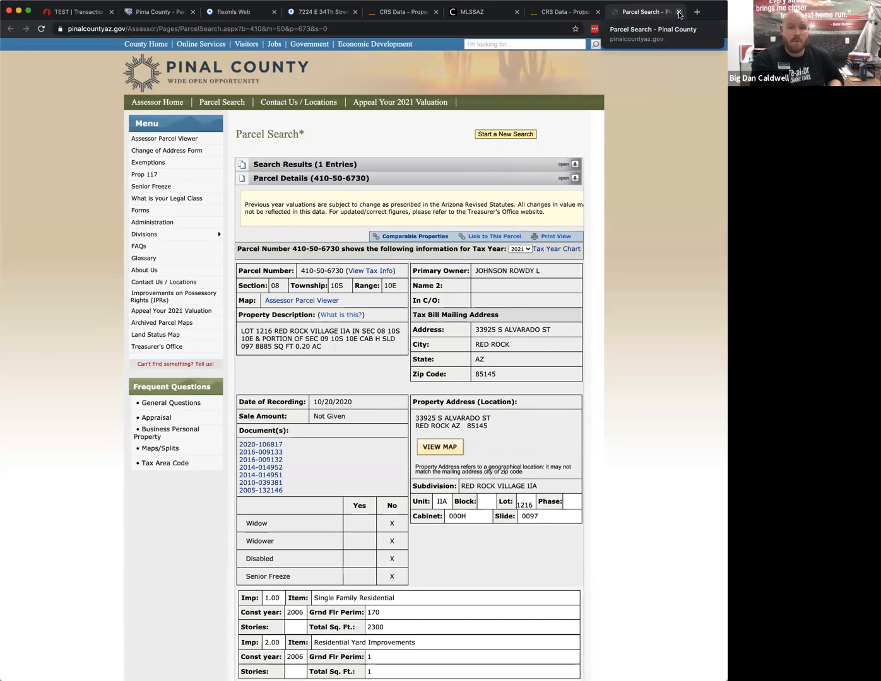
pyautogui.click(679, 14)
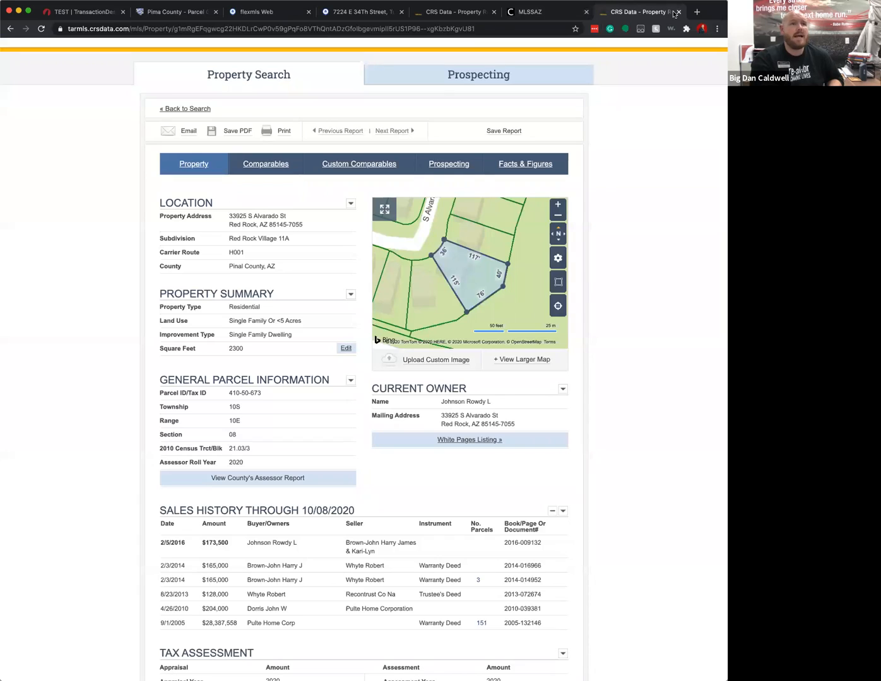
# - Start a new Residential listing in flexmls and go to its address section
pyautogui.click(256, 11)
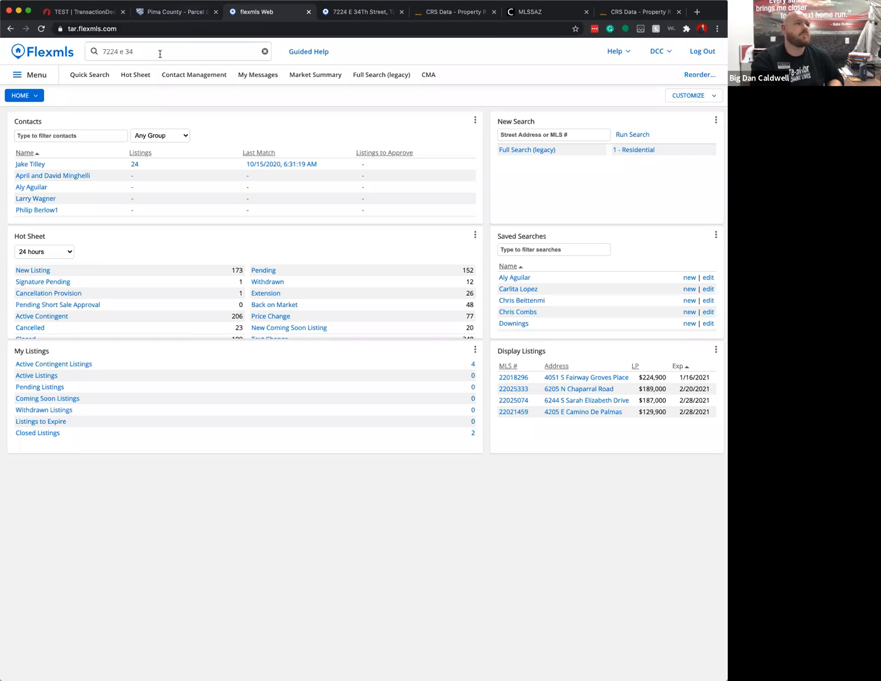
pyautogui.click(18, 76)
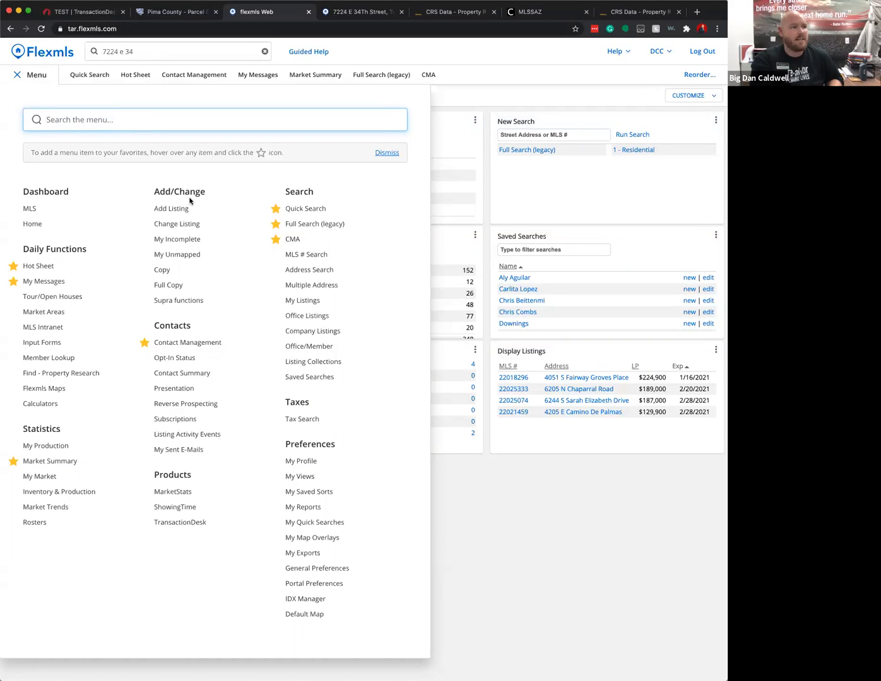
pyautogui.click(176, 209)
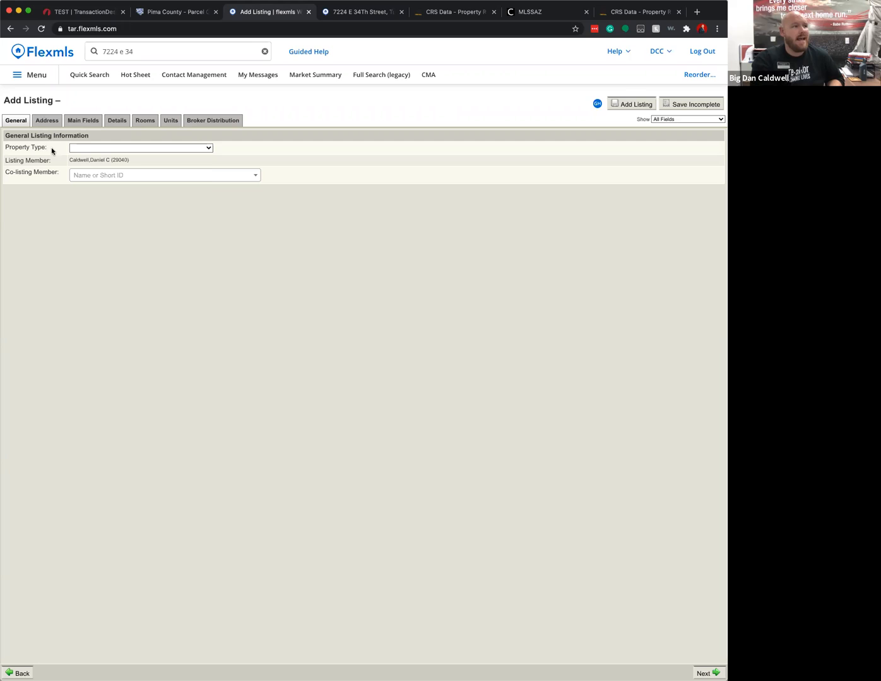
pyautogui.click(112, 152)
pyautogui.click(113, 154)
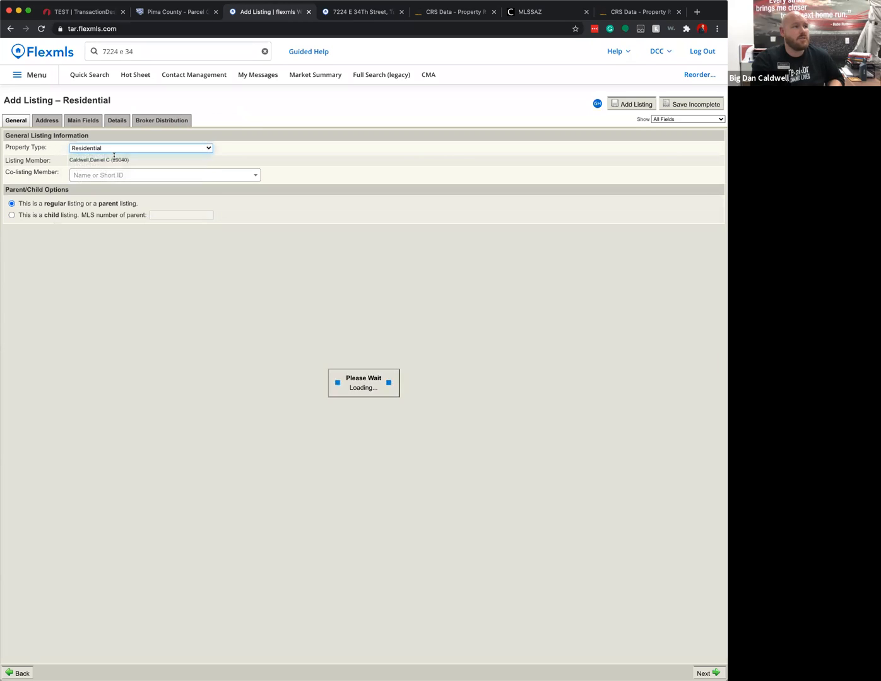
pyautogui.click(119, 177)
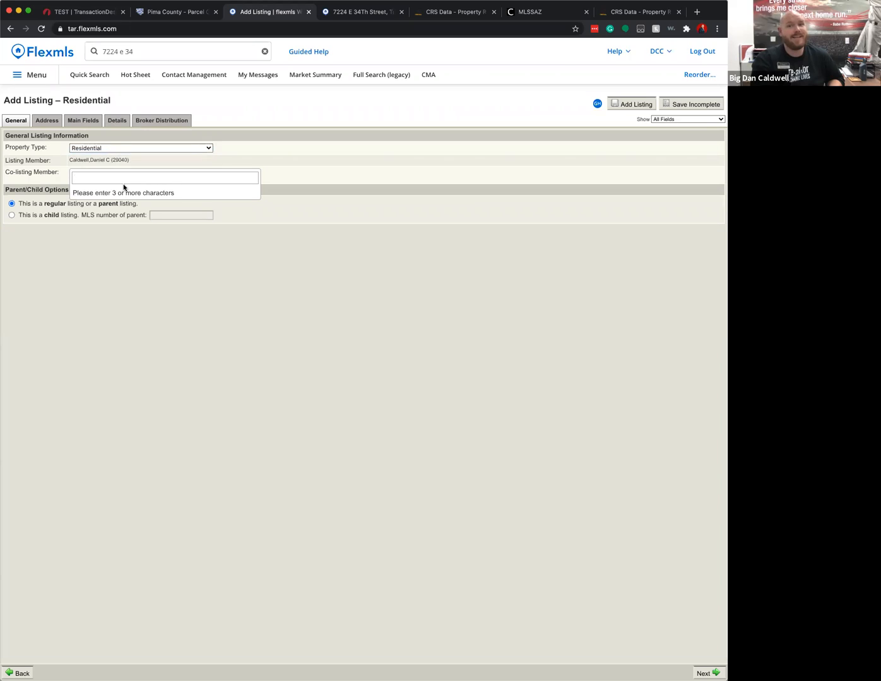
pyautogui.click(283, 262)
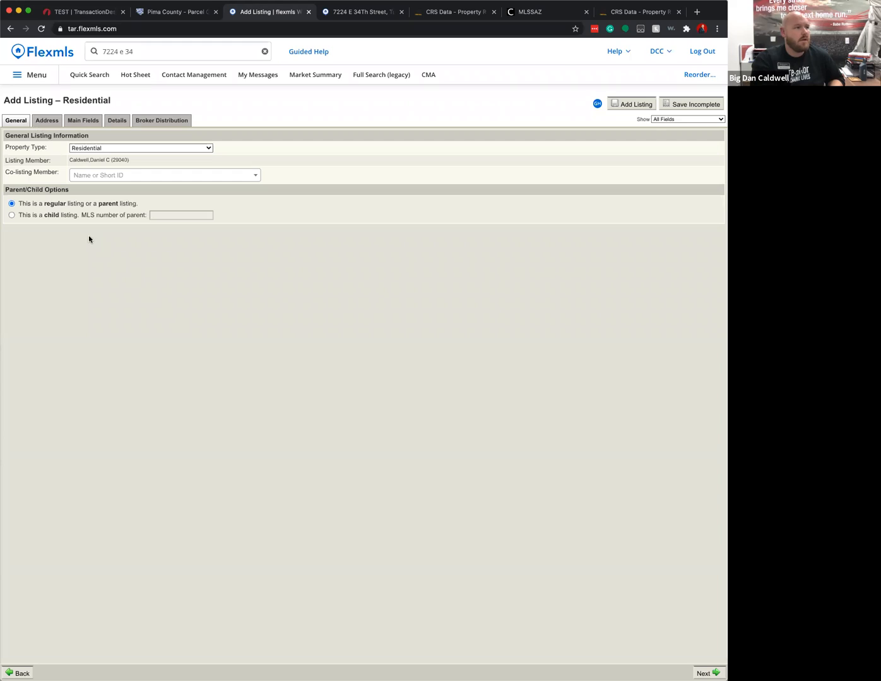
pyautogui.click(47, 121)
pyautogui.click(20, 146)
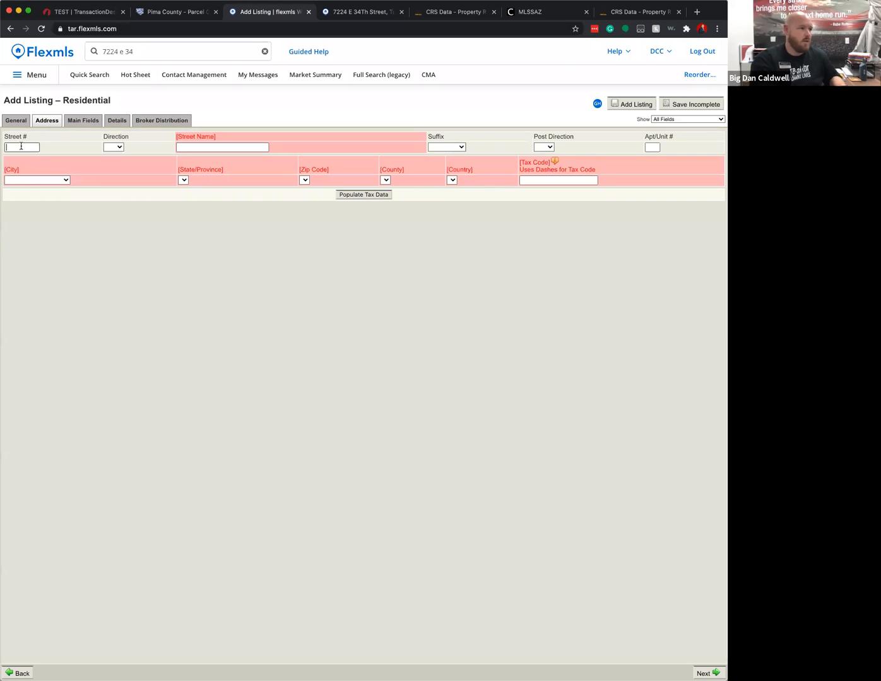
pyautogui.press('Tab')
pyautogui.press('Tab')
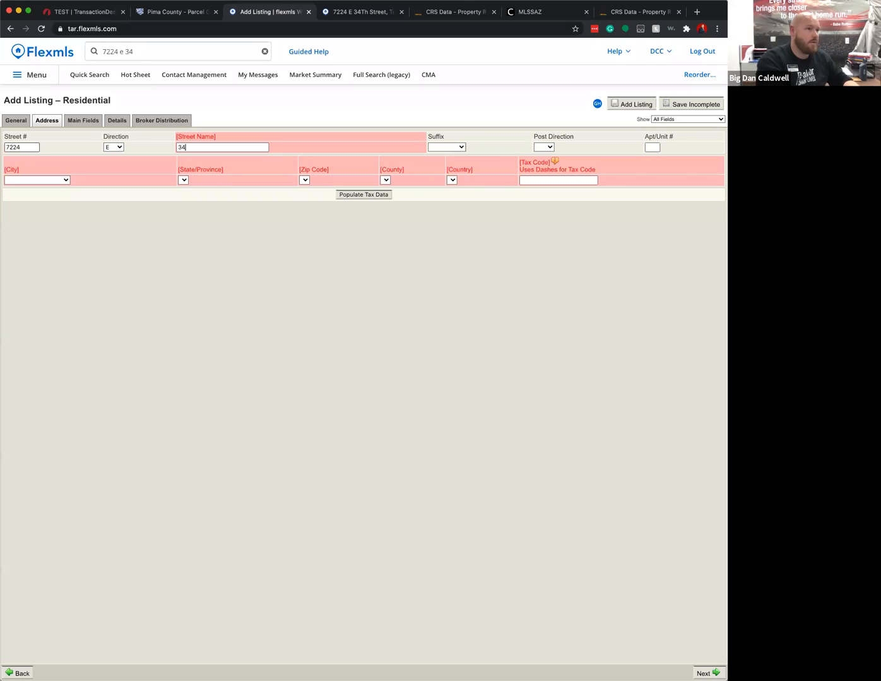
pyautogui.press('Tab')
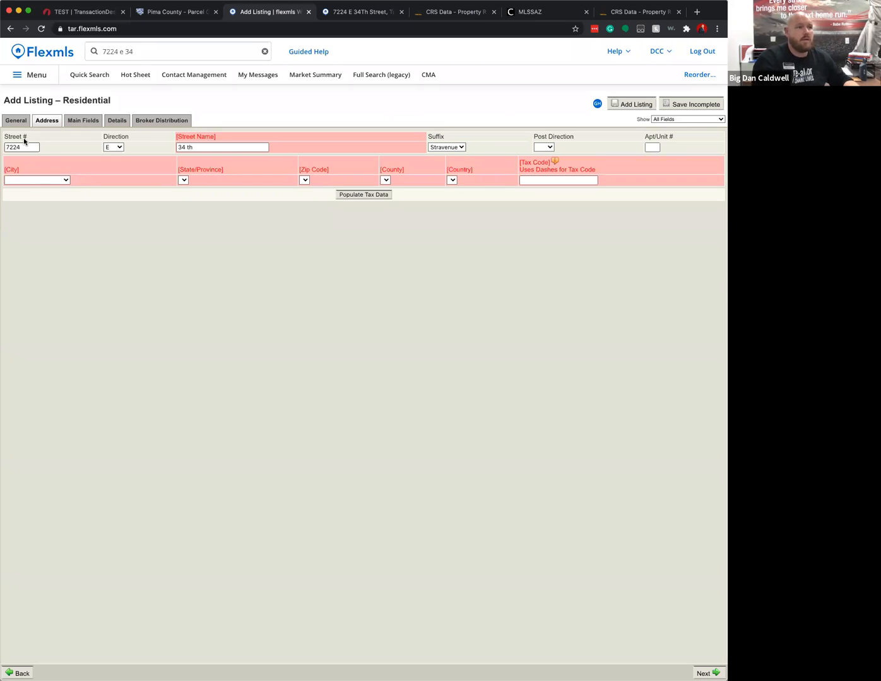
pyautogui.click(438, 149)
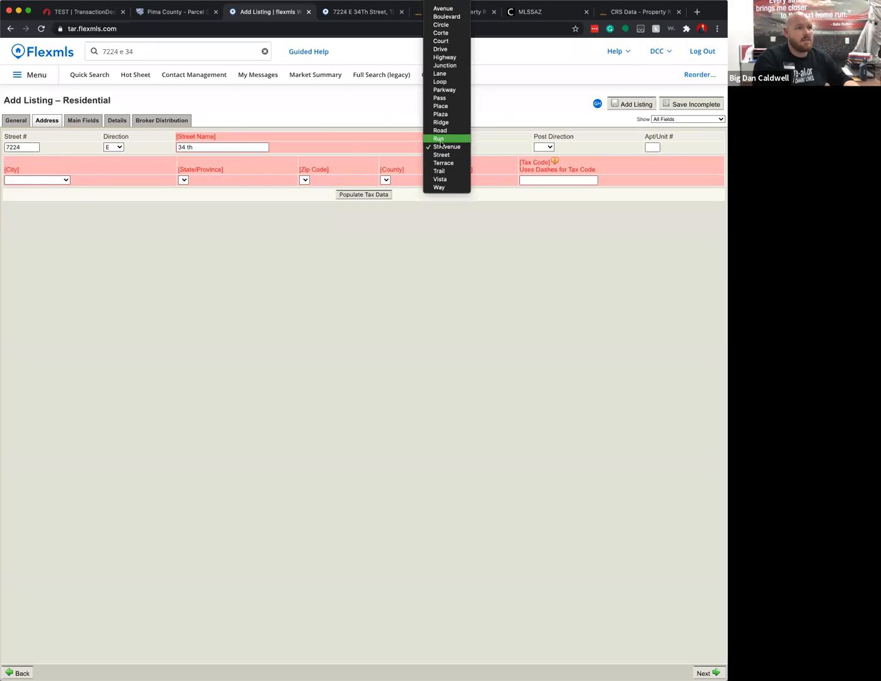
pyautogui.click(446, 156)
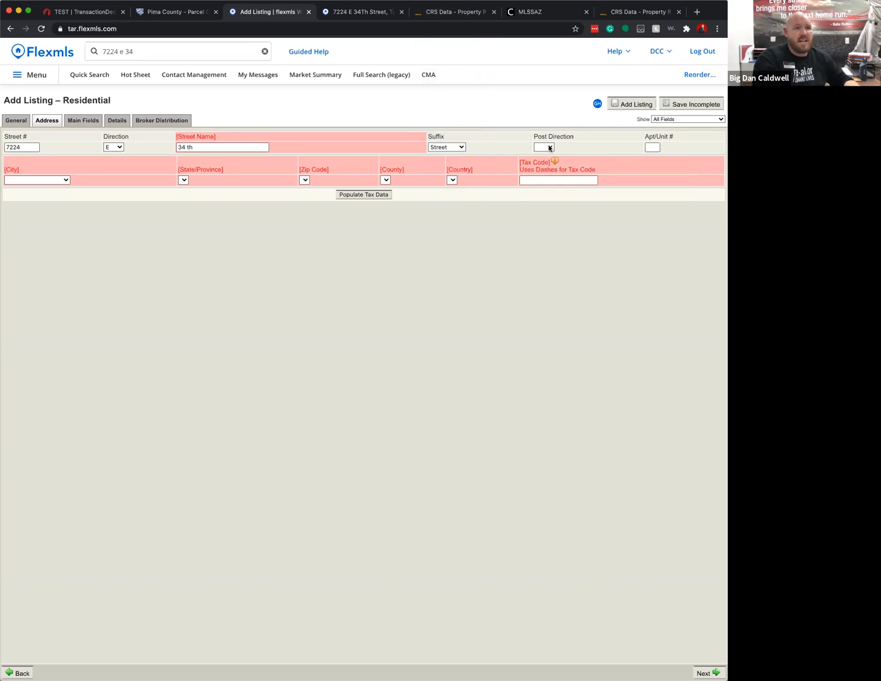
# - Set city Tucson, zip code 85710 and county Pima
pyautogui.click(66, 180)
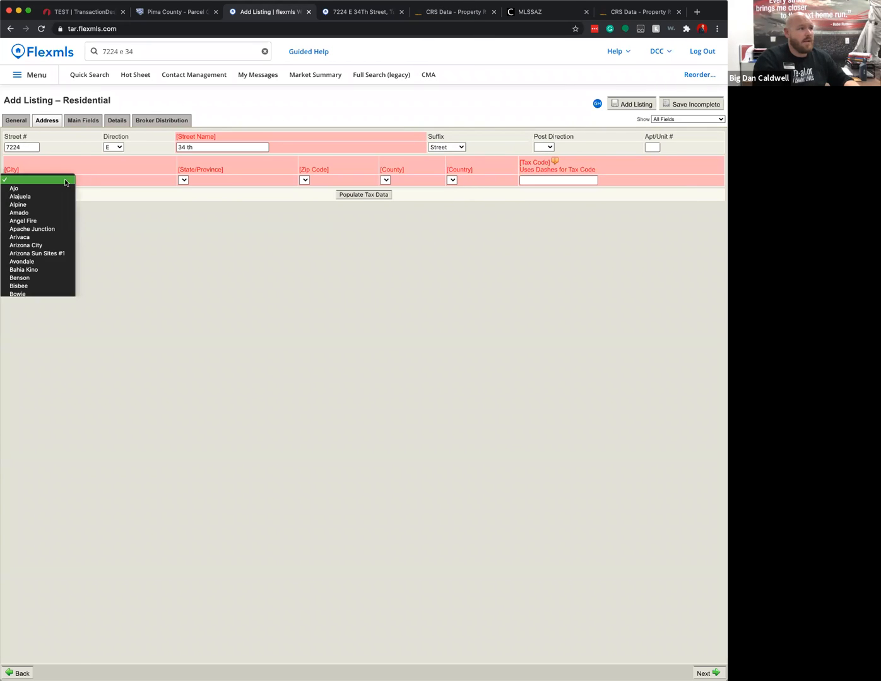
pyautogui.scroll(-5, 32, 470)
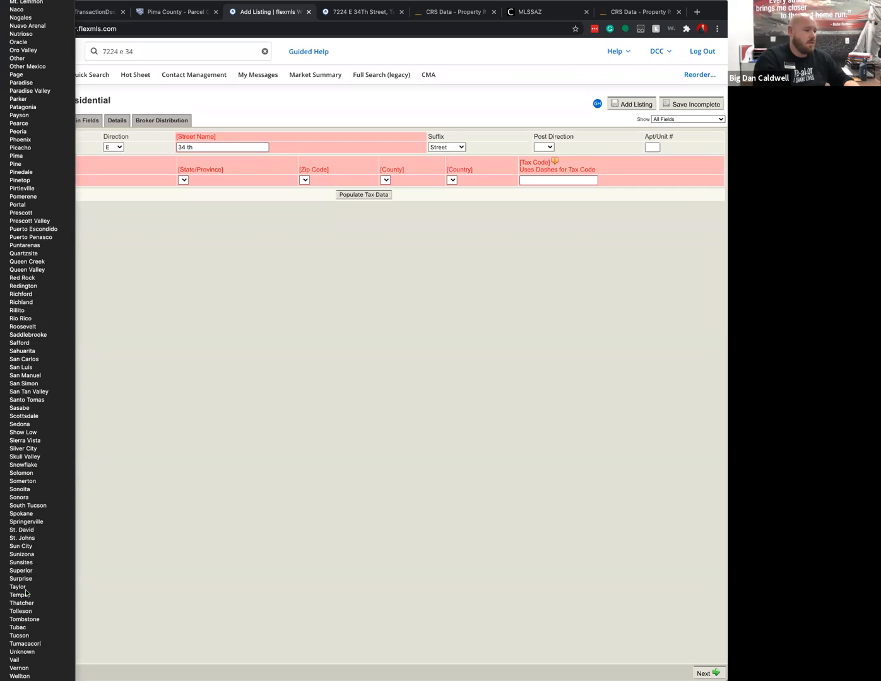
pyautogui.click(32, 636)
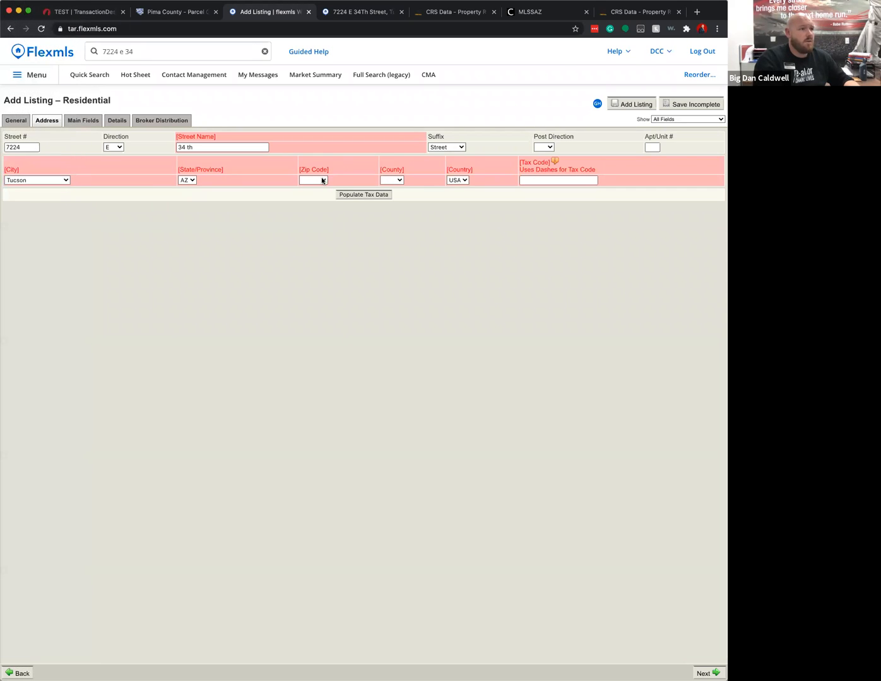
pyautogui.click(322, 180)
pyautogui.click(323, 262)
pyautogui.click(391, 180)
pyautogui.click(390, 189)
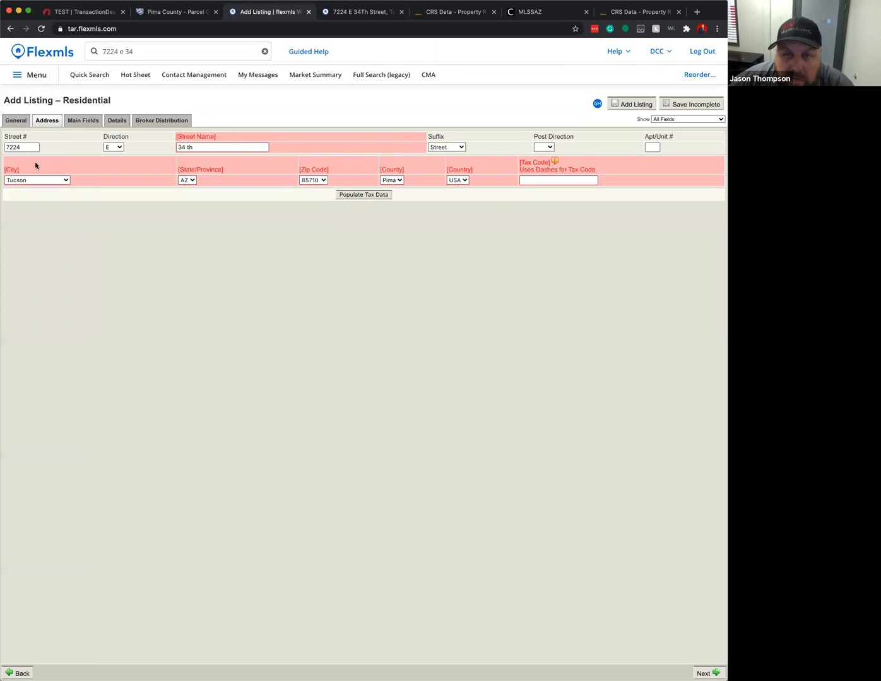
pyautogui.click(193, 148)
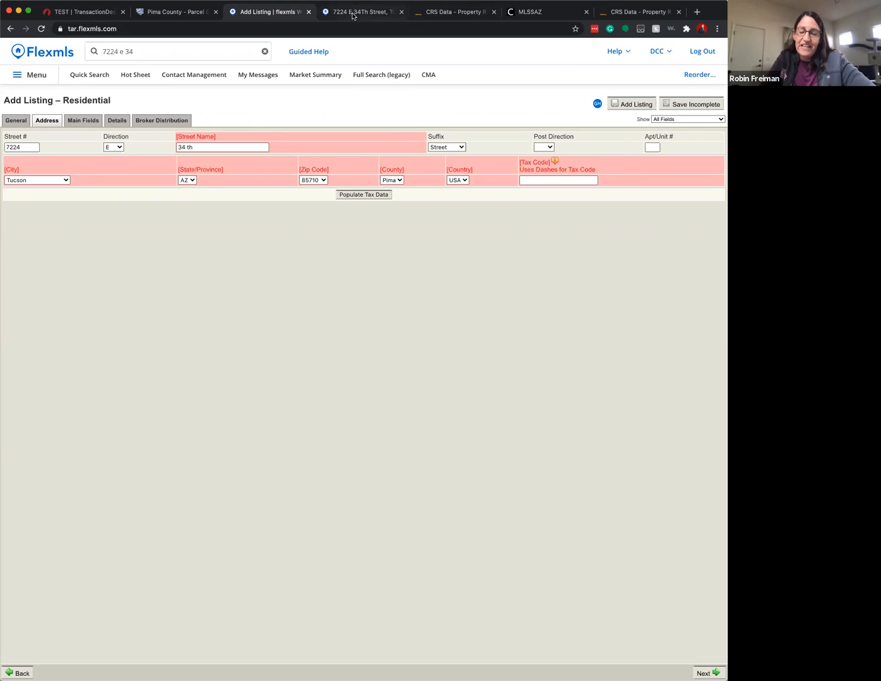
# - Copy the legal description MANANA GRANDE LOT 11 BLK 15 from Pima County GIS into Tax Code
pyautogui.click(168, 13)
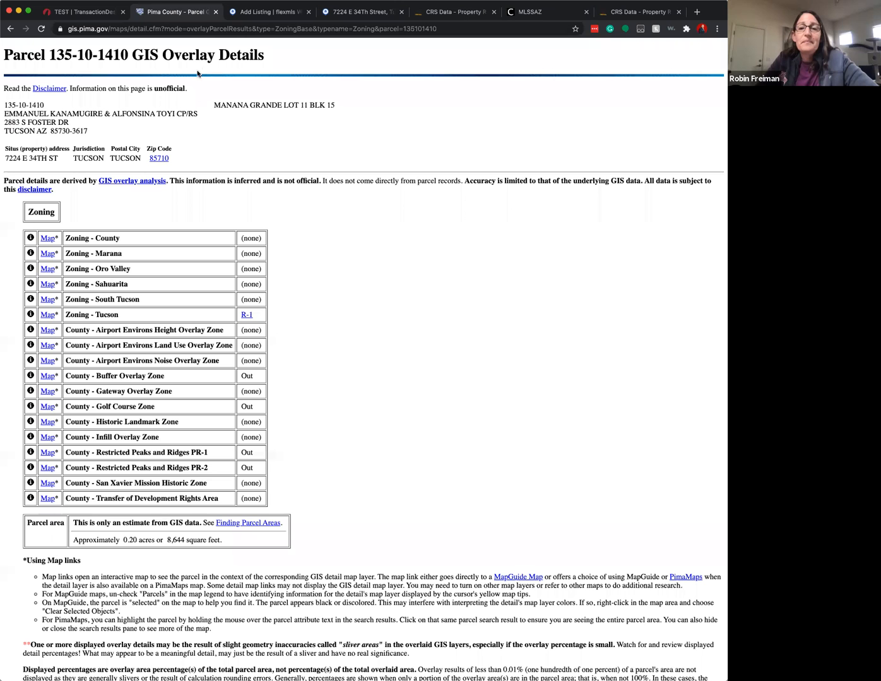
pyautogui.moveTo(214, 105); pyautogui.dragTo(331, 105)
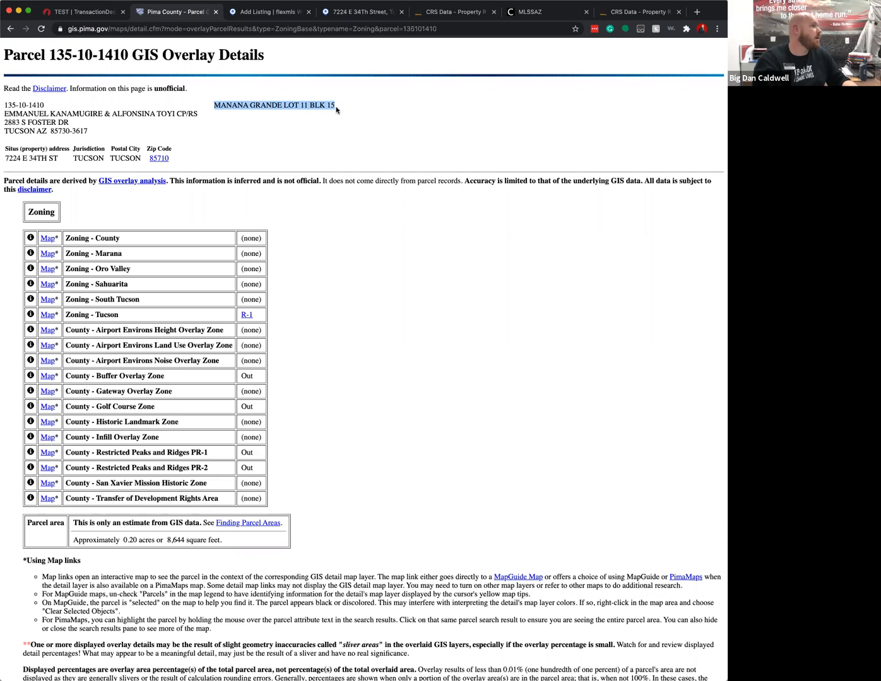
pyautogui.click(625, 12)
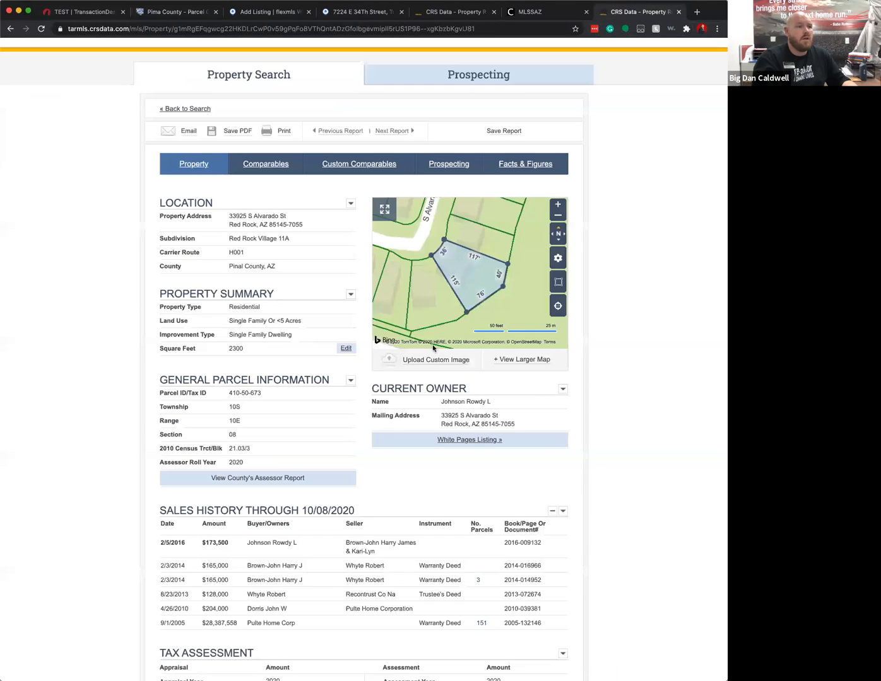
pyautogui.click(95, 12)
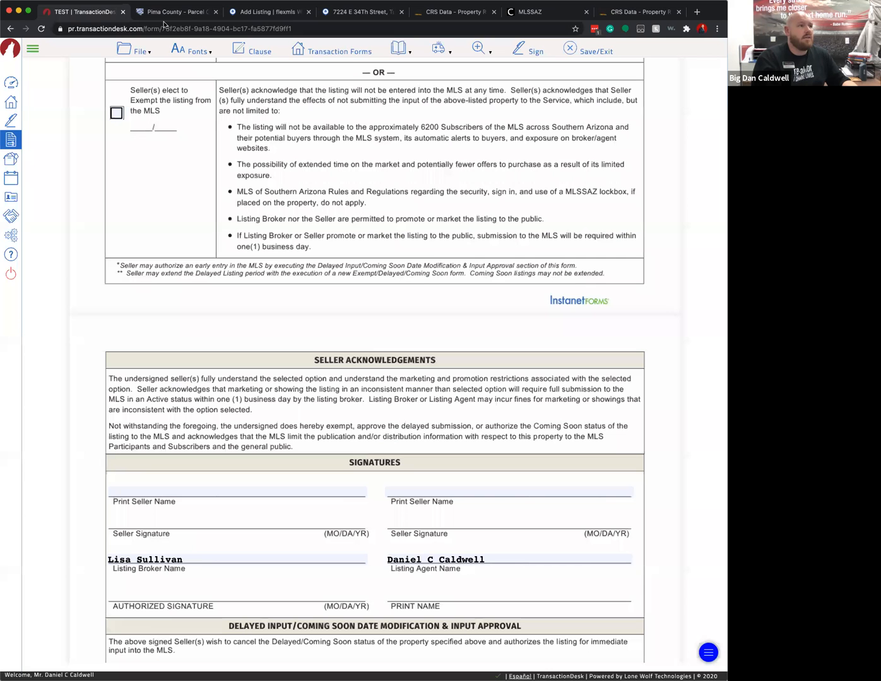
pyautogui.click(293, 12)
pyautogui.click(547, 180)
pyautogui.press('super+v')
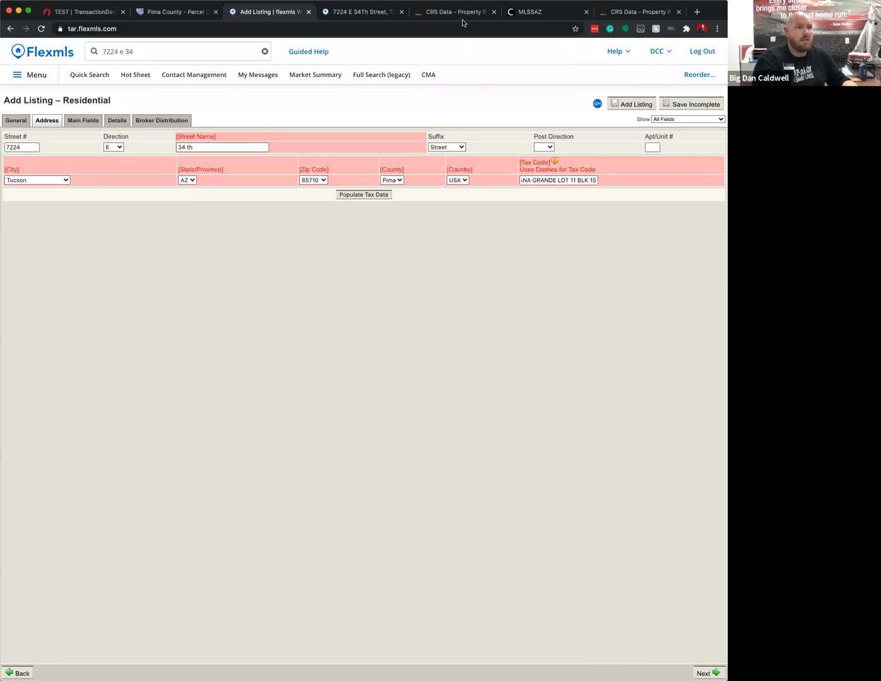
# - Replace Tax Code with parcel number 135-10-1410 and populate the tax data
pyautogui.click(180, 14)
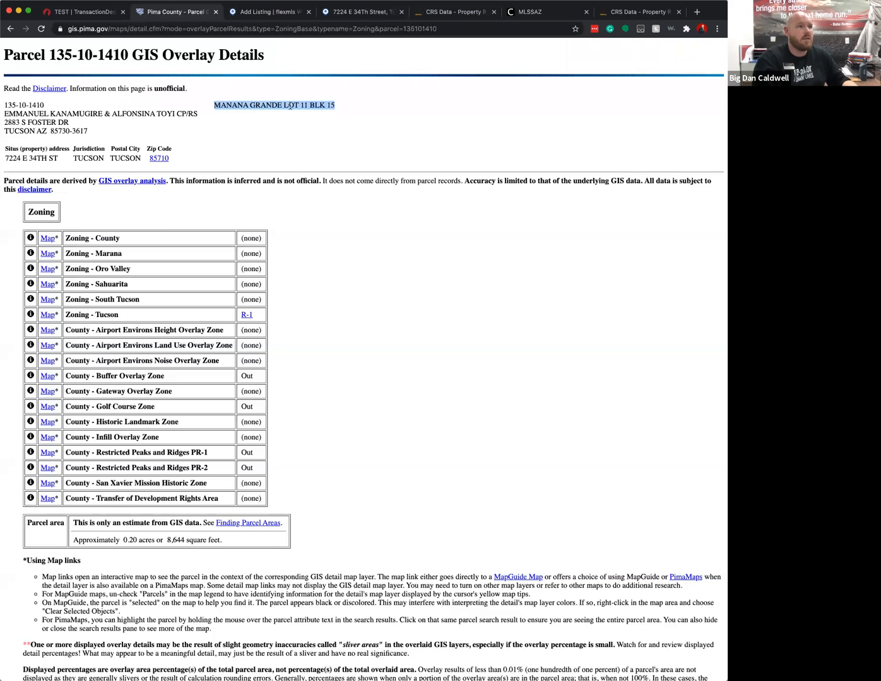
pyautogui.moveTo(50, 54); pyautogui.dragTo(125, 55)
pyautogui.hotkey('ctrl', 'c')
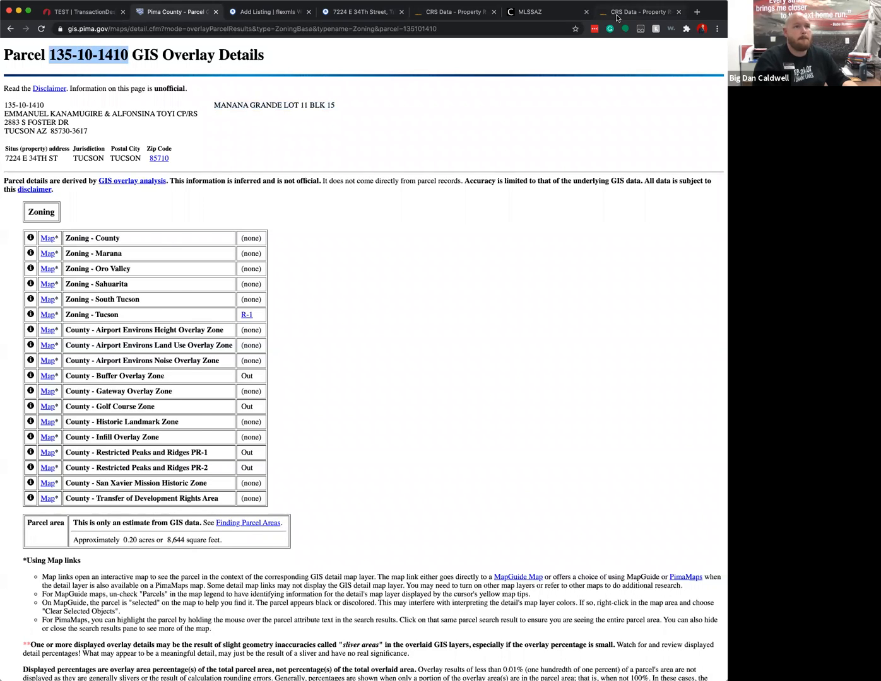
pyautogui.click(637, 11)
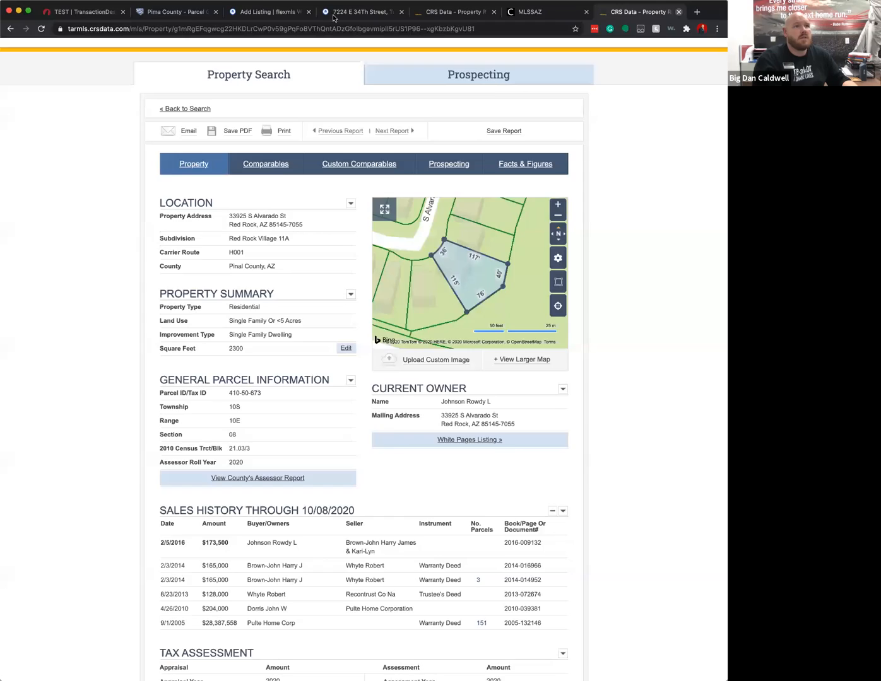
pyautogui.click(678, 12)
pyautogui.click(314, 11)
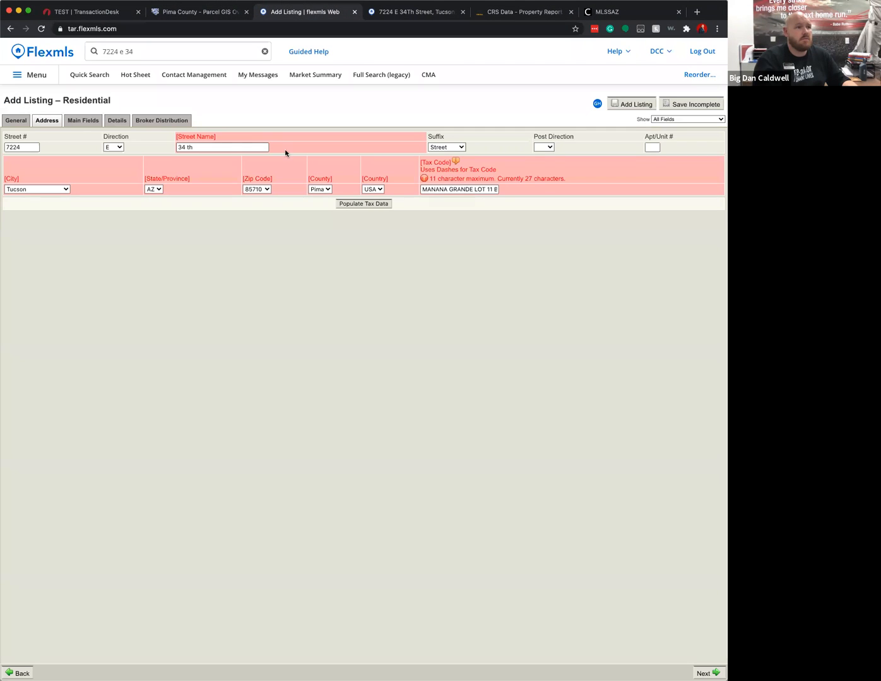
pyautogui.tripleClick(444, 188)
pyautogui.hotkey('ctrl', 'v')
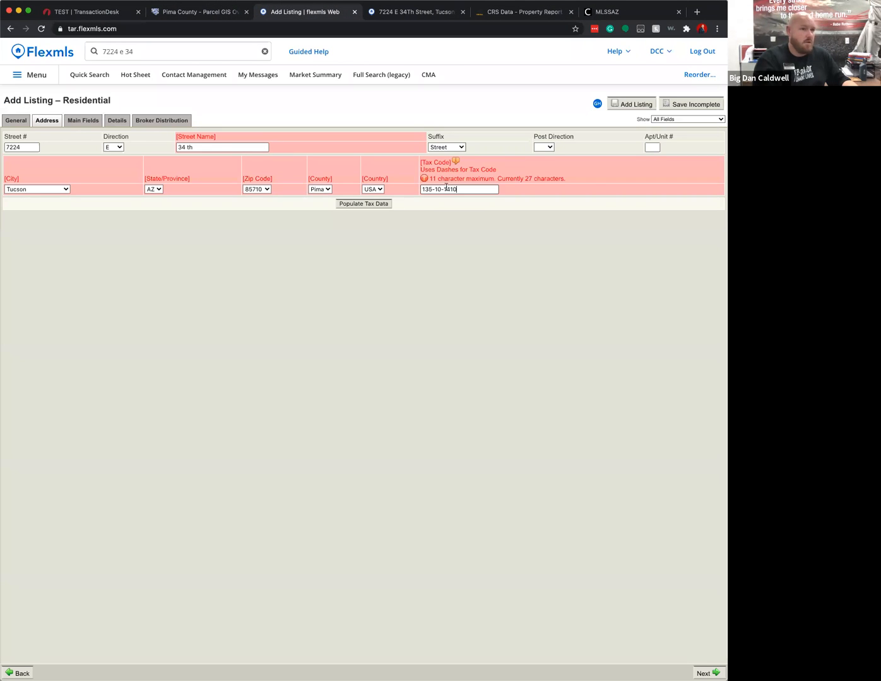
pyautogui.click(411, 225)
pyautogui.click(377, 193)
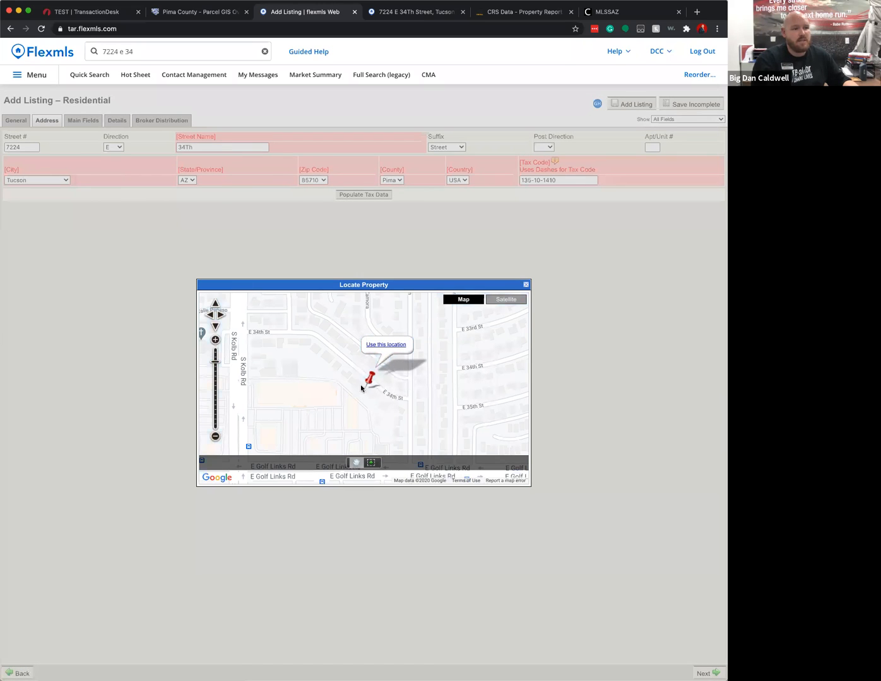
# - Accept the mapped location, enter Assessments 0, and set Taxes For to Dwelling & Land
pyautogui.click(380, 345)
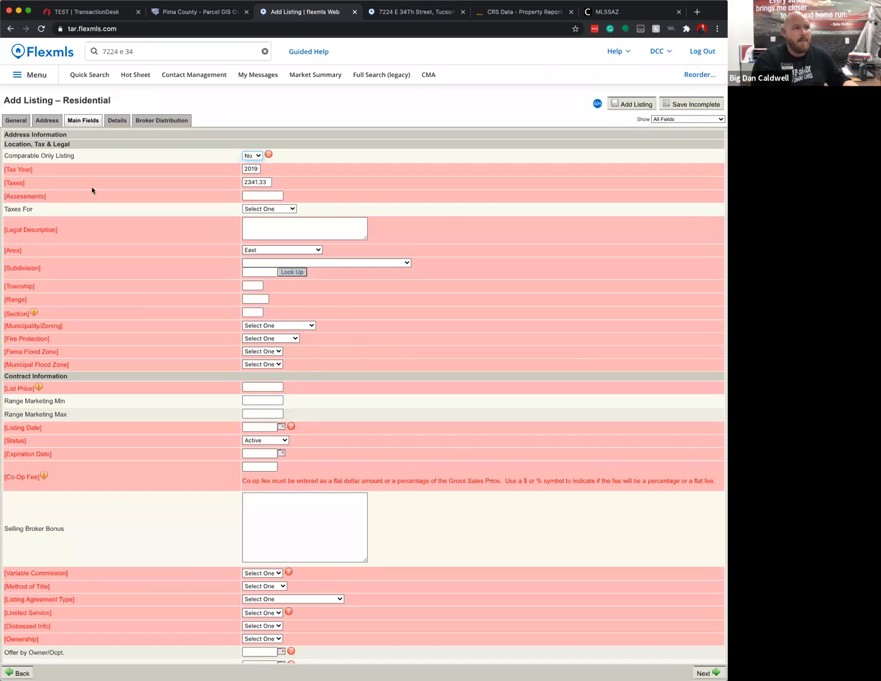
pyautogui.moveTo(40, 155); pyautogui.dragTo(61, 155)
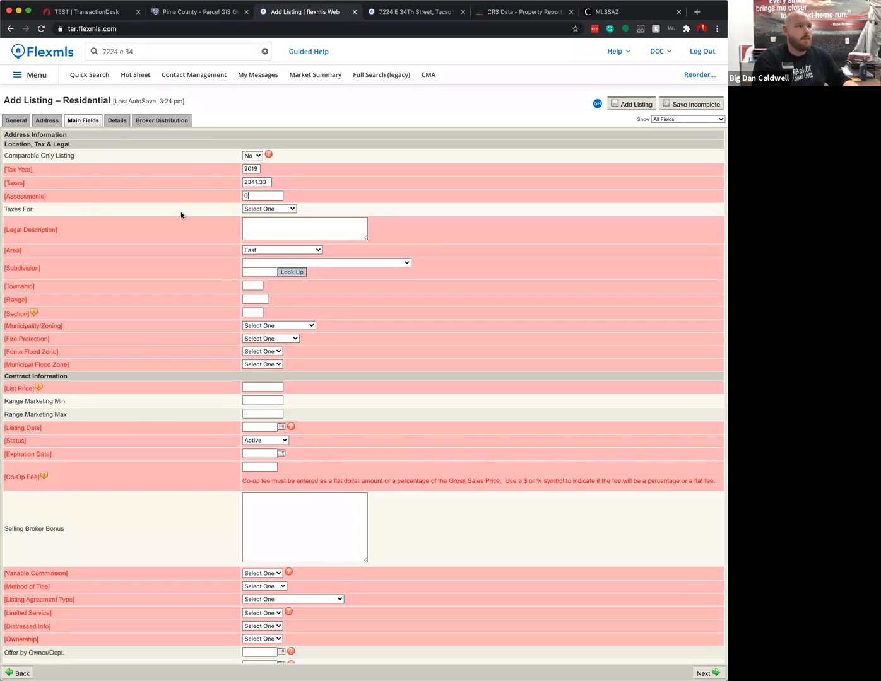
pyautogui.click(266, 212)
pyautogui.click(268, 216)
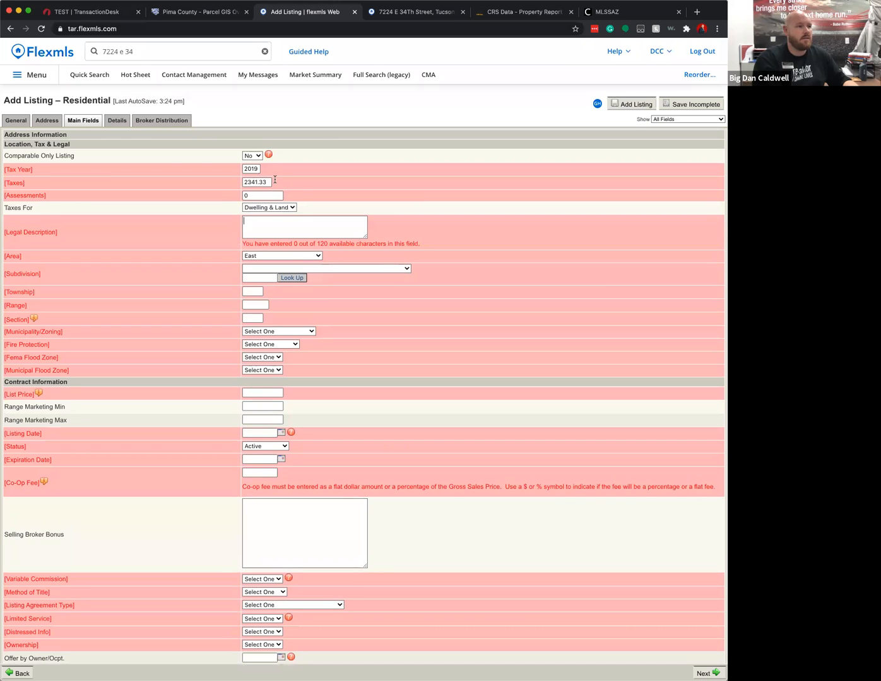
pyautogui.click(196, 13)
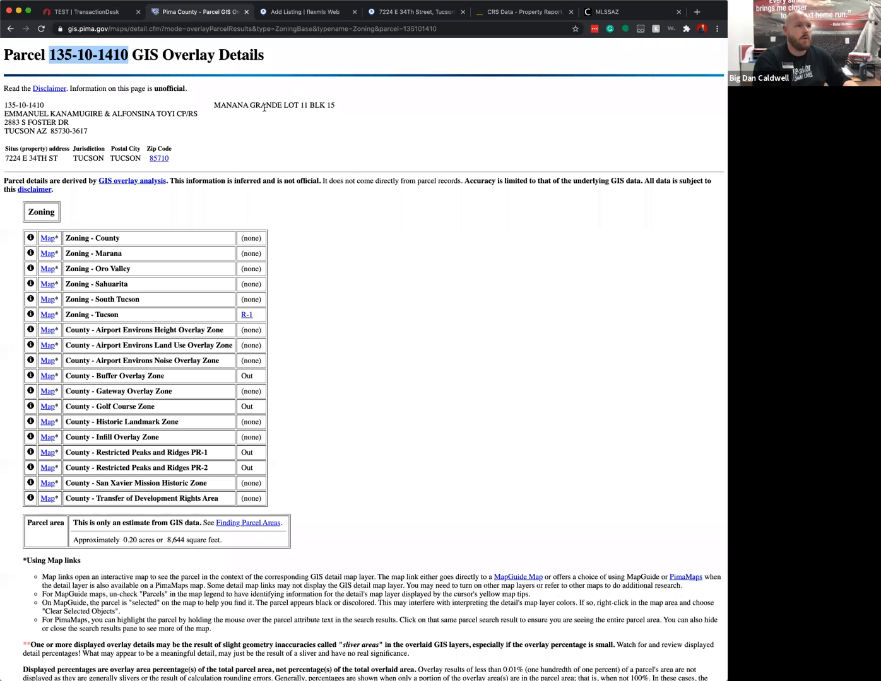
pyautogui.moveTo(214, 105); pyautogui.dragTo(336, 106)
pyautogui.press('super+c')
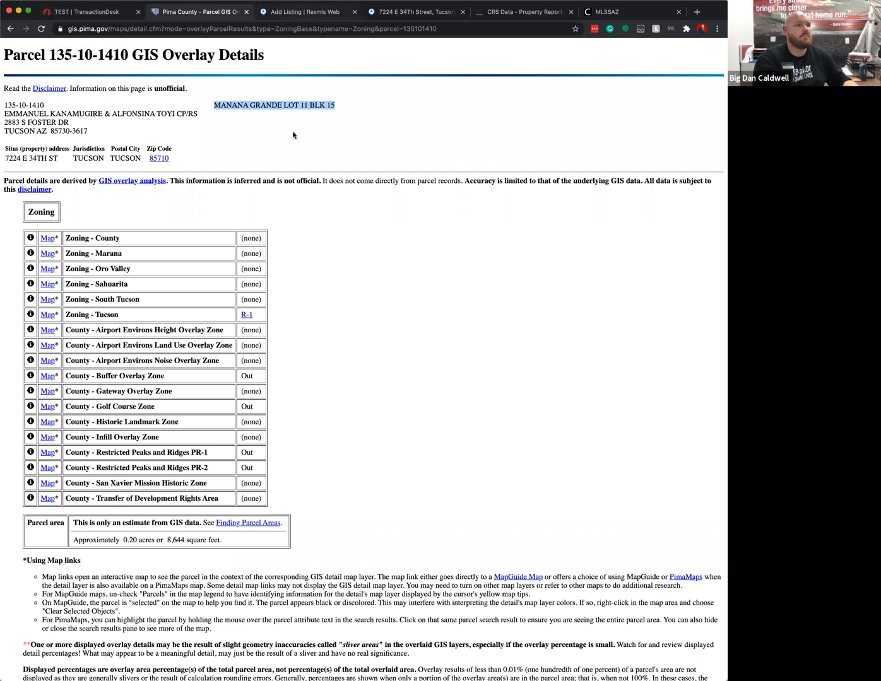
pyautogui.click(303, 12)
pyautogui.press('super+v')
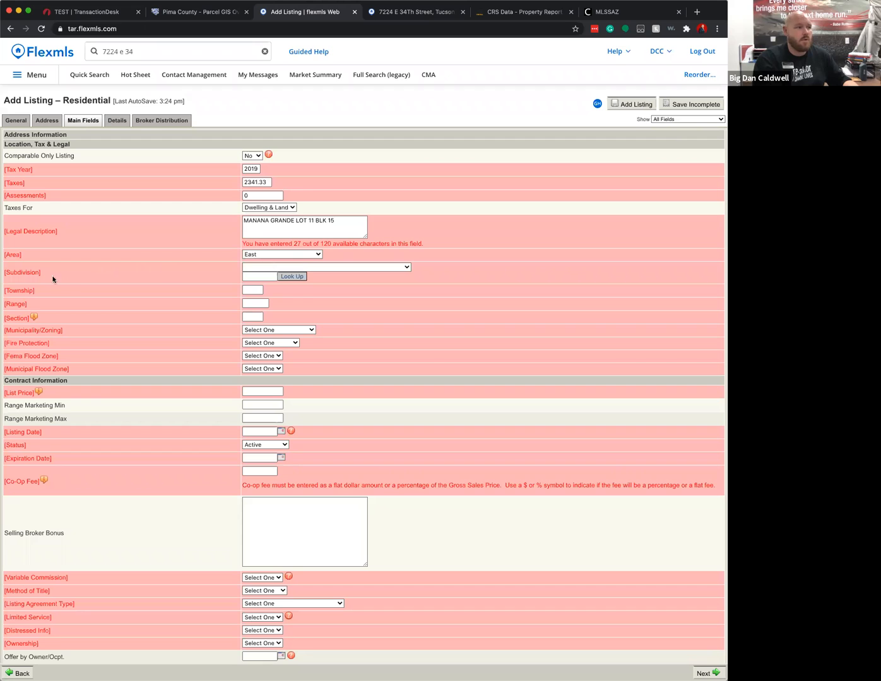
pyautogui.click(298, 268)
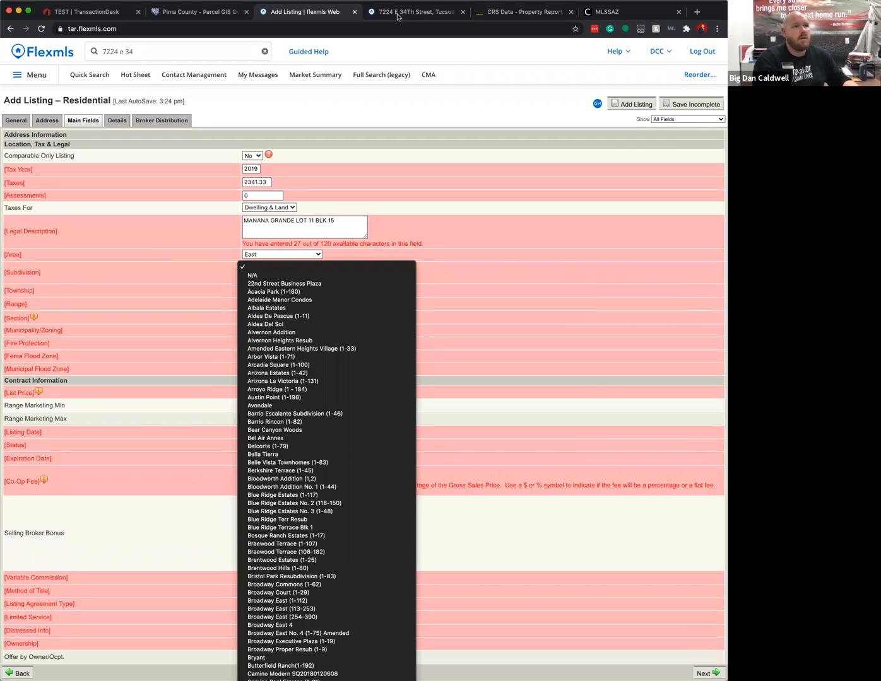
pyautogui.click(399, 17)
pyautogui.click(407, 18)
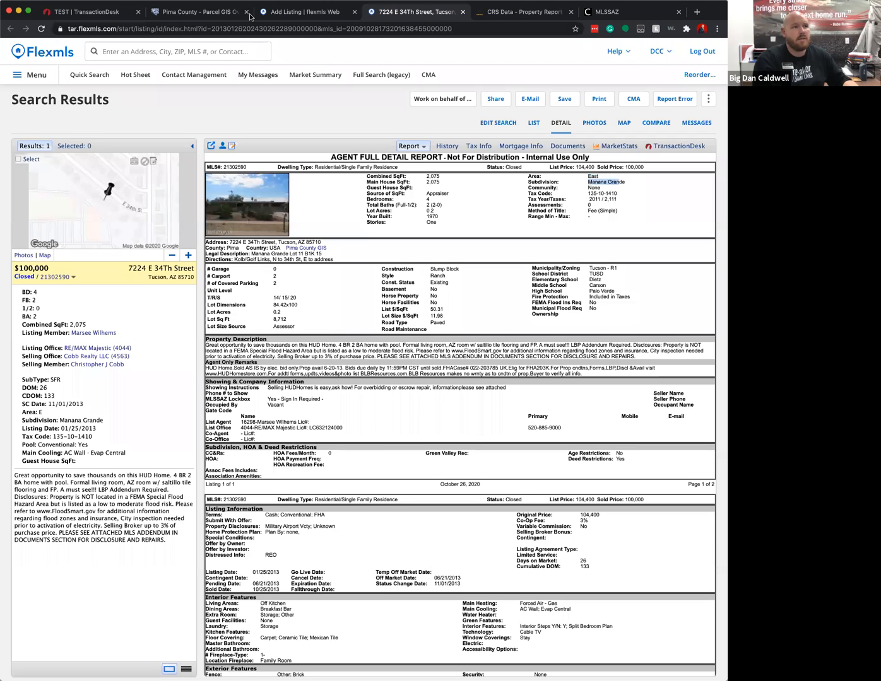
# - Confirm the GIS subdivision name and choose Manana Grande in the Subdivision dropdown
pyautogui.click(272, 12)
pyautogui.click(196, 12)
pyautogui.moveTo(212, 109); pyautogui.dragTo(285, 104)
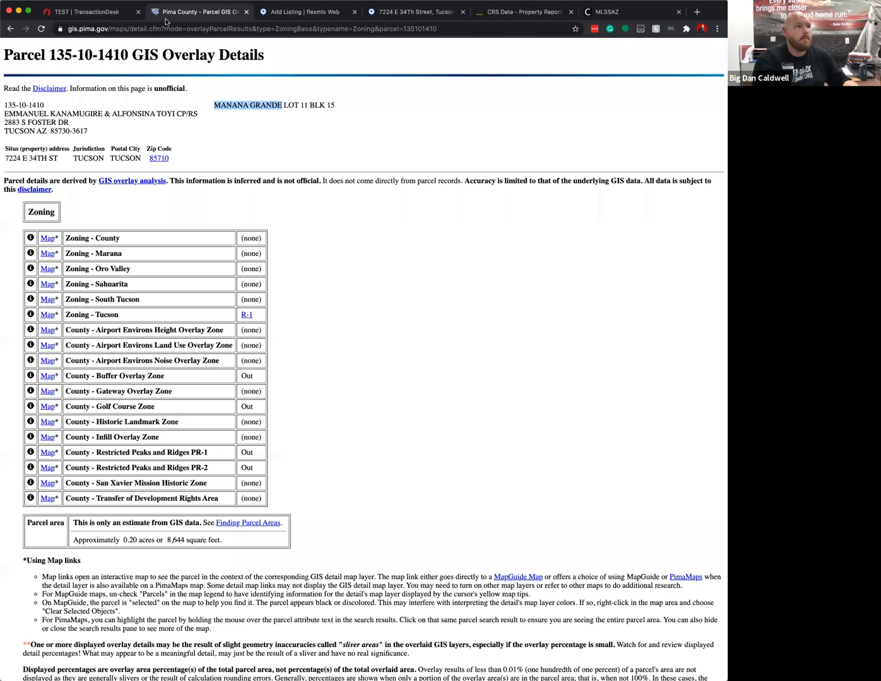
pyautogui.click(287, 14)
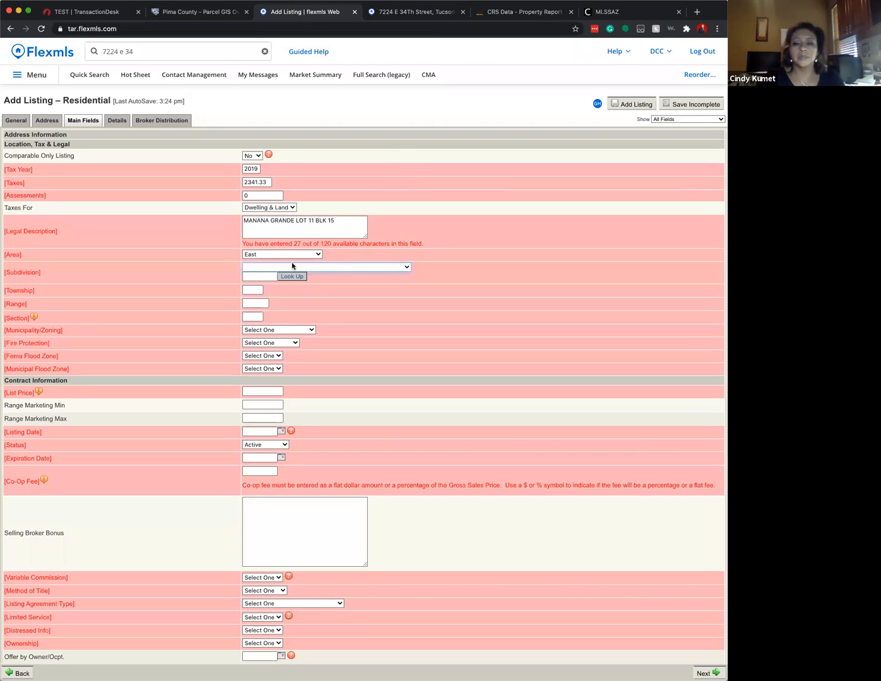
pyautogui.click(275, 269)
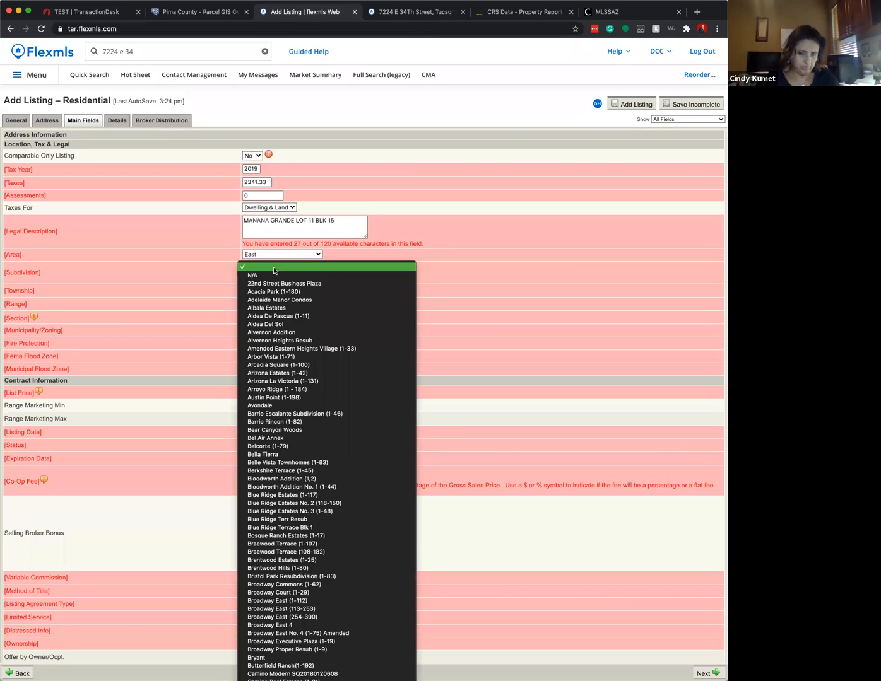
pyautogui.scroll(-10, 276, 270)
pyautogui.scroll(-10, 346, 287)
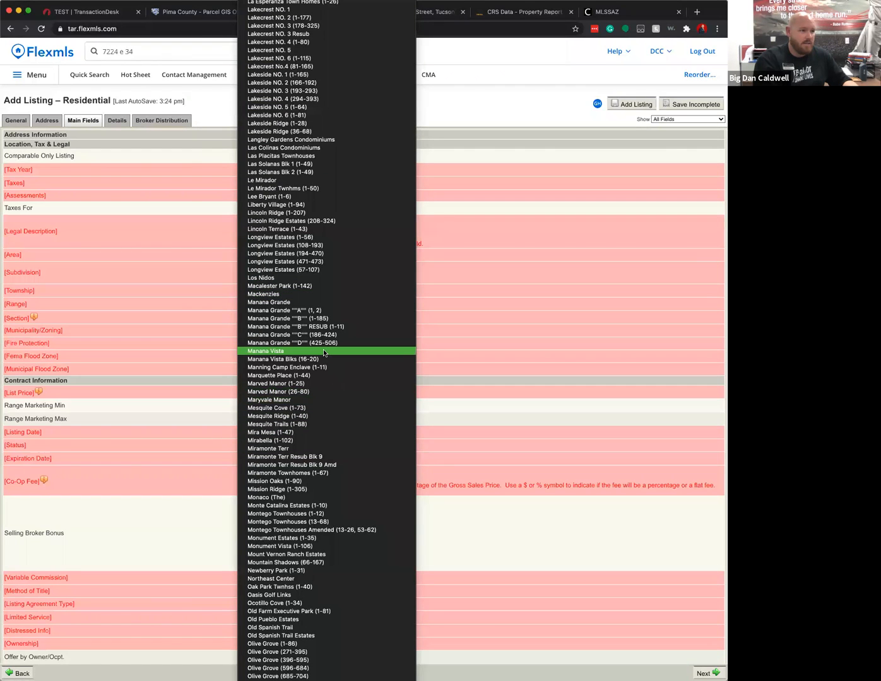
pyautogui.click(278, 304)
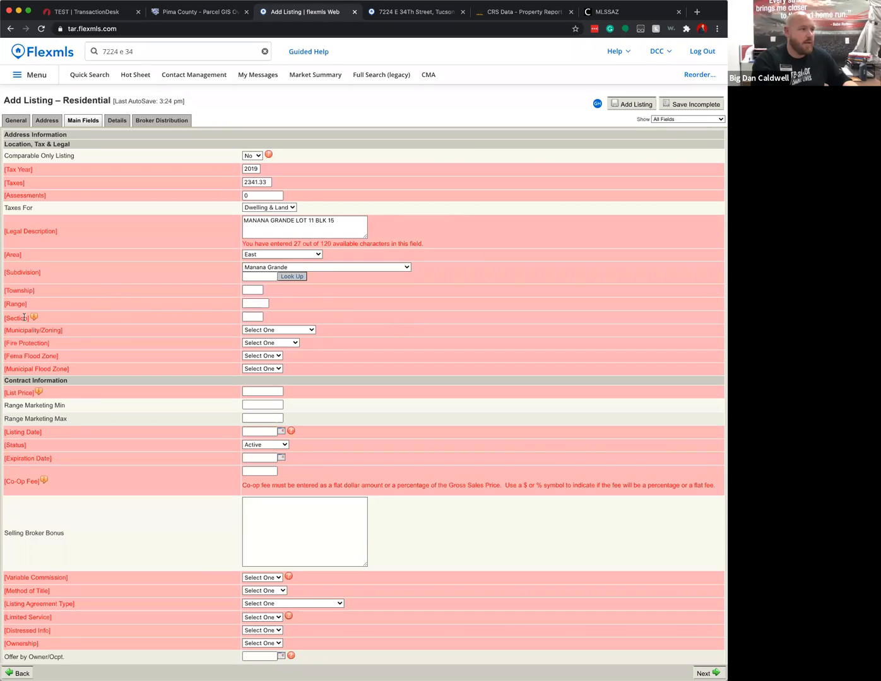
# - Look up range 15E and section 20 on the Pima County parcel page
pyautogui.click(186, 11)
pyautogui.scroll(-2, 189, 477)
pyautogui.hscroll(-5, 128, 259)
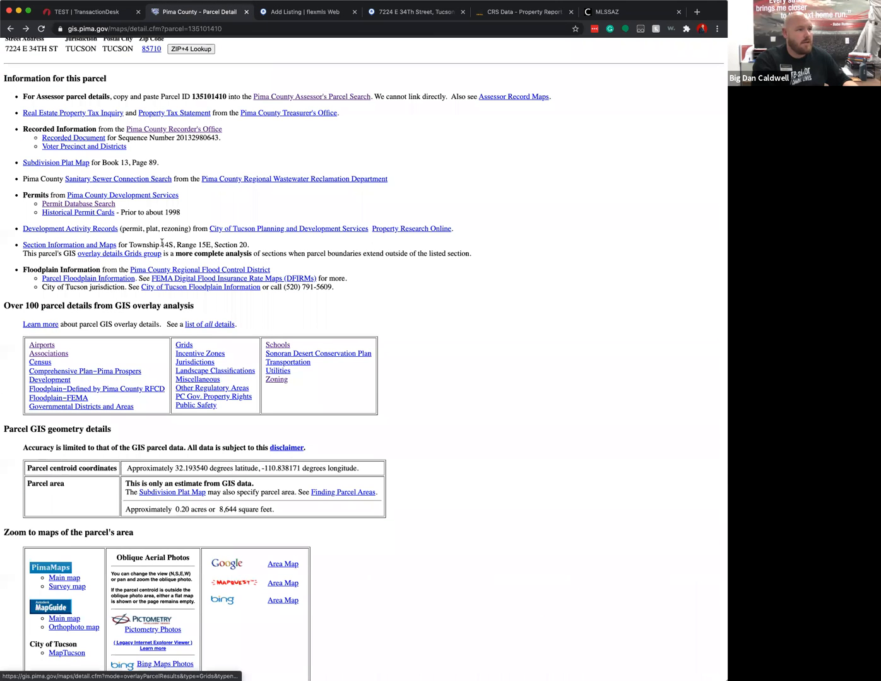
pyautogui.doubleClick(204, 245)
pyautogui.moveTo(242, 245); pyautogui.dragTo(251, 245)
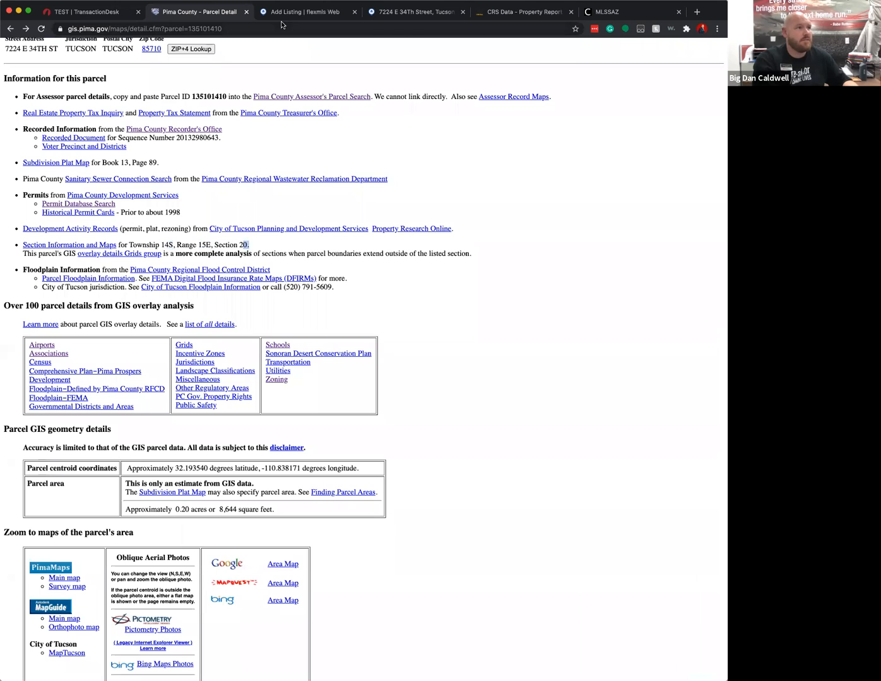
pyautogui.click(335, 12)
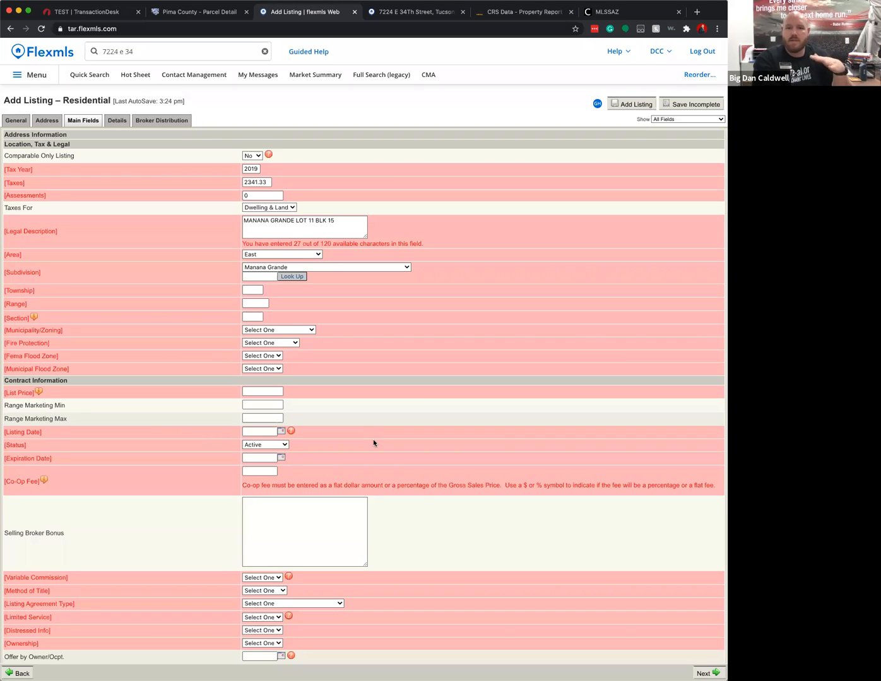
# - Enter list price 270000 and listing date 10/26/2020
pyautogui.scroll(-1, 373, 443)
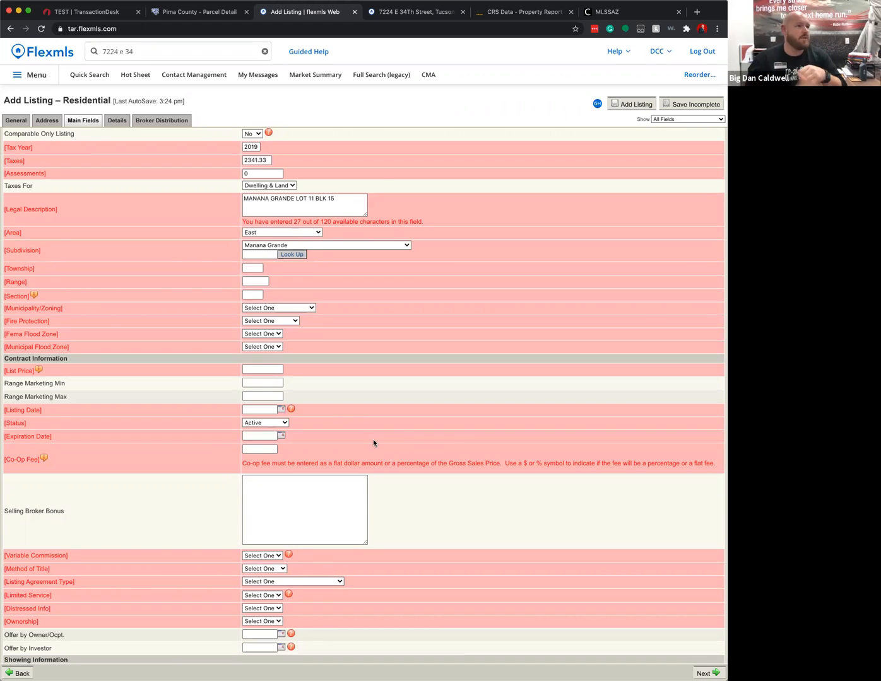
pyautogui.scroll(-1, 220, 361)
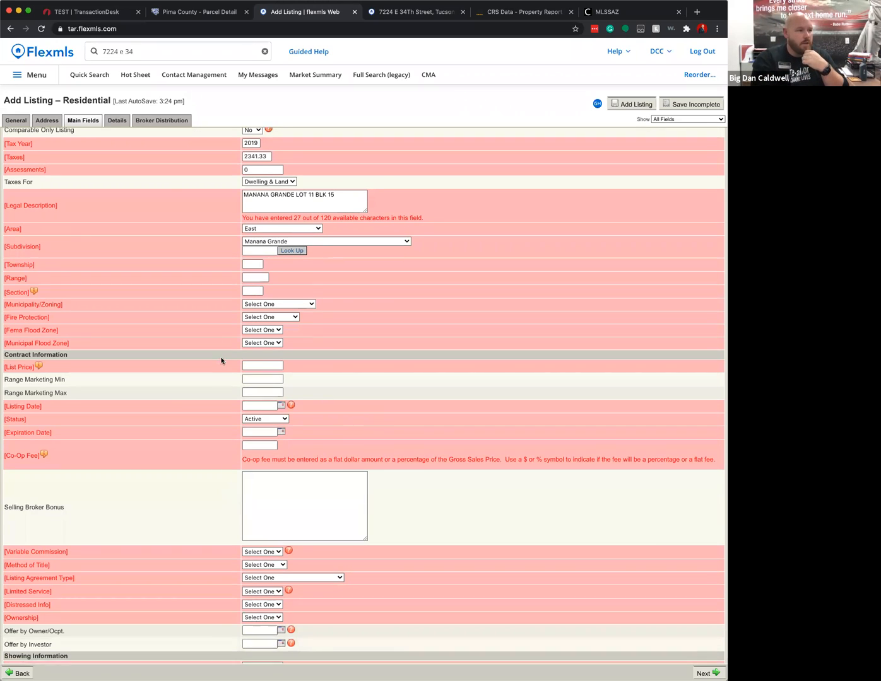
pyautogui.click(262, 353)
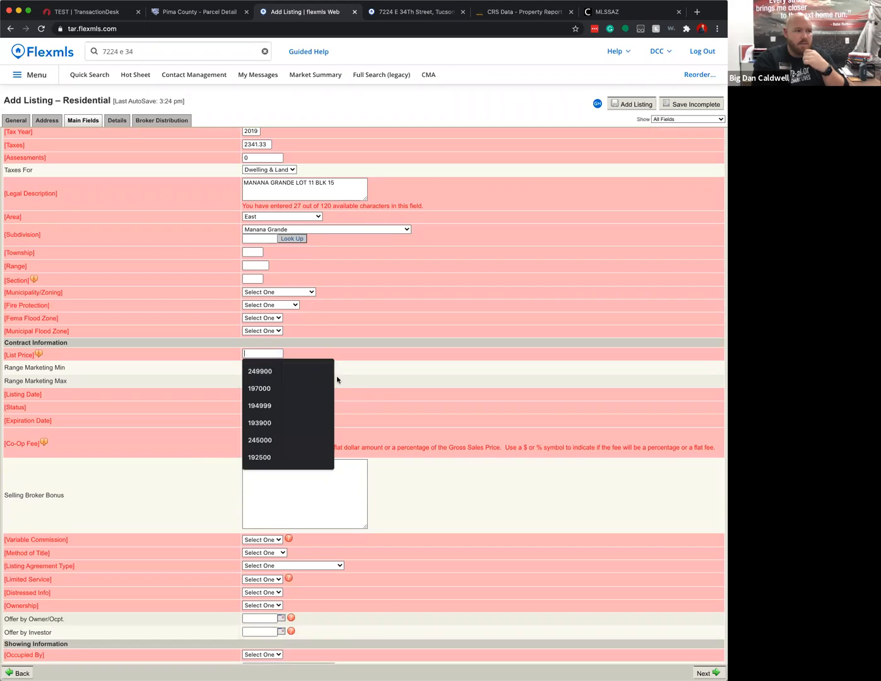
pyautogui.write('0')
pyautogui.press('BackSpace')
pyautogui.write('270000')
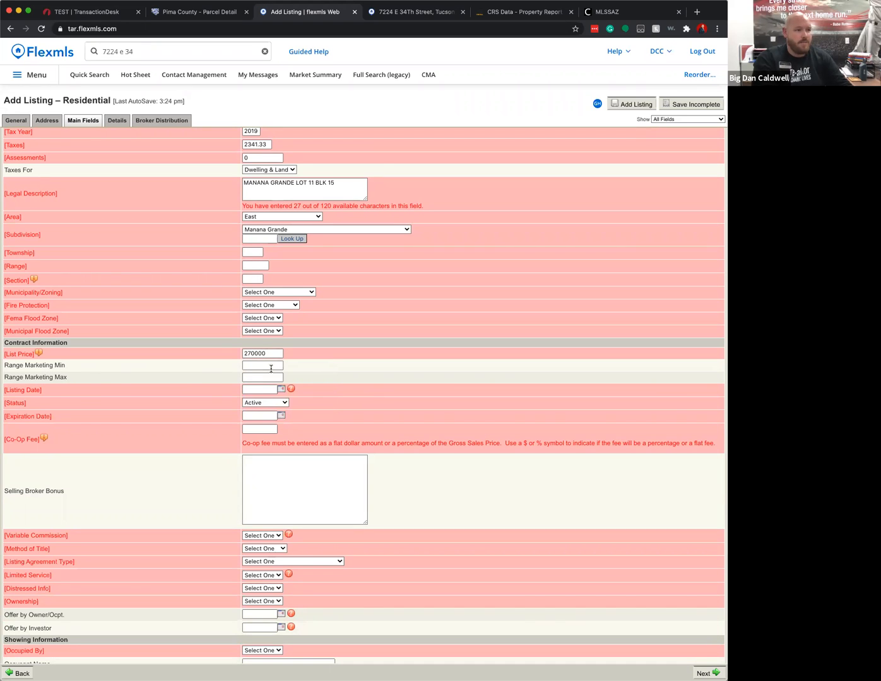
pyautogui.scroll(-2, 319, 375)
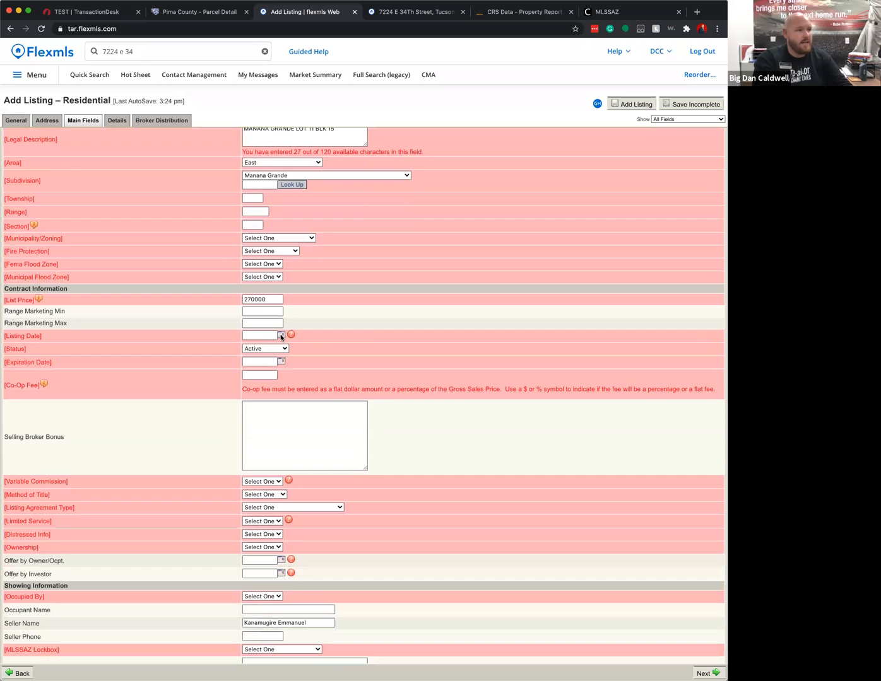
pyautogui.click(280, 335)
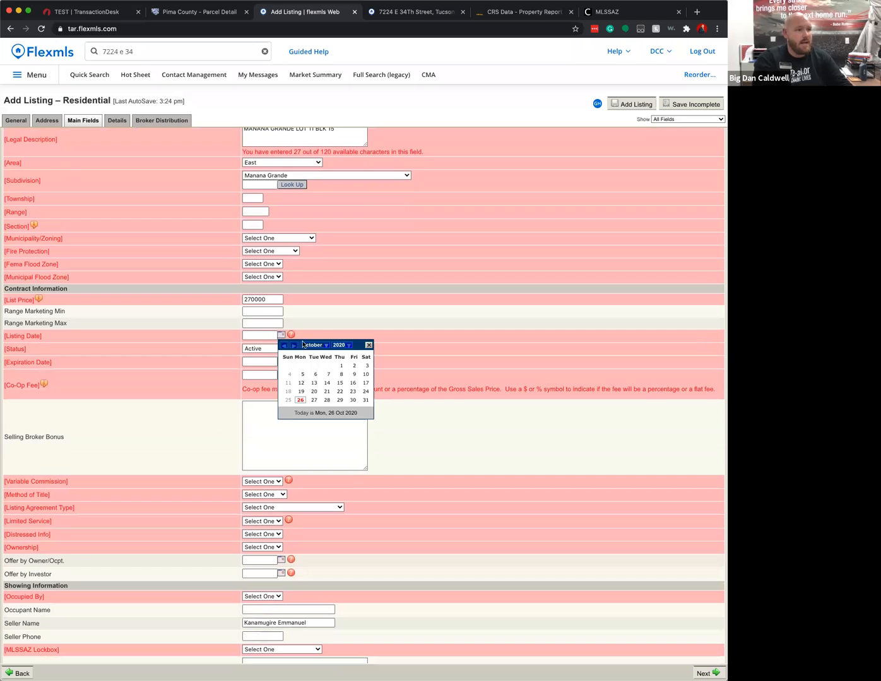
pyautogui.click(300, 401)
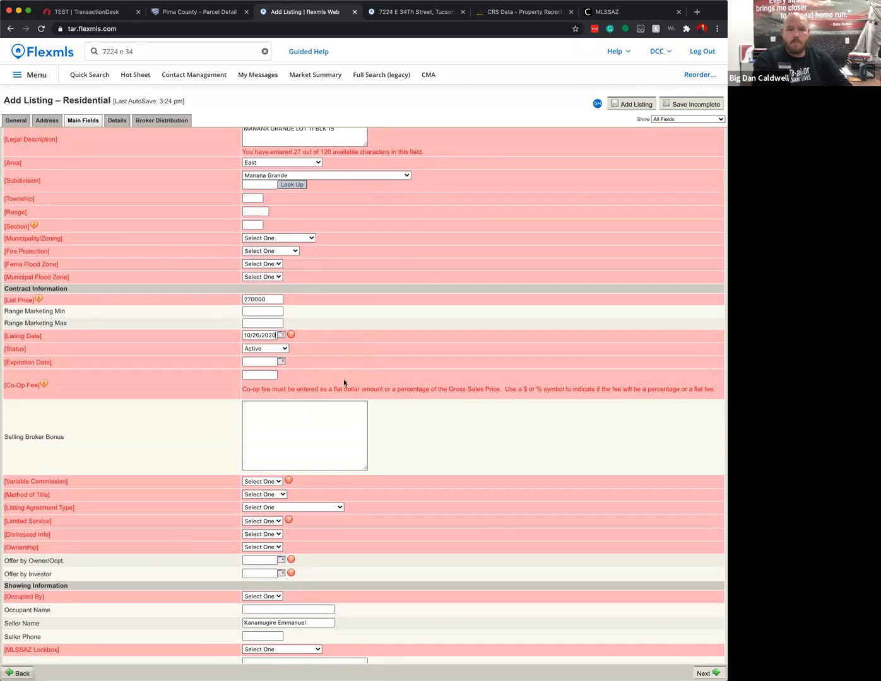
# - Set status Coming Soon, go-live date 11/5/2020 and expiration date 11/25/2020
pyautogui.click(267, 351)
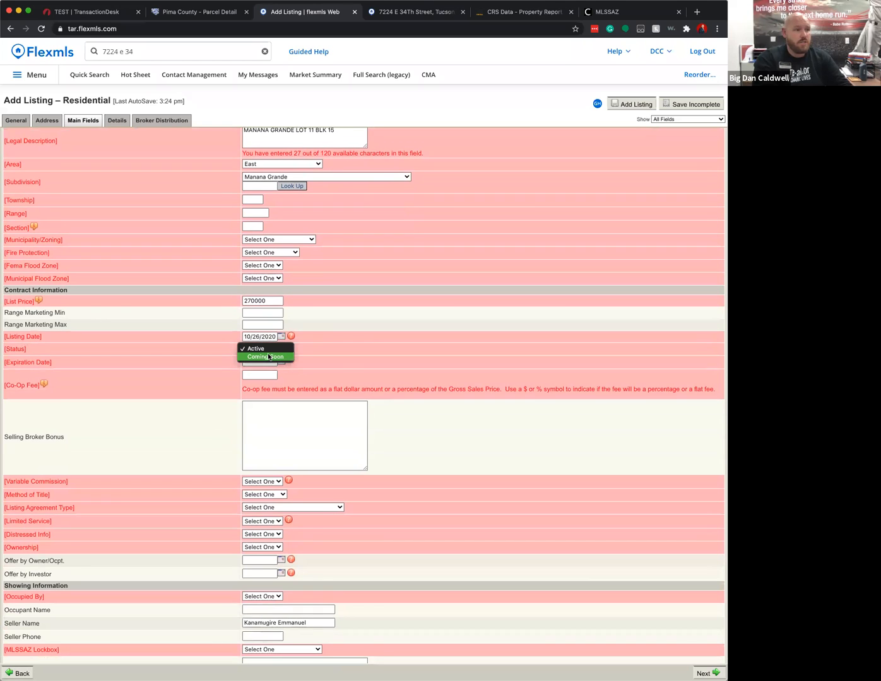
pyautogui.click(270, 357)
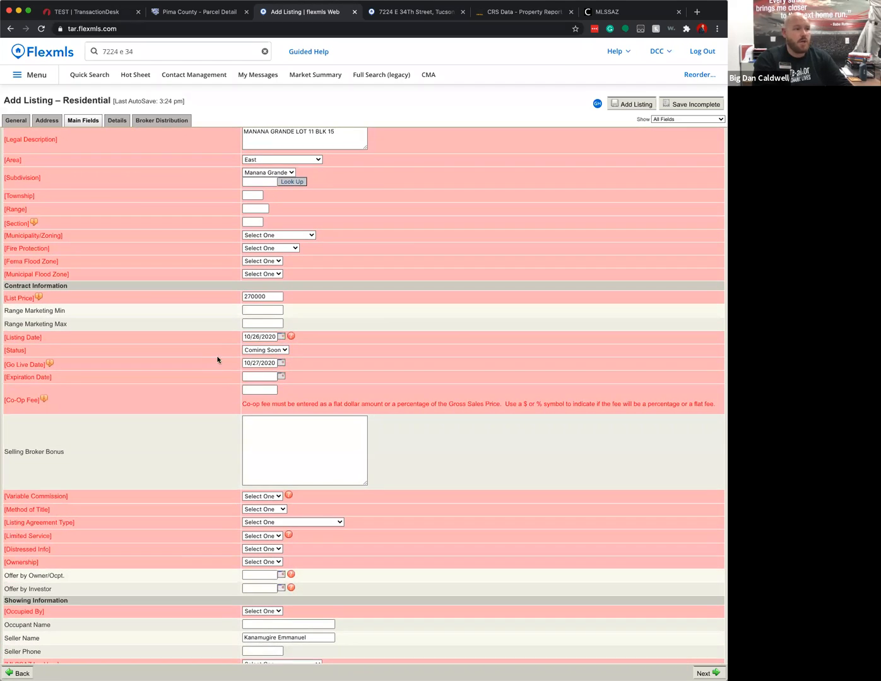
pyautogui.click(281, 363)
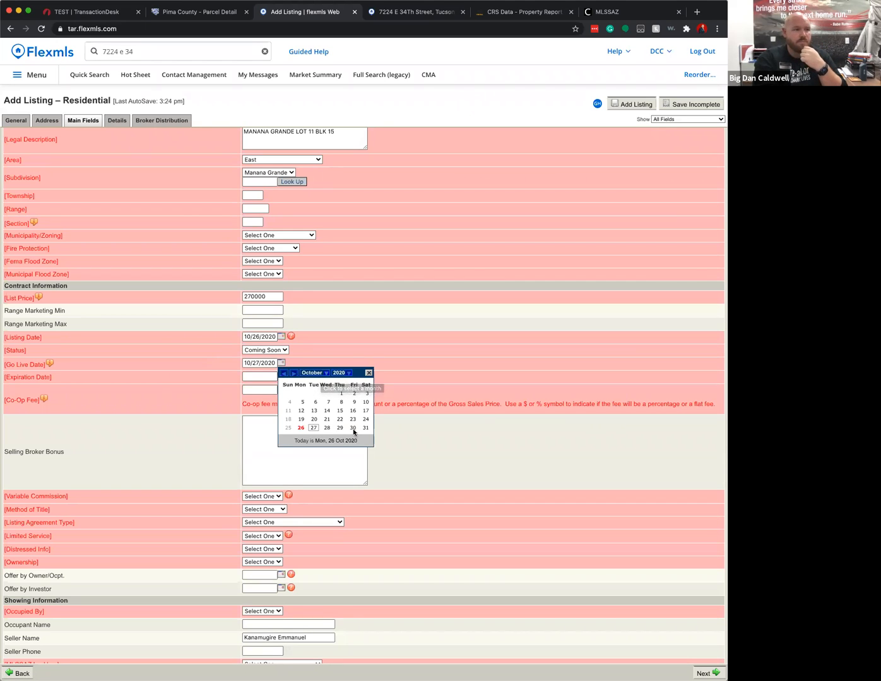
pyautogui.click(331, 375)
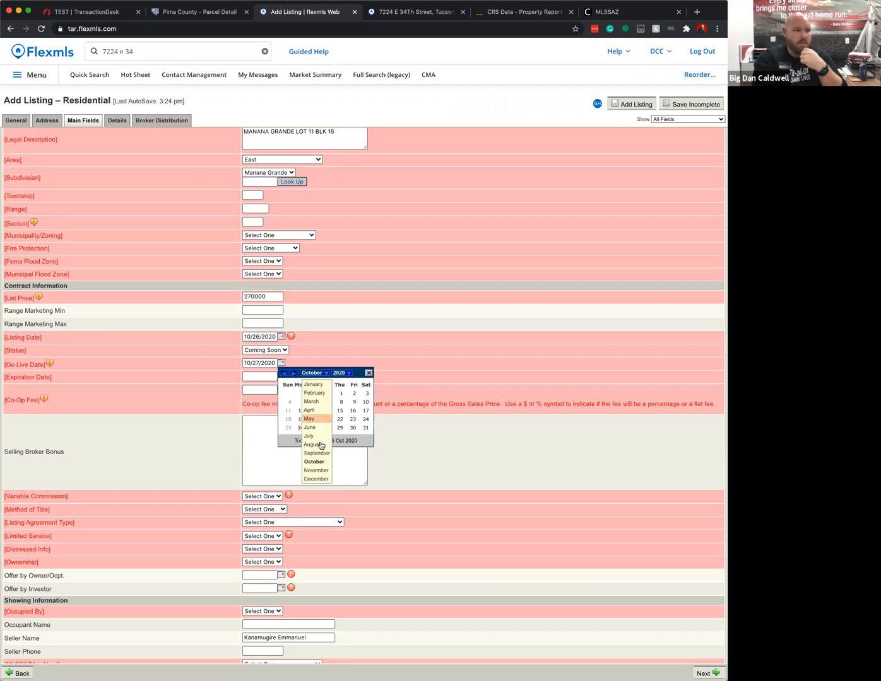
pyautogui.click(320, 467)
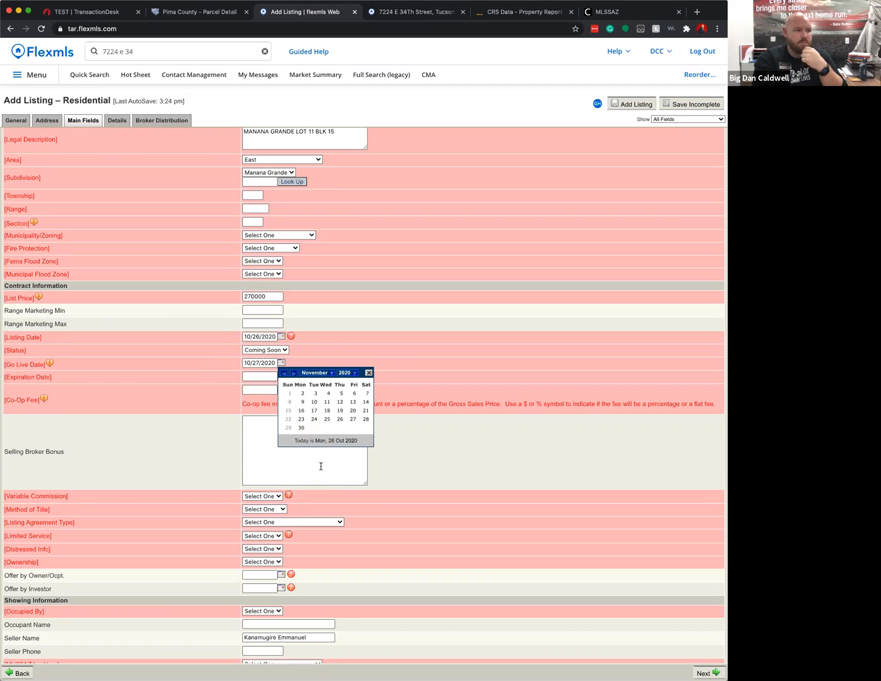
pyautogui.click(341, 392)
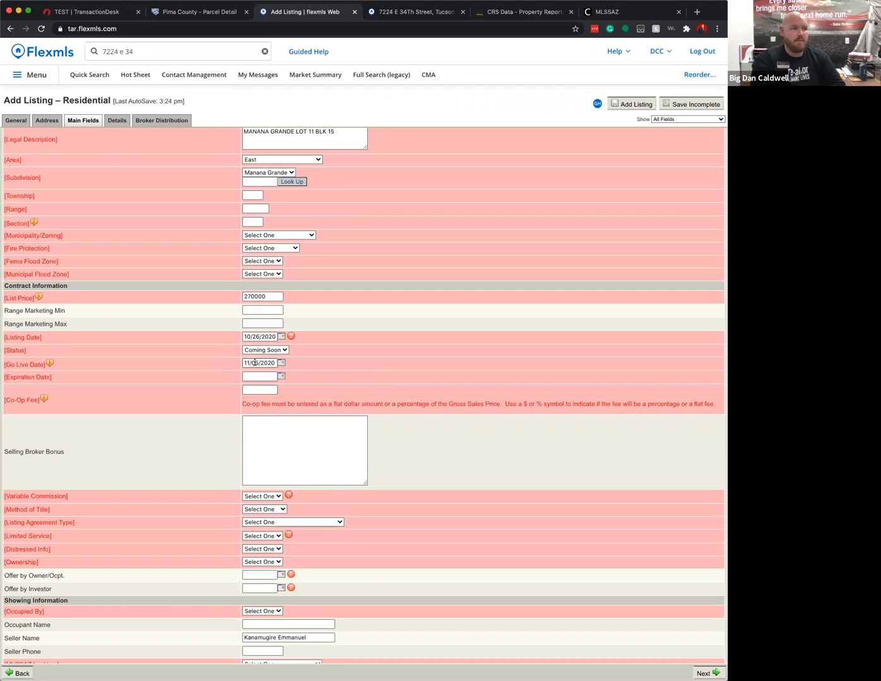
pyautogui.click(282, 375)
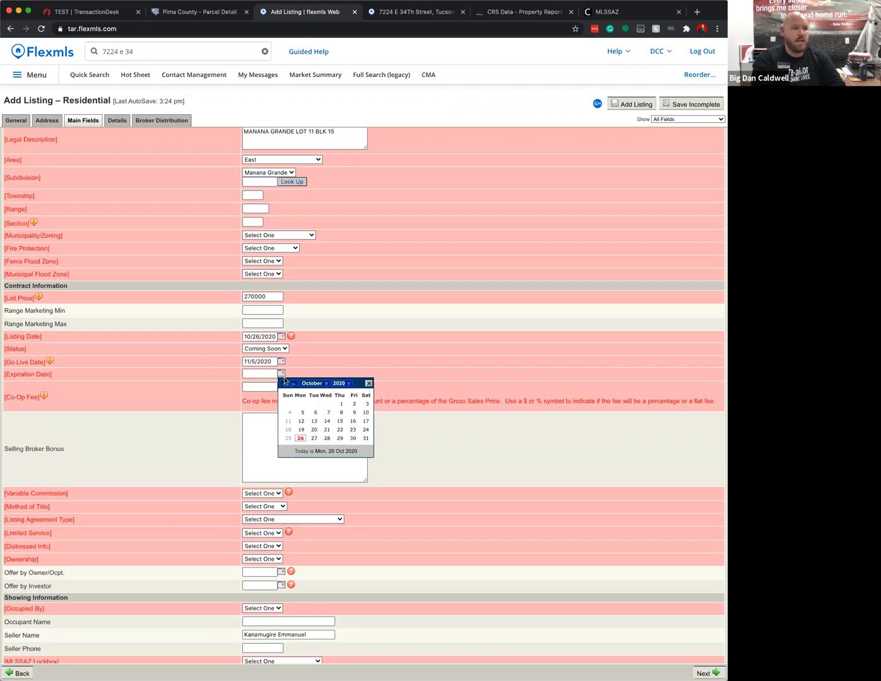
pyautogui.click(318, 383)
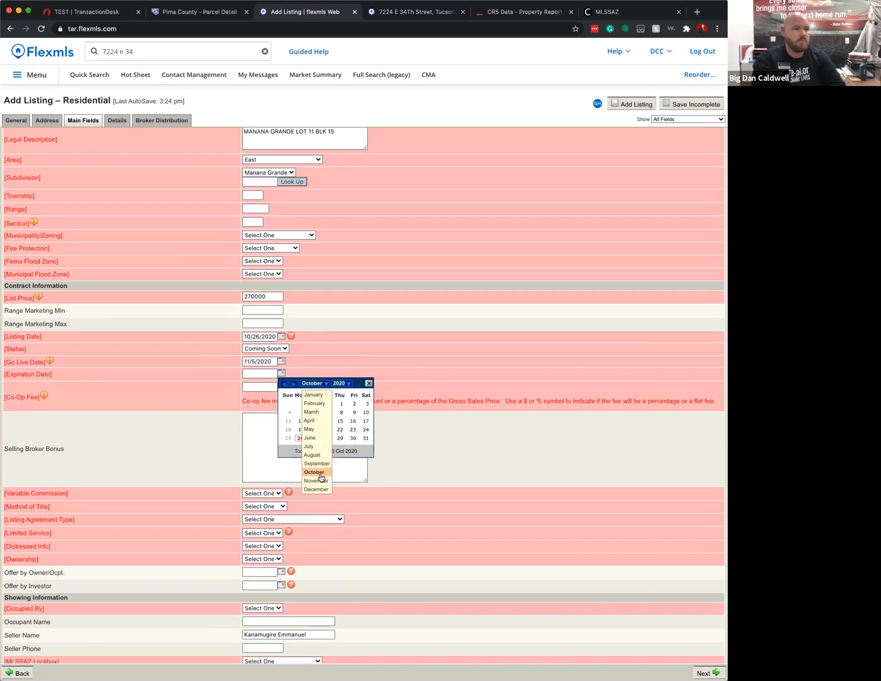
pyautogui.click(320, 480)
pyautogui.click(327, 429)
# - Set Co-op Fee 3%, Variable Commission No, and Method of Title Fee (Simple)
pyautogui.click(262, 386)
pyautogui.write('3%')
pyautogui.click(314, 431)
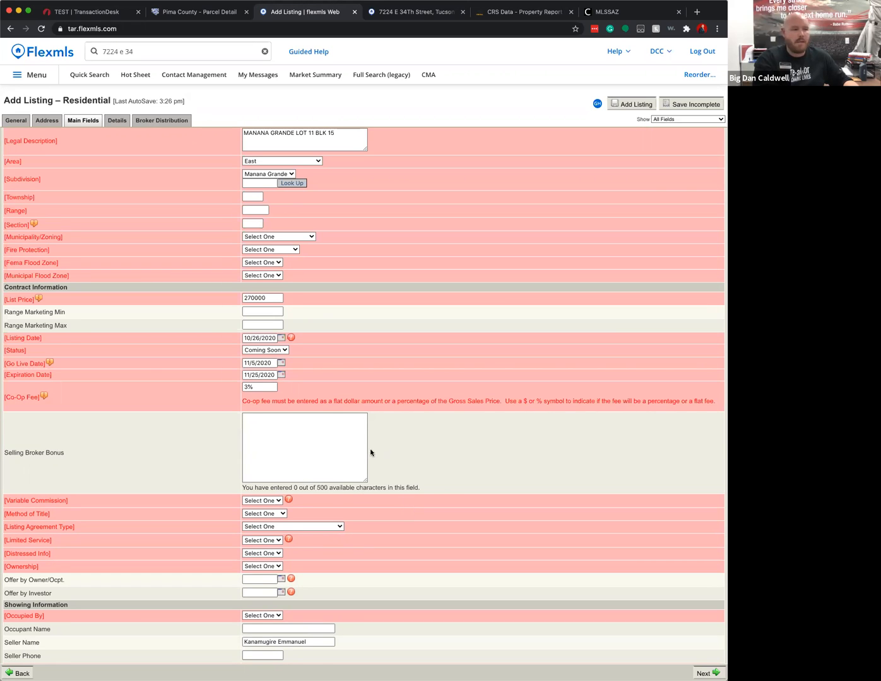
pyautogui.scroll(-1, 370, 451)
pyautogui.click(265, 475)
pyautogui.click(268, 484)
pyautogui.click(265, 490)
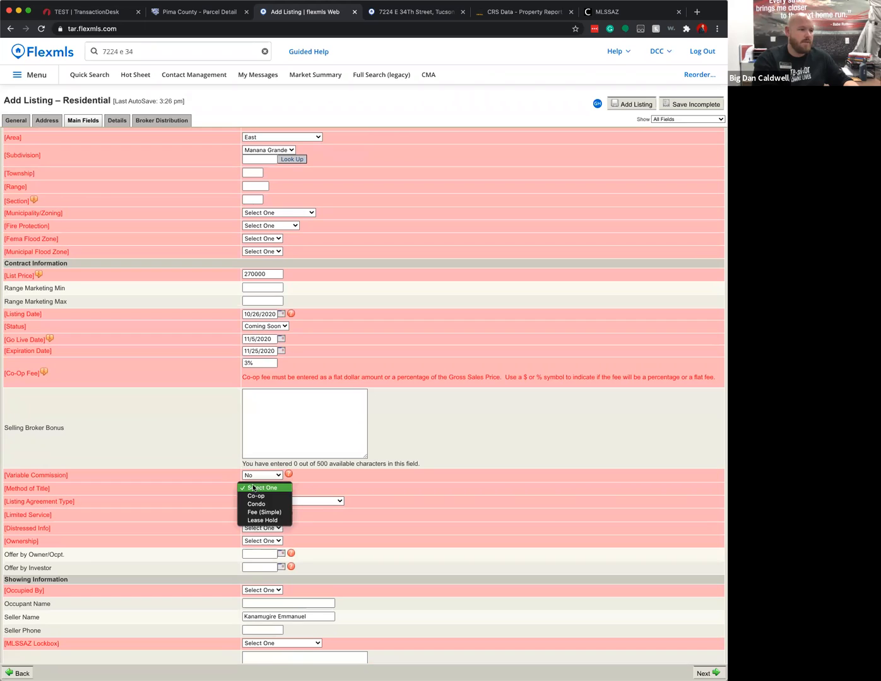
pyautogui.click(272, 513)
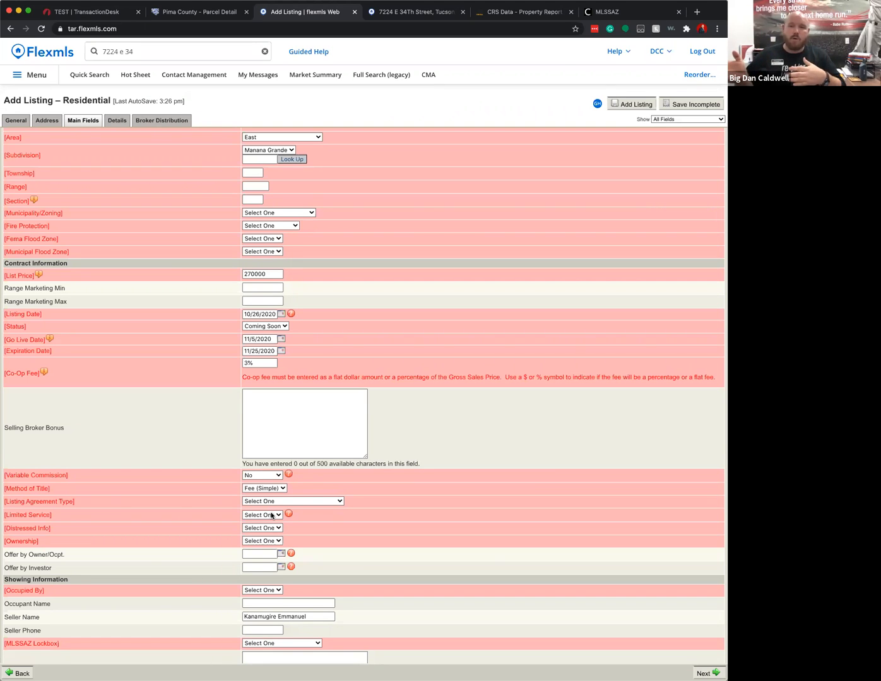
pyautogui.scroll(-5, 270, 516)
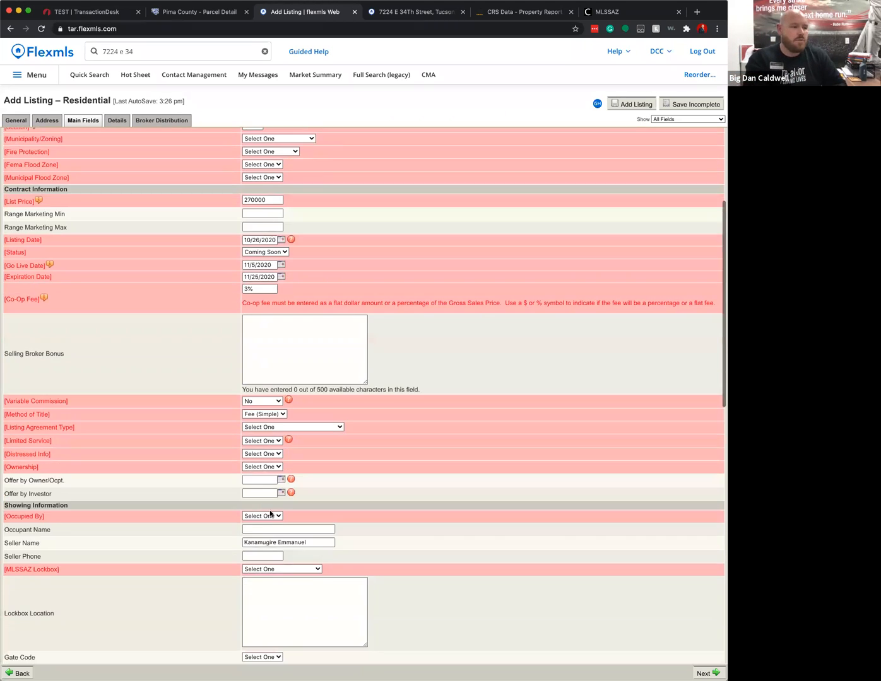
pyautogui.scroll(-20, 323, 477)
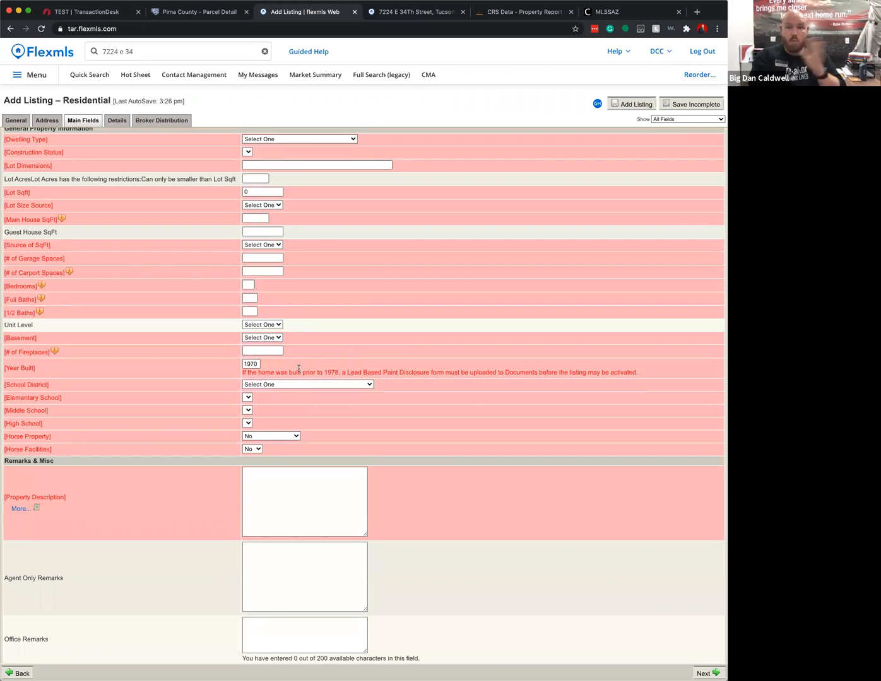
pyautogui.scroll(-1, 457, 442)
pyautogui.scroll(4, 428, 448)
pyautogui.scroll(-4, 412, 416)
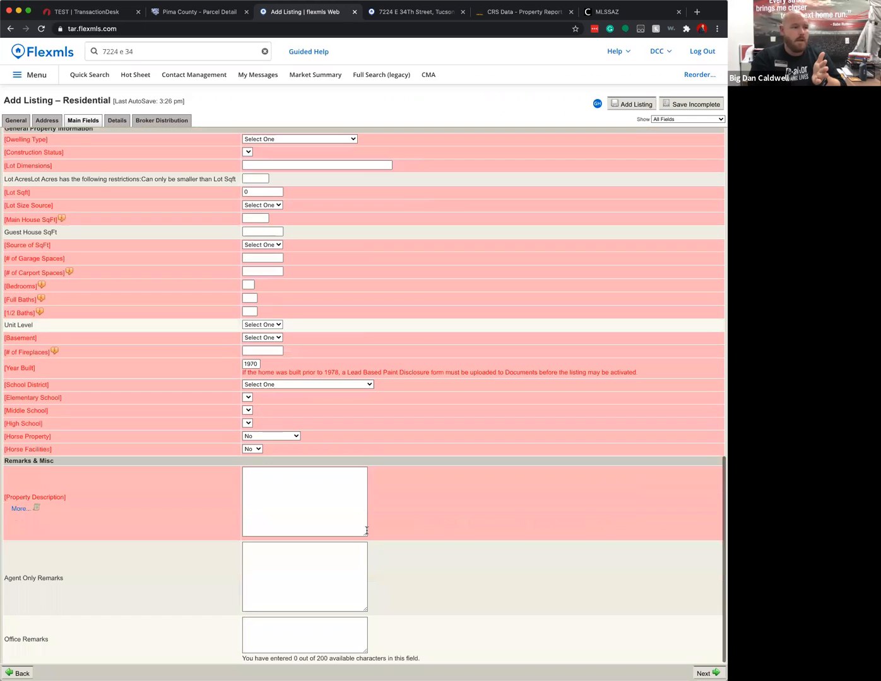
pyautogui.click(263, 493)
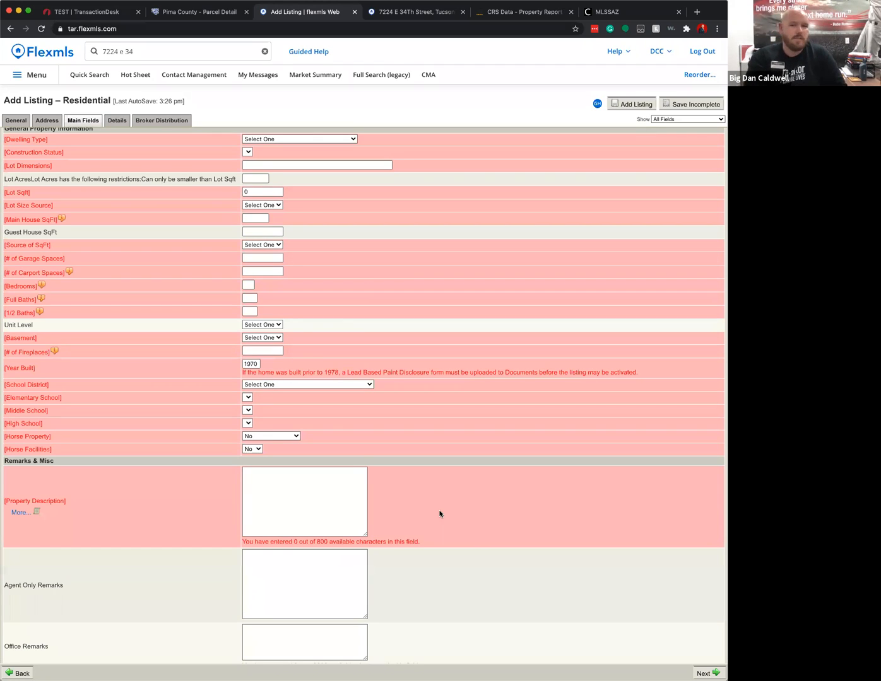
pyautogui.scroll(-1, 494, 504)
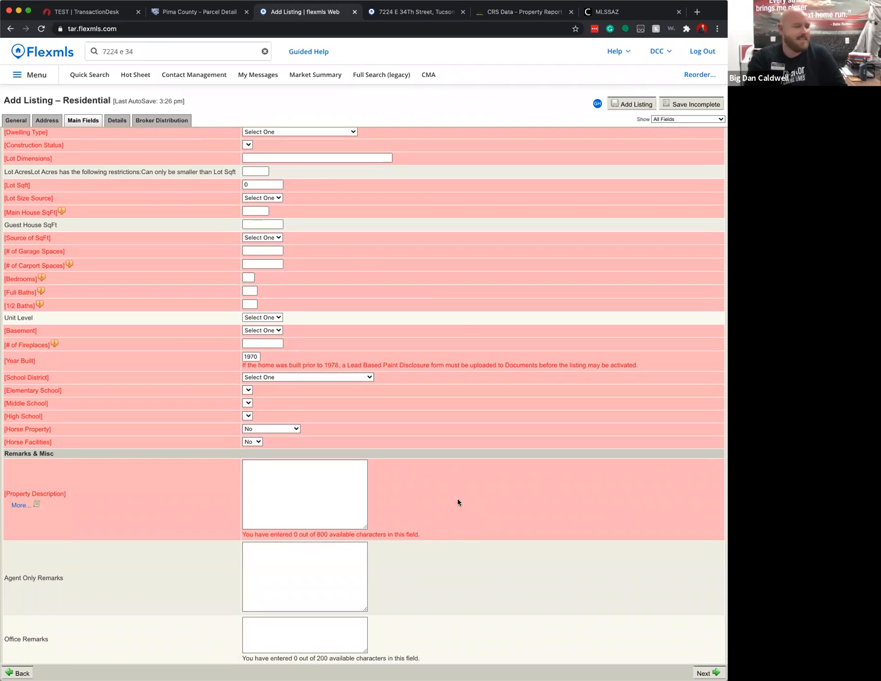
pyautogui.click(296, 561)
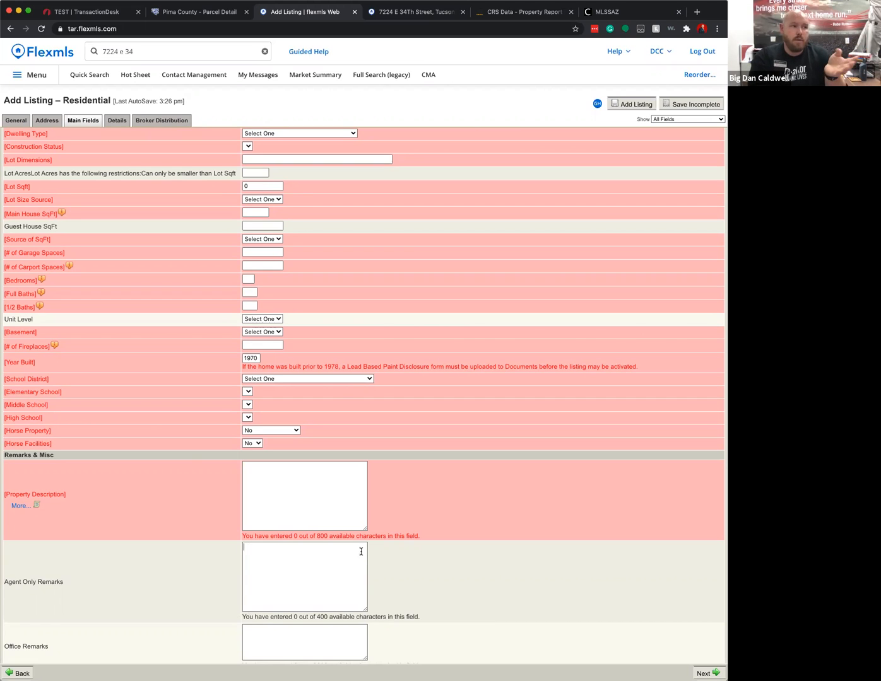
pyautogui.scroll(4, 361, 557)
pyautogui.scroll(-1, 277, 315)
pyautogui.scroll(3, 265, 302)
pyautogui.click(292, 297)
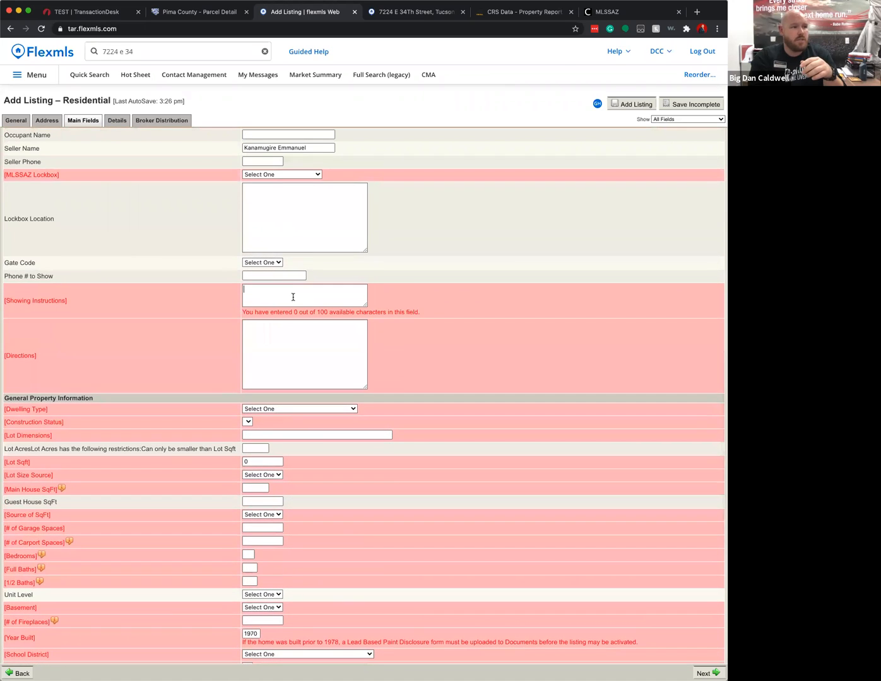
pyautogui.click(292, 324)
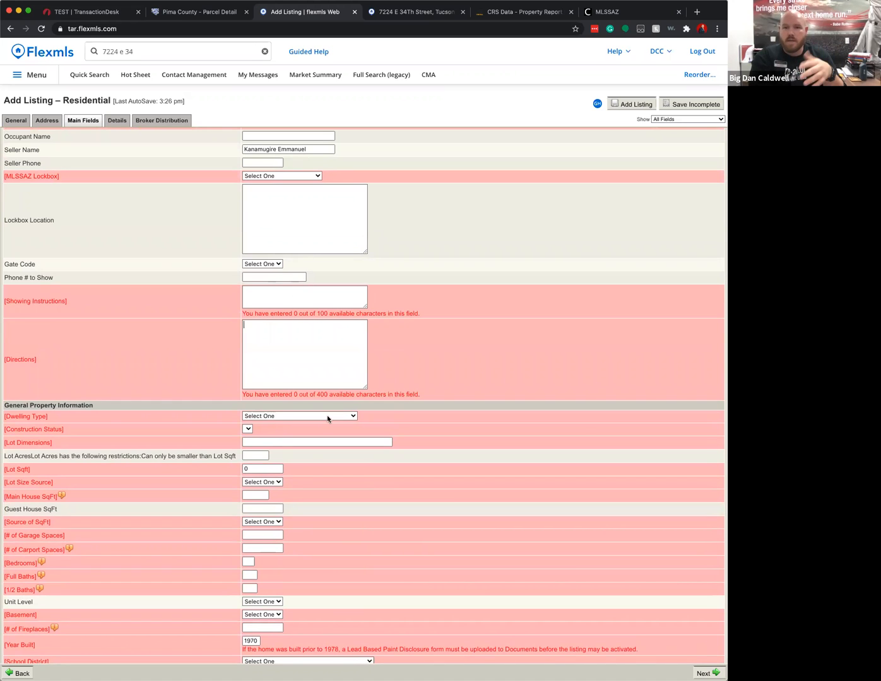
pyautogui.scroll(10, 173, 263)
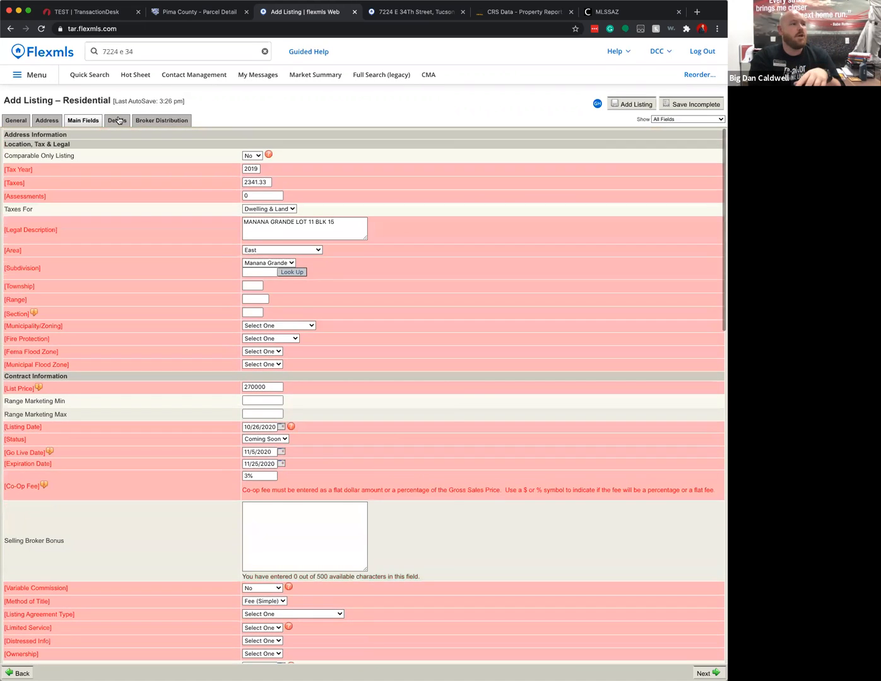
# - Review the Details page features and tick Putting Green under Exterior Features
pyautogui.click(117, 120)
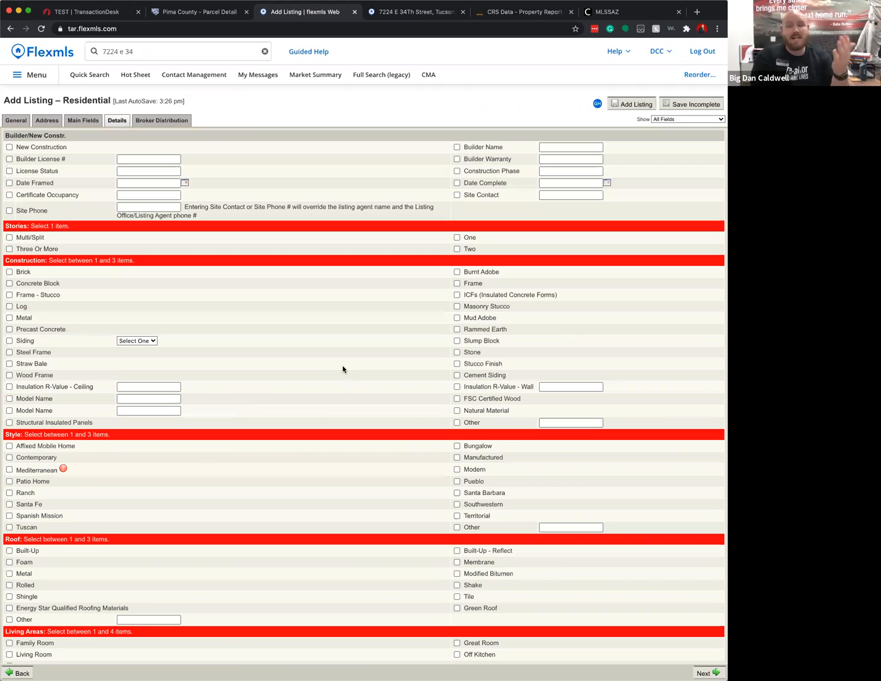
pyautogui.scroll(-12, 434, 410)
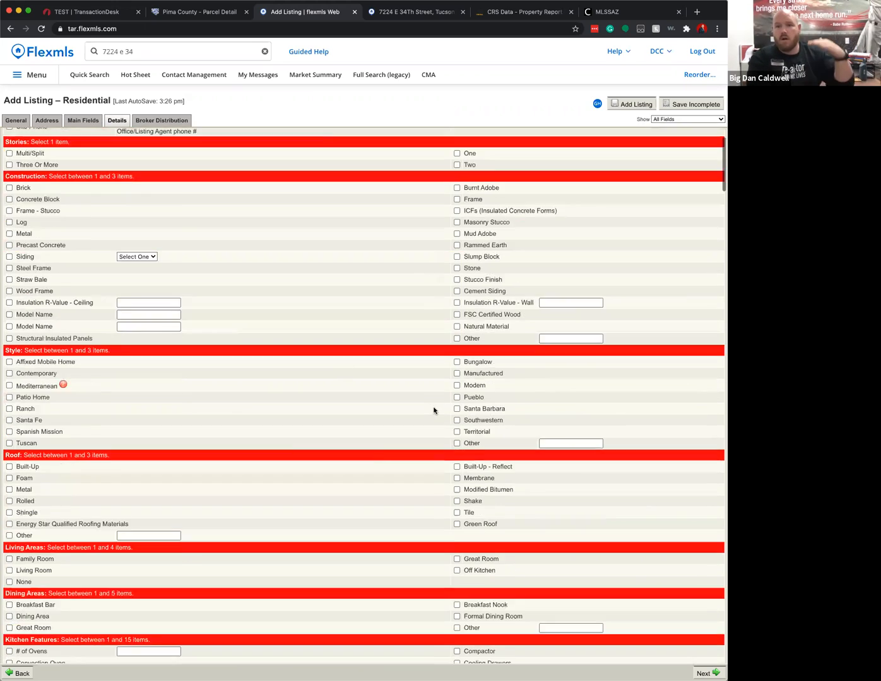
pyautogui.scroll(-10, 434, 411)
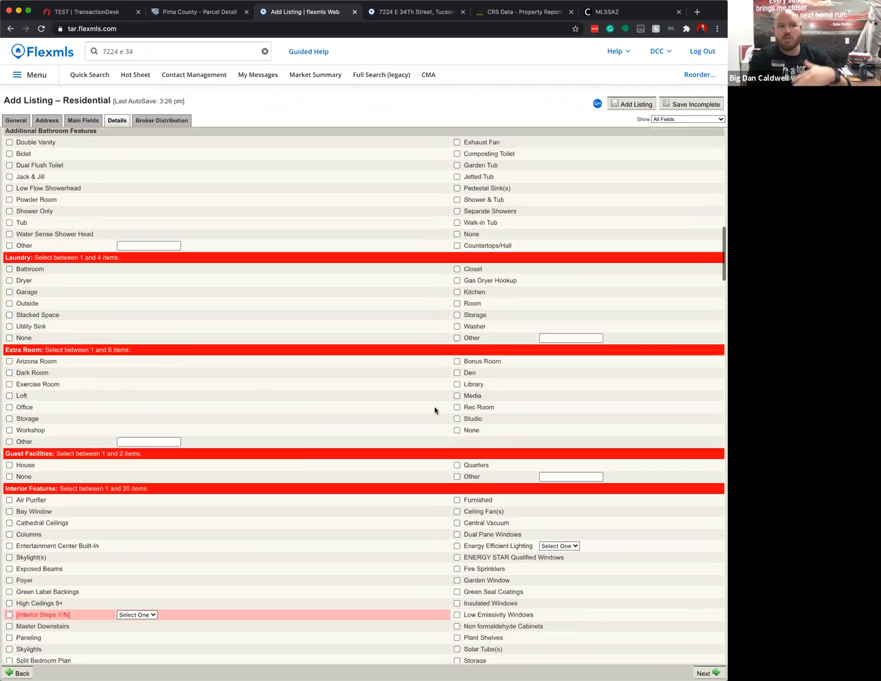
pyautogui.scroll(-1, 43, 339)
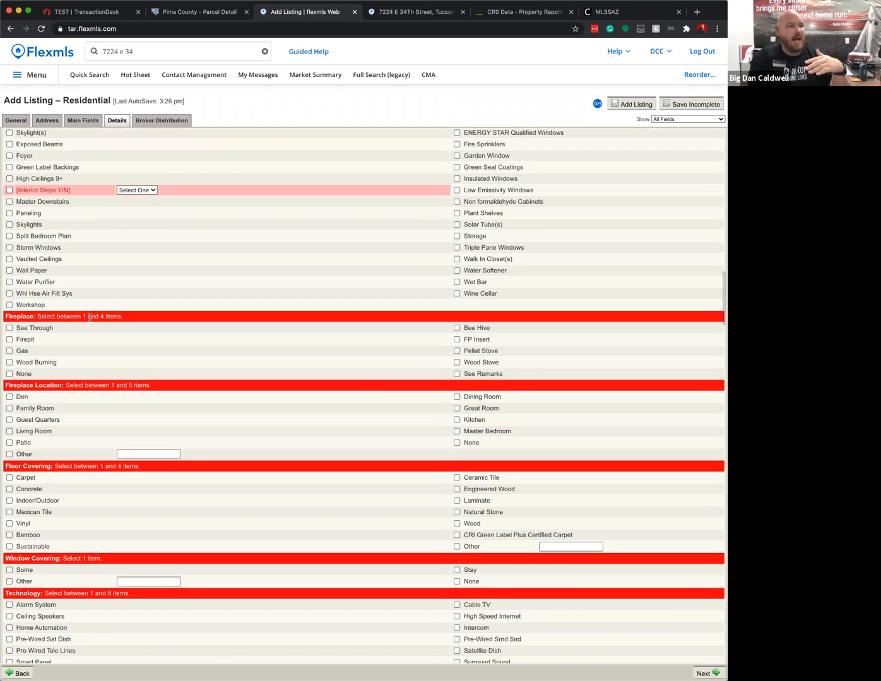
pyautogui.moveTo(118, 316); pyautogui.dragTo(83, 316)
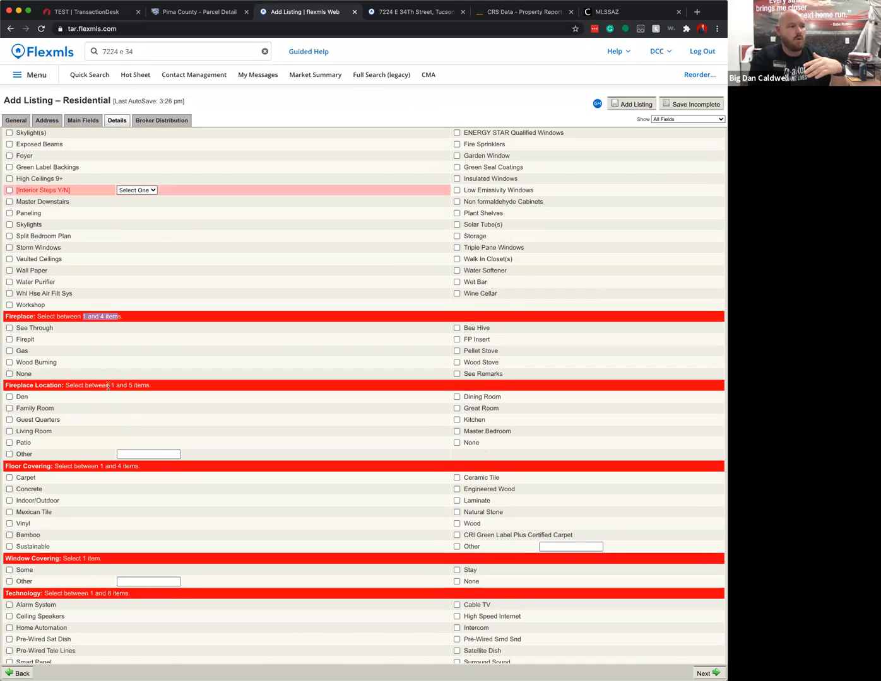
pyautogui.moveTo(109, 385); pyautogui.dragTo(152, 385)
pyautogui.moveTo(100, 466); pyautogui.dragTo(147, 471)
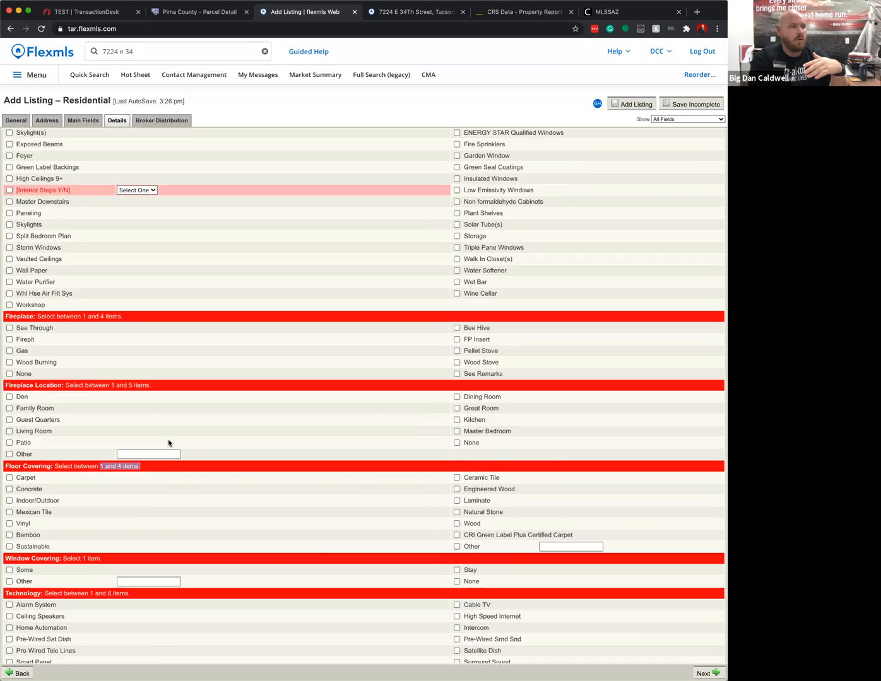
pyautogui.scroll(10, 118, 220)
pyautogui.scroll(15, 169, 253)
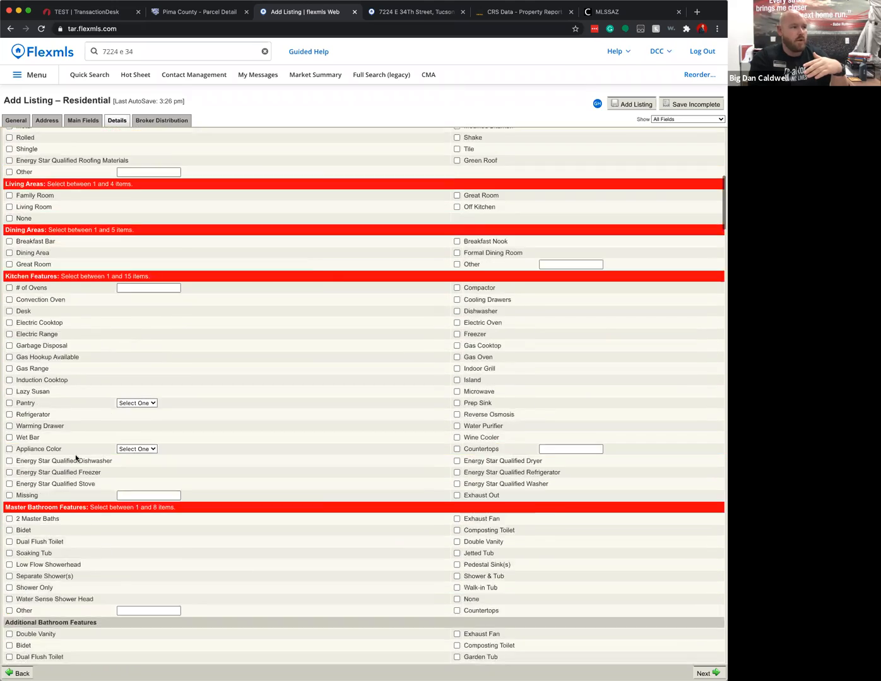
pyautogui.scroll(5, 170, 274)
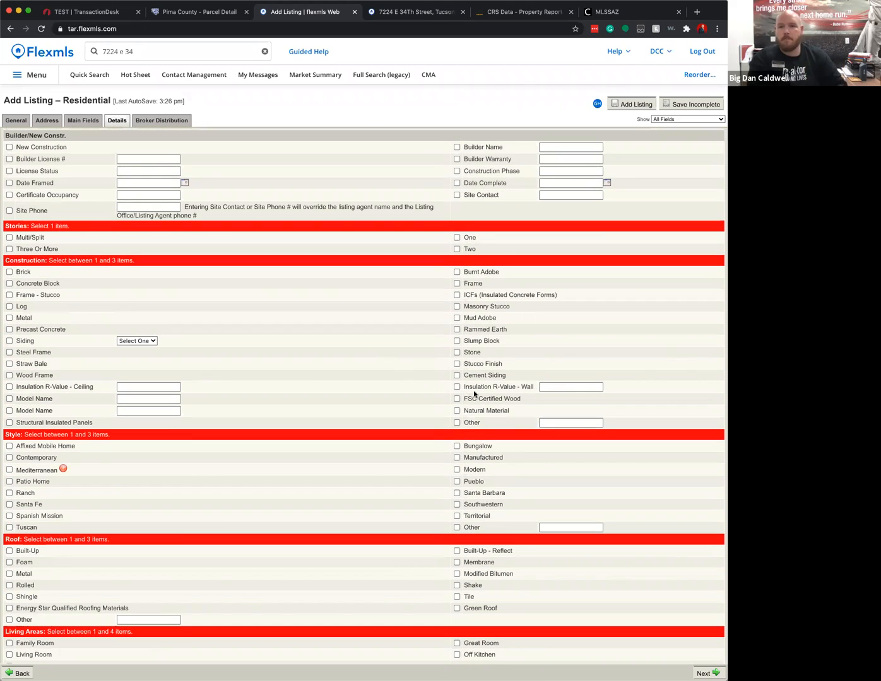
pyautogui.scroll(-20, 365, 408)
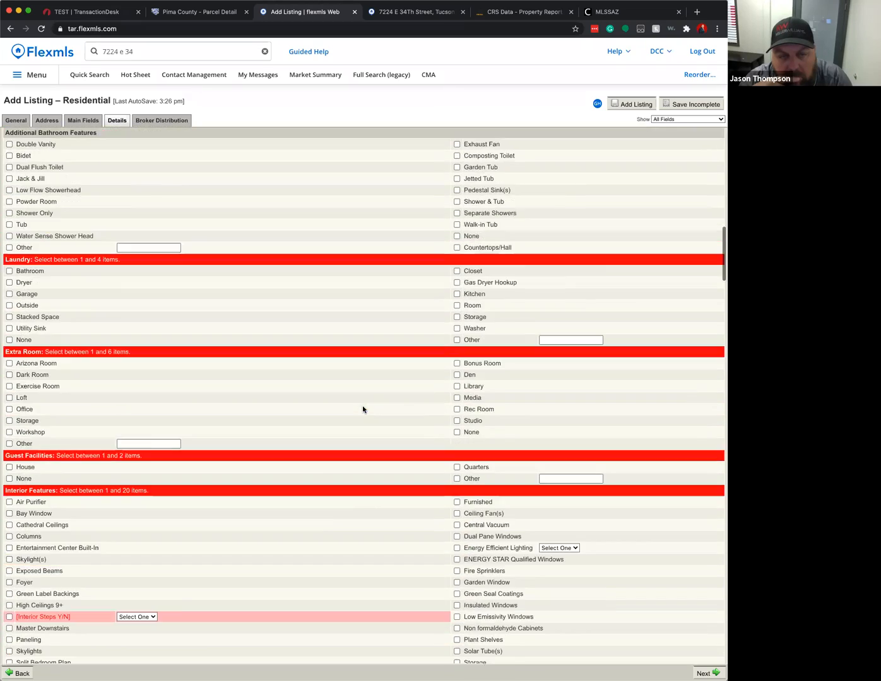
pyautogui.scroll(-10, 362, 409)
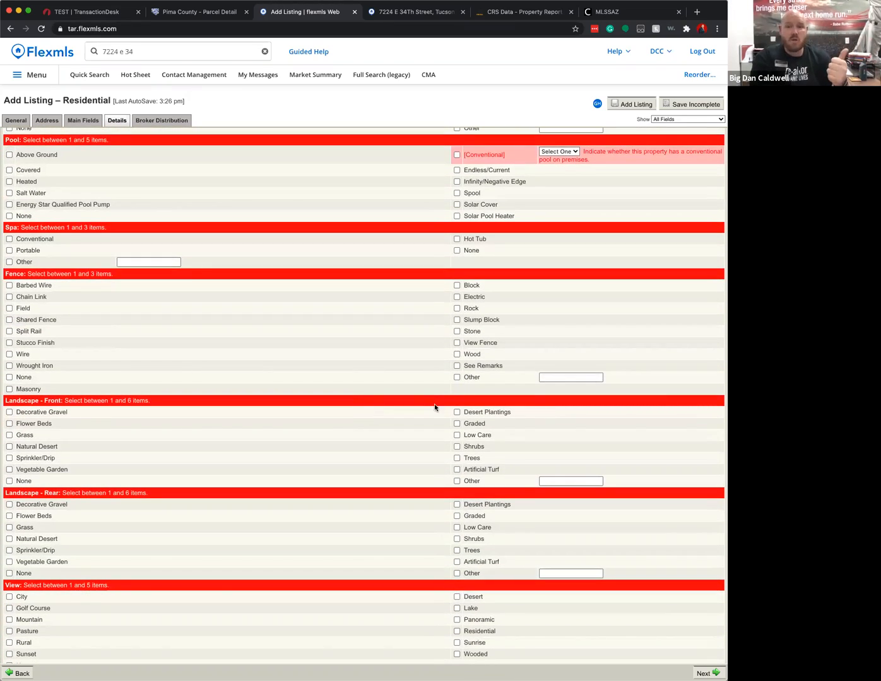
pyautogui.scroll(-7, 230, 508)
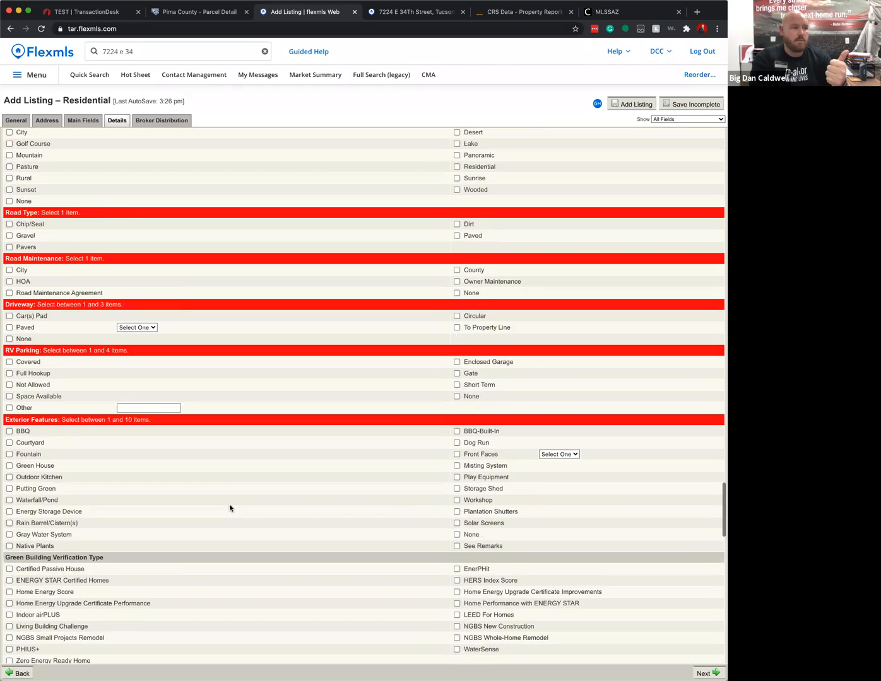
pyautogui.scroll(-3, 230, 506)
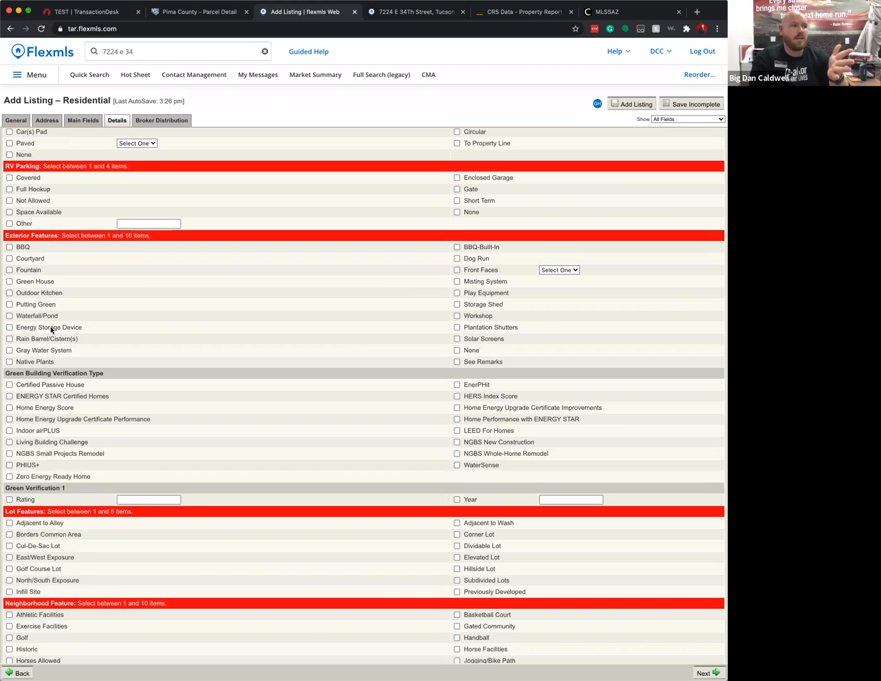
pyautogui.click(10, 305)
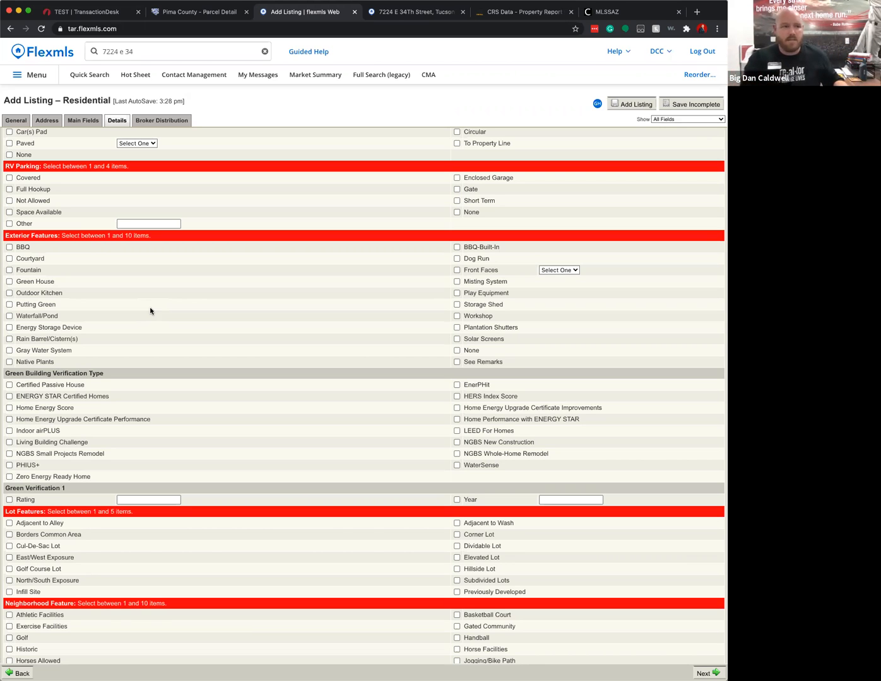
pyautogui.scroll(15, 486, 300)
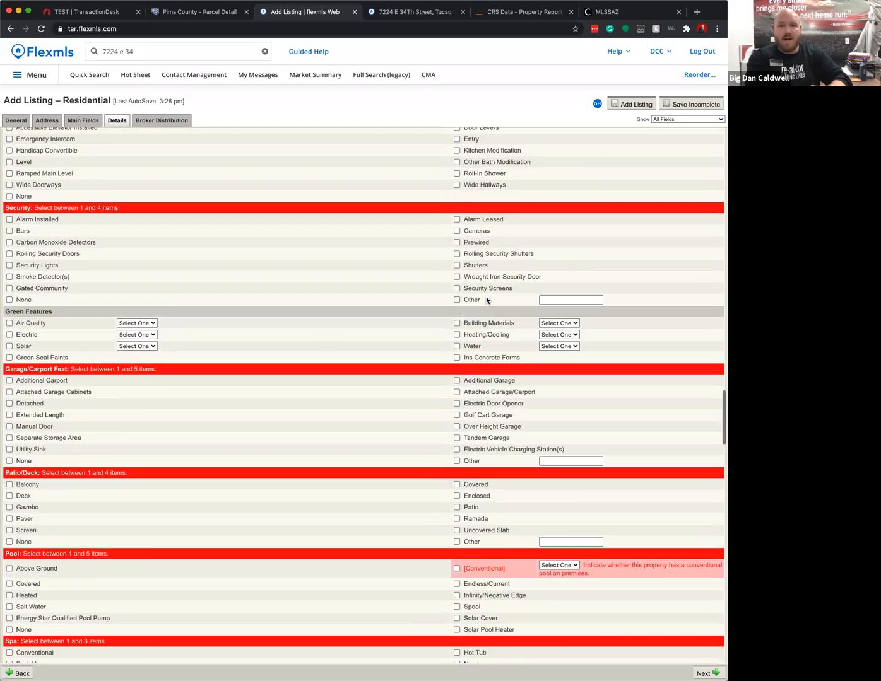
pyautogui.scroll(20, 486, 300)
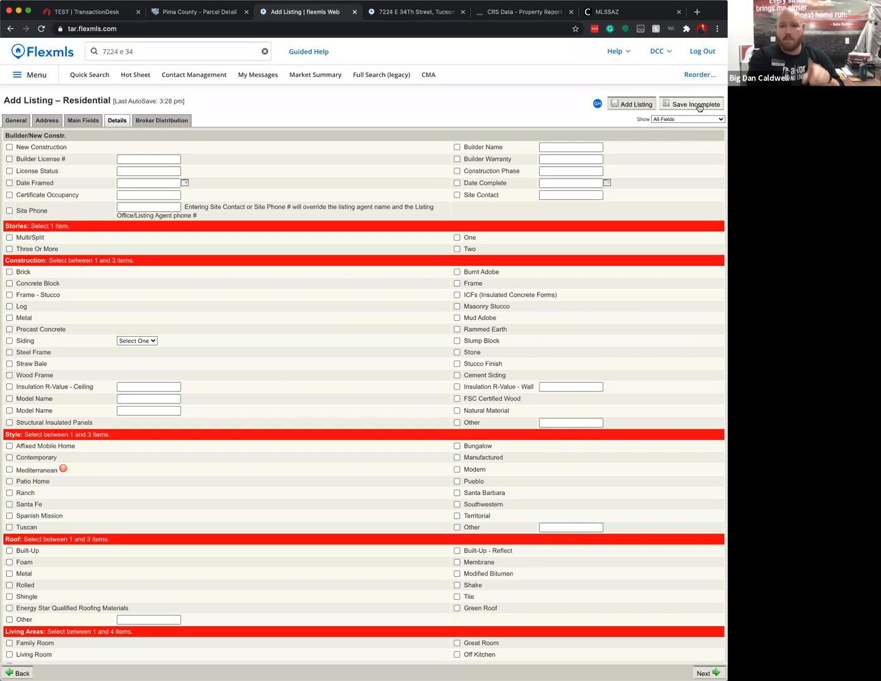
pyautogui.click(699, 107)
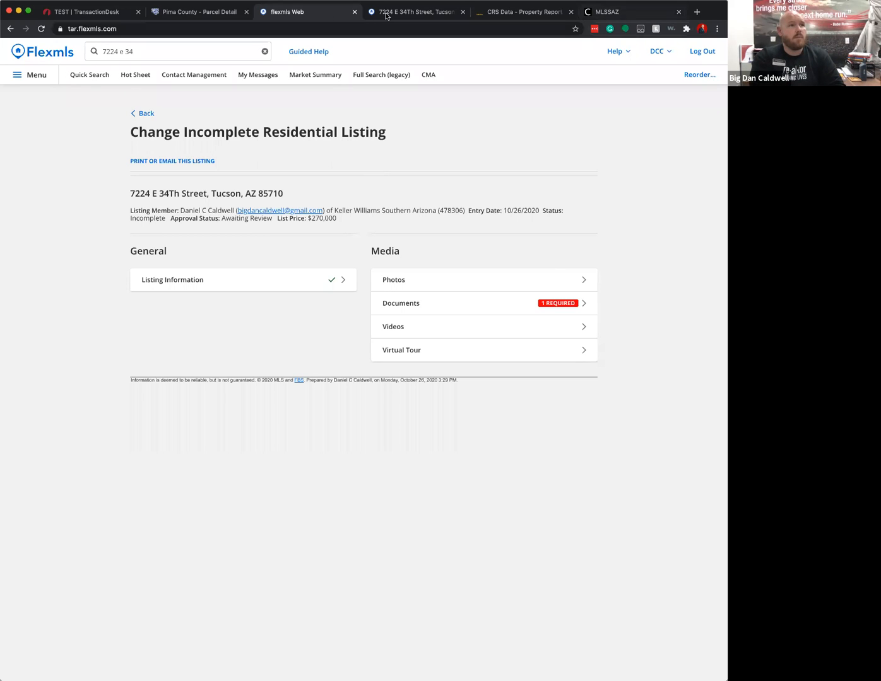
# - Close the finished listing page and relaunch flexmls from the MLSSAZ gateway
pyautogui.click(354, 12)
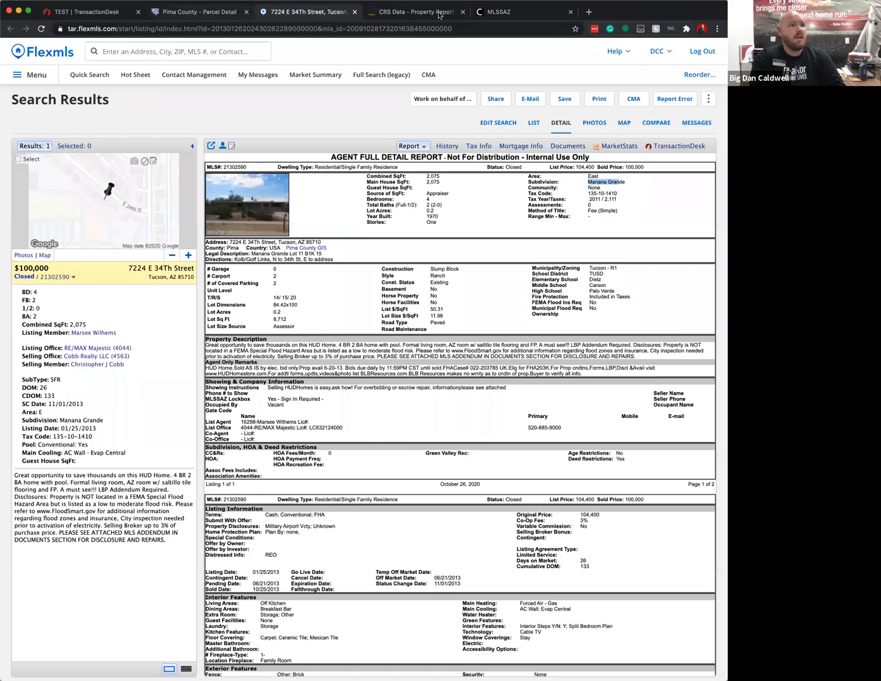
pyautogui.click(196, 11)
pyautogui.click(508, 11)
pyautogui.click(79, 186)
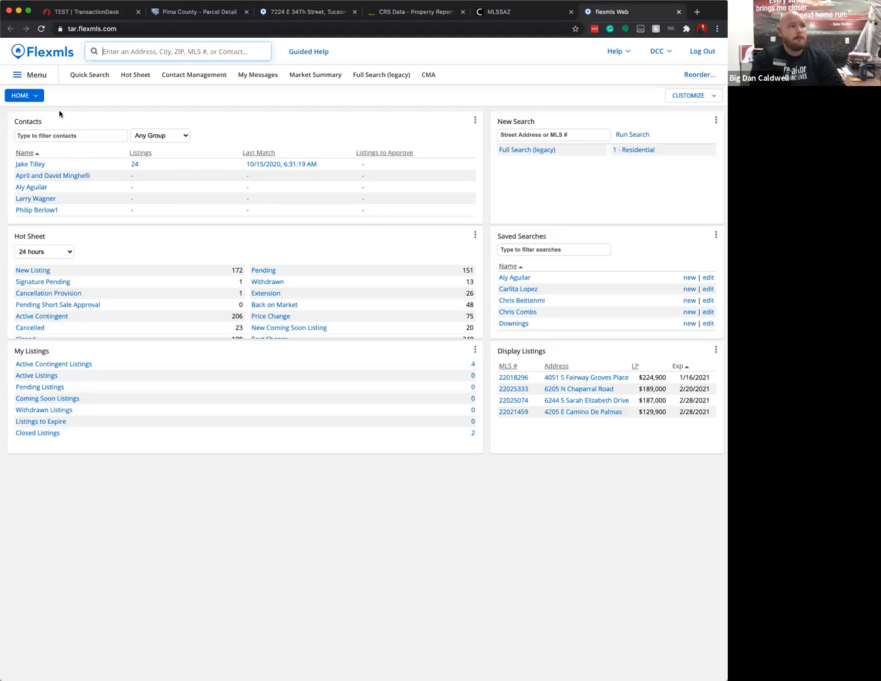
pyautogui.click(33, 76)
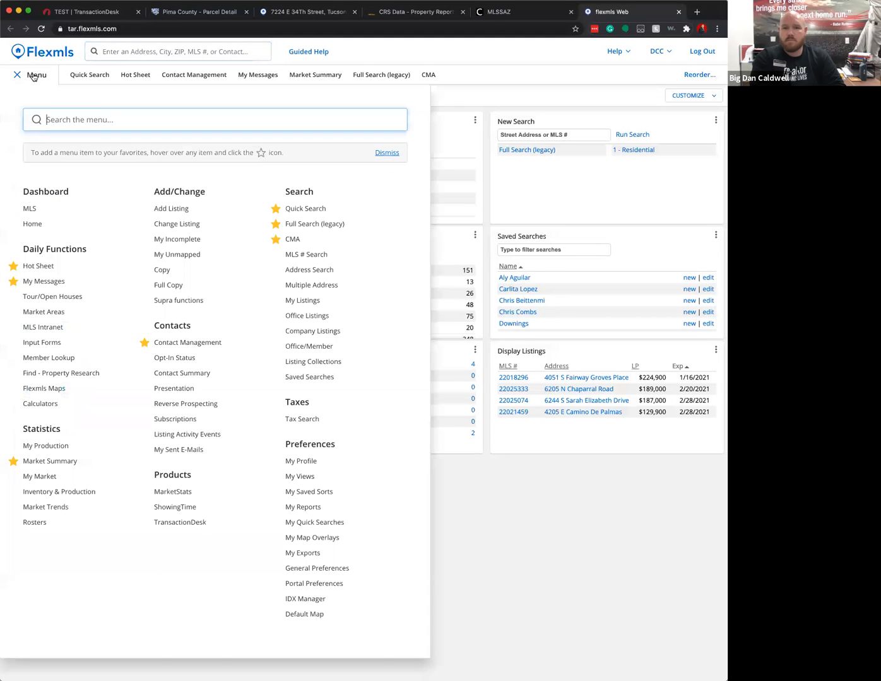
pyautogui.click(188, 241)
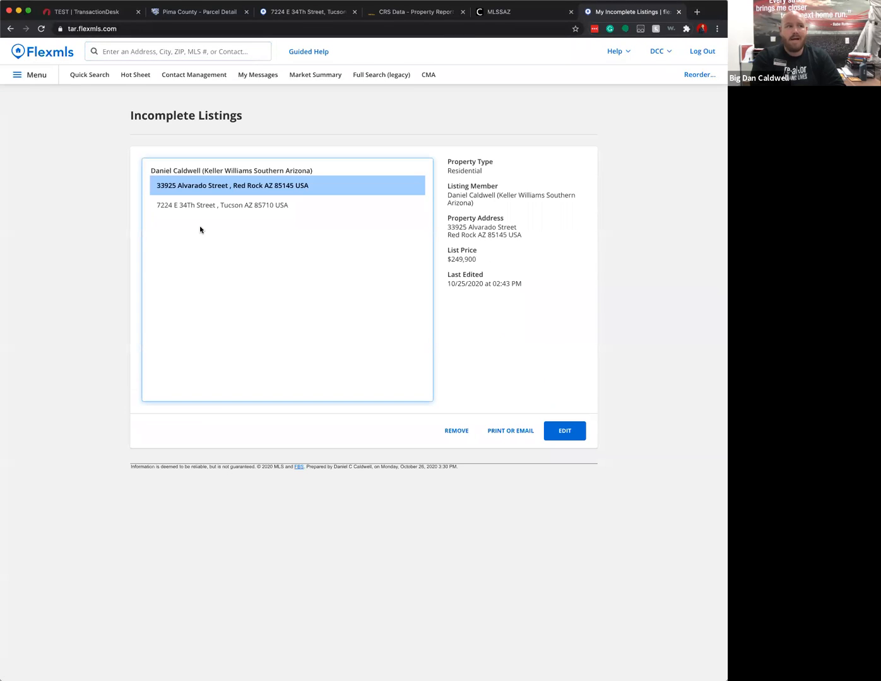
pyautogui.click(231, 204)
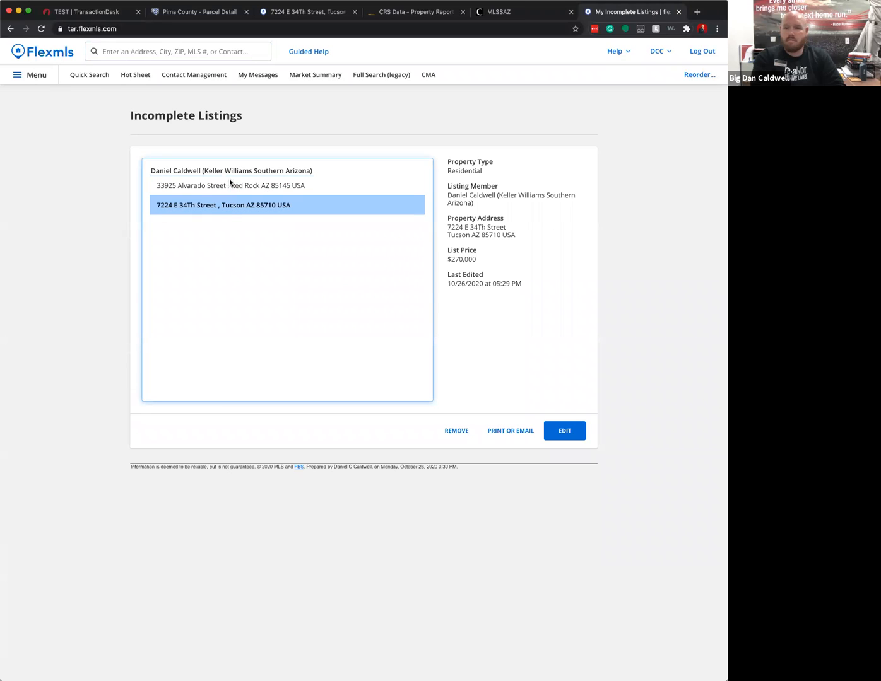
pyautogui.click(563, 431)
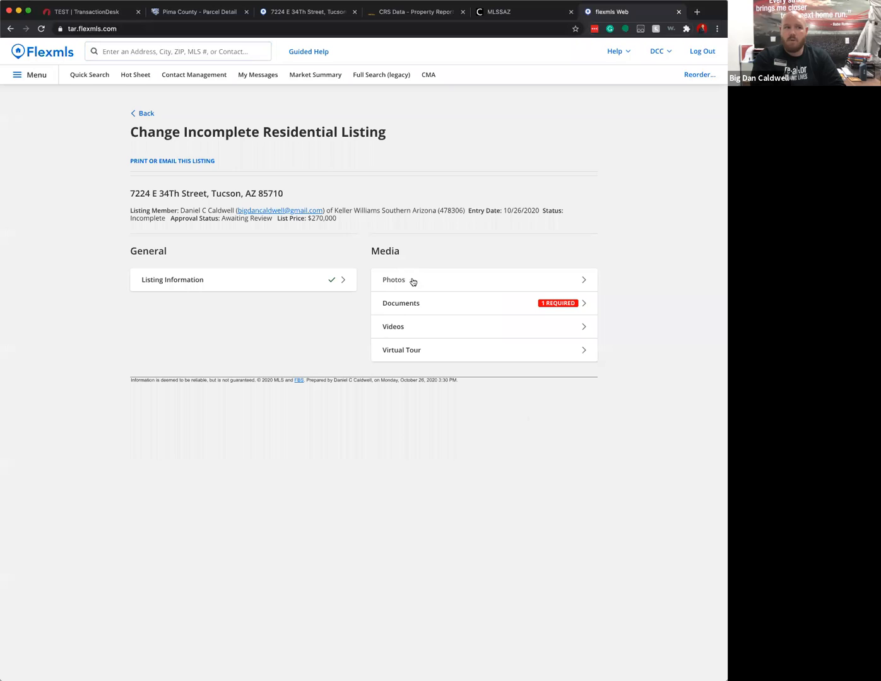
pyautogui.click(547, 309)
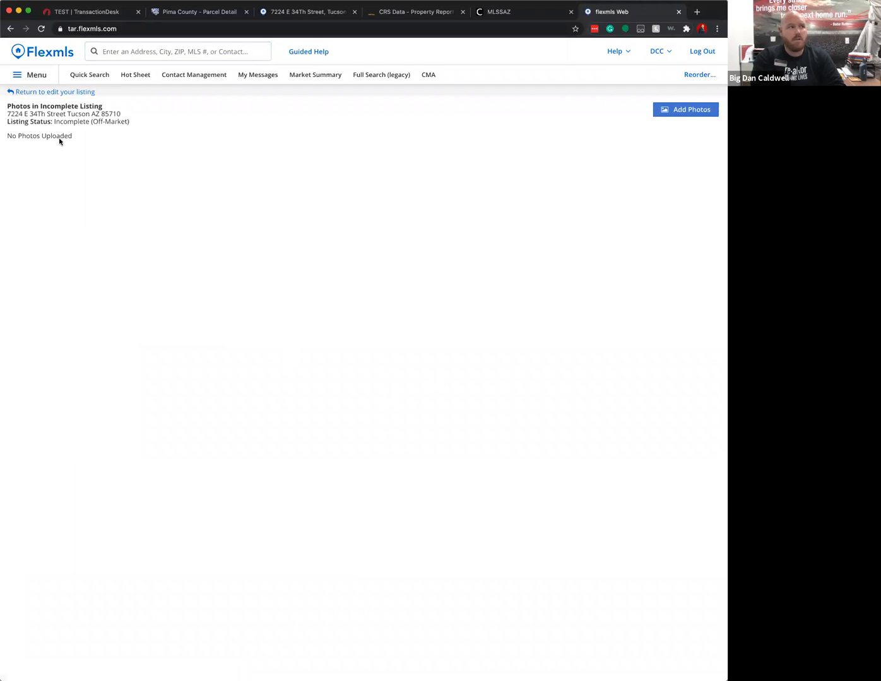
pyautogui.click(21, 93)
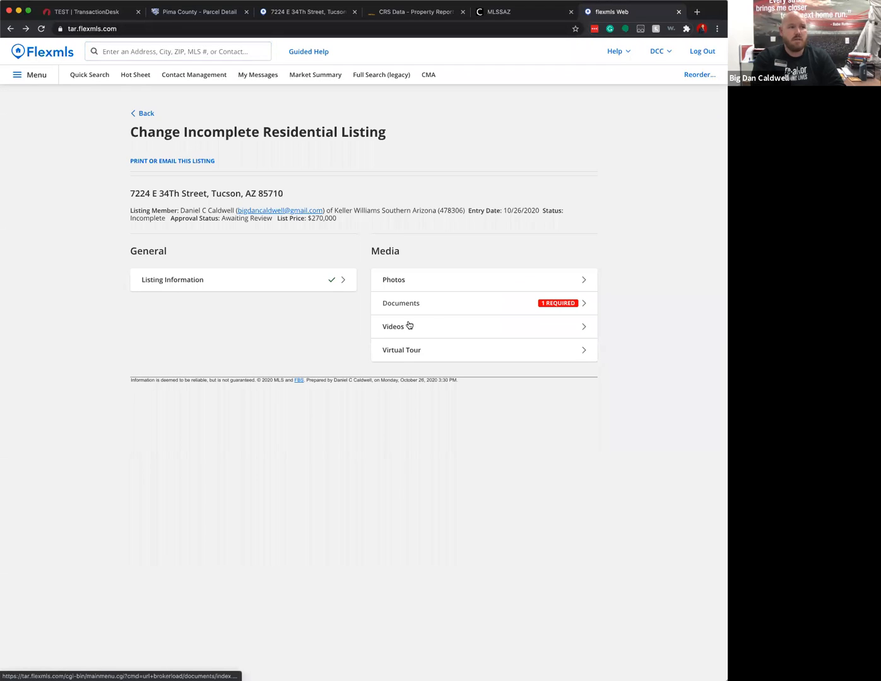
# - Review the Address and Main Fields tabs, confirming 270000, Coming Soon and 3% co-op
pyautogui.click(169, 280)
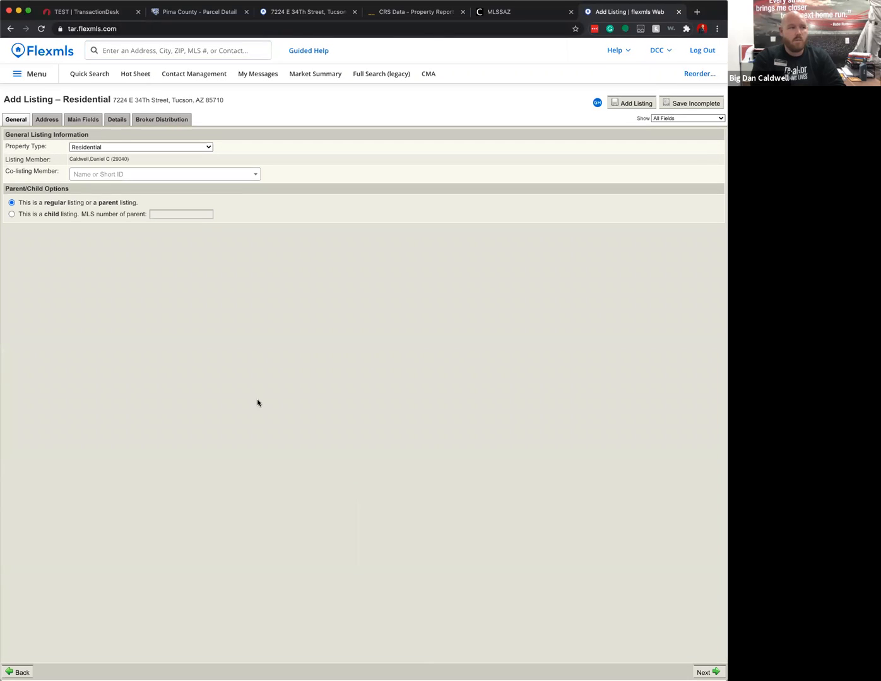
pyautogui.click(47, 121)
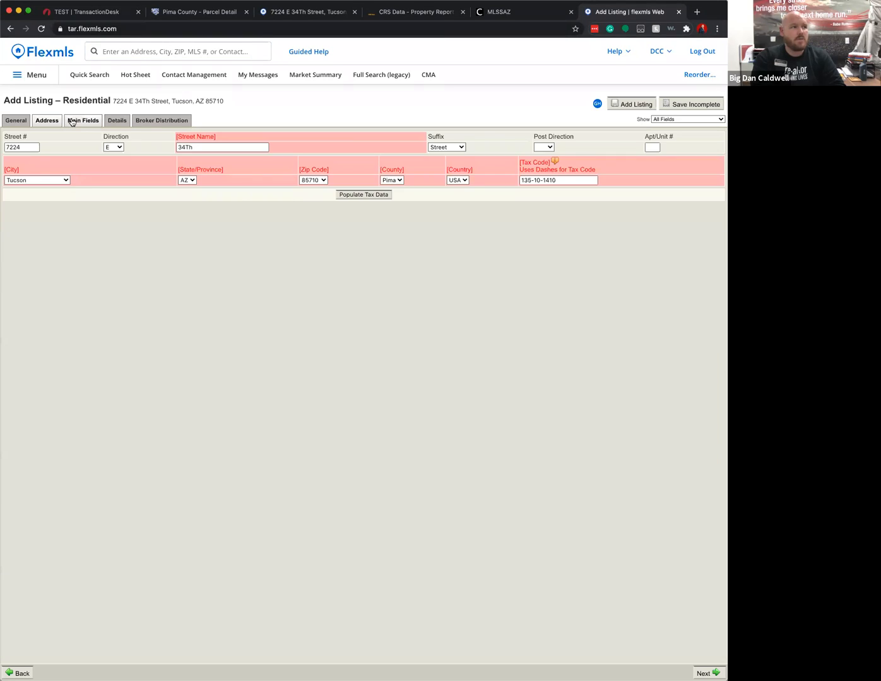
pyautogui.click(82, 121)
pyautogui.scroll(-2, 287, 378)
pyautogui.scroll(-3, 294, 408)
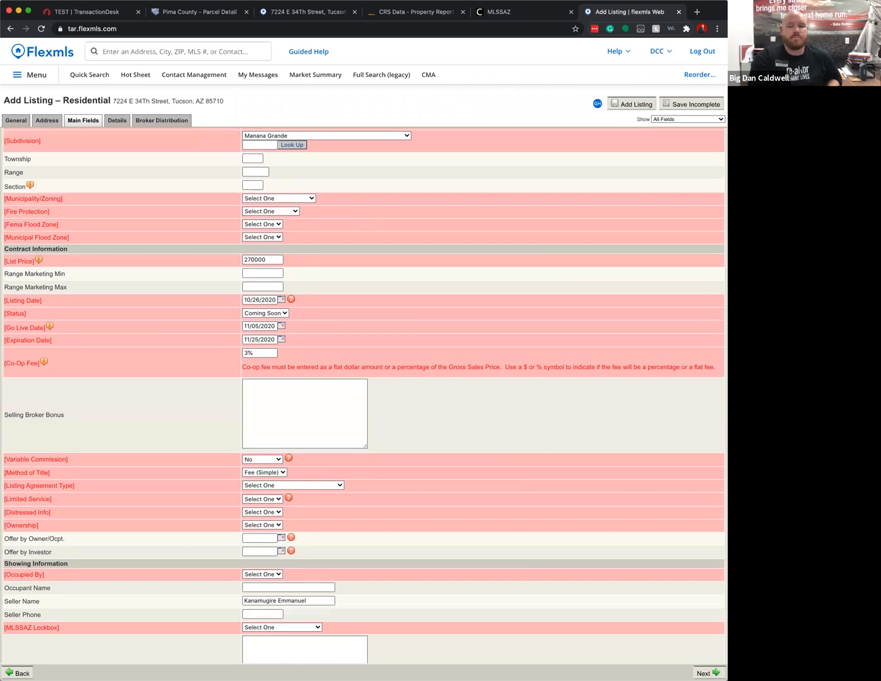
pyautogui.click(17, 74)
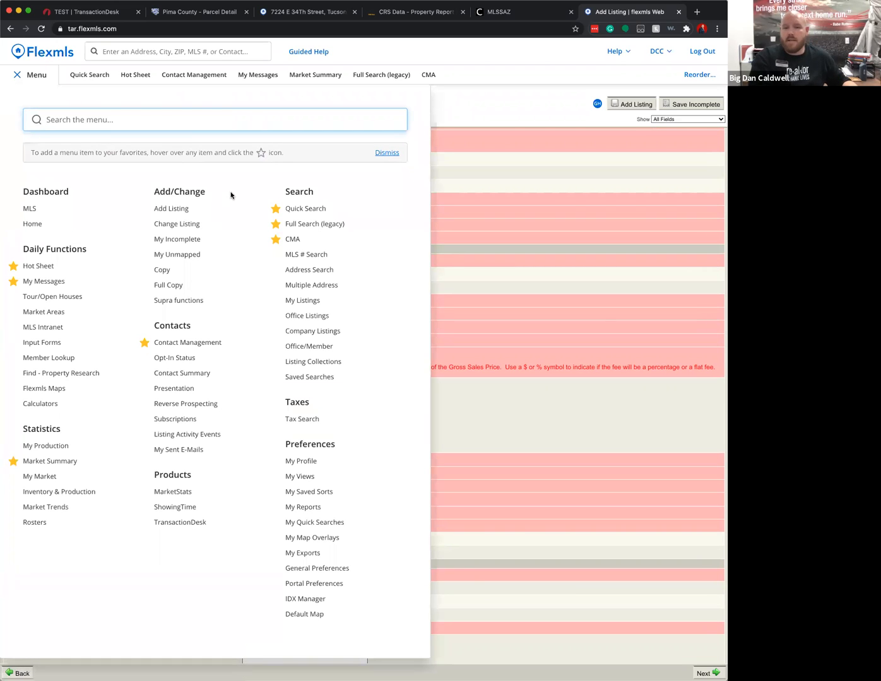
pyautogui.click(184, 223)
pyautogui.click(99, 225)
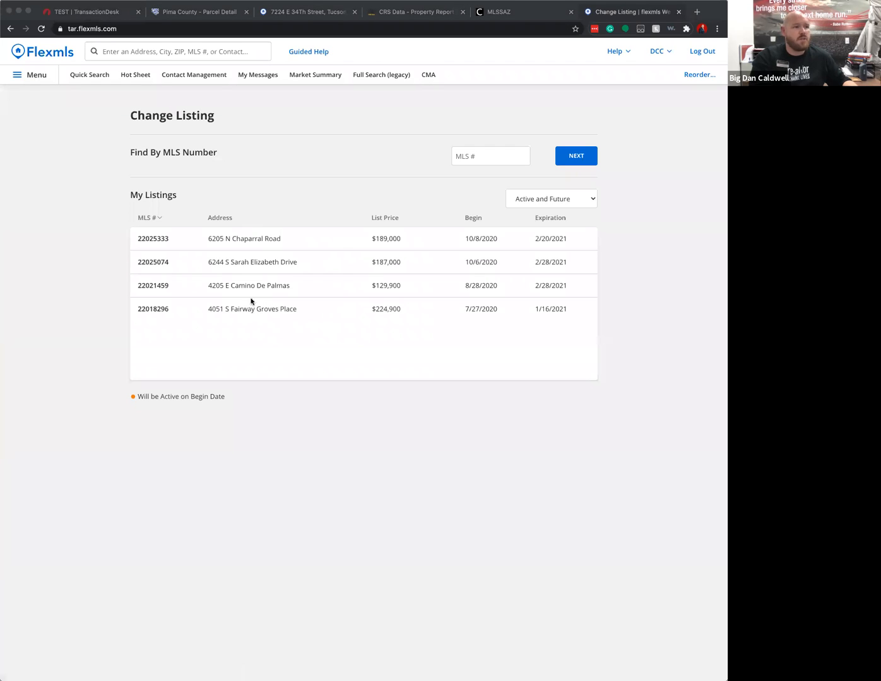
pyautogui.click(270, 263)
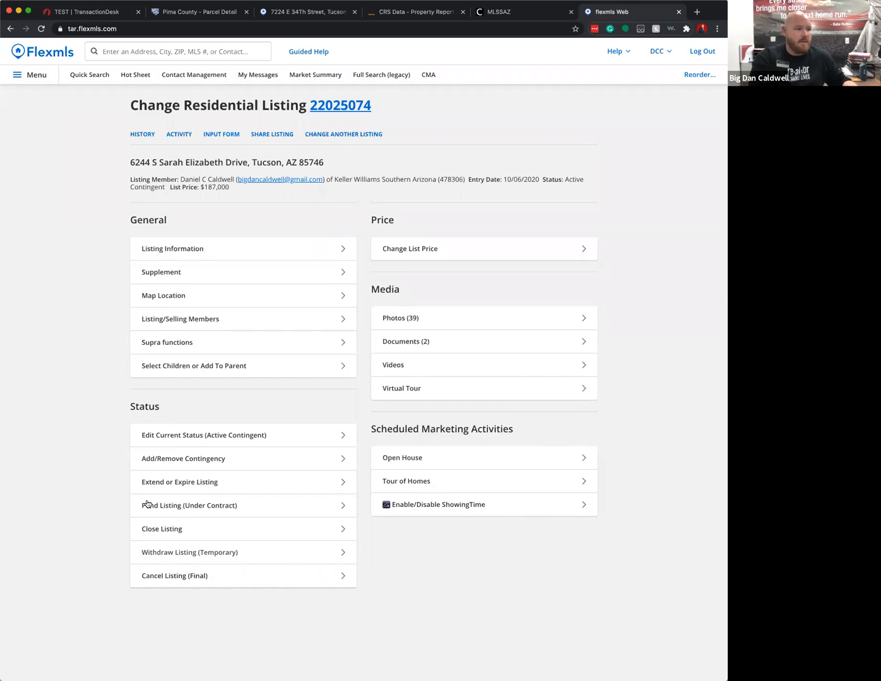
pyautogui.click(193, 509)
pyautogui.click(294, 226)
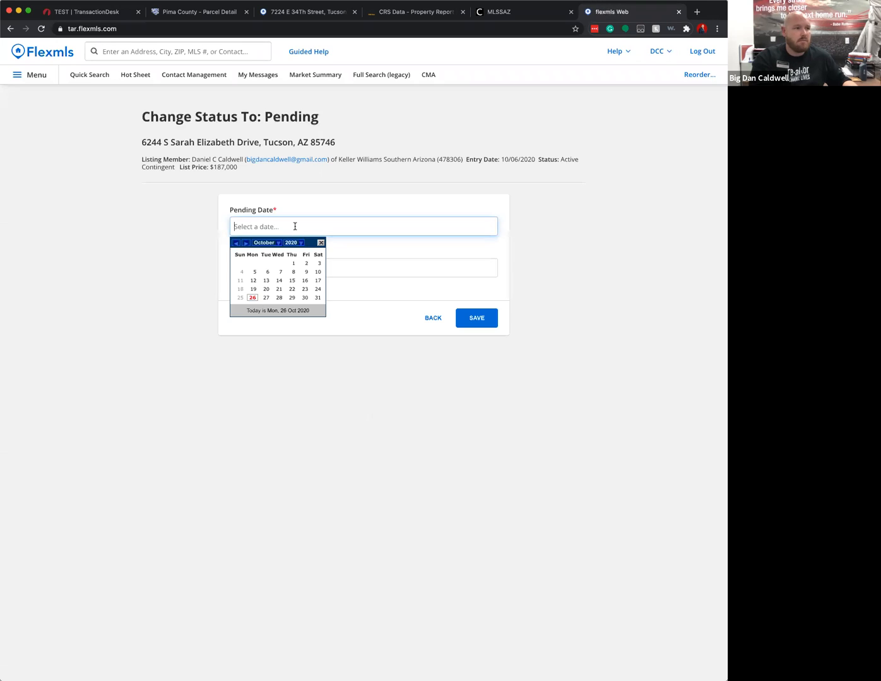
pyautogui.click(253, 297)
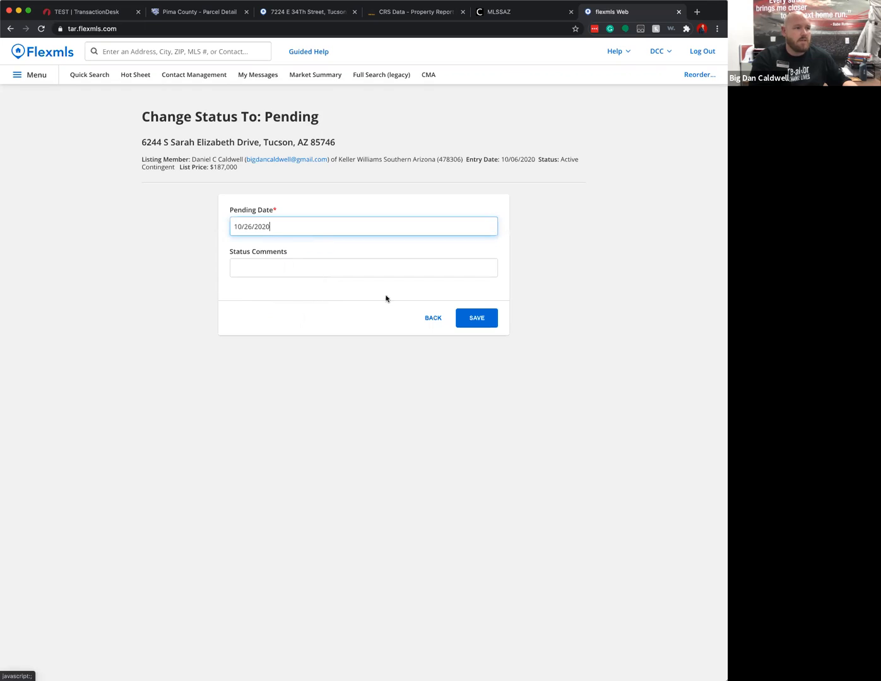
pyautogui.click(484, 320)
pyautogui.click(572, 209)
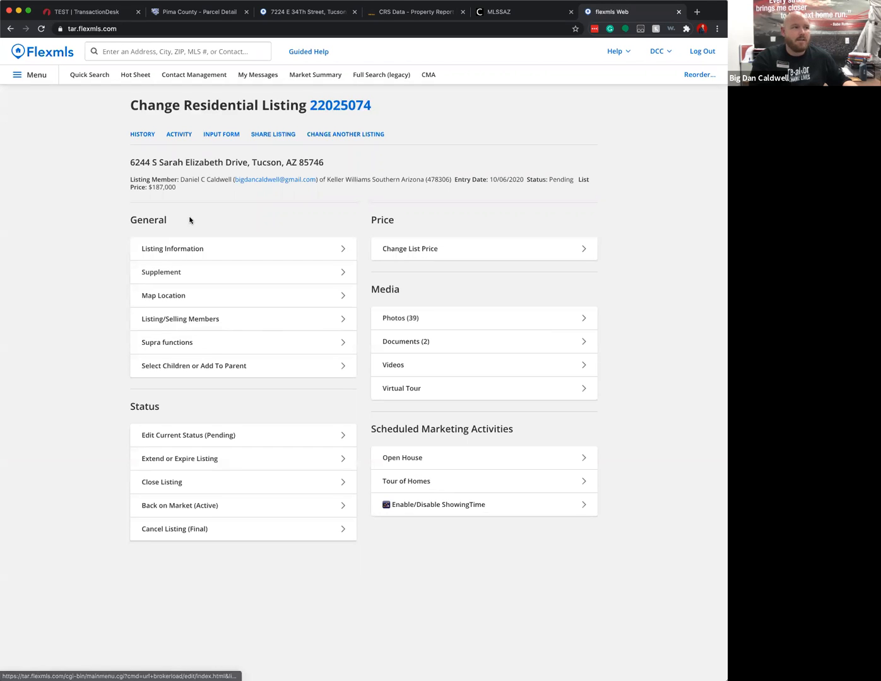
pyautogui.click(19, 77)
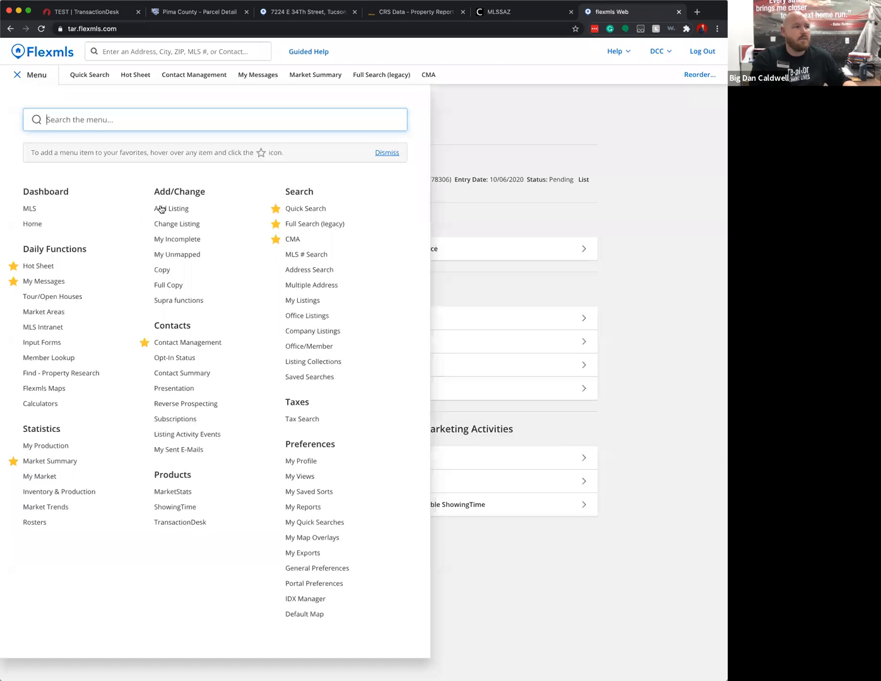
pyautogui.click(191, 229)
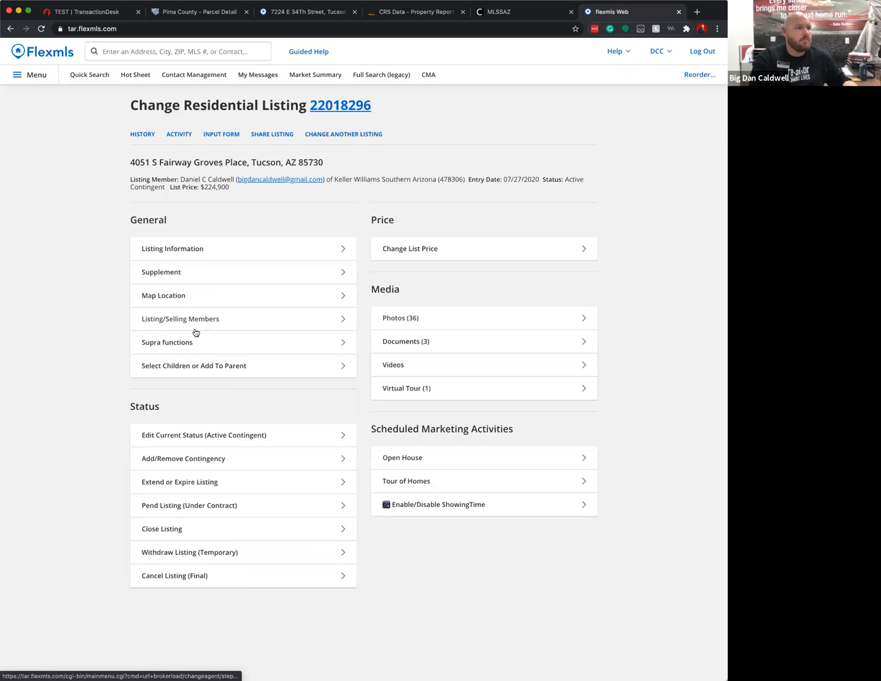
pyautogui.click(187, 509)
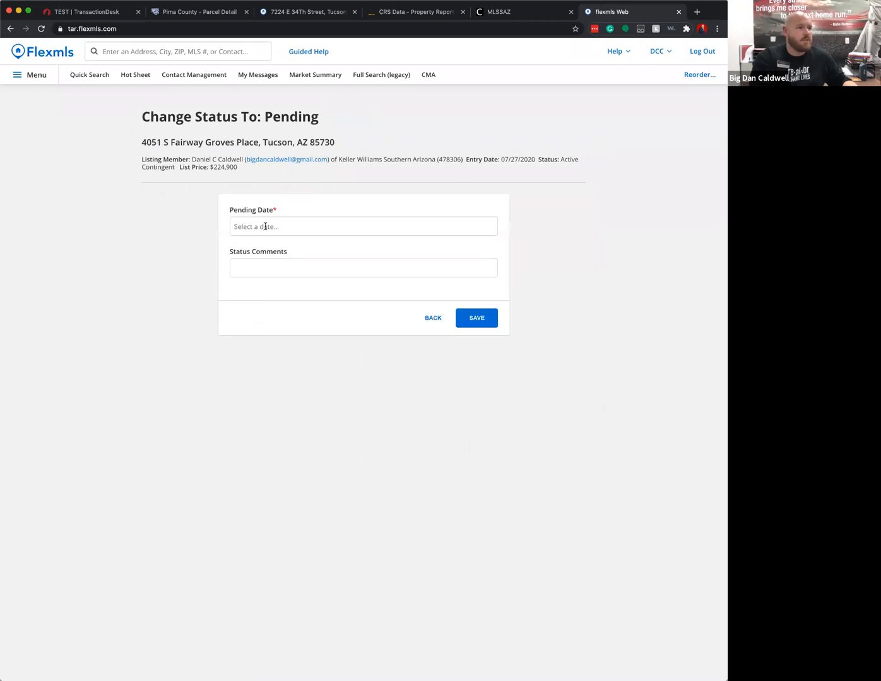
pyautogui.click(265, 227)
pyautogui.click(250, 298)
pyautogui.click(474, 318)
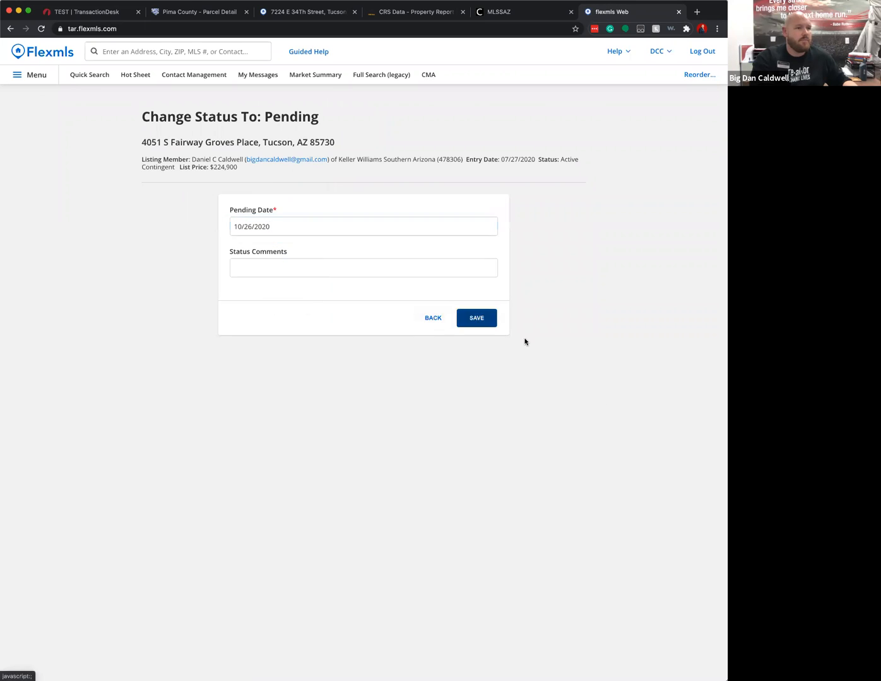